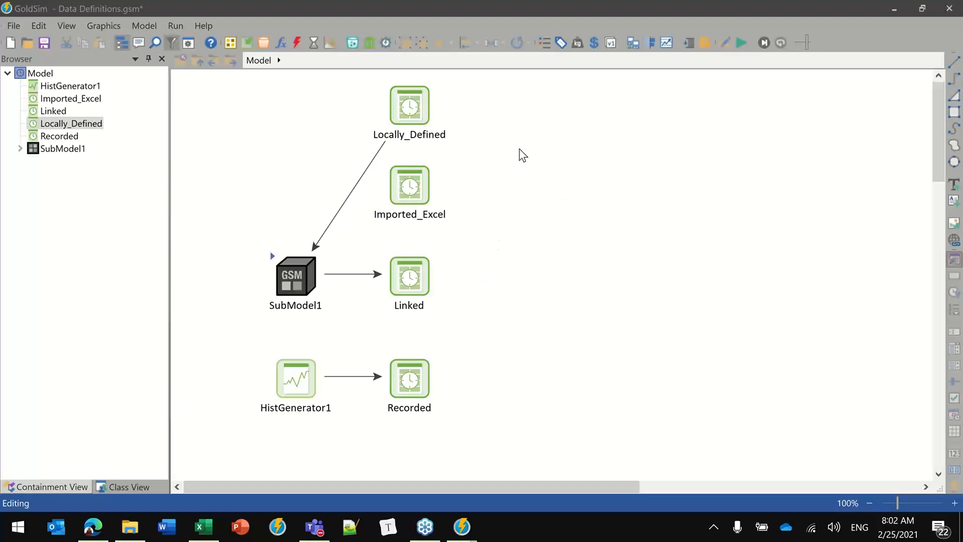
click(413, 105)
click(409, 188)
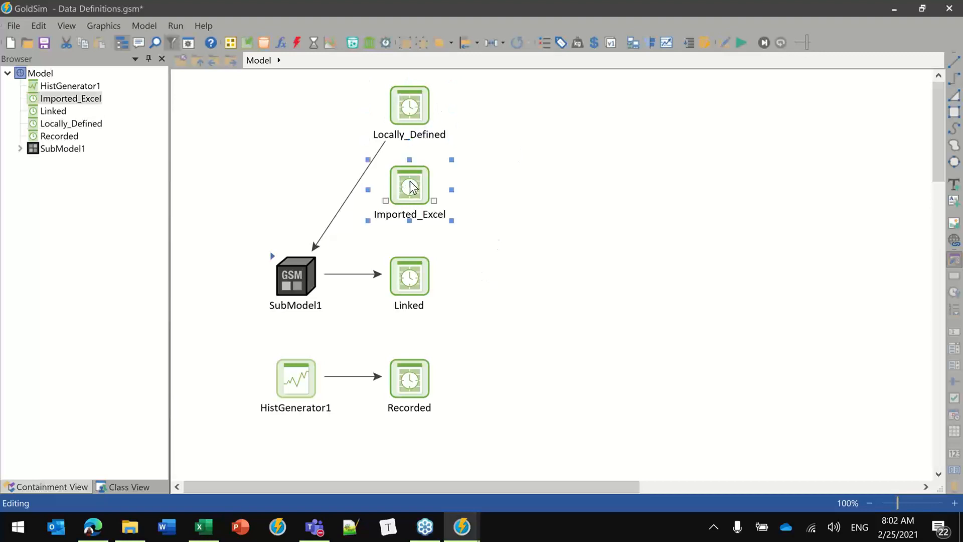
click(534, 303)
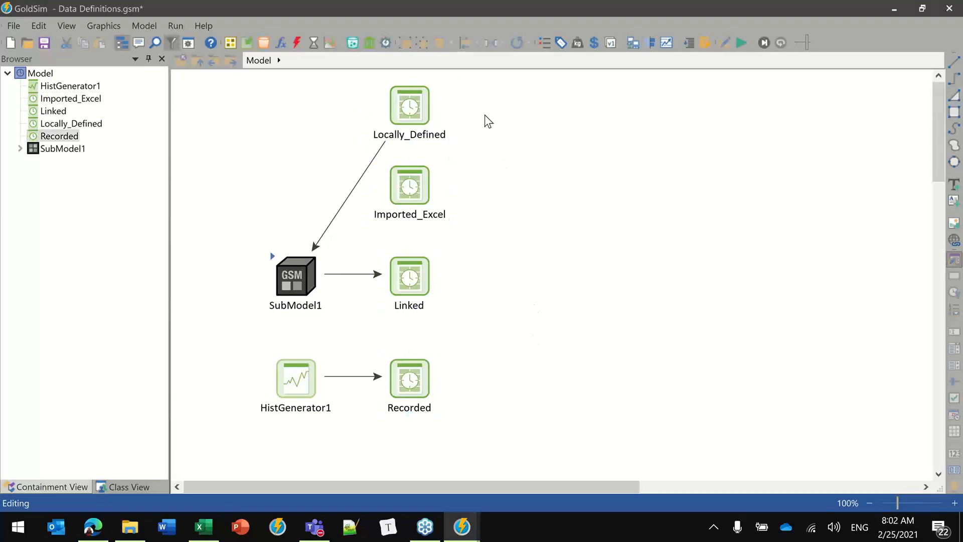
Examine the data source options in the Locally_Defined time series properties, leaving the element unchanged.
click(409, 116)
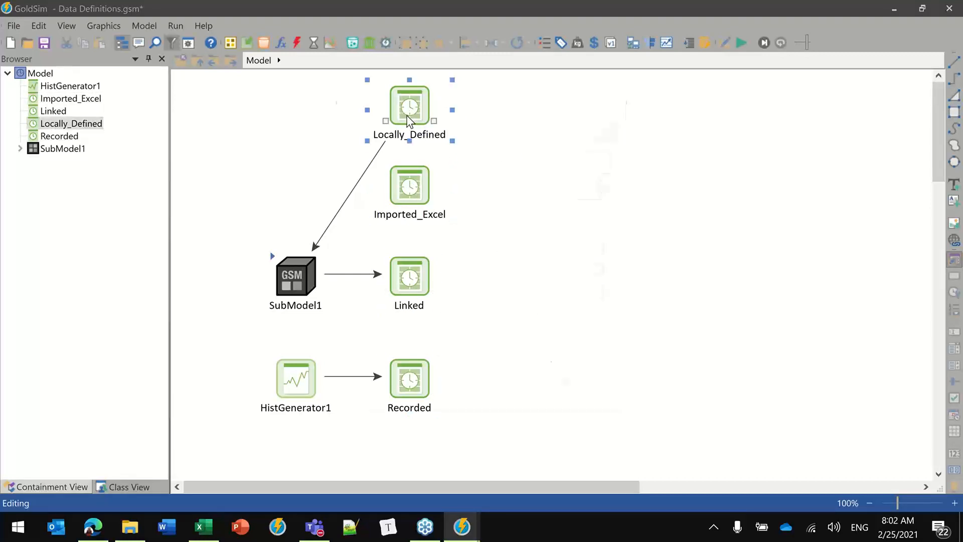
double_click(409, 116)
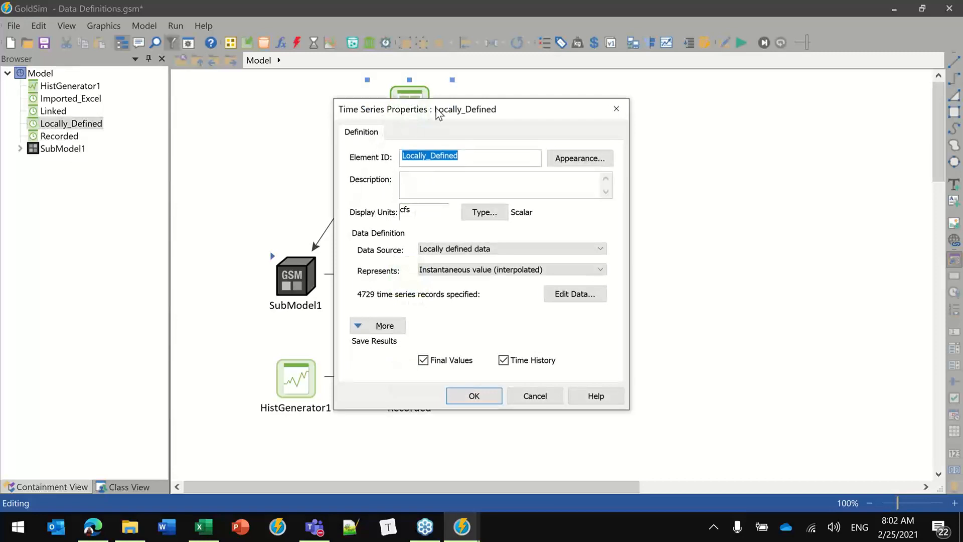
drag(438, 112, 453, 119)
click(632, 114)
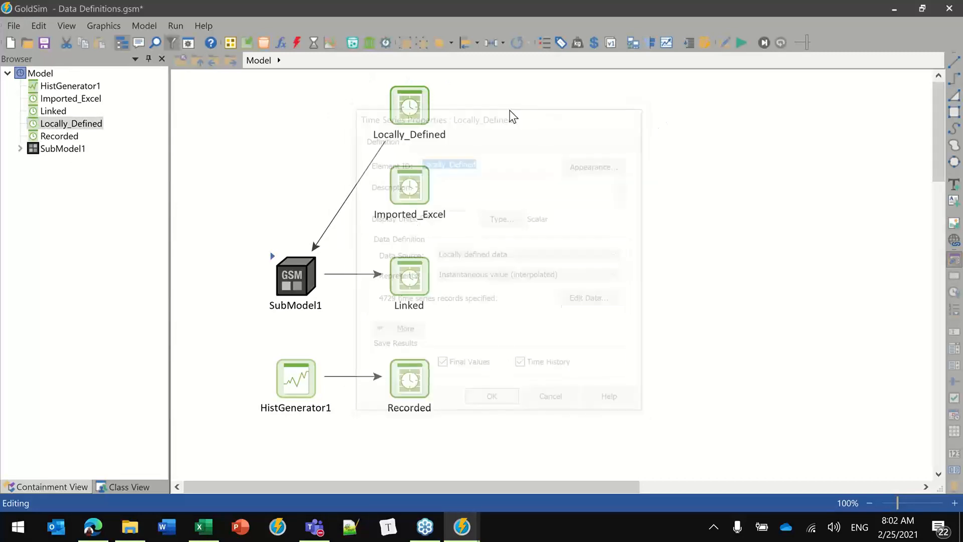
double_click(409, 103)
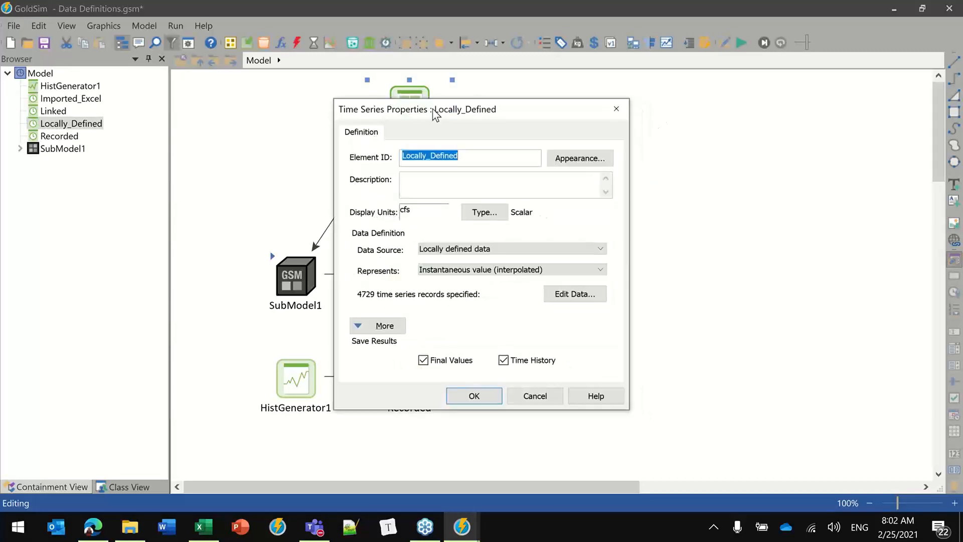
drag(435, 115, 503, 102)
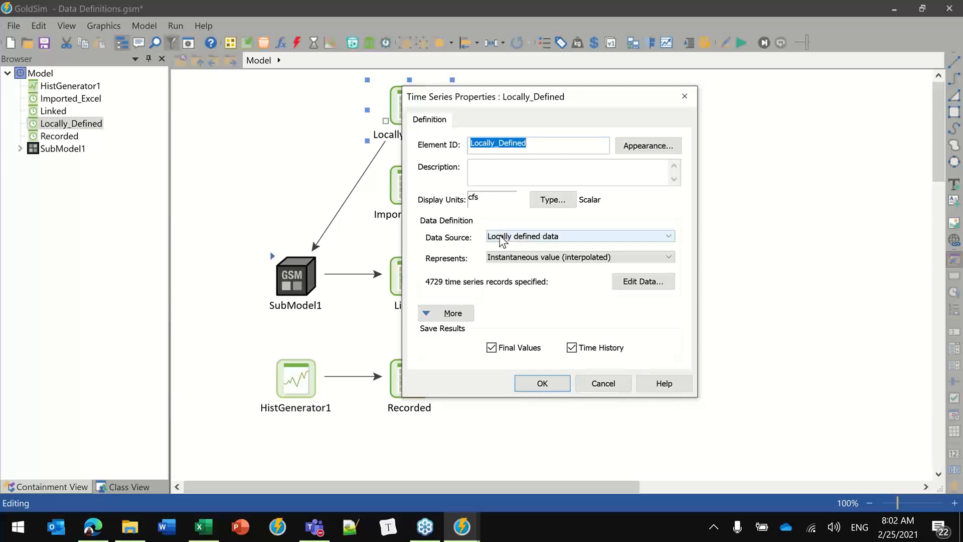
click(562, 234)
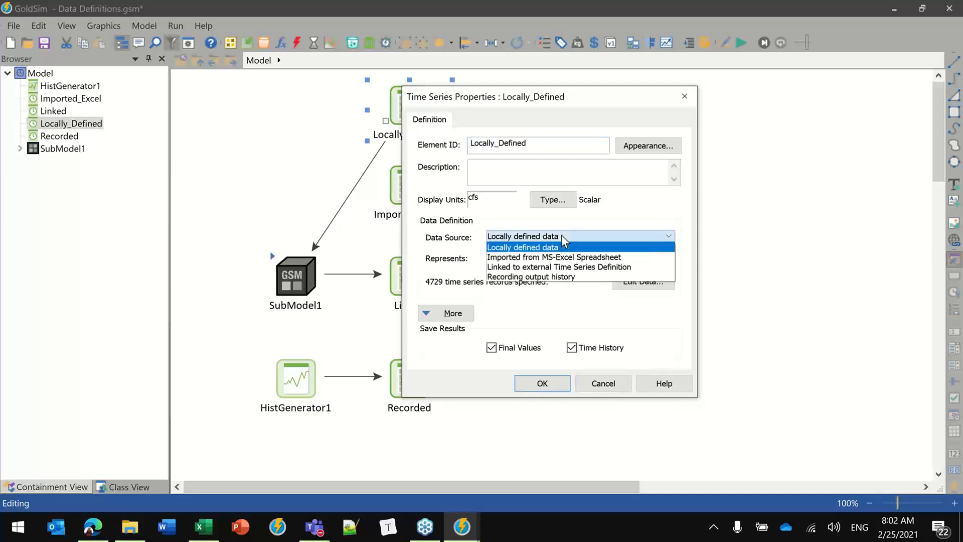
click(519, 224)
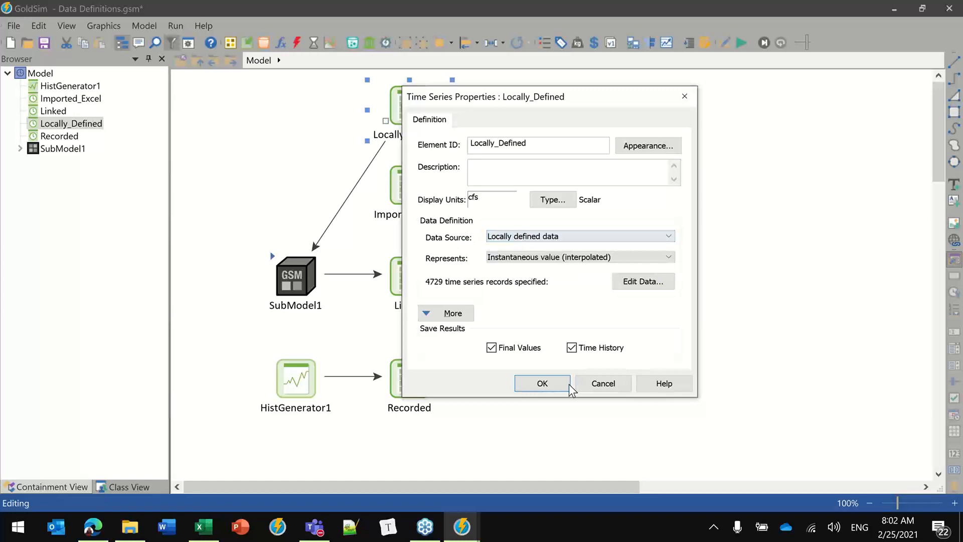
click(591, 385)
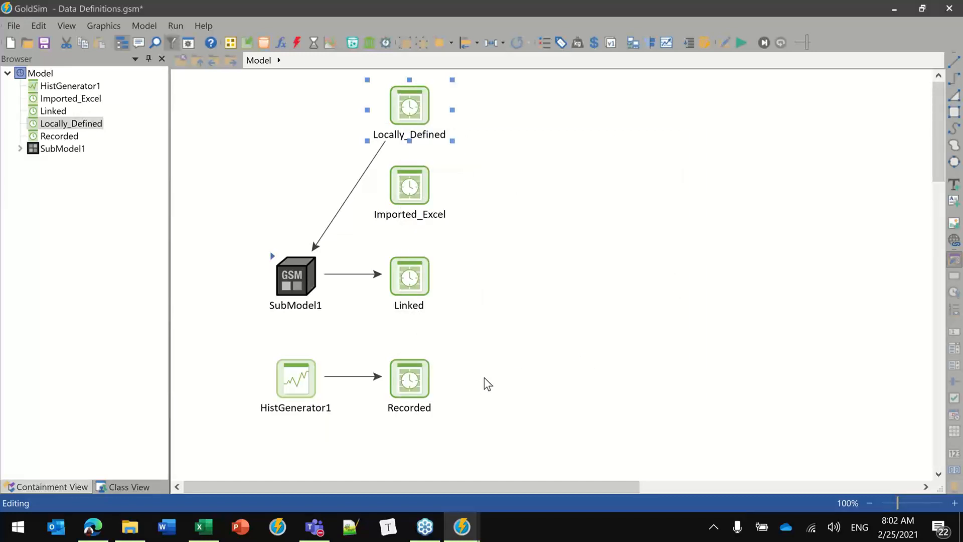
Switch to the Cedar River Renton workbook in Excel and review the Raw Data sheet's site description and daily records.
click(203, 527)
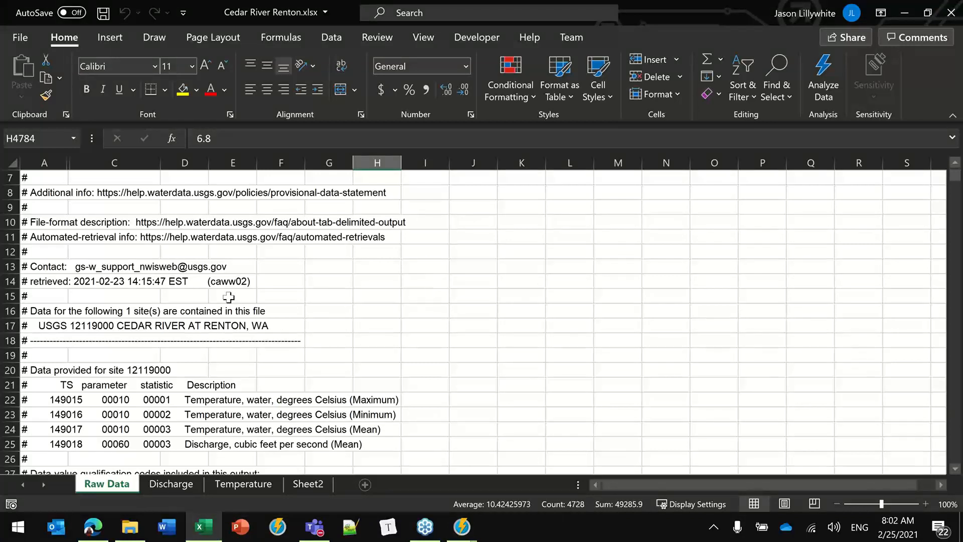
scroll(228, 297, down, 2)
scroll(142, 332, down, 2)
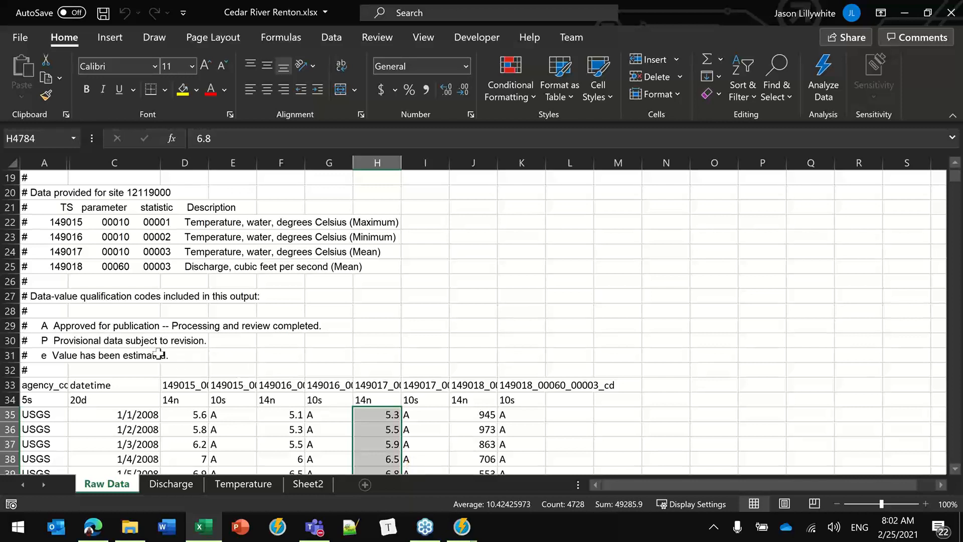
scroll(158, 354, down, 1)
scroll(159, 354, up, 2)
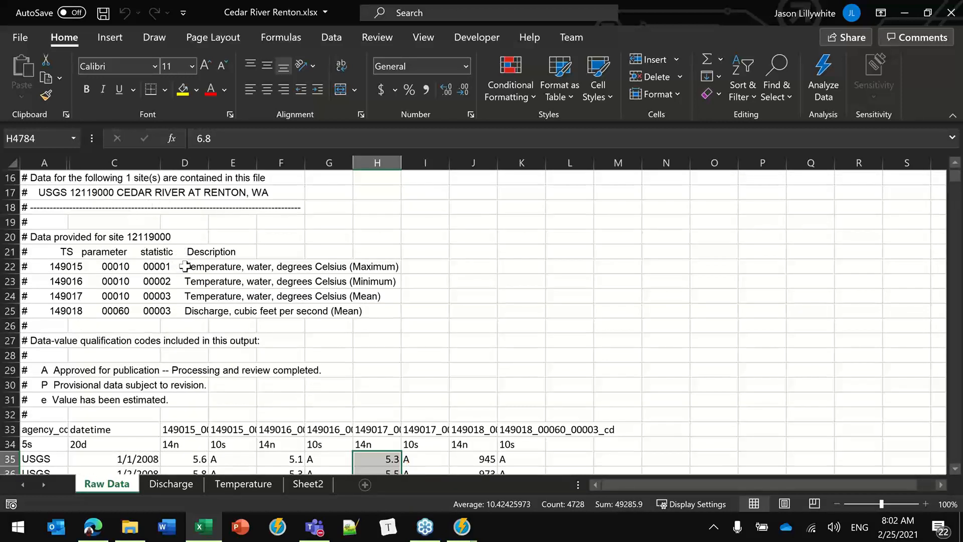
scroll(246, 355, down, 2)
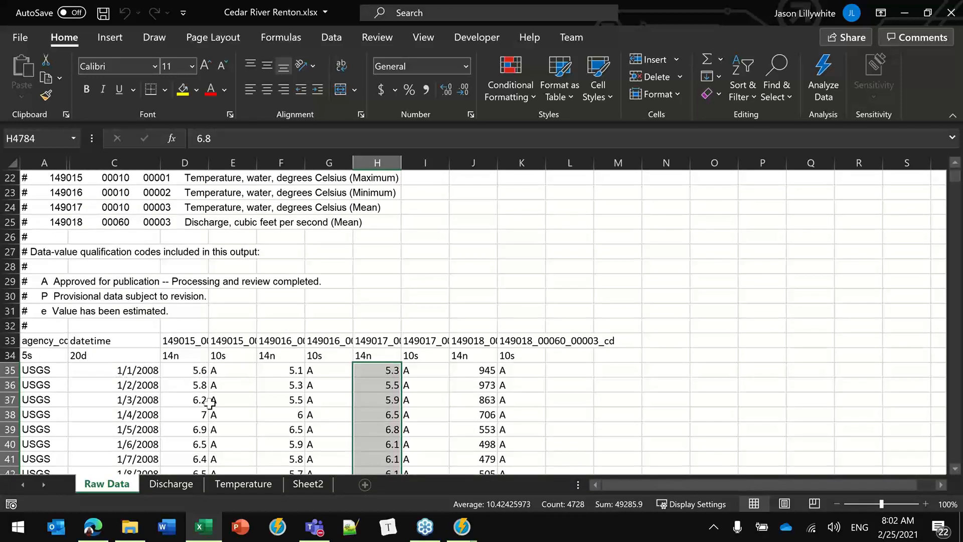
scroll(205, 401, up, 3)
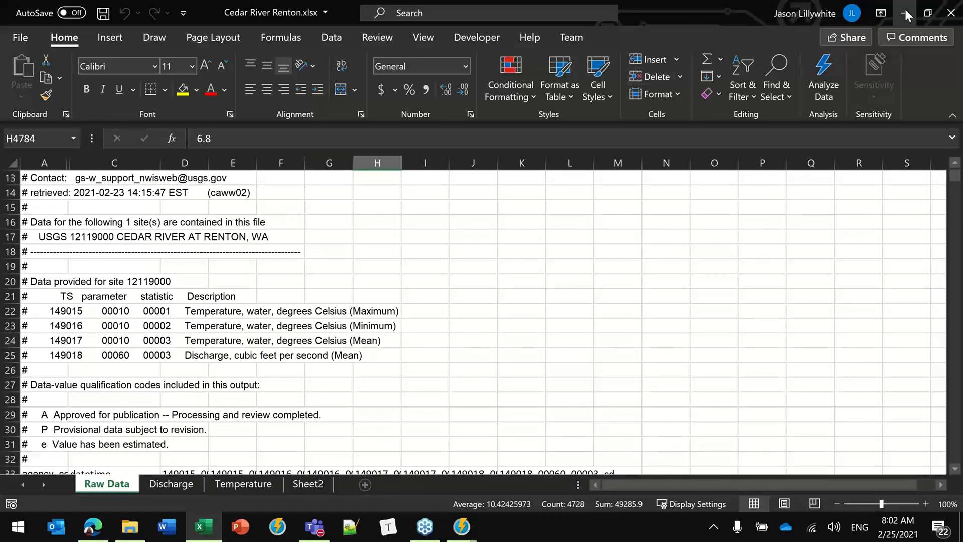
scroll(401, 316, down, 4)
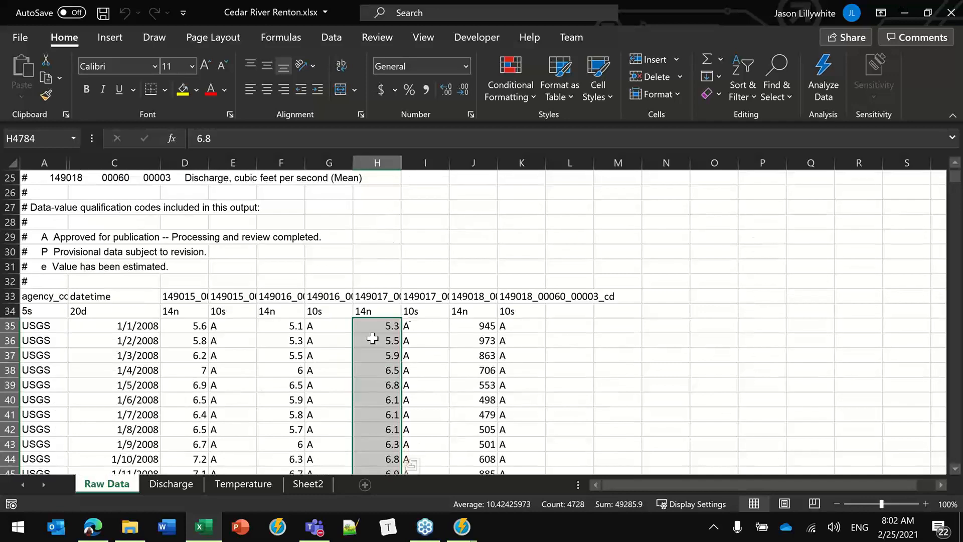
scroll(372, 327, down, 4)
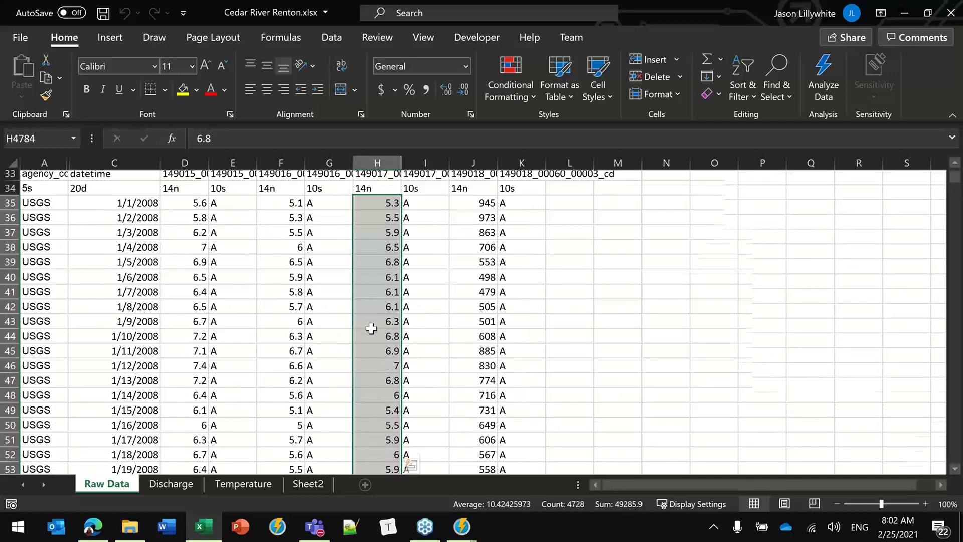
scroll(371, 328, down, 2)
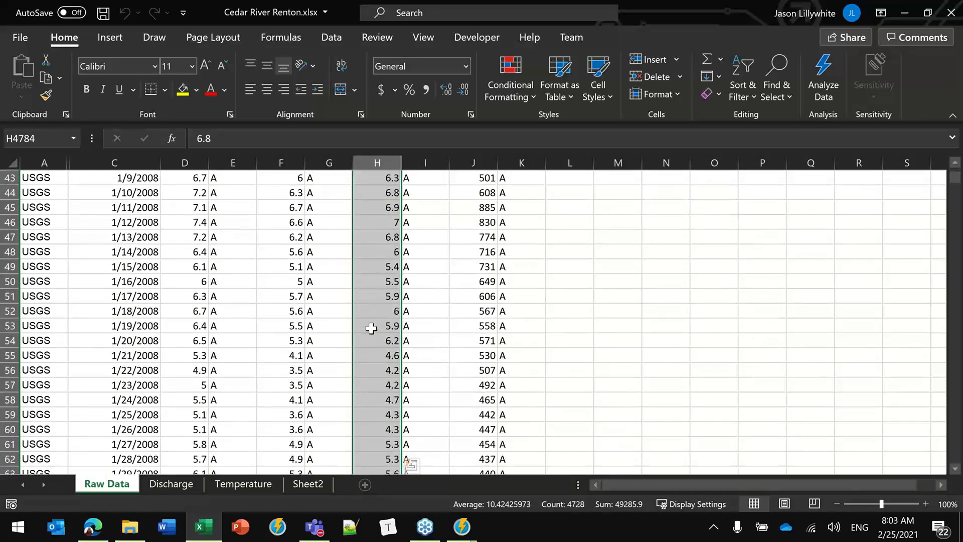
scroll(374, 323, down, 1)
scroll(381, 281, up, 10)
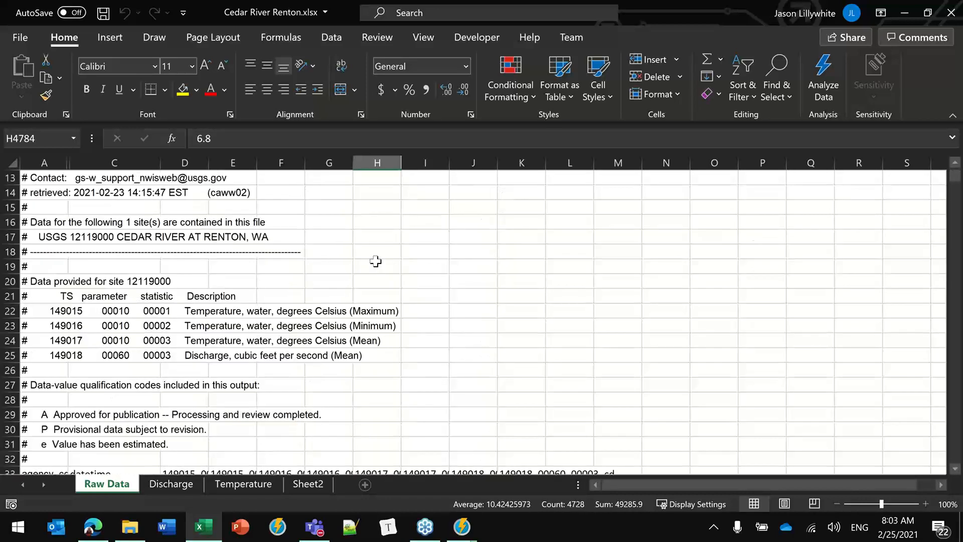
scroll(336, 311, down, 3)
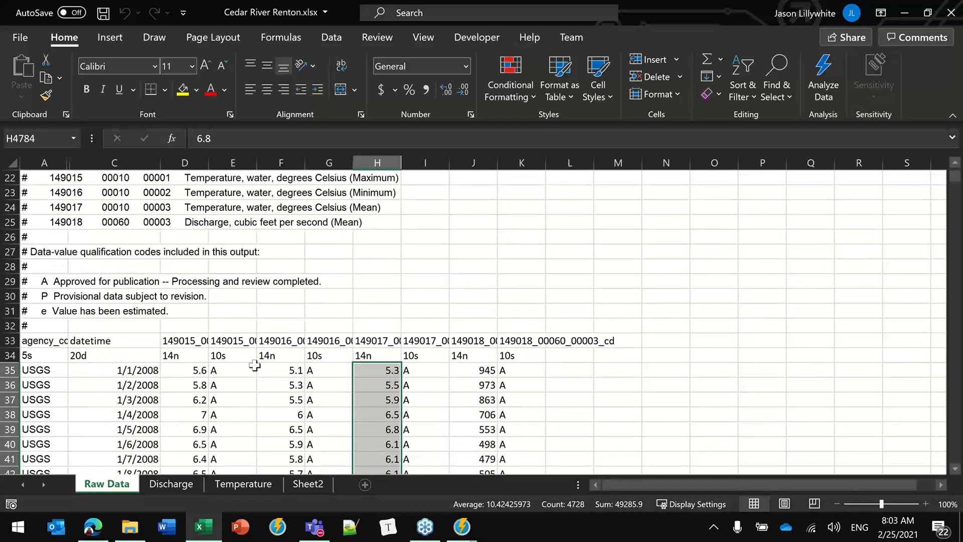
Search the mean water temperature values in column H from H35 downward for the first break in the record.
drag(383, 370, 384, 379)
click(382, 374)
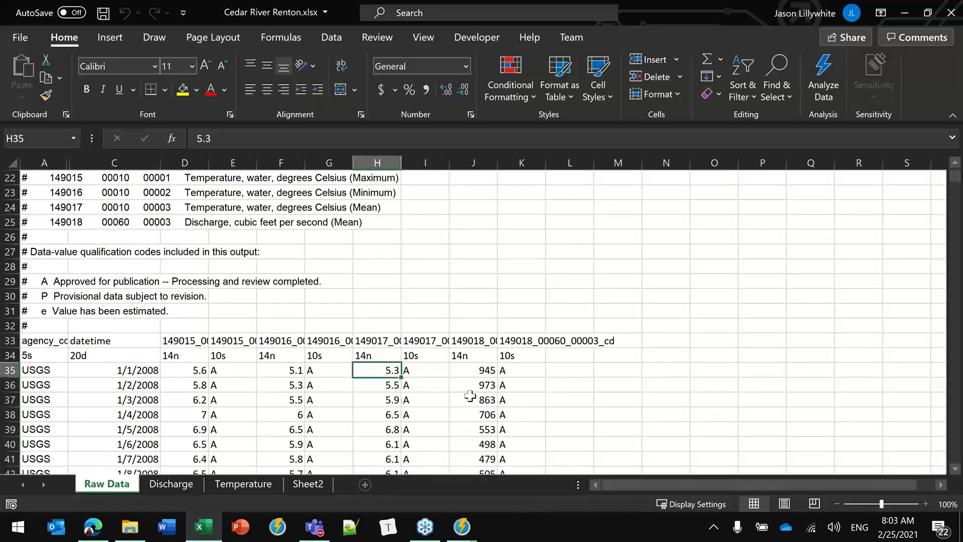
key(ctrl+shift+Down)
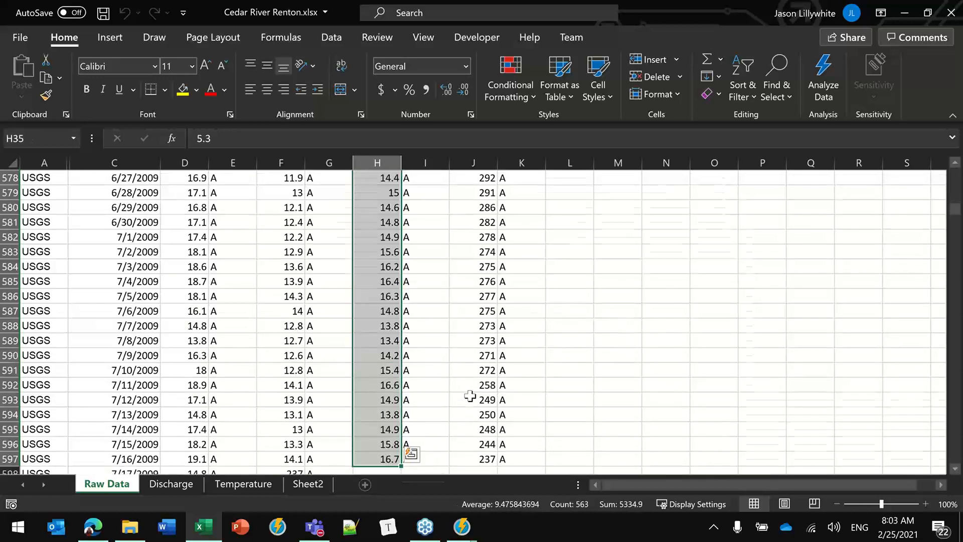
click(363, 461)
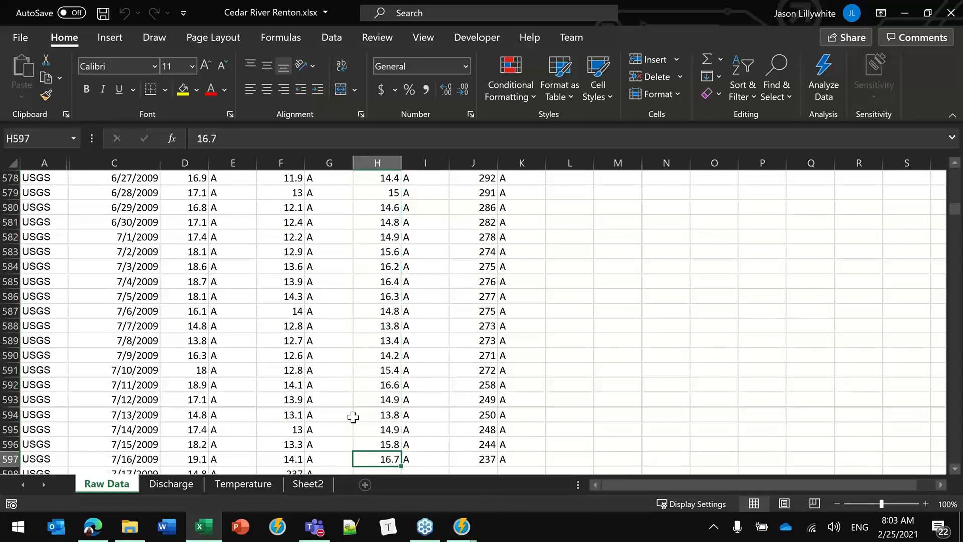
key(Down)
key(Down)
key(Down)
key(Down)
key(Down)
key(Down)
key(Down)
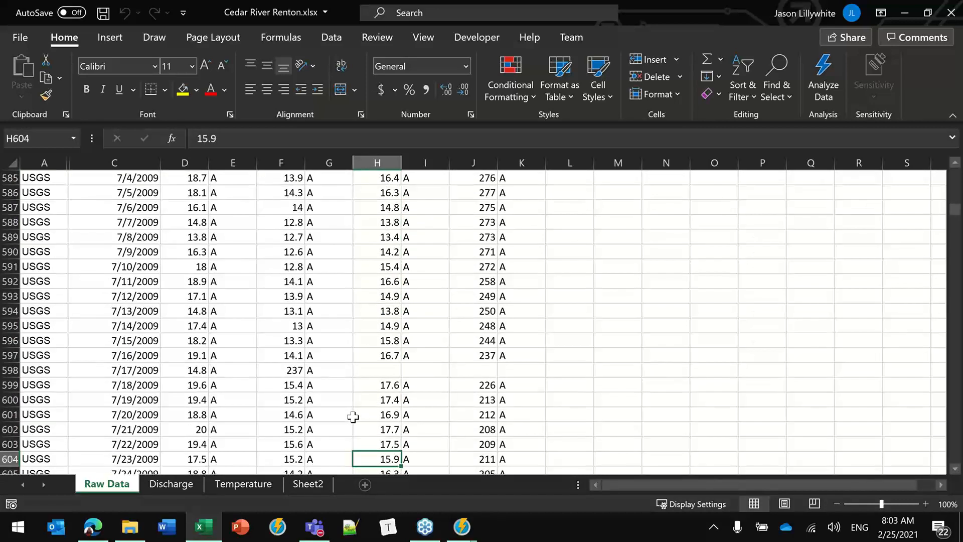
Inspect the 7/17/2009 record in row 598, checking its mean temperature and discharge cells.
click(117, 370)
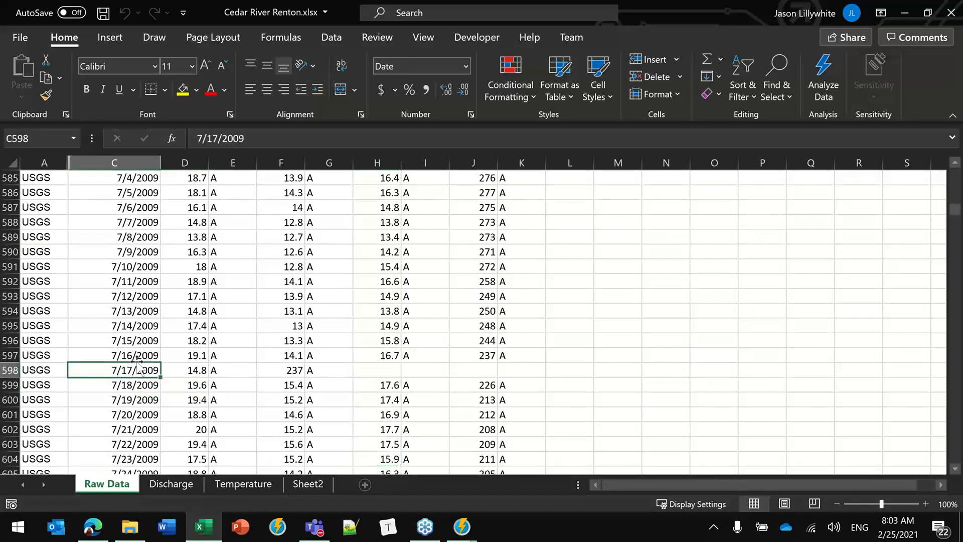
click(373, 369)
click(471, 370)
click(378, 369)
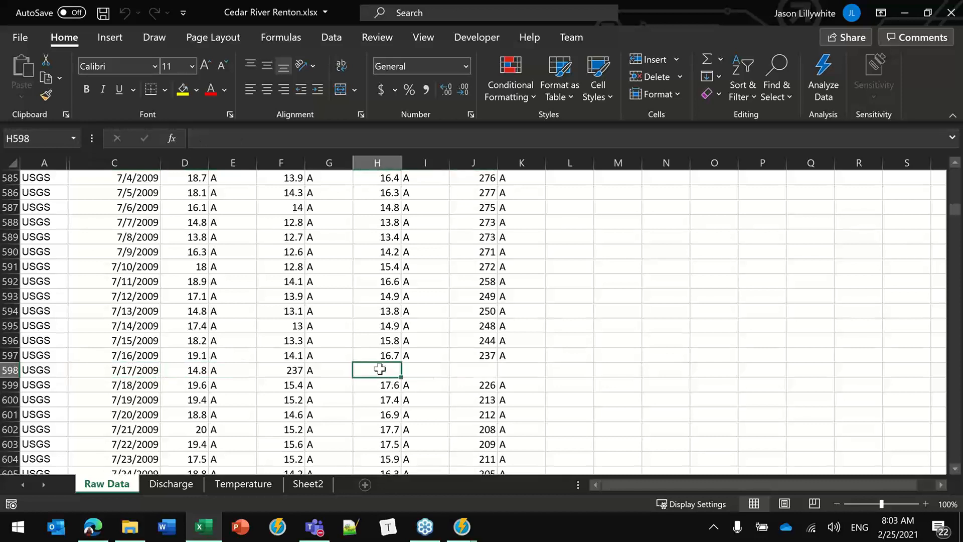
click(480, 367)
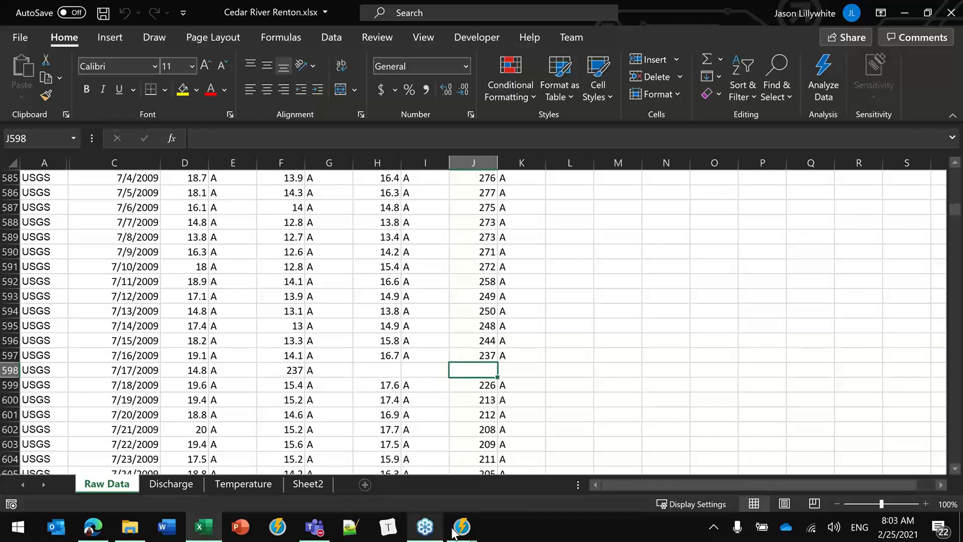
mouse_move(454, 531)
click(450, 501)
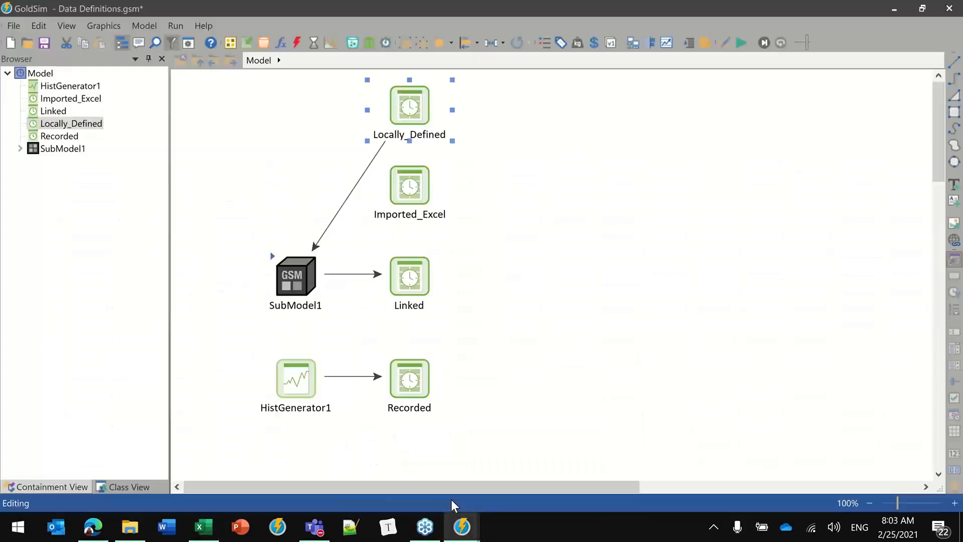
click(506, 272)
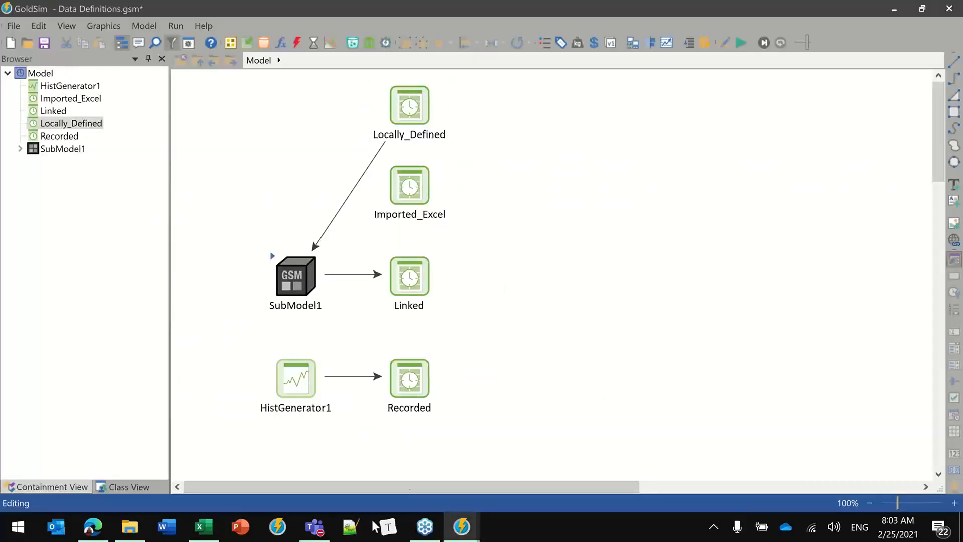
click(201, 528)
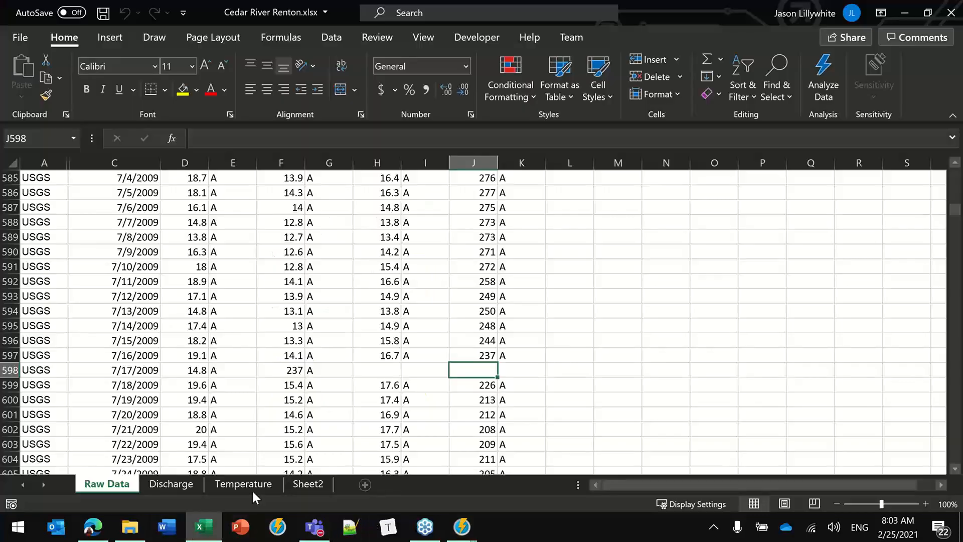
Clear the maximum temperature value for 7/16/2009 in cell D597 of the Raw Data sheet.
click(387, 266)
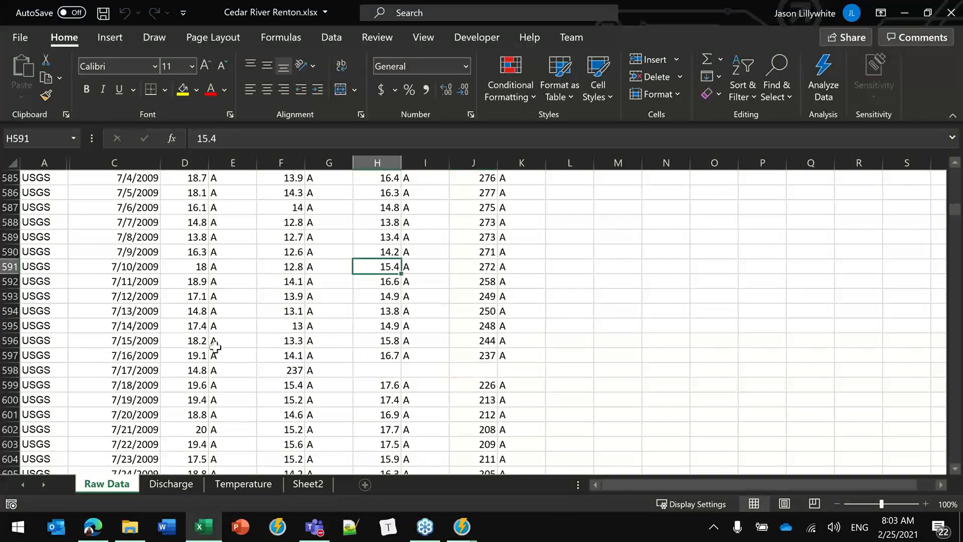
click(189, 352)
key(Delete)
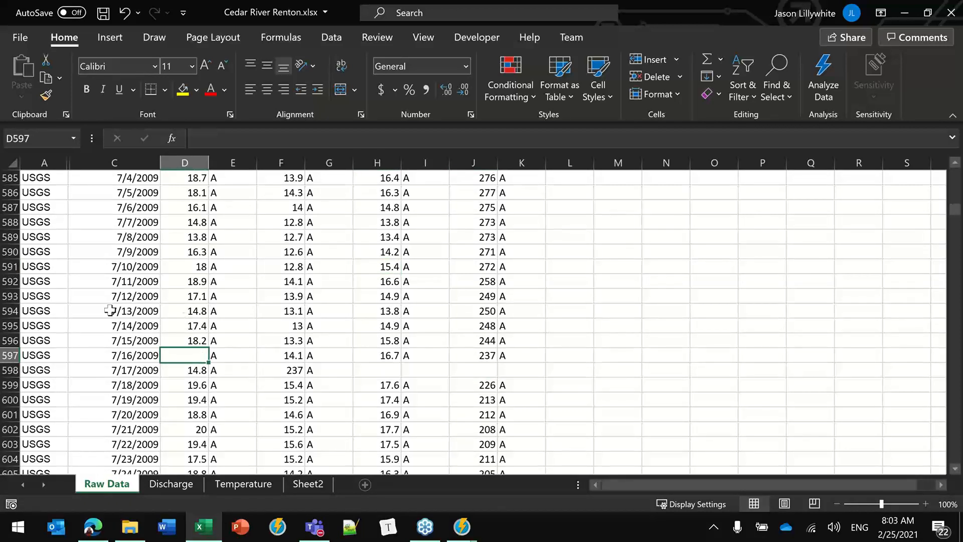
Copy the dates and maximum temperatures in C593:D601, from 7/12/2009 to 7/20/2009, and switch to GoldSim.
drag(125, 297, 189, 413)
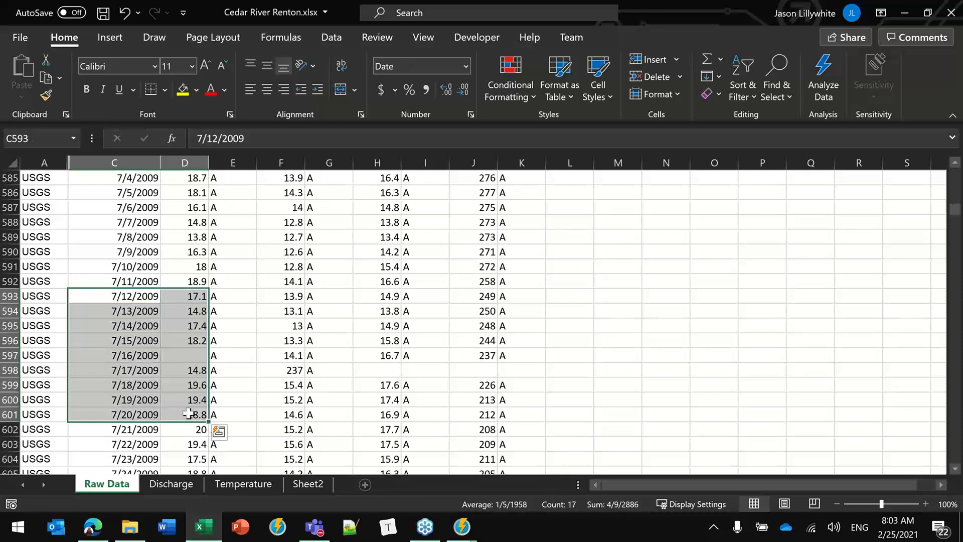
key(ctrl+c)
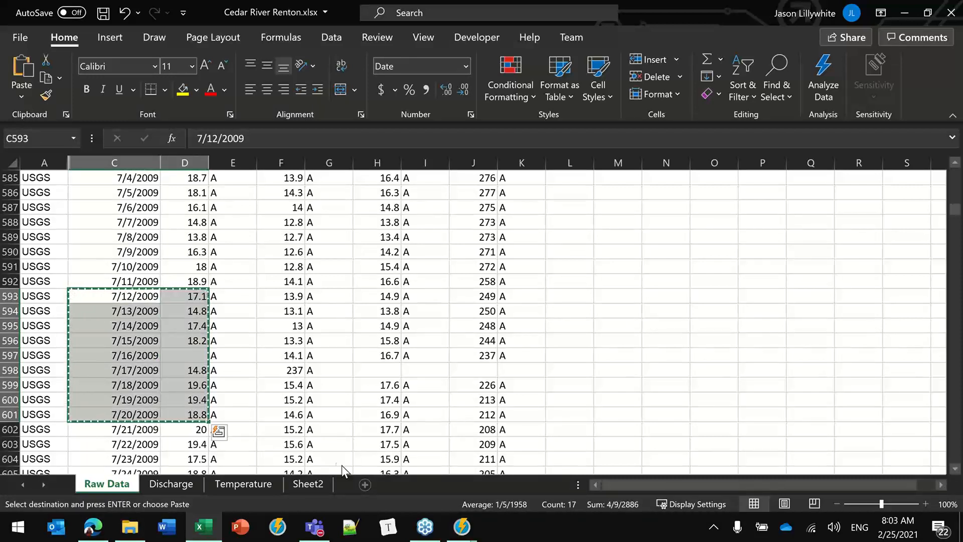
mouse_move(461, 527)
click(433, 483)
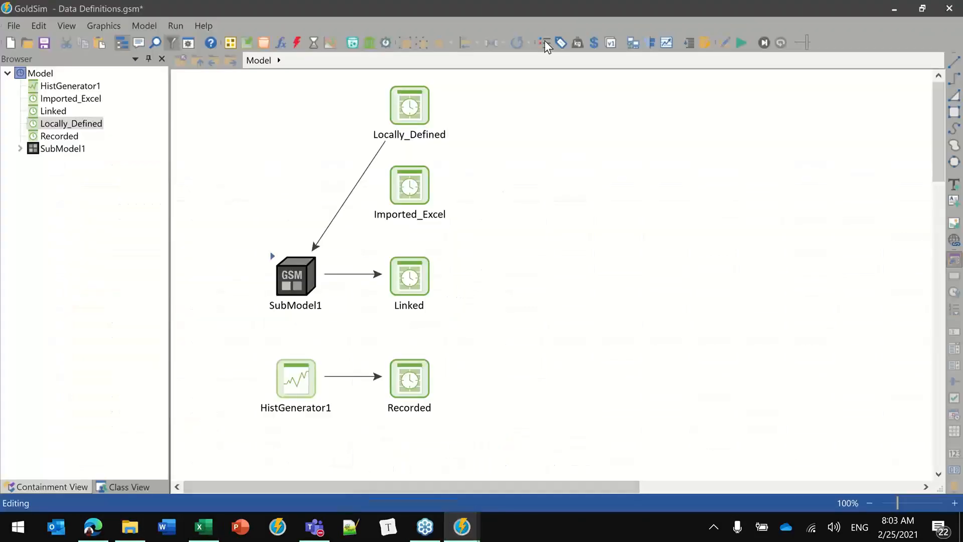
Add a Time Series element beside Locally_Defined and paste the copied dates and temperatures into its data table.
click(244, 42)
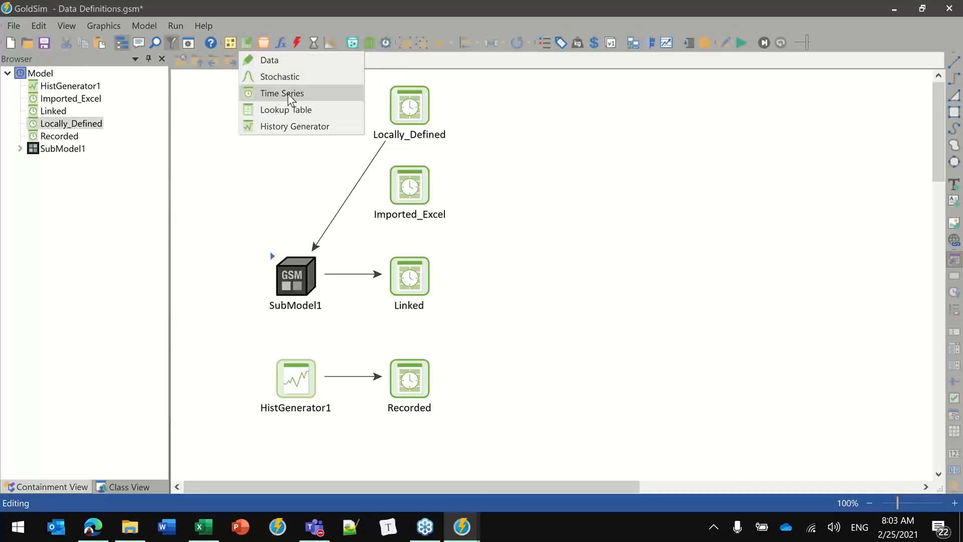
click(304, 93)
click(556, 159)
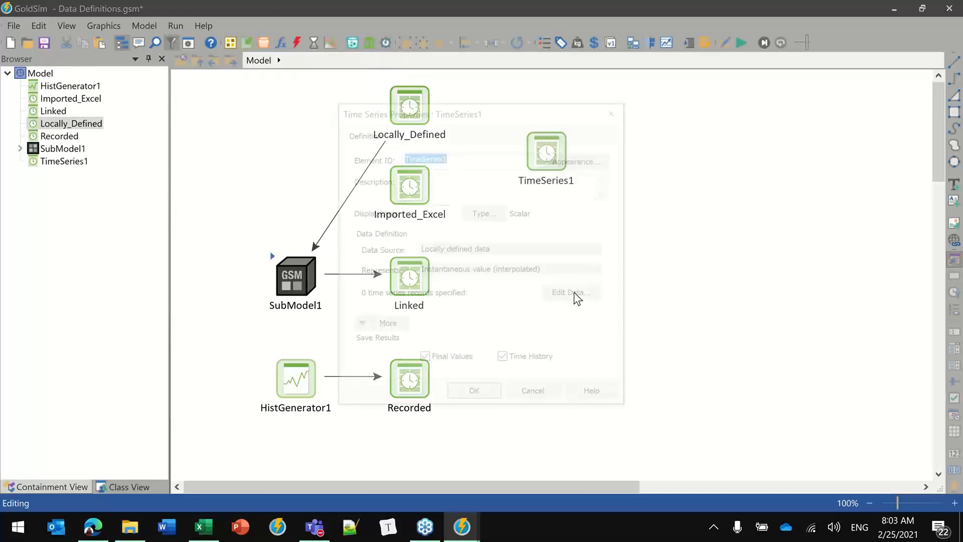
click(571, 292)
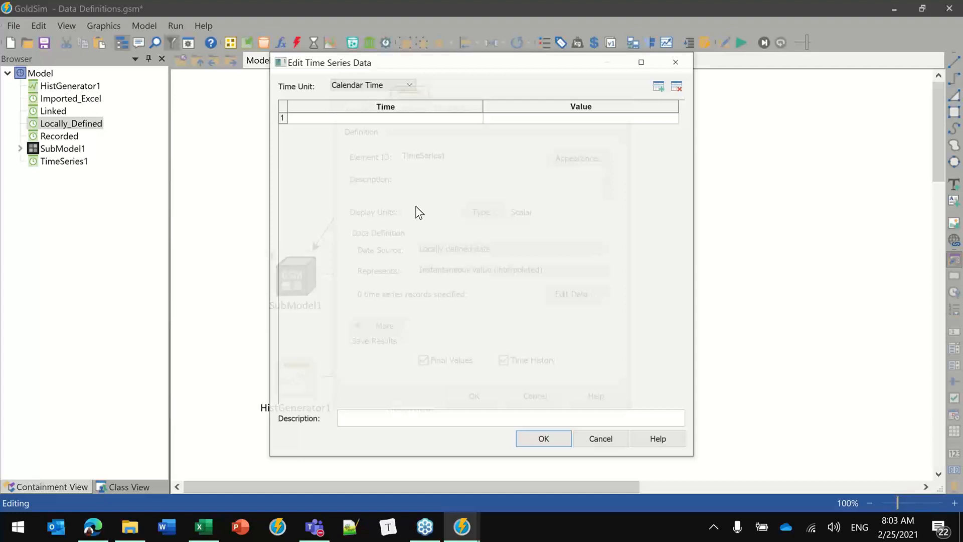
click(392, 119)
key(ctrl+v)
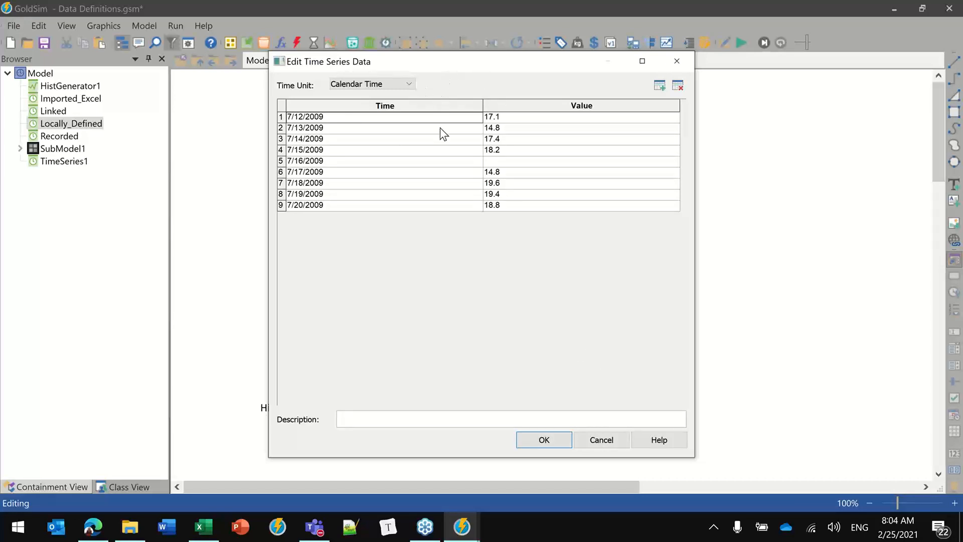
drag(512, 63, 465, 81)
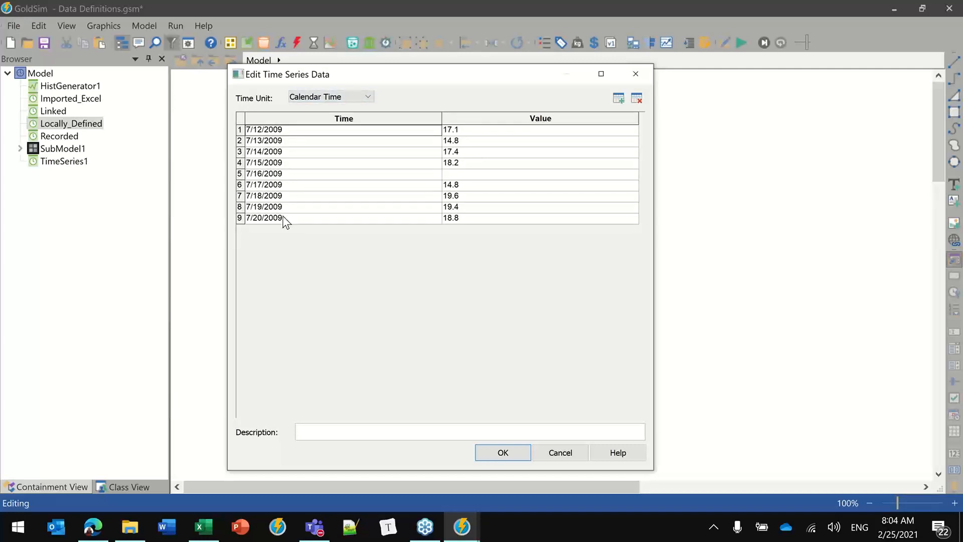
Review the available time units for the time series data, keeping Calendar Time.
click(338, 98)
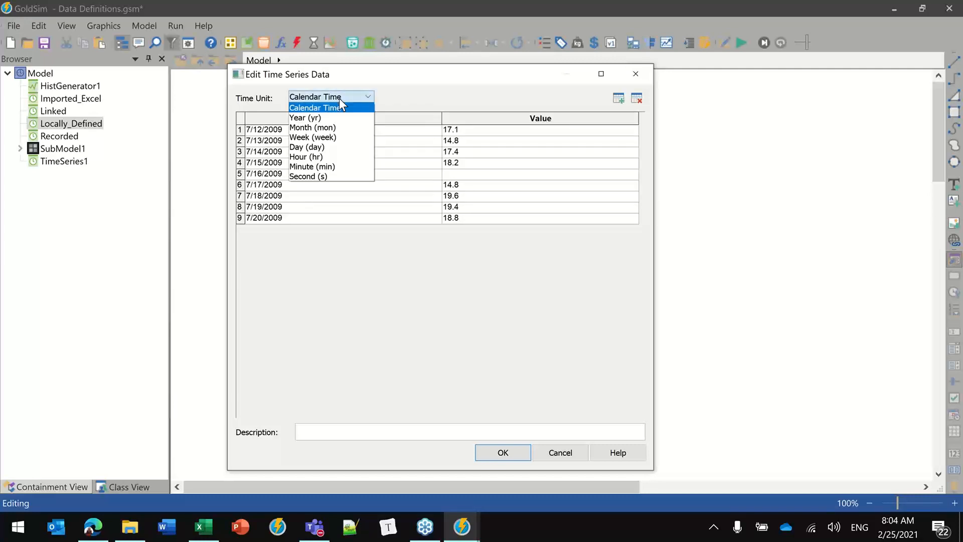
click(339, 99)
click(321, 97)
click(400, 94)
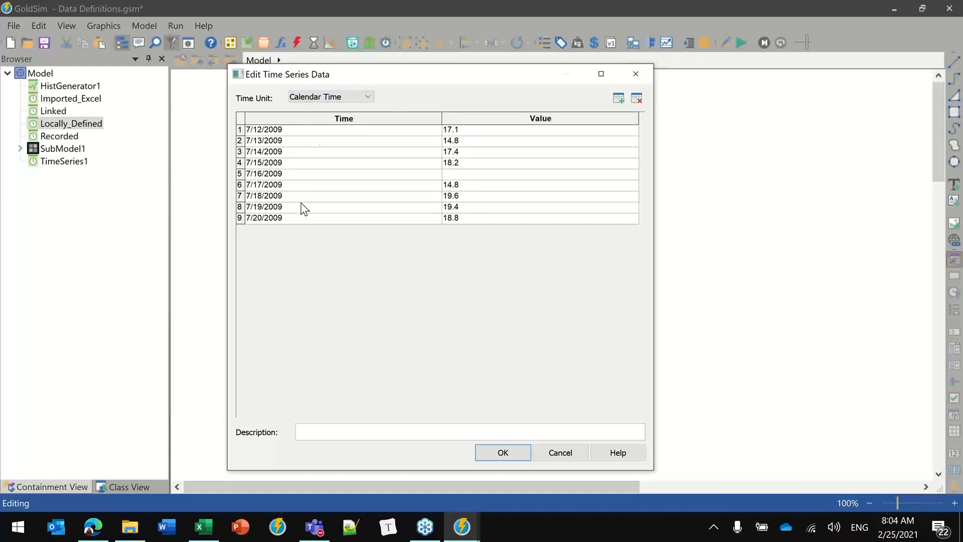
click(351, 100)
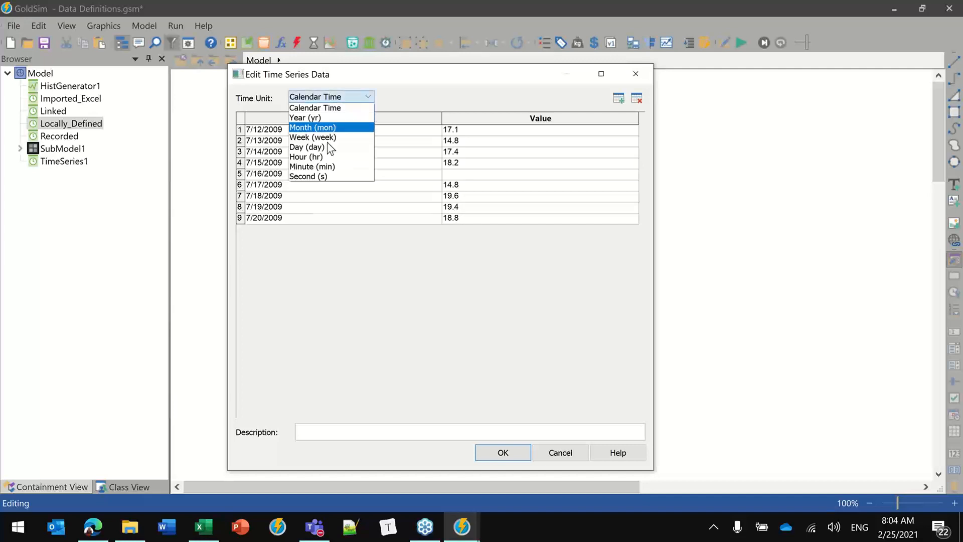
click(390, 96)
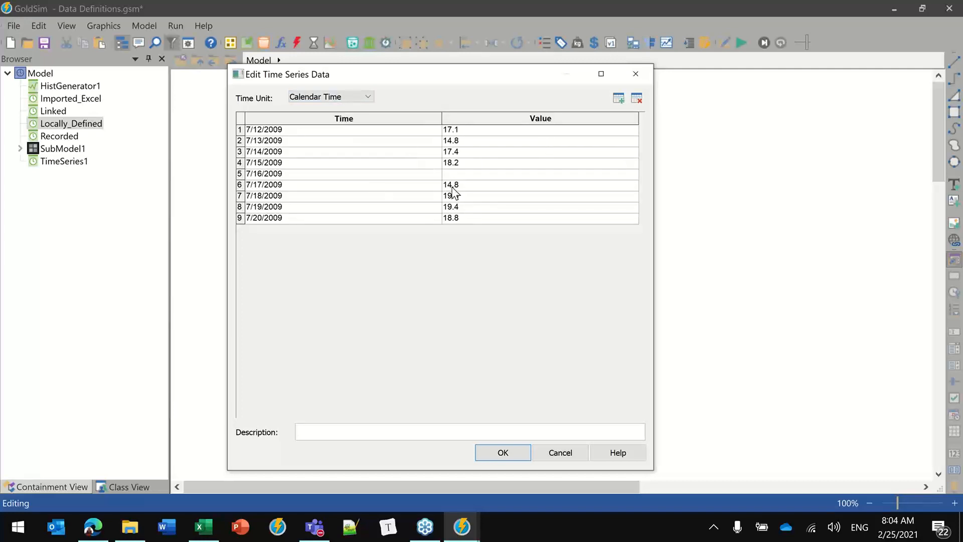
Try to accept the data with the 7/16/2009 value empty, then cancel the data edit and the new element.
click(490, 451)
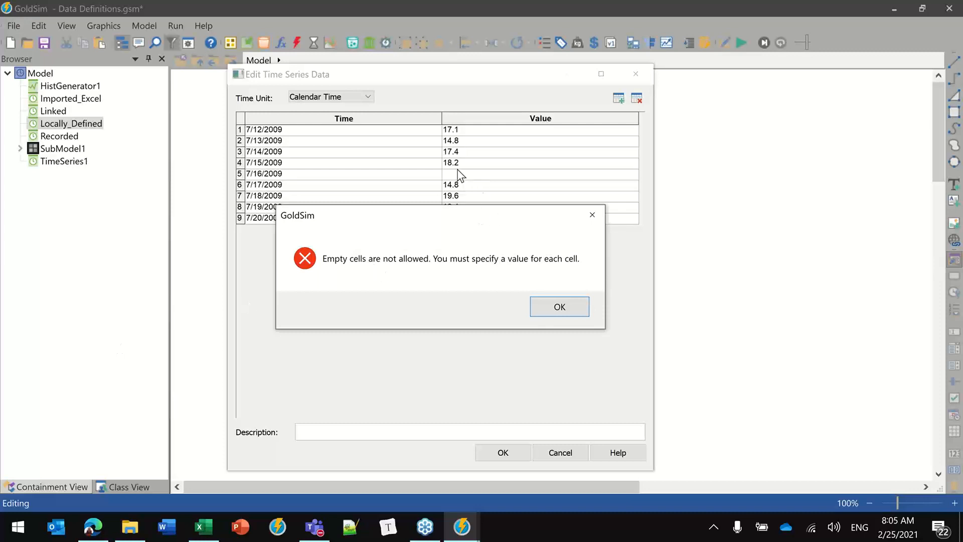
click(739, 236)
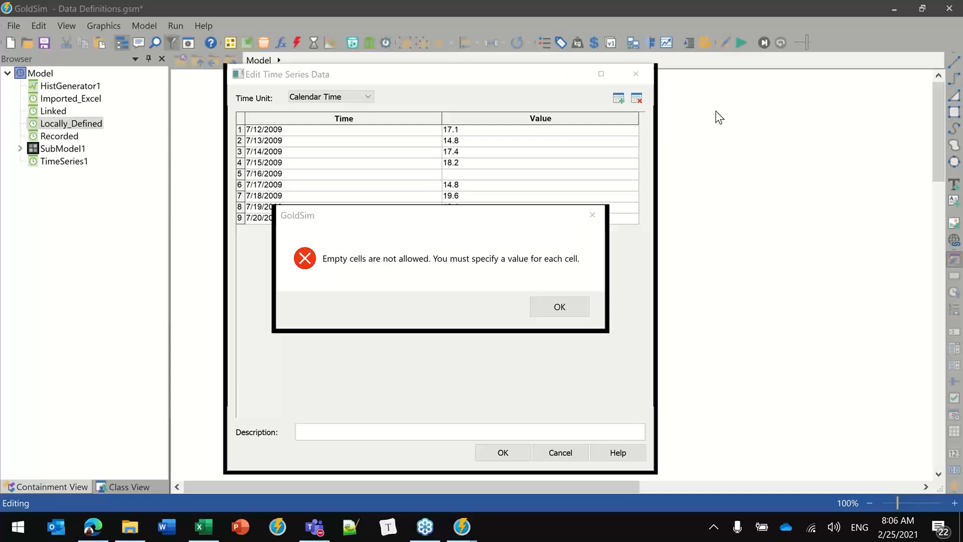
click(484, 216)
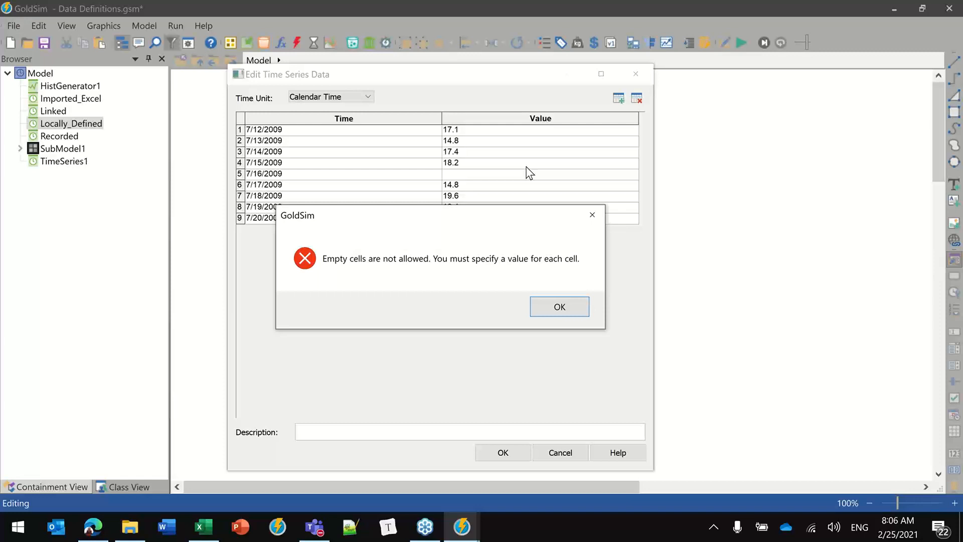
click(559, 308)
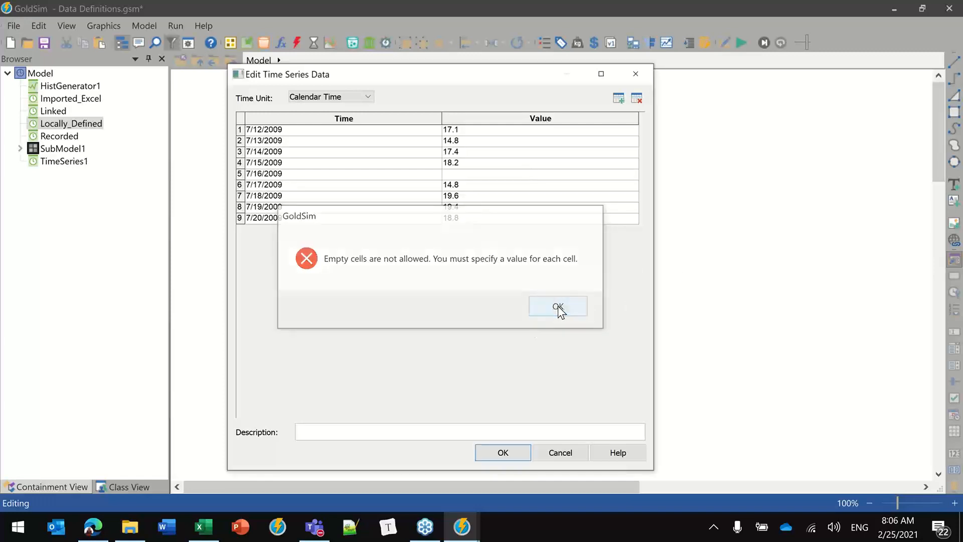
click(553, 454)
click(548, 401)
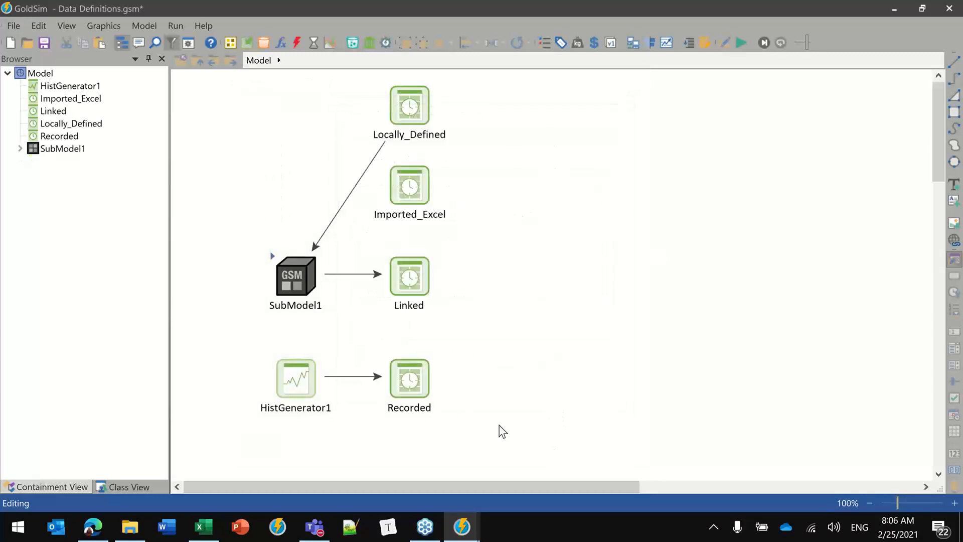
Switch to Excel and restore the 7/16/2009 maximum temperature in cell D597 of the Raw Data sheet to 19.1.
click(206, 532)
click(164, 367)
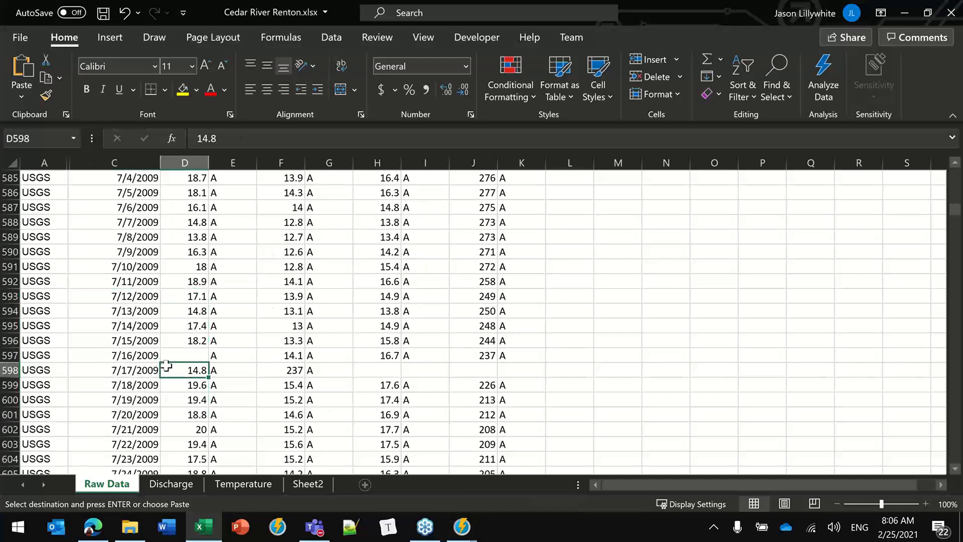
click(171, 356)
text(19.1)
click(253, 326)
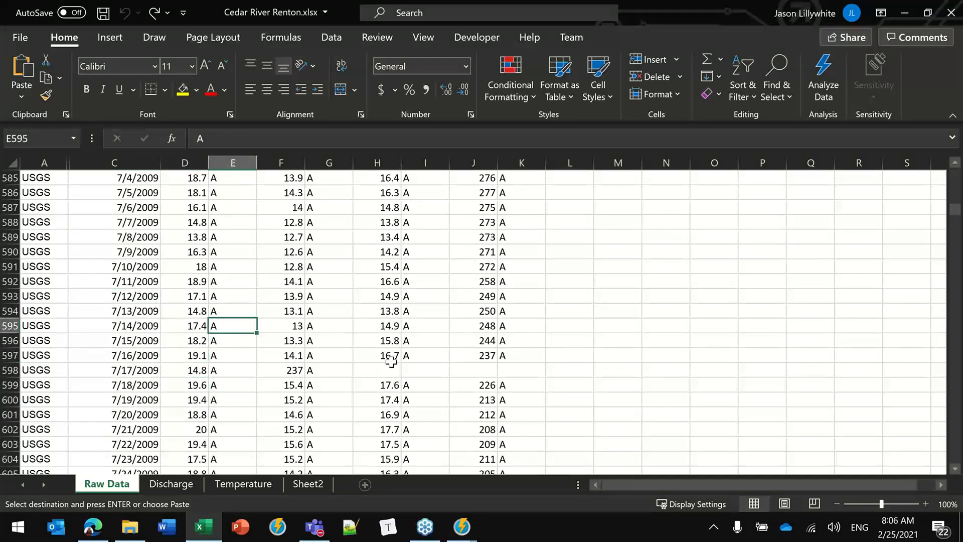
Check the empty mean temperature cell H598, view the dates and flows on the Discharge sheet, and switch back to GoldSim.
click(374, 370)
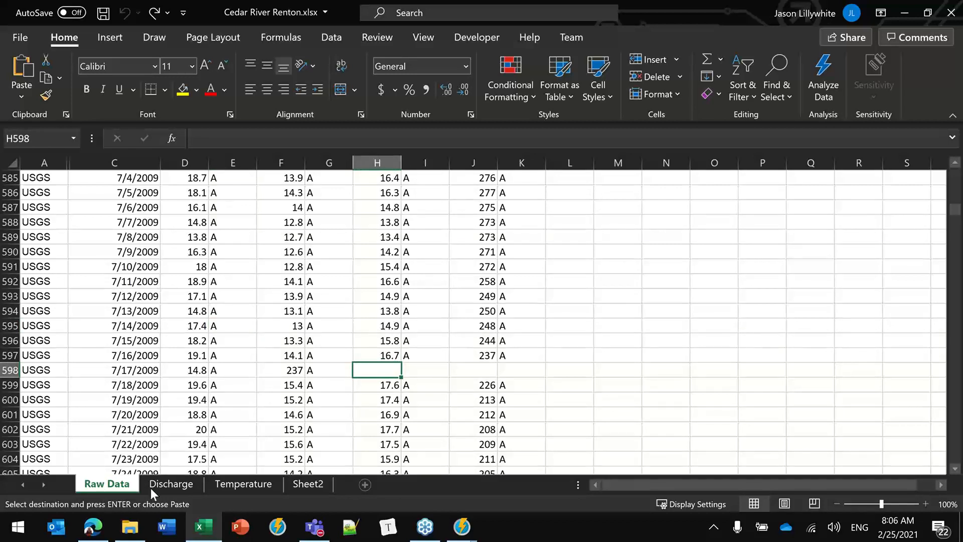
click(165, 485)
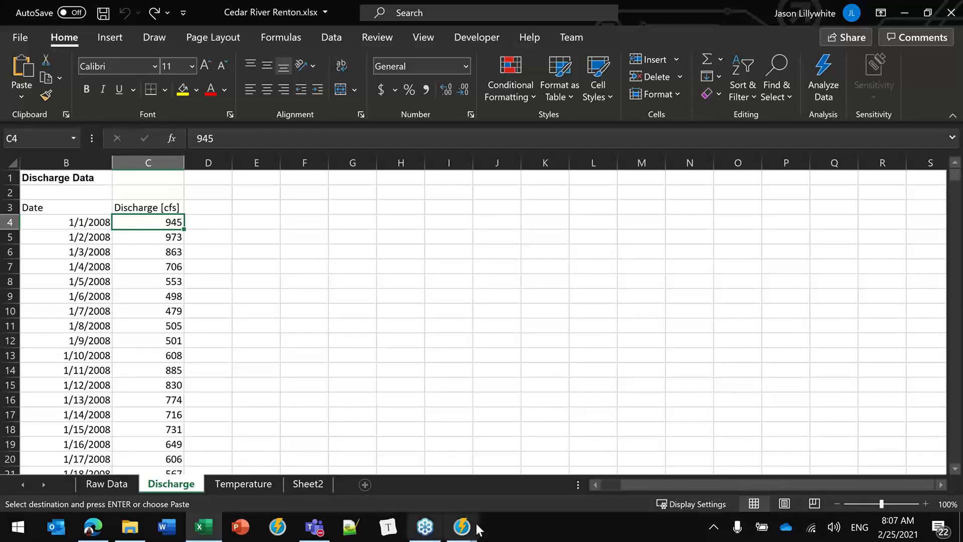
mouse_move(468, 533)
click(415, 459)
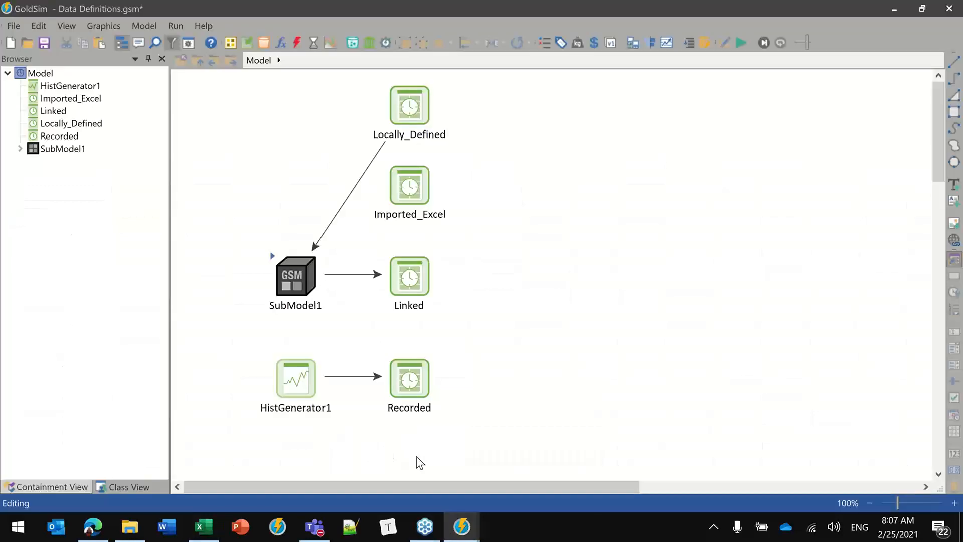
Open the Locally_Defined element's properties and view its table of calendar dates and cfs values.
double_click(400, 104)
drag(421, 109, 549, 86)
click(730, 36)
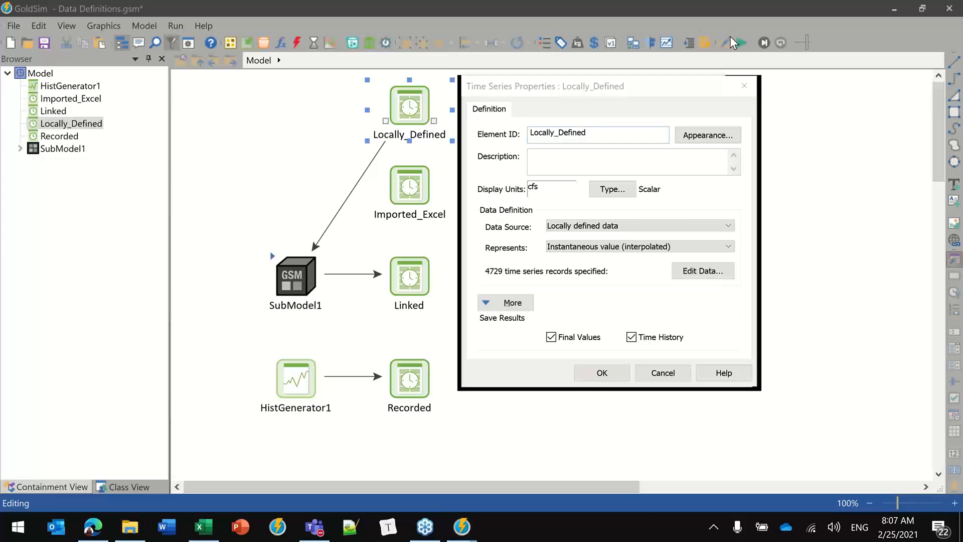
click(527, 85)
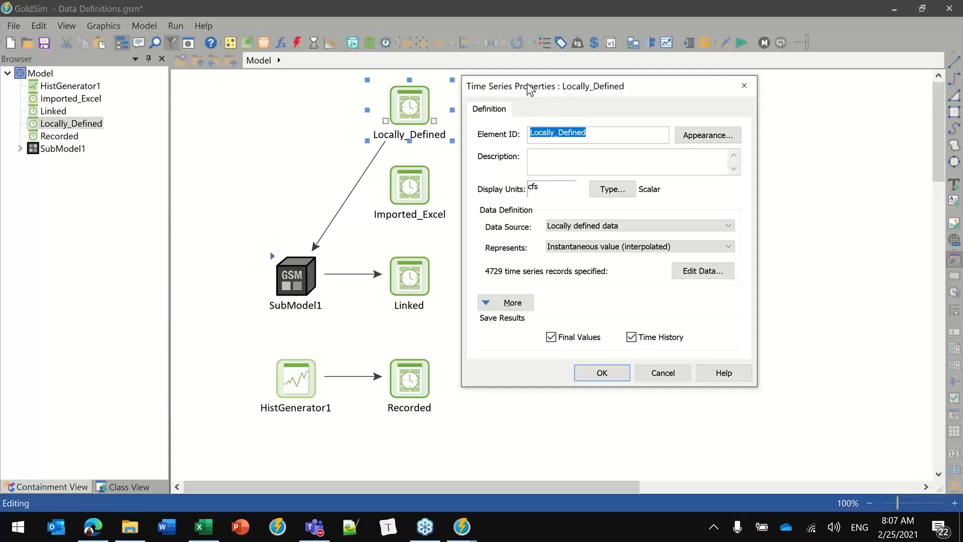
drag(528, 84, 555, 72)
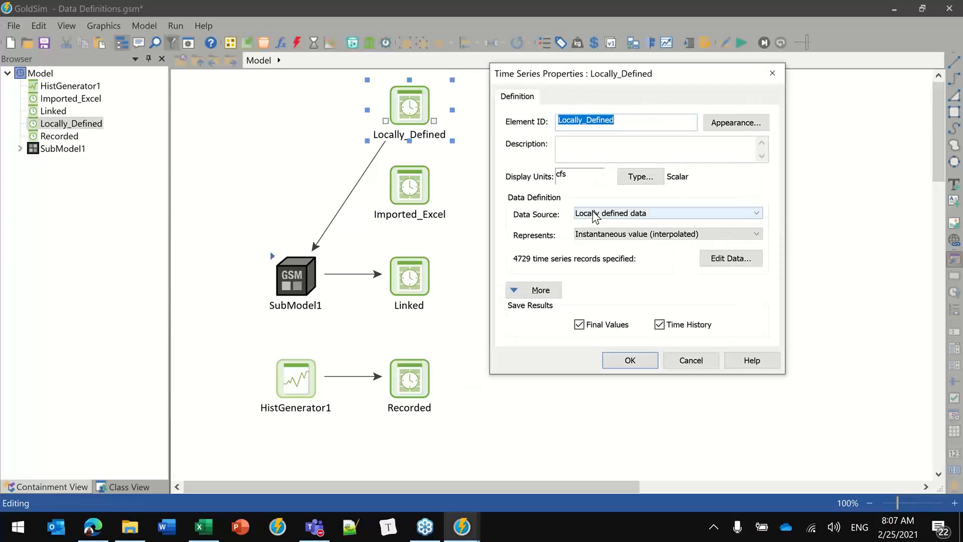
click(724, 261)
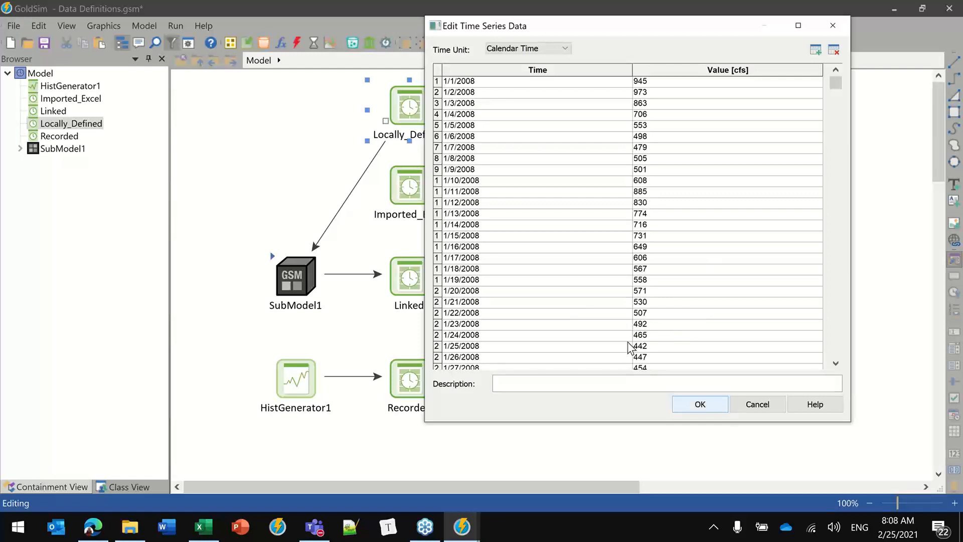
click(697, 406)
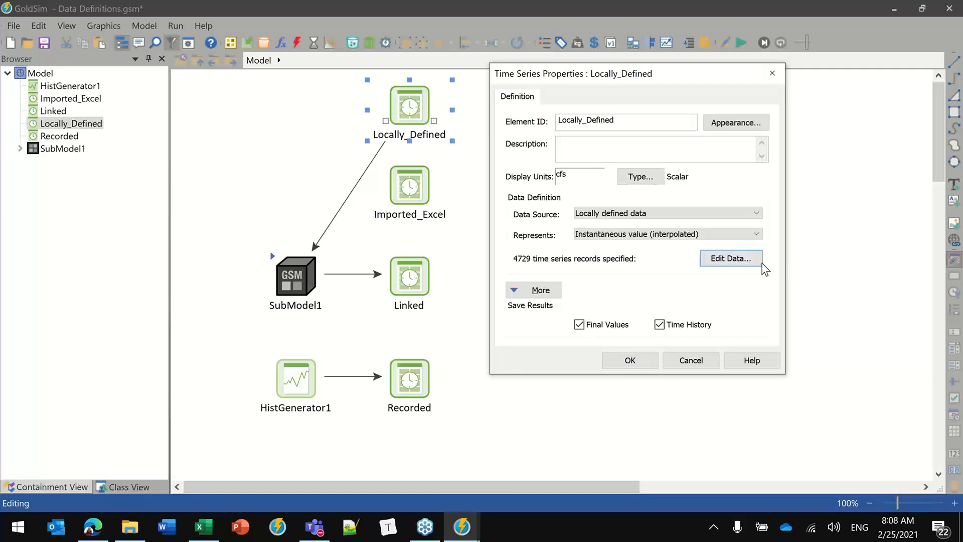
Set the third record's date in Locally_Defined to 1/2/2008, duplicating the second, and try to accept the data.
click(745, 262)
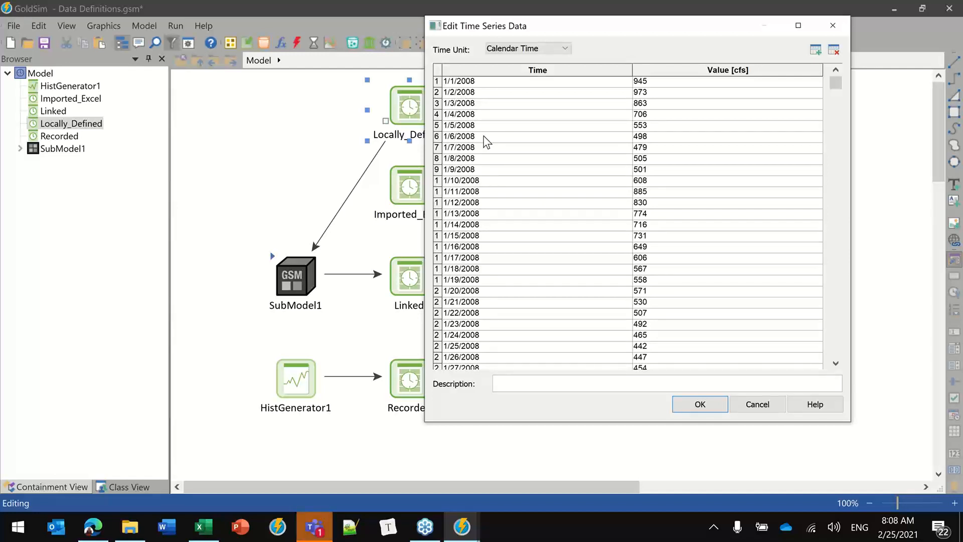
key(BackSpace)
text(2)
click(470, 94)
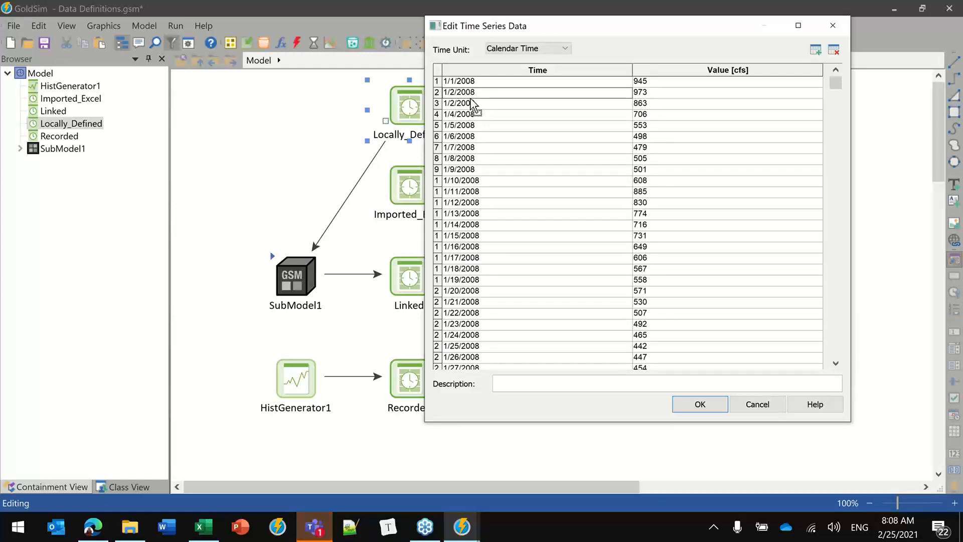
click(689, 404)
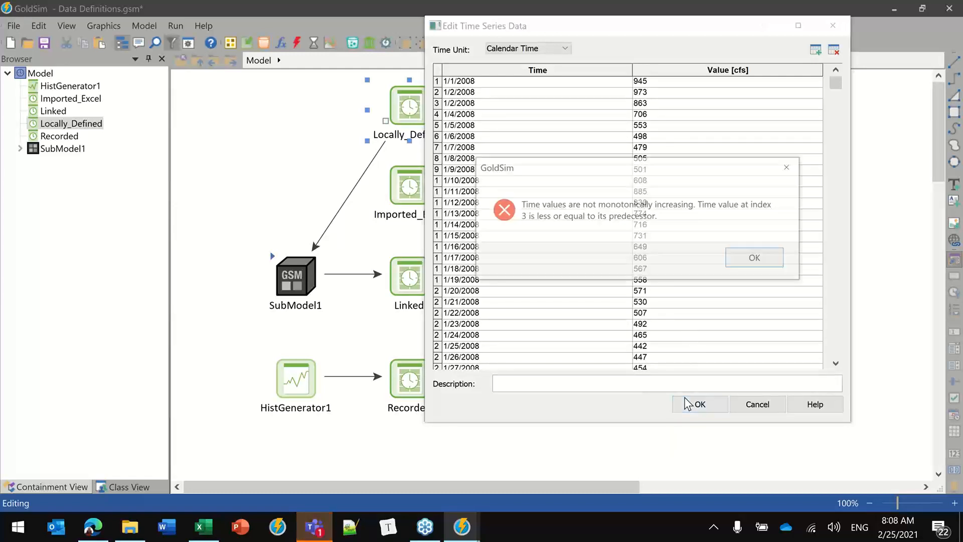
click(747, 259)
Set the third record's date to 1/3/2008, then accept the data and the Locally_Defined properties.
click(454, 104)
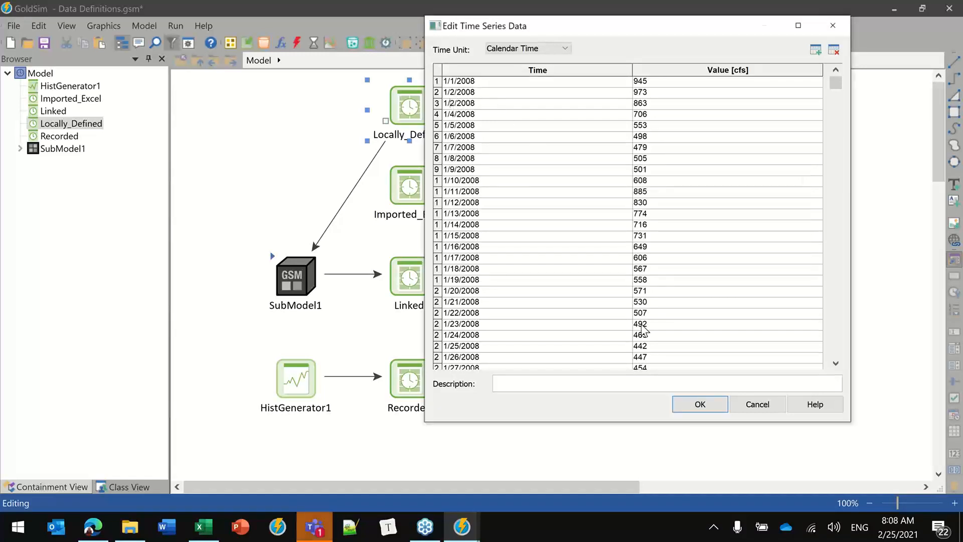
key(Delete)
text(3)
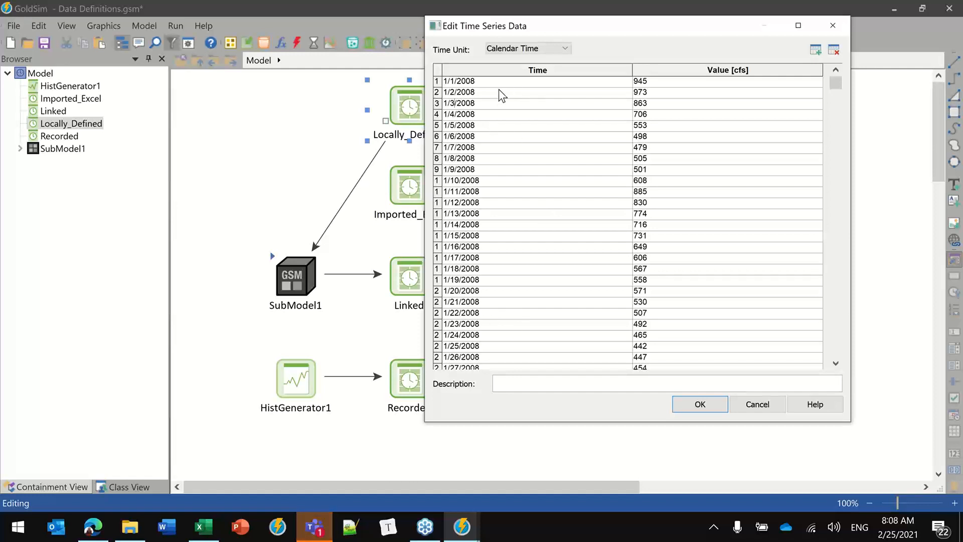
click(459, 92)
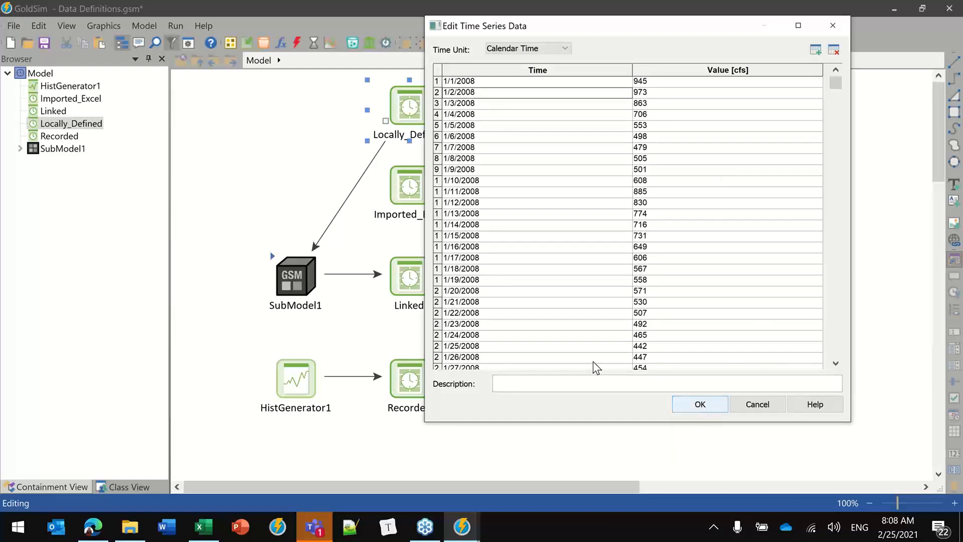
click(700, 407)
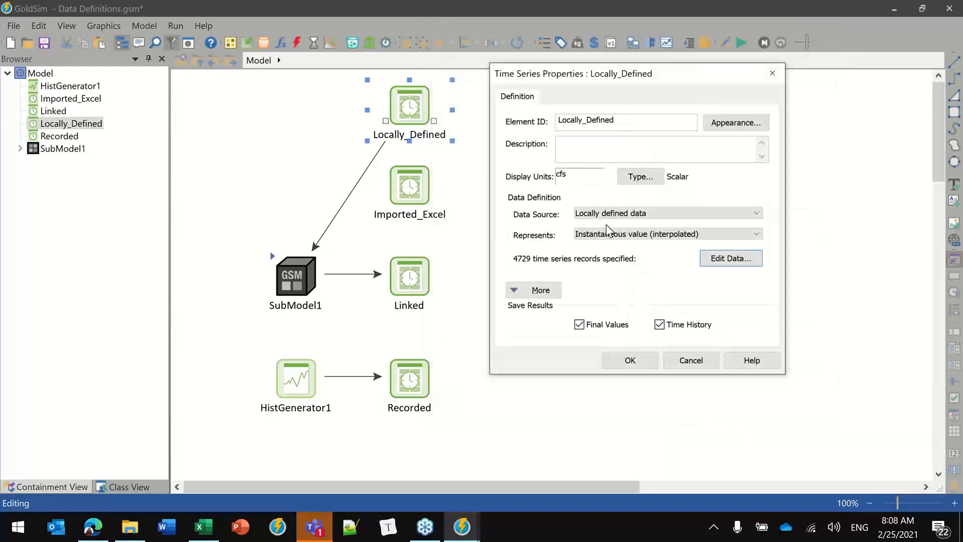
drag(565, 75, 553, 62)
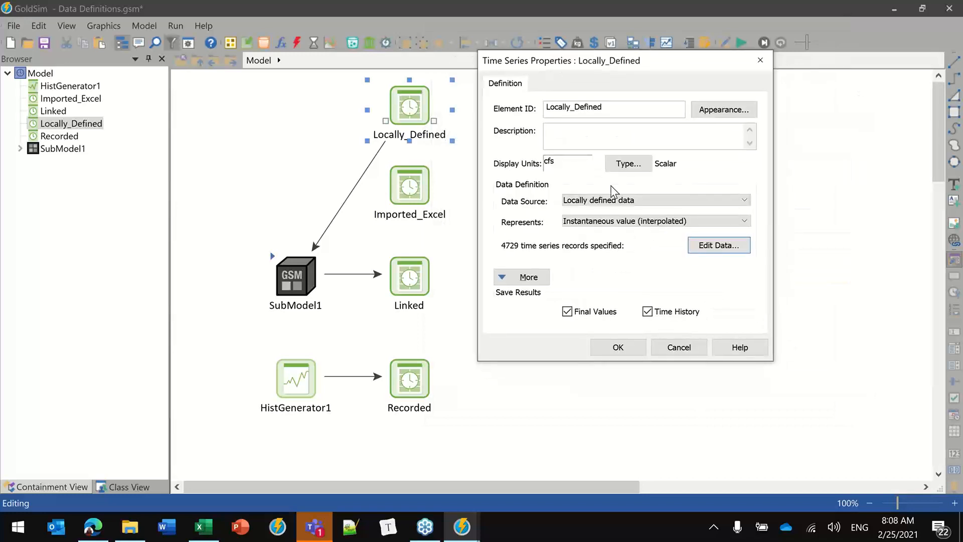
click(608, 348)
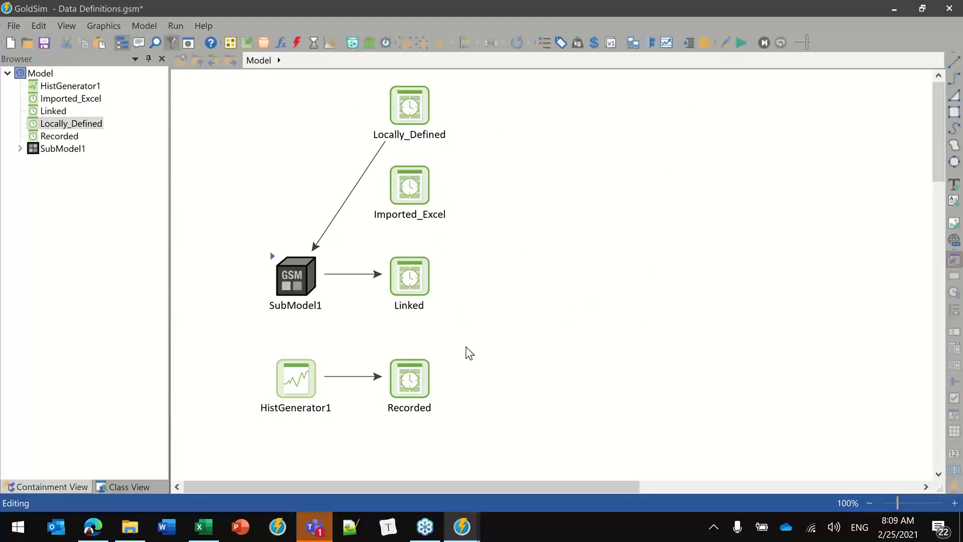
Open the Imported_Excel element's properties, then switch to Excel and close Cedar River Renton.xlsx without saving changes.
double_click(412, 178)
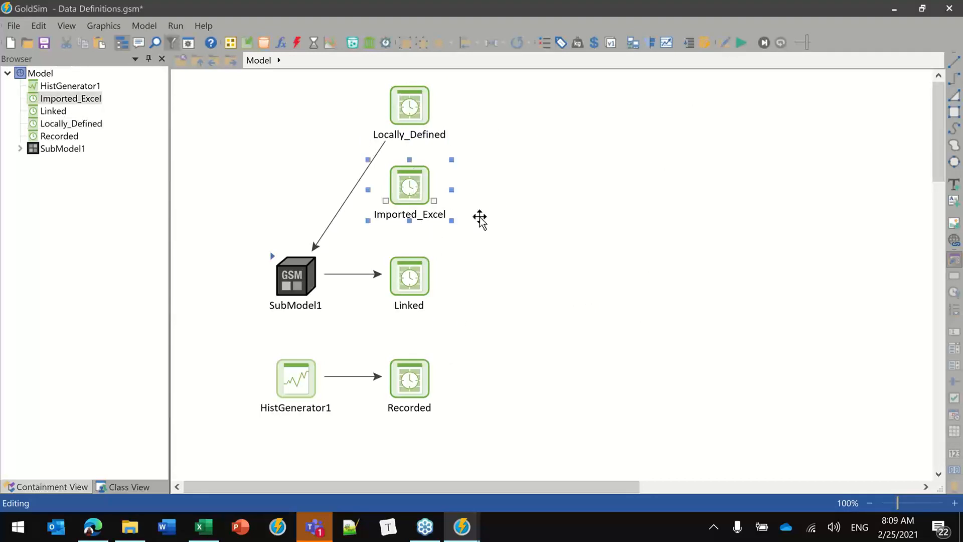
drag(597, 116, 653, 92)
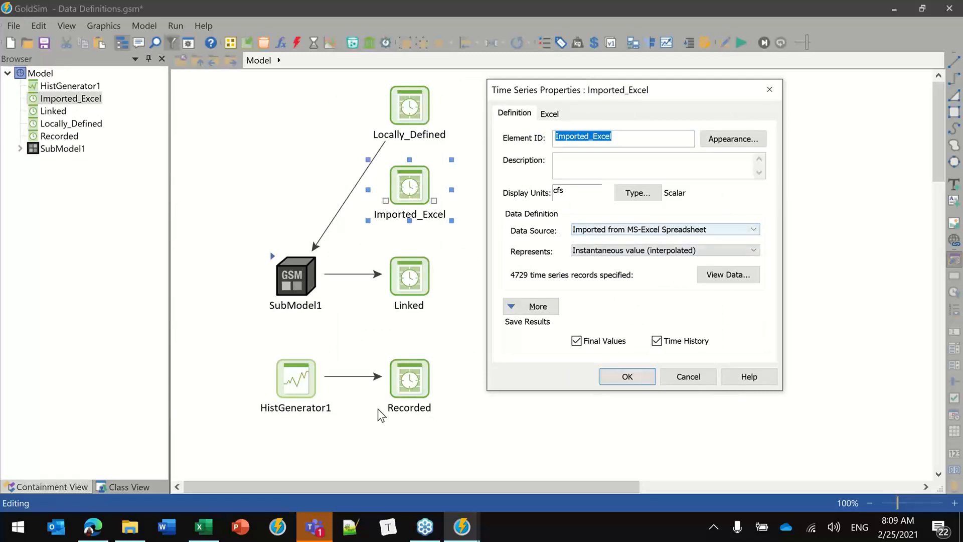
click(203, 527)
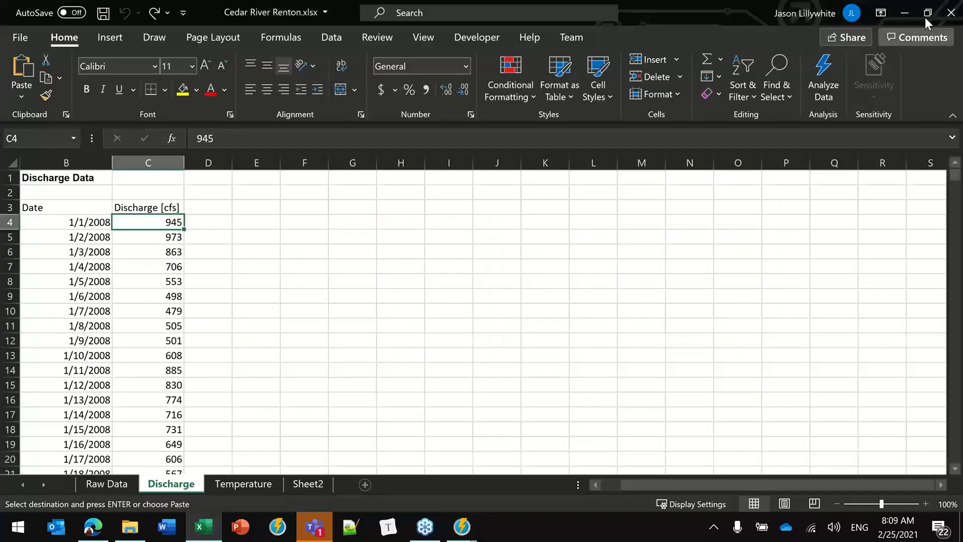
click(944, 16)
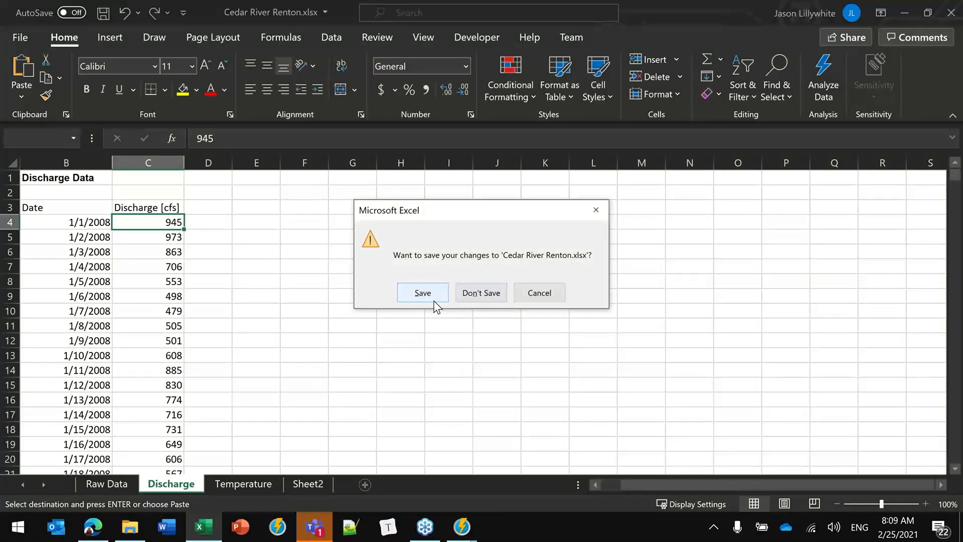
click(475, 293)
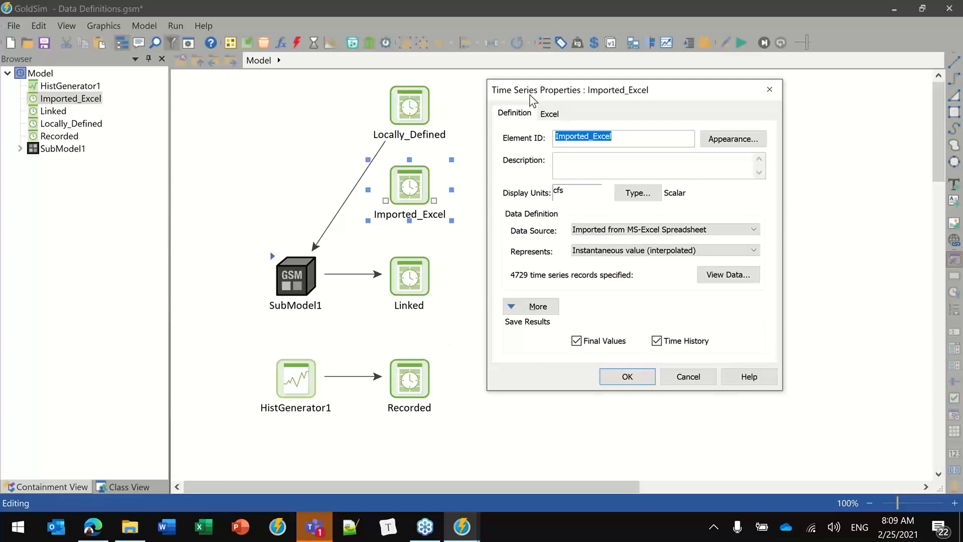
drag(535, 101, 525, 95)
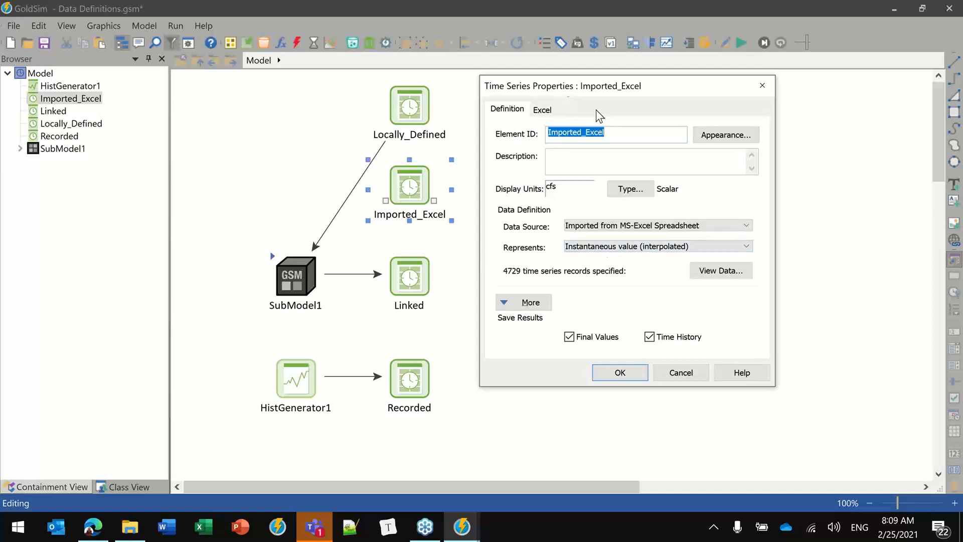
mouse_move(577, 88)
mouse_down()
mouse_move(566, 81)
mouse_move(588, 84)
mouse_up()
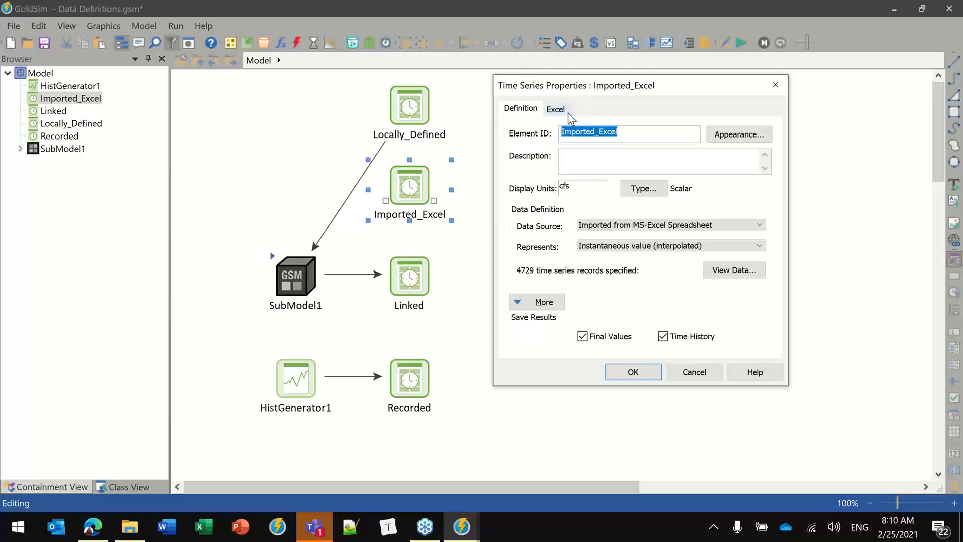
mouse_move(595, 90)
mouse_down()
mouse_move(594, 98)
mouse_move(579, 91)
mouse_up()
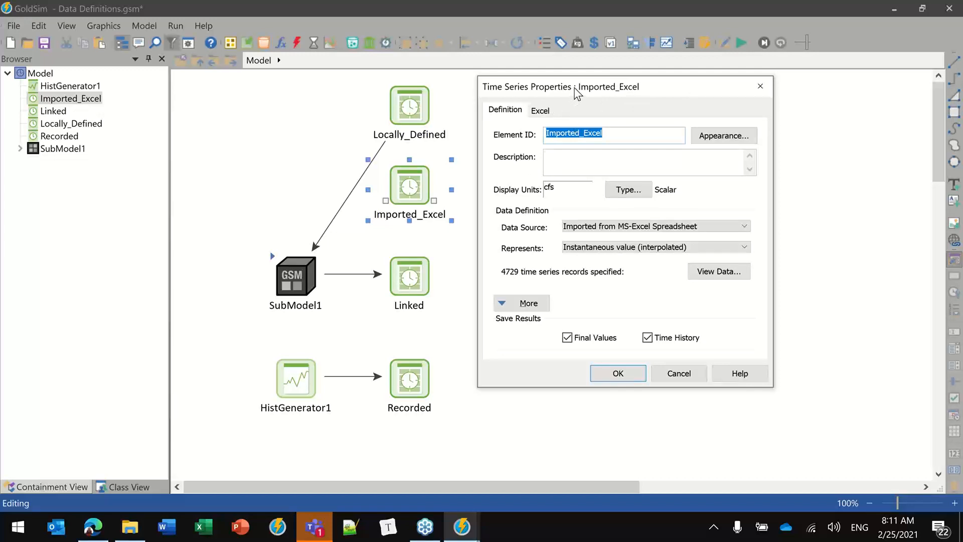
drag(577, 90, 580, 88)
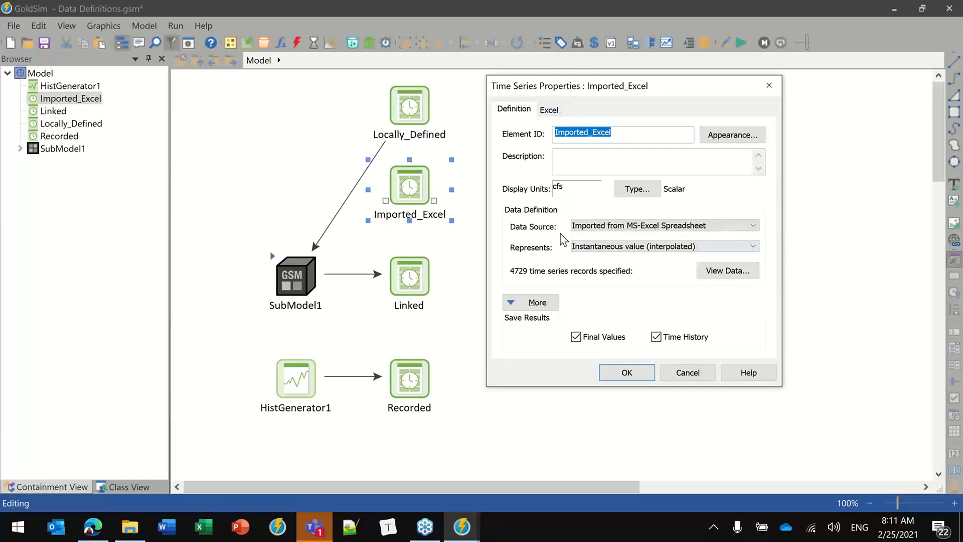
Review the Data Source options of Imported_Excel and its Excel import settings, including file, data direction and start cells.
click(586, 229)
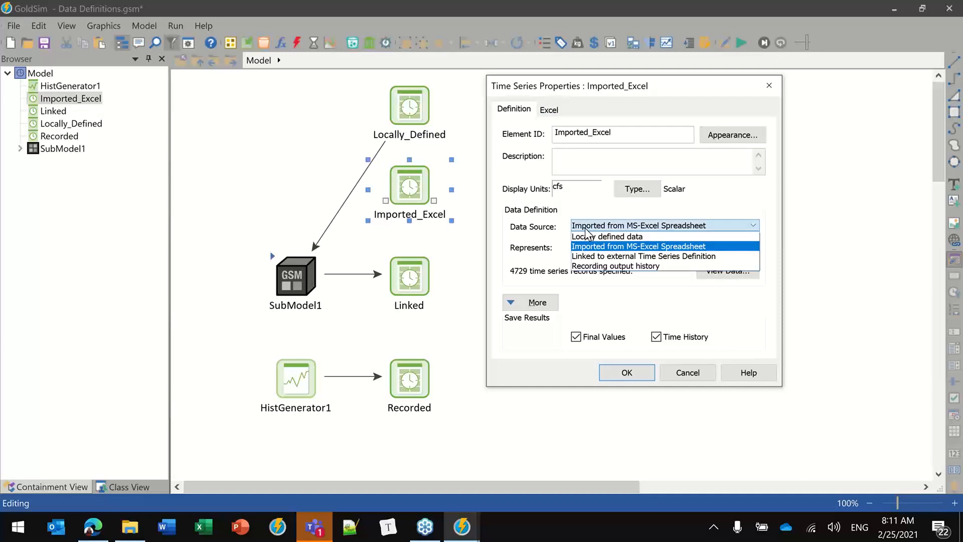
click(572, 224)
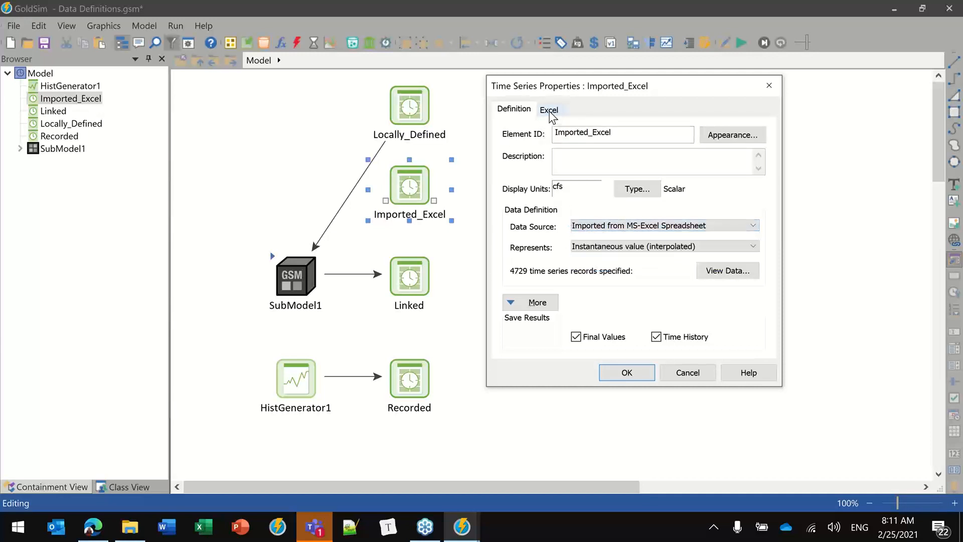
click(550, 112)
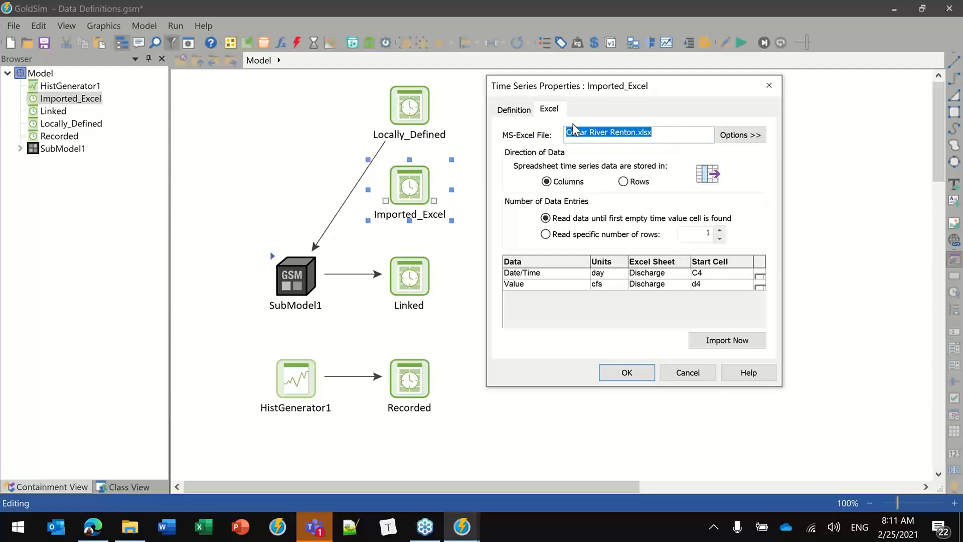
click(667, 131)
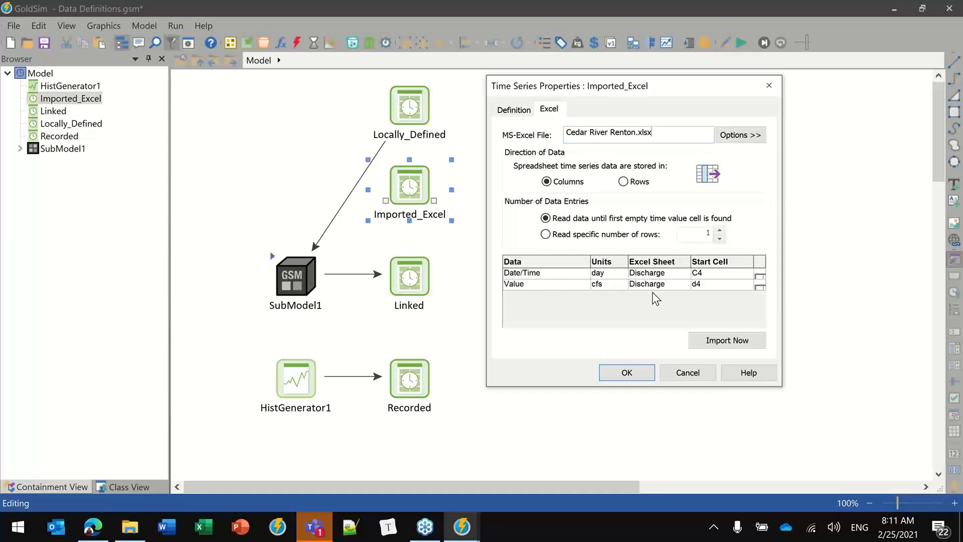
Try to import the Discharge data from Cedar River Renton.xlsx into Imported_Excel, then accept the element's properties.
click(710, 342)
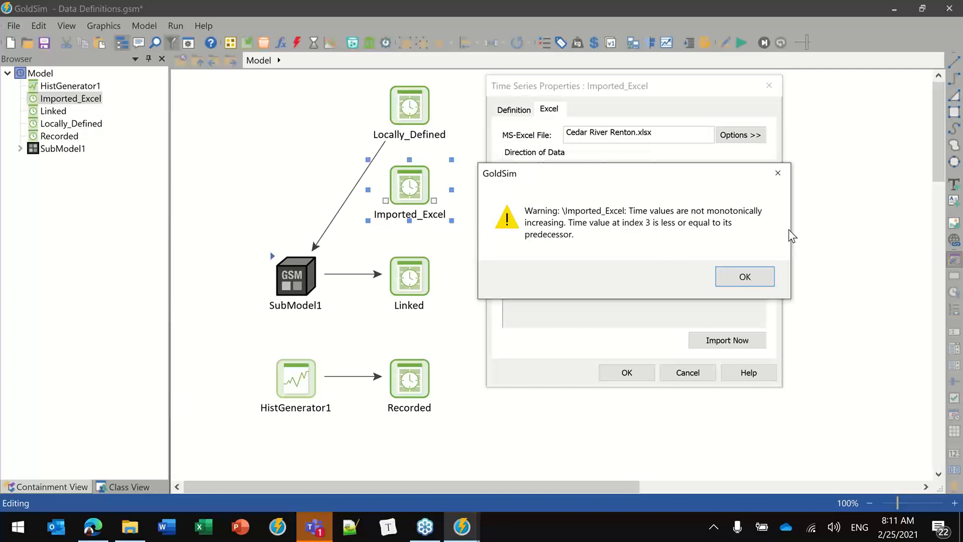
click(732, 275)
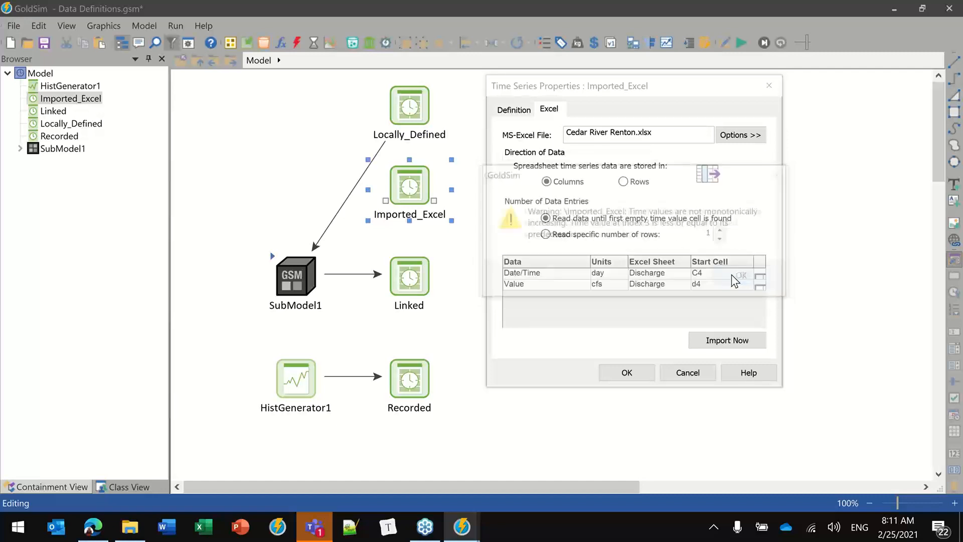
click(764, 284)
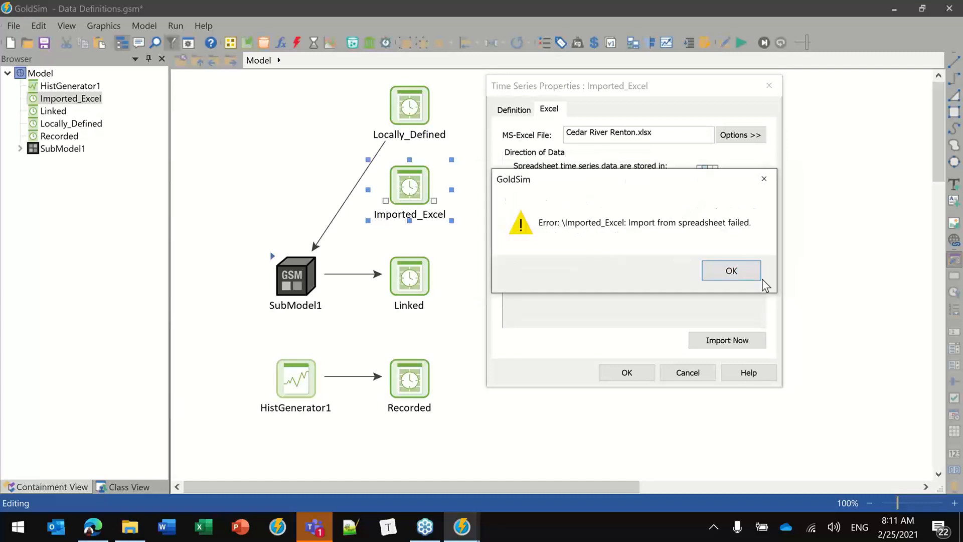
click(730, 273)
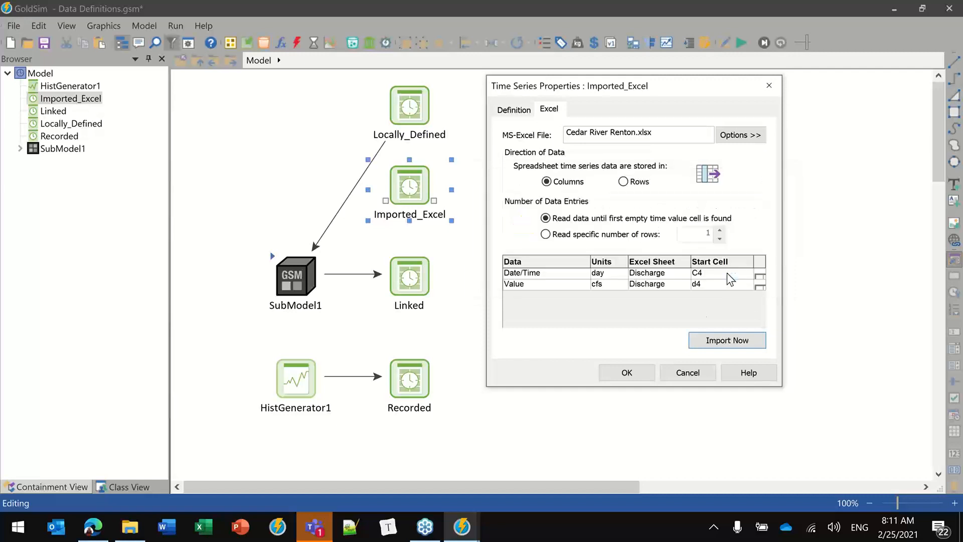
click(618, 371)
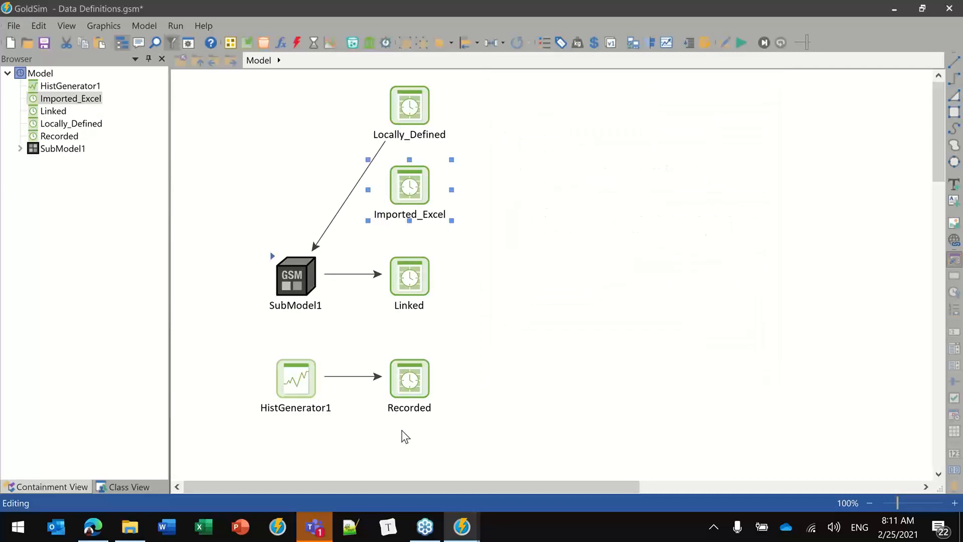
Open Cedar River Renton.xlsx in Excel, check the date and flow columns on the Discharge sheet, and return to GoldSim.
click(208, 533)
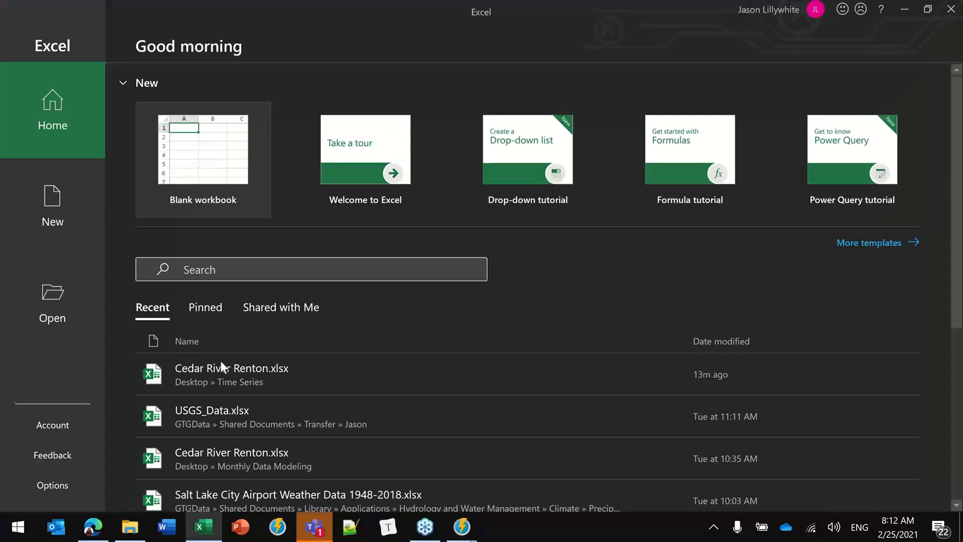
click(215, 374)
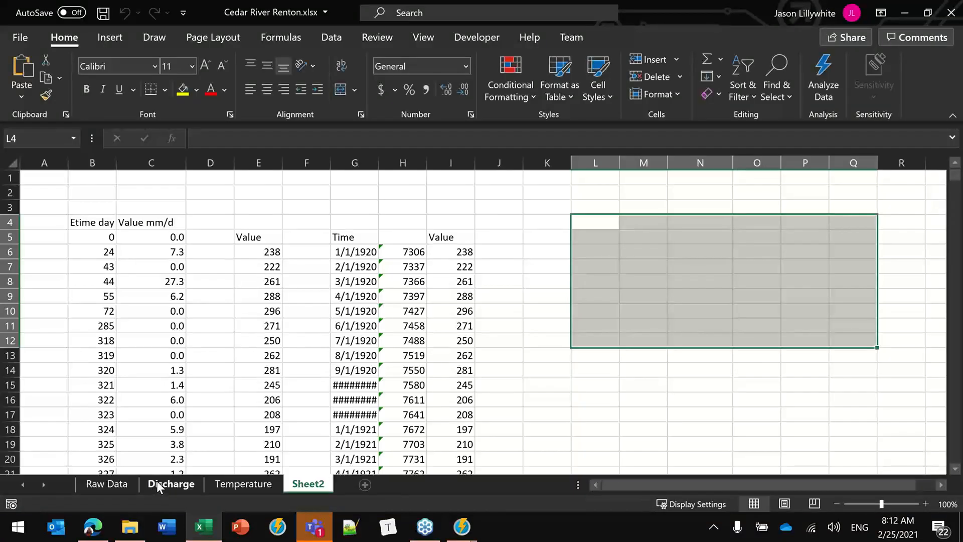
click(158, 480)
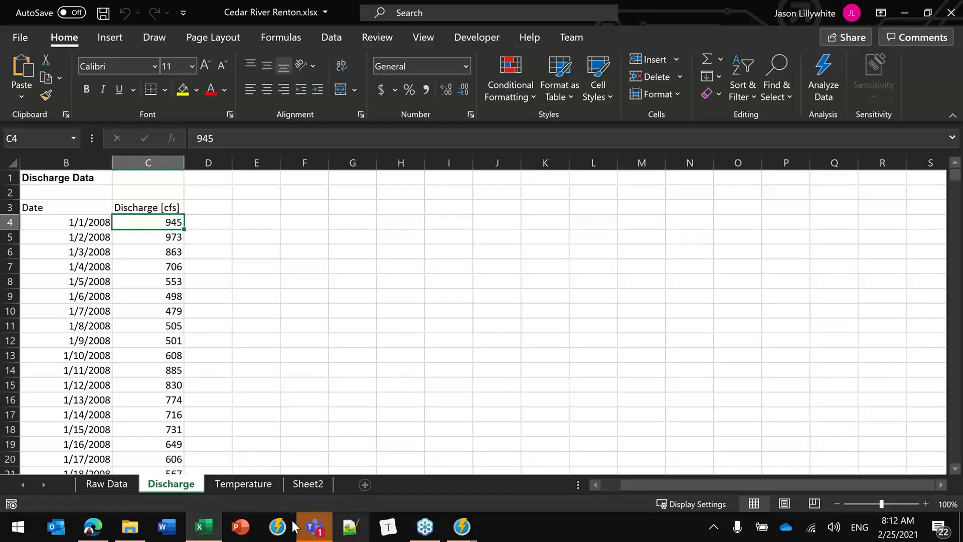
click(246, 226)
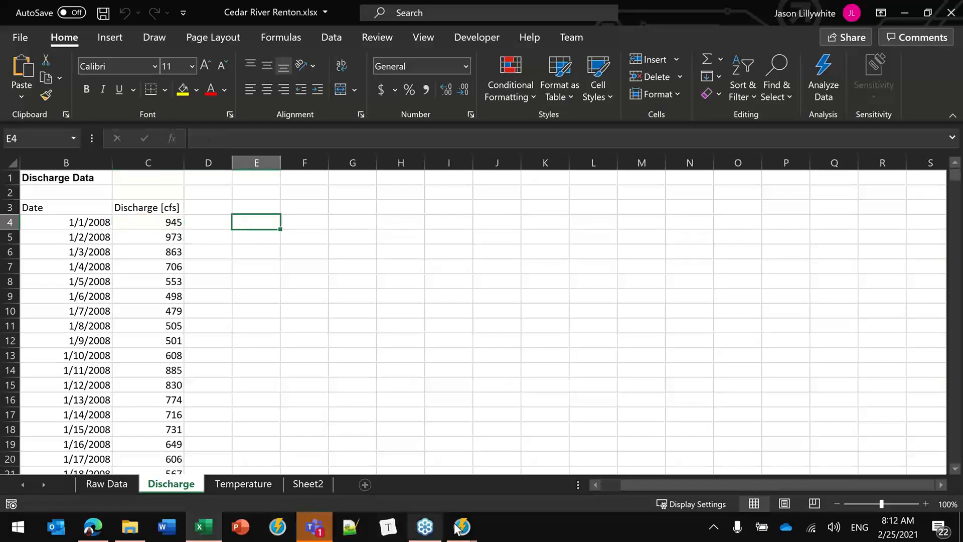
mouse_move(458, 528)
click(408, 463)
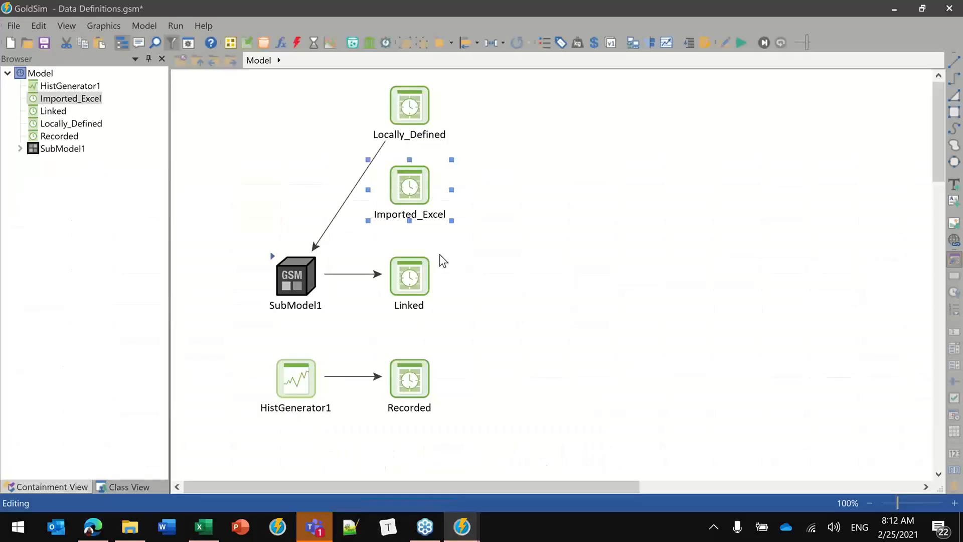
Open the Imported_Excel properties, then switch to Excel to save and close the Cedar River Renton workbook.
double_click(410, 185)
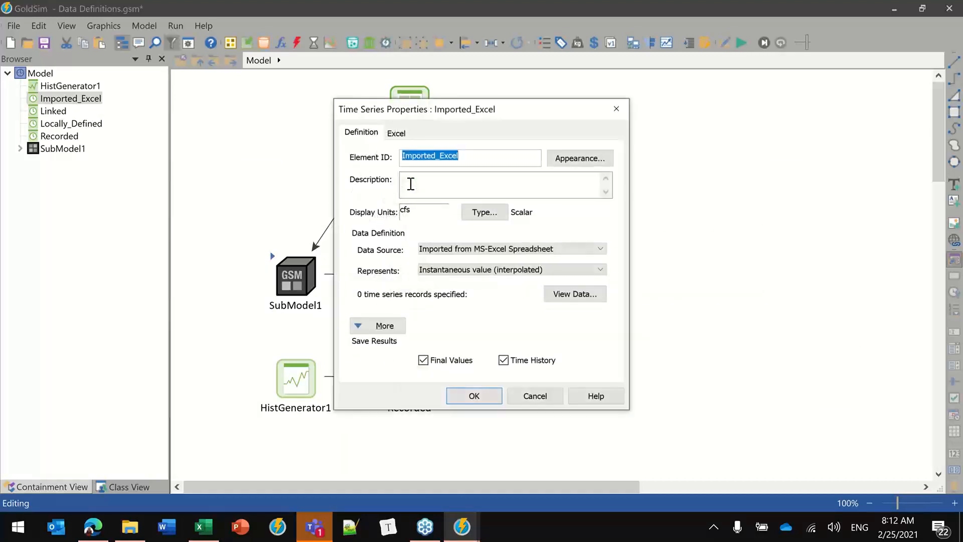
click(203, 527)
click(181, 266)
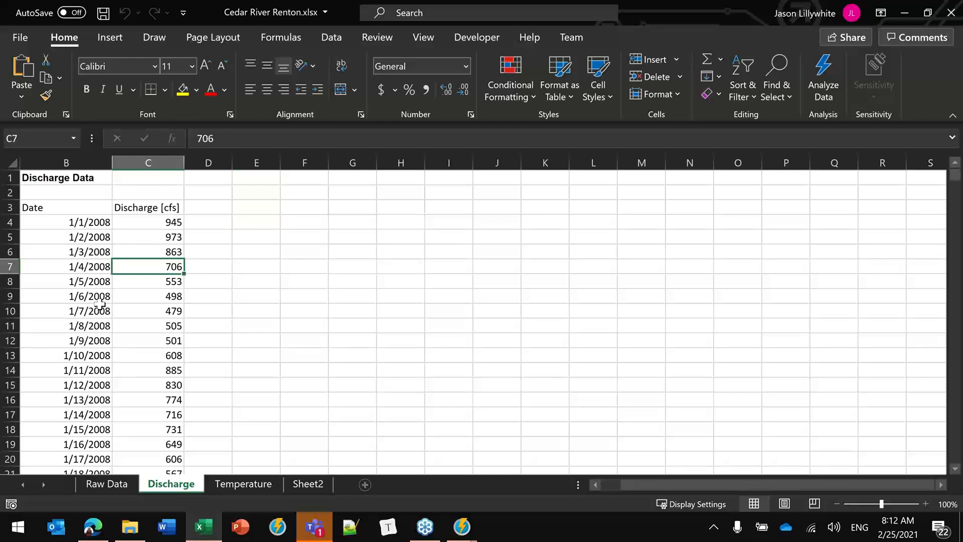
click(101, 15)
click(951, 12)
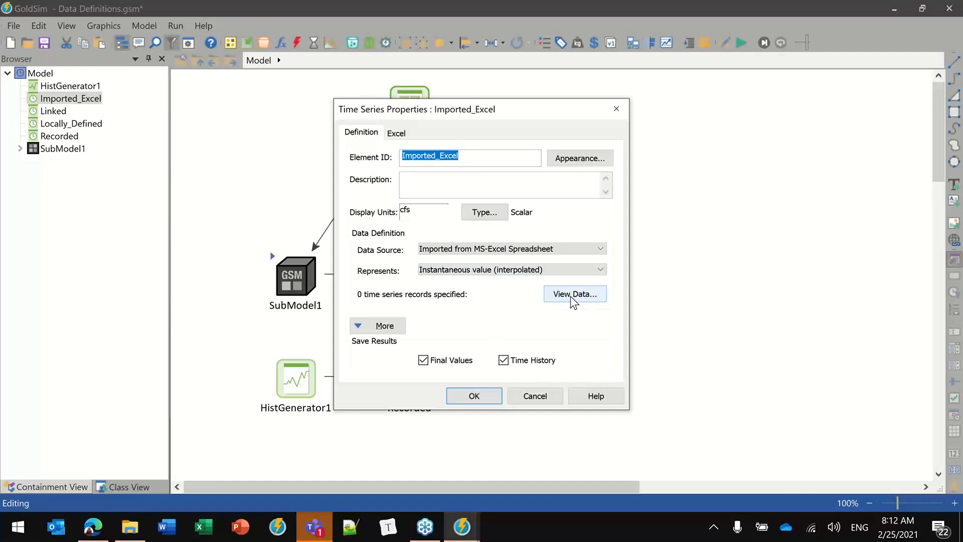
View the Imported_Excel time series table without retrieving data from the source, and close it.
click(572, 293)
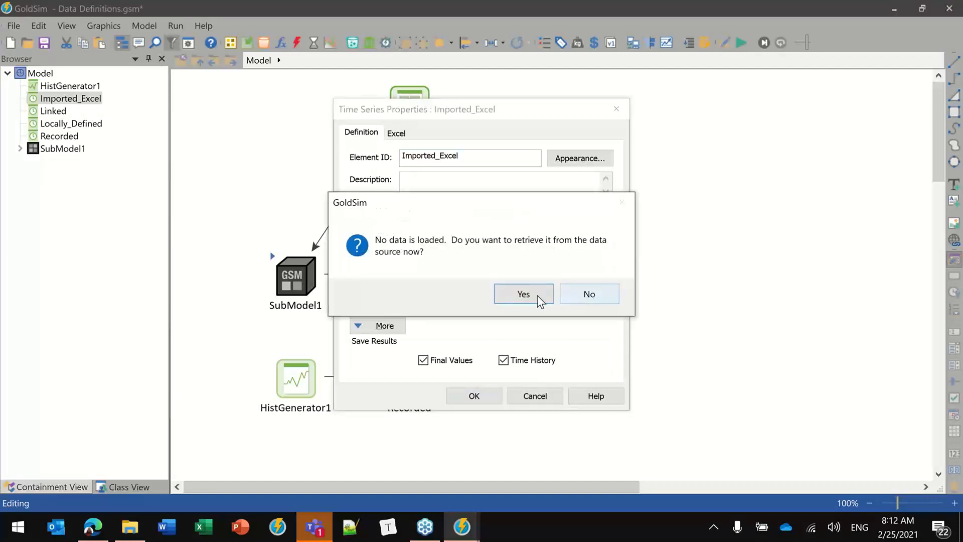
click(595, 296)
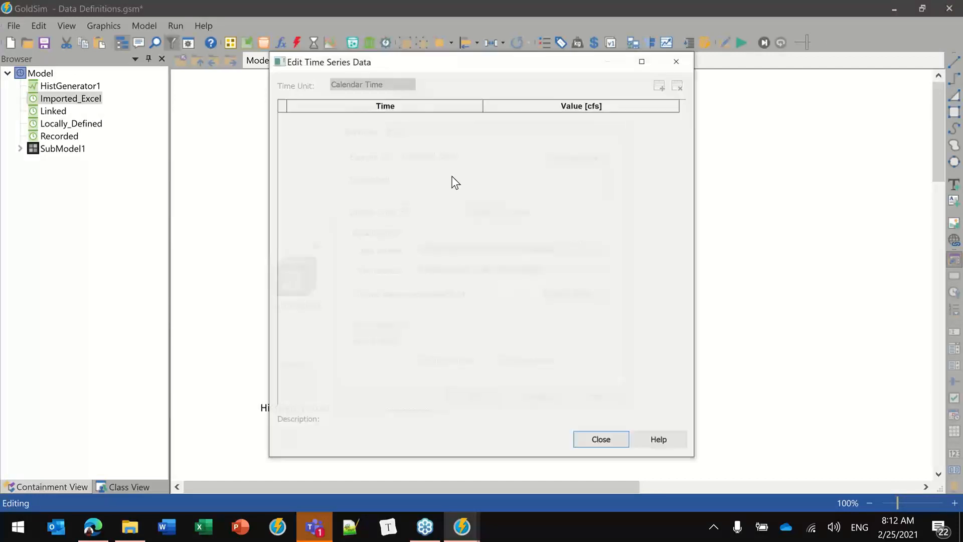
click(589, 441)
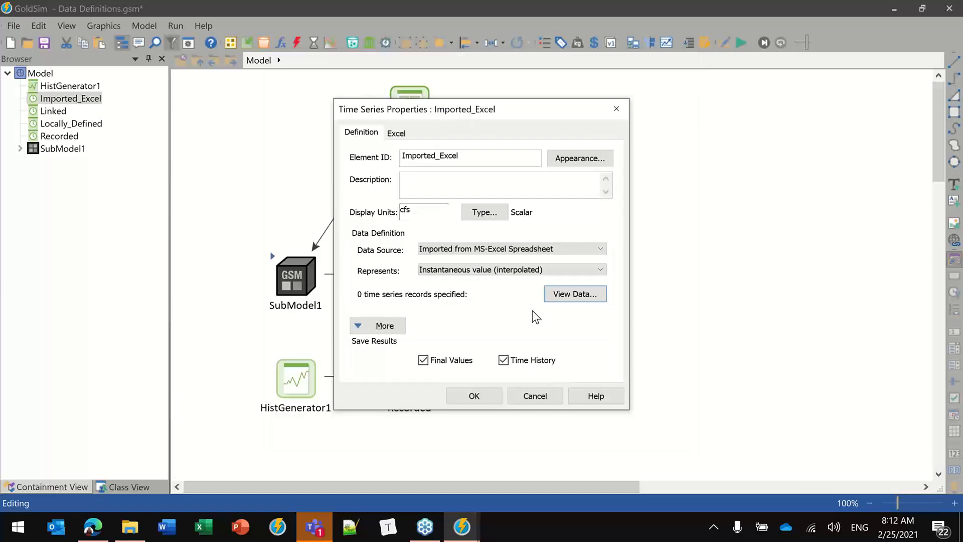
Retry the spreadsheet import from Imported_Excel's Excel settings and dismiss the resulting messages.
click(399, 136)
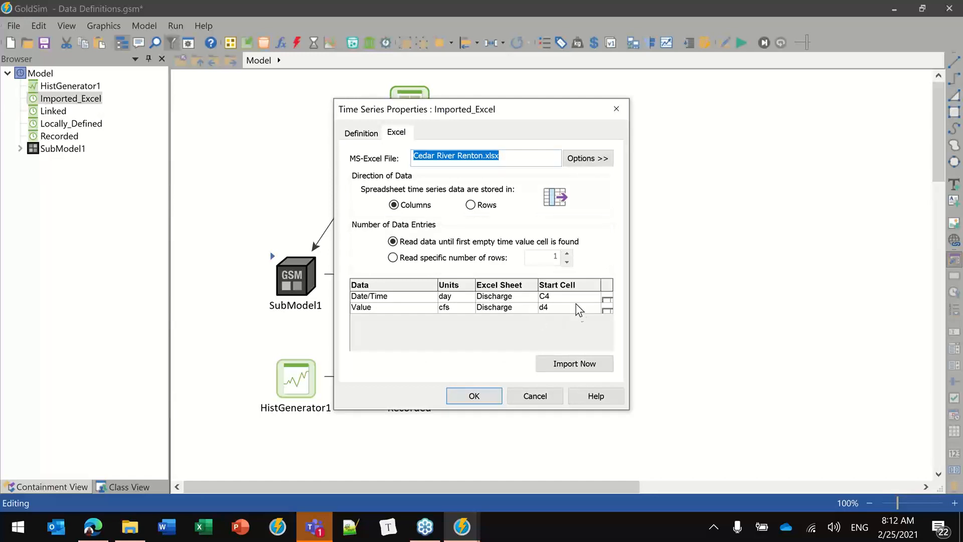
click(564, 366)
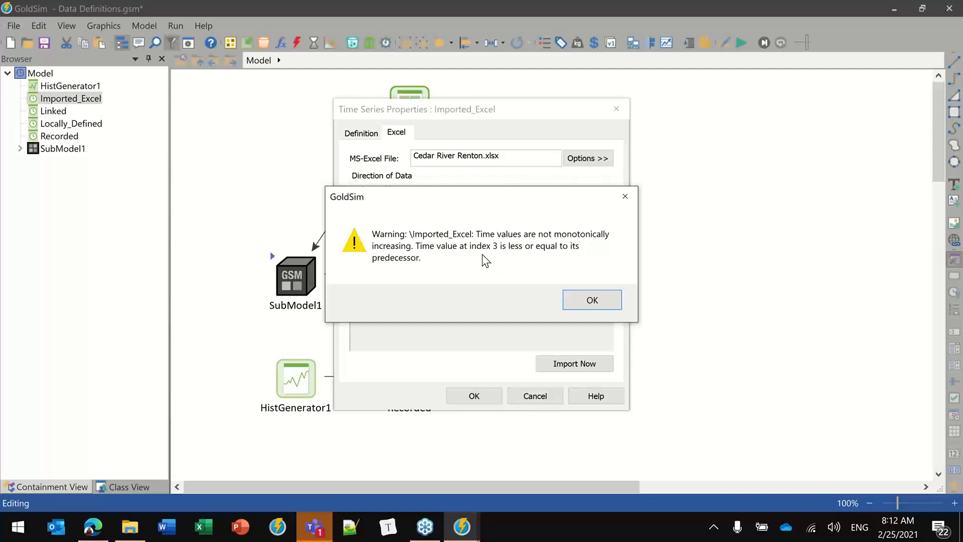
drag(466, 196, 647, 157)
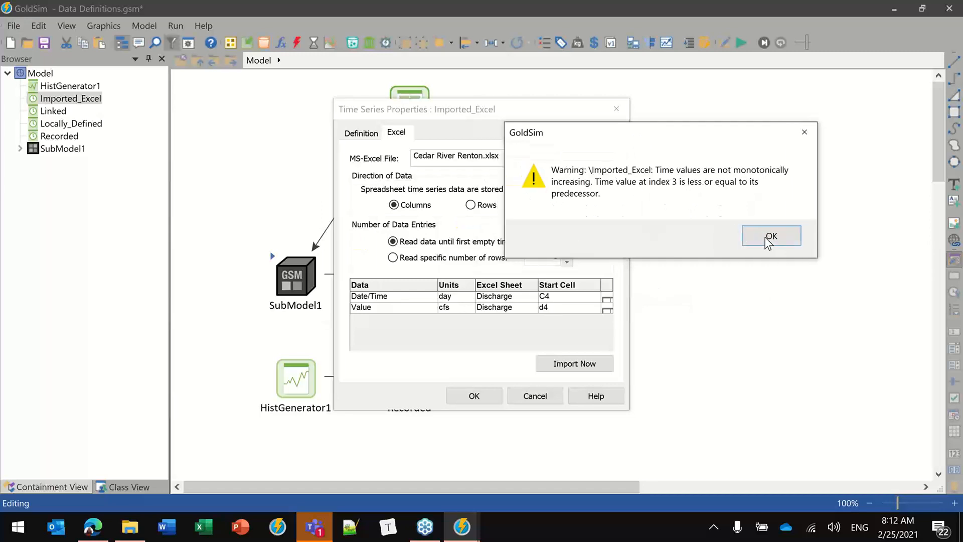
click(751, 244)
click(610, 302)
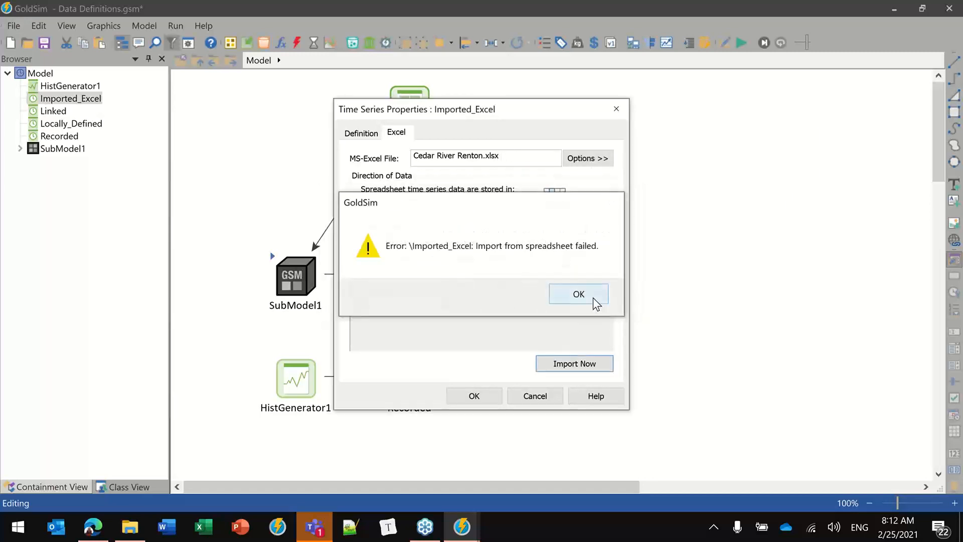
click(597, 299)
Set Imported_Excel's start cells on the Discharge sheet to B4 for Date/Time, picked in the workbook, and c4 for Value.
click(608, 300)
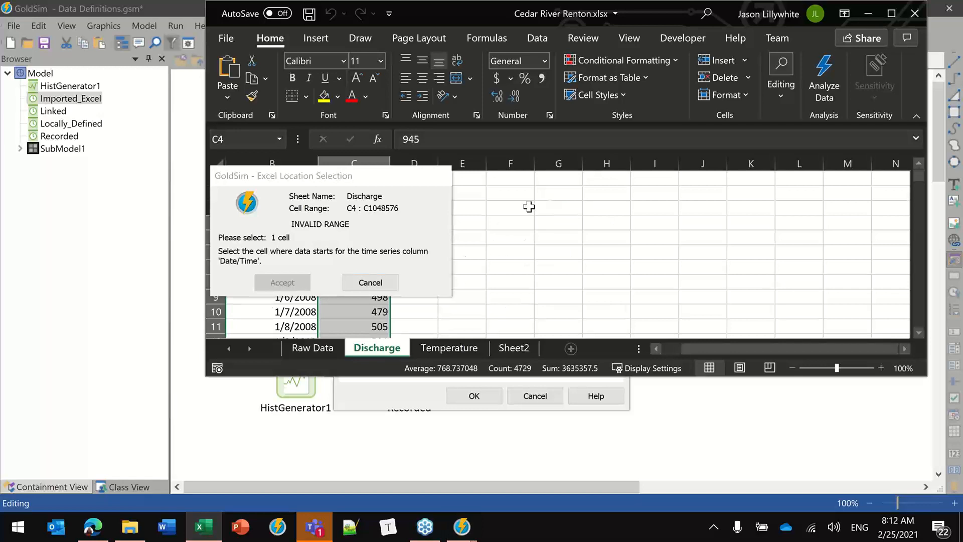
drag(370, 174, 179, 173)
click(200, 527)
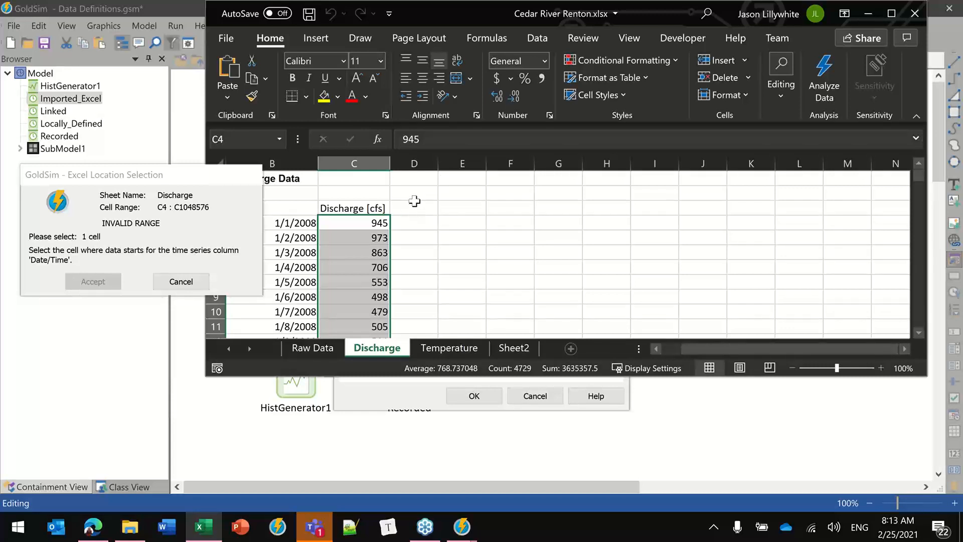
click(294, 223)
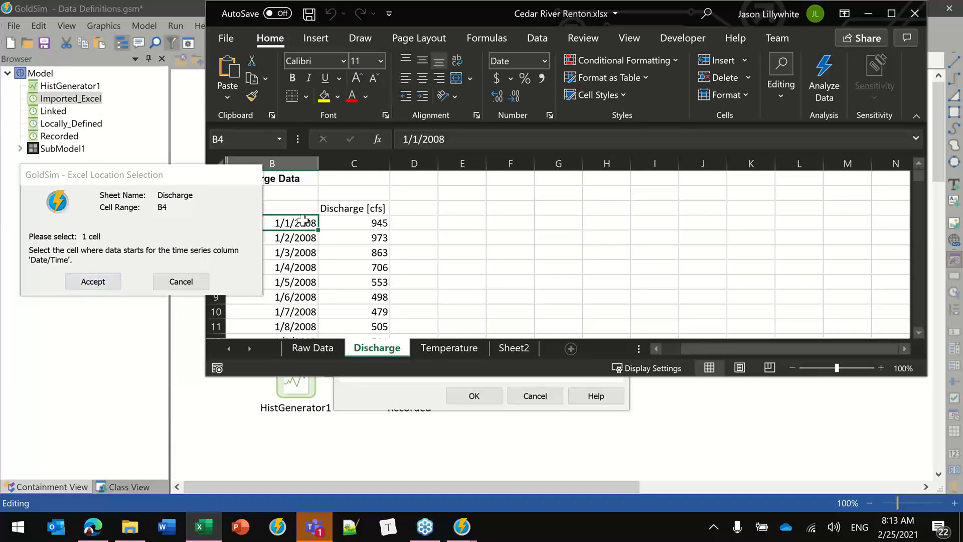
drag(216, 180, 209, 177)
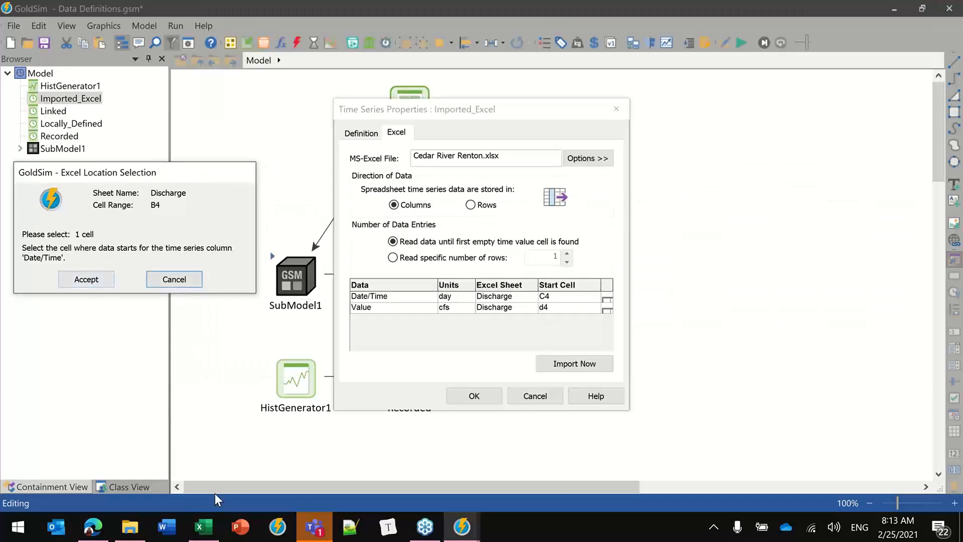
click(204, 526)
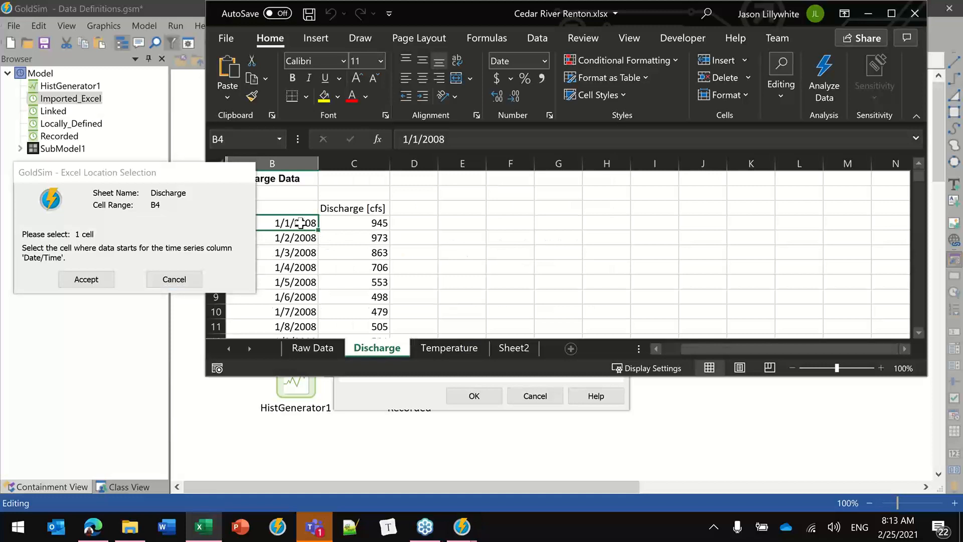
click(83, 280)
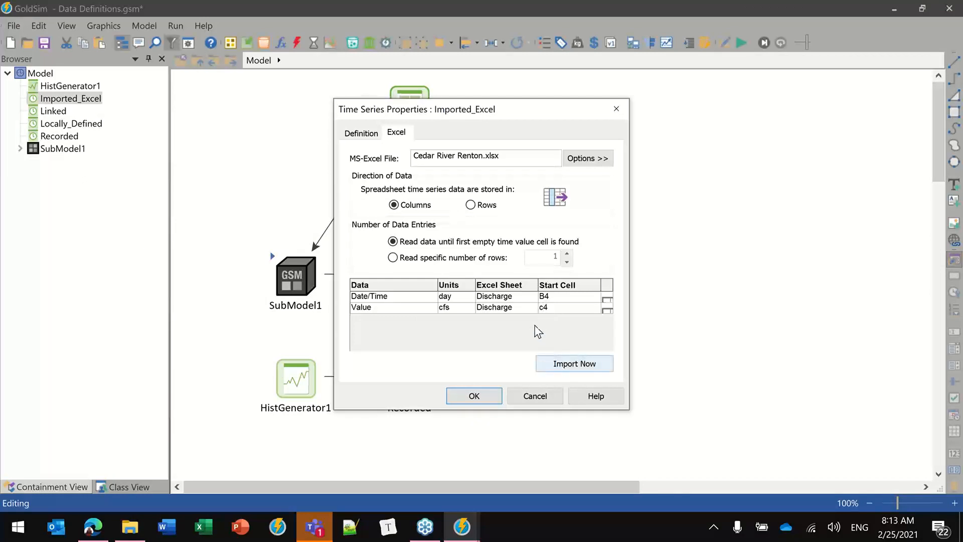
Import the spreadsheet data into Imported_Excel and accept its time series properties.
click(565, 368)
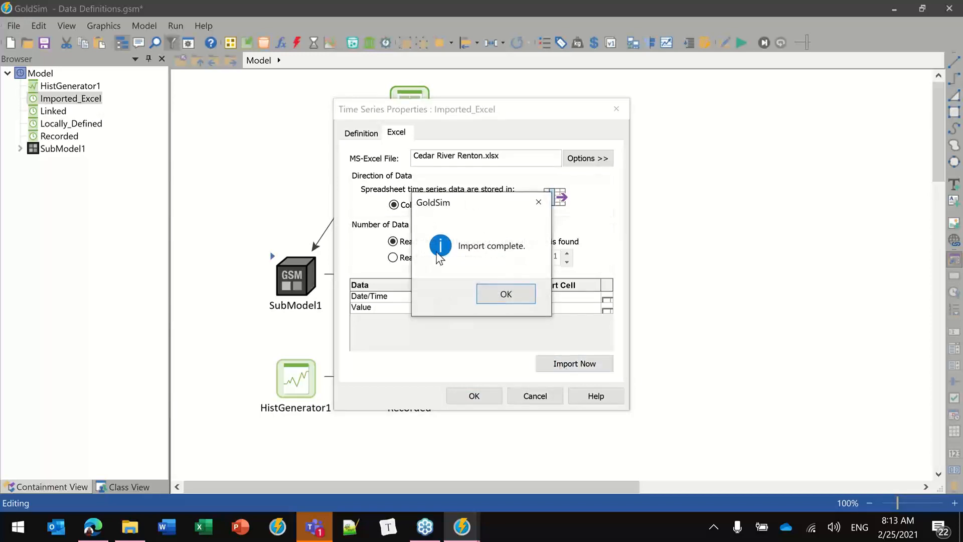
click(506, 295)
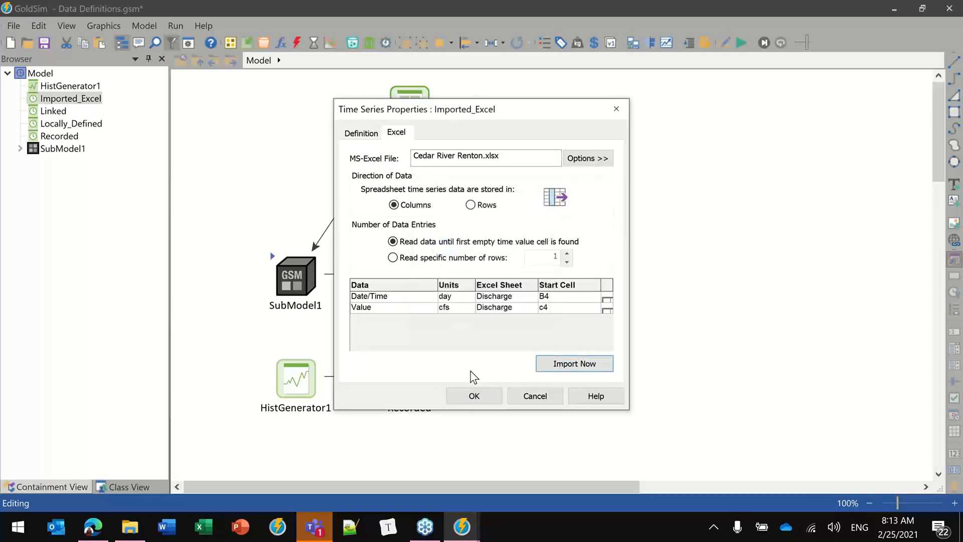
click(472, 394)
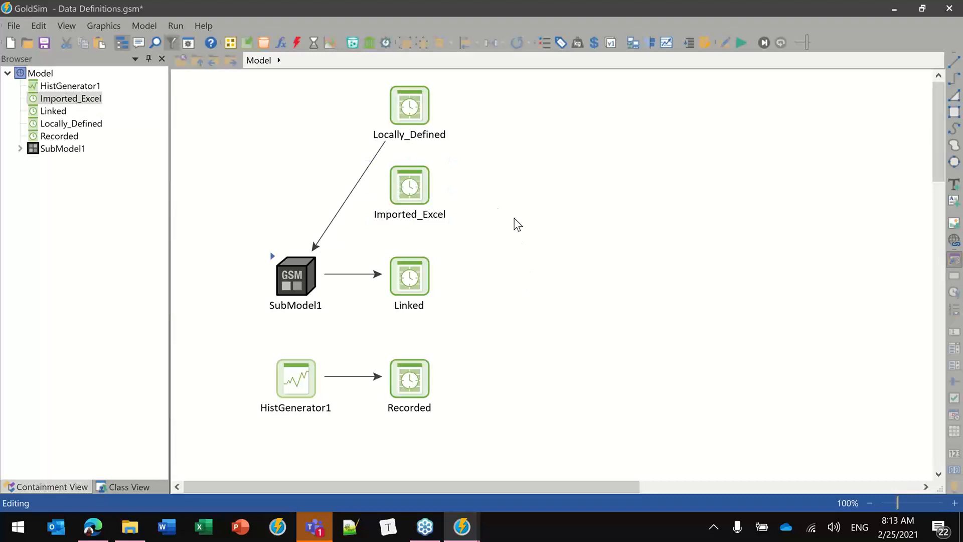
Run the simulation and dismiss the completion message.
click(392, 193)
click(443, 228)
key(F5)
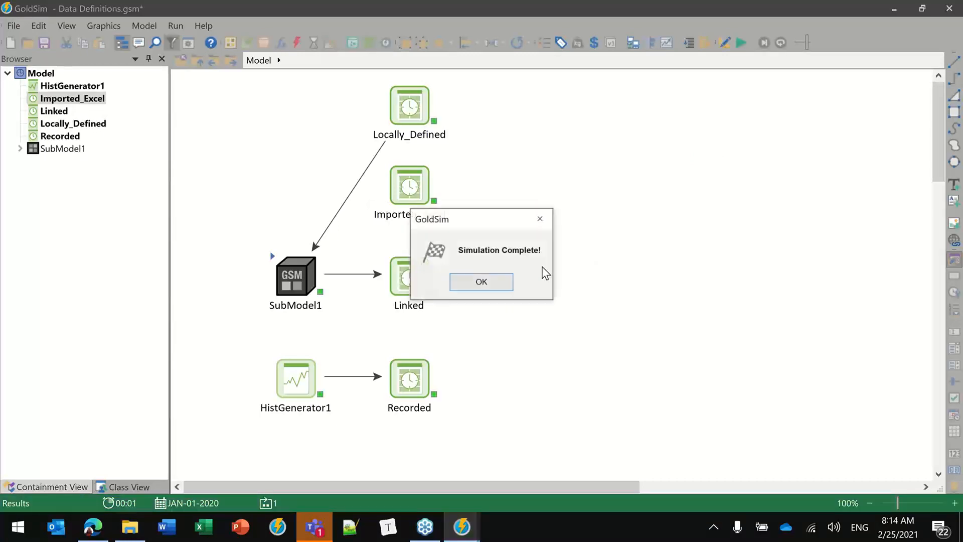
click(481, 283)
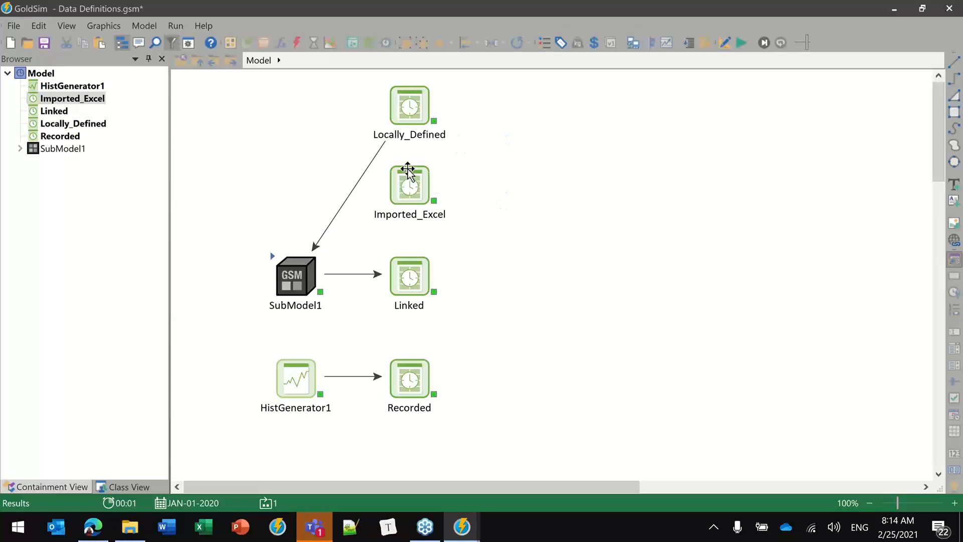
View Imported_Excel's time history result chart, close it, and return the model to edit mode.
mouse_move(410, 171)
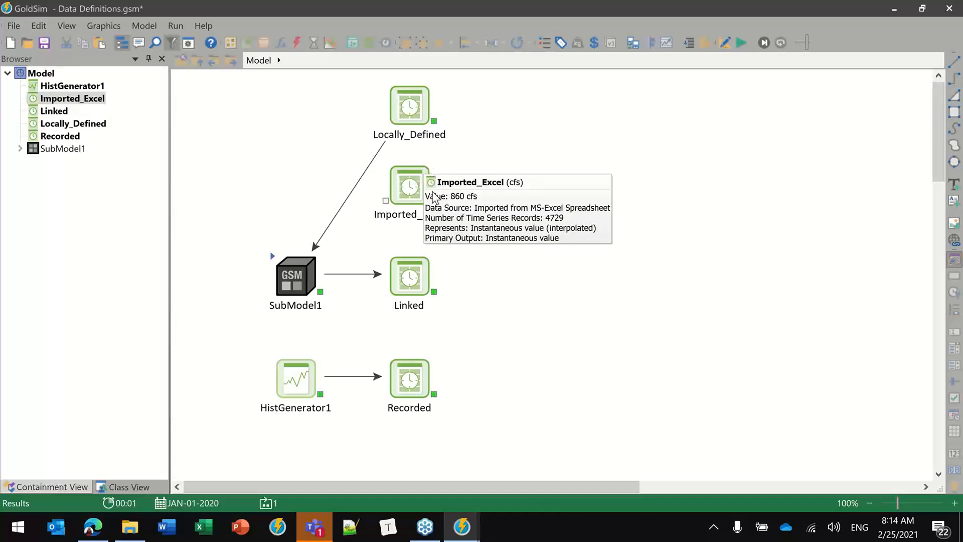
right_click(396, 173)
click(397, 185)
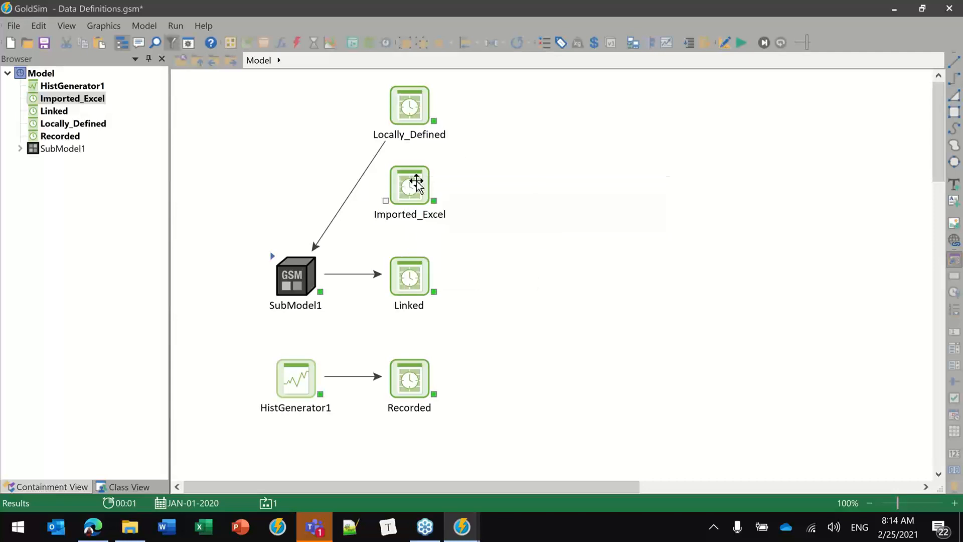
right_click(417, 182)
click(443, 190)
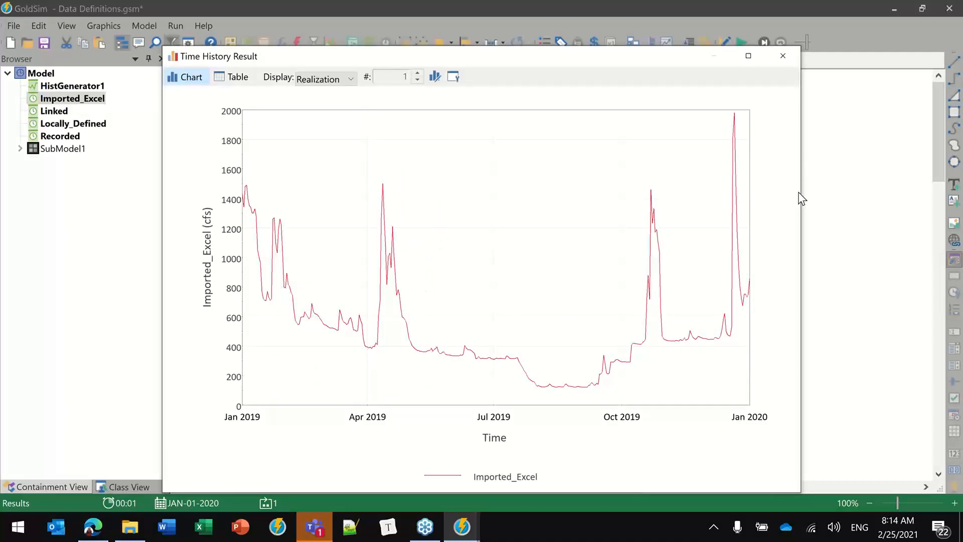
click(782, 58)
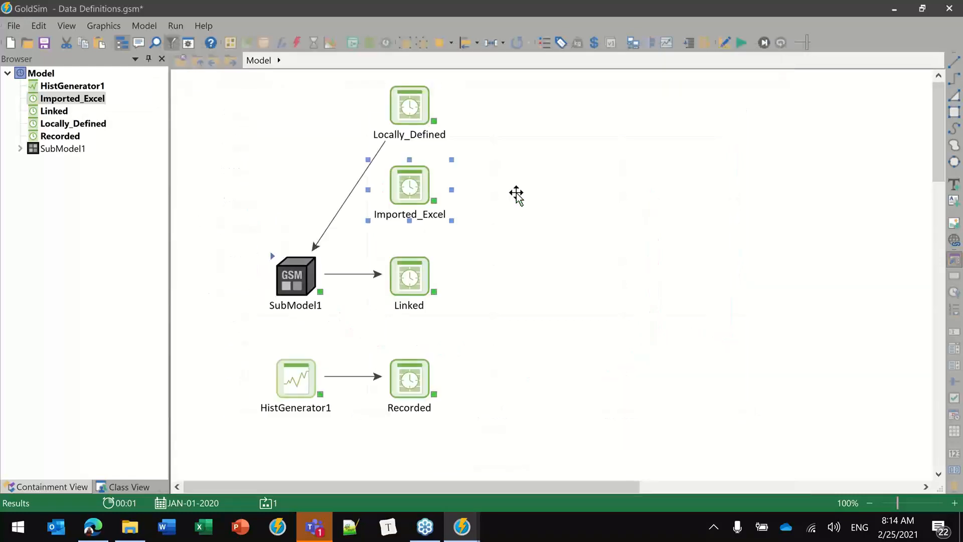
right_click(403, 181)
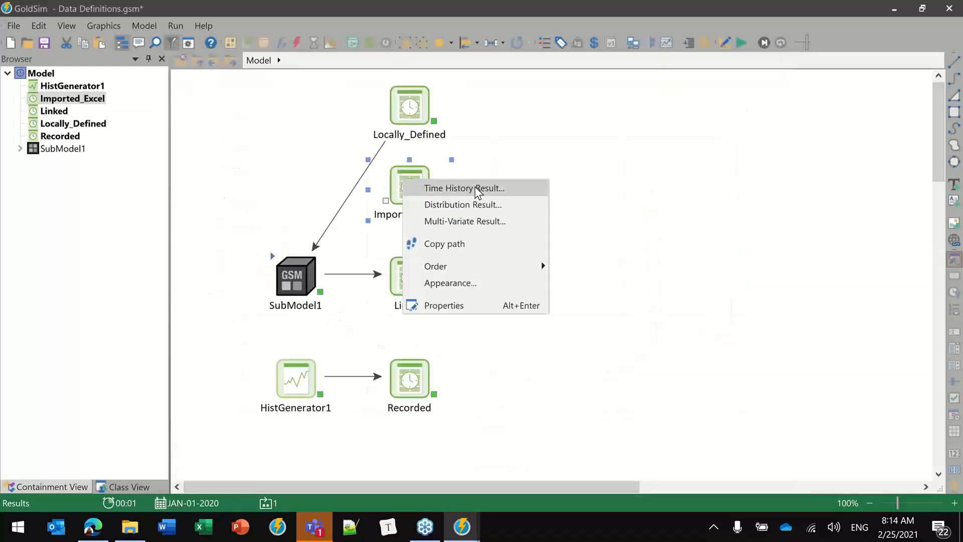
click(445, 189)
click(780, 61)
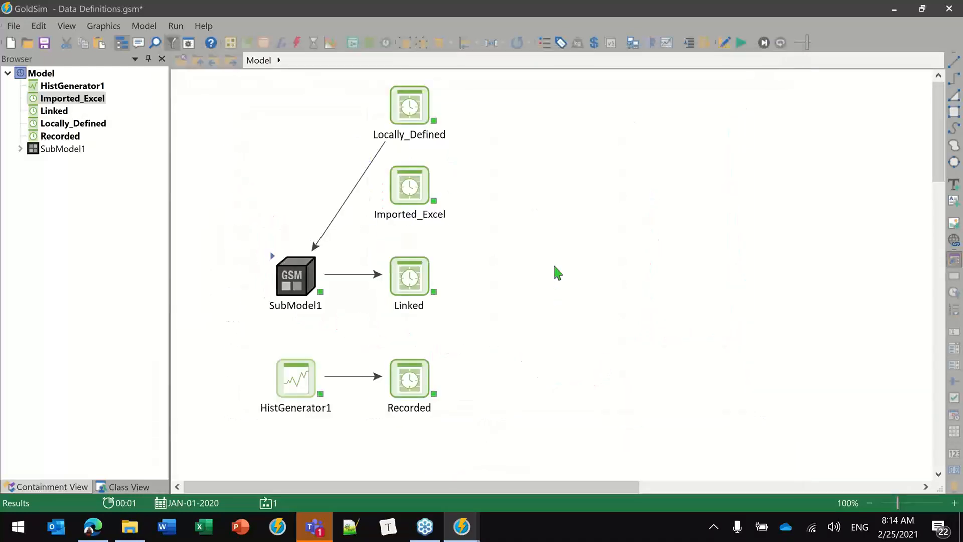
key(F4)
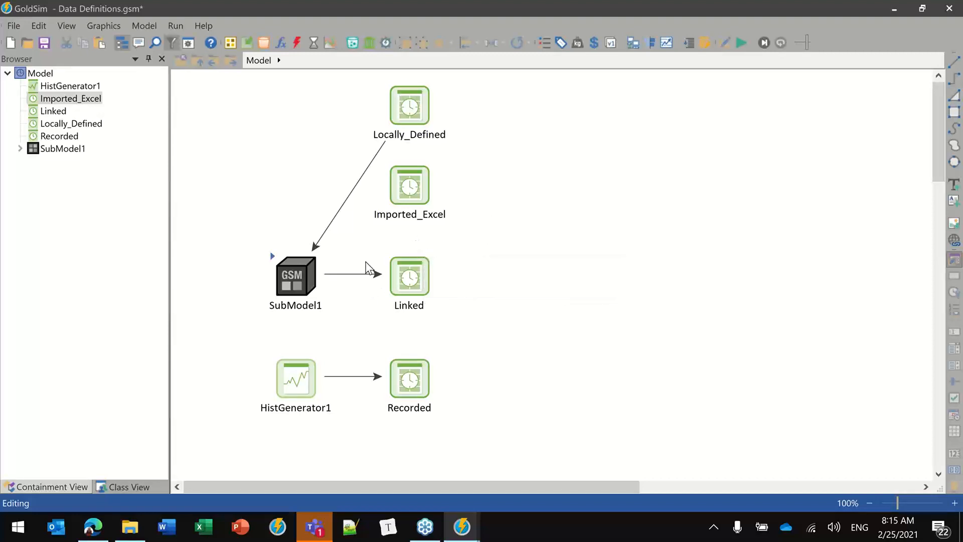
click(298, 281)
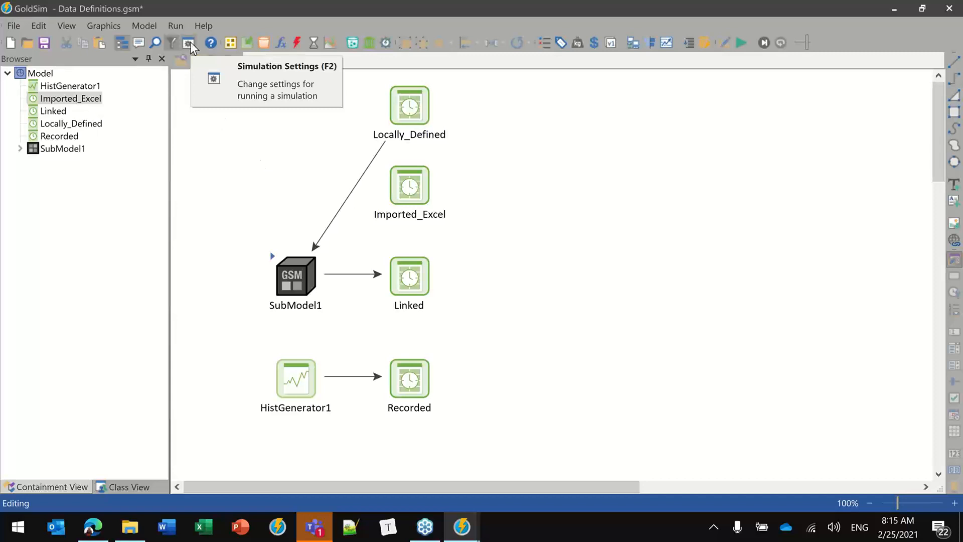
click(299, 276)
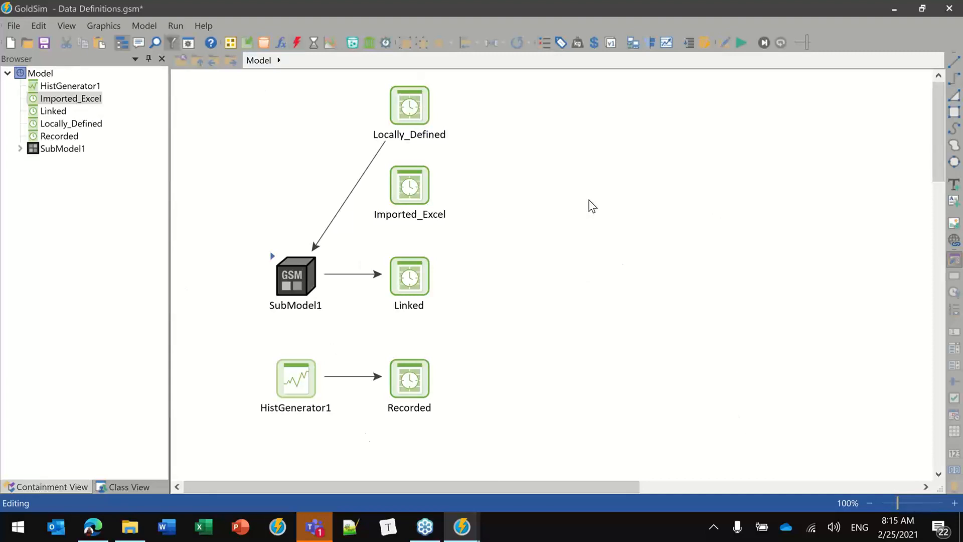
click(287, 263)
click(347, 344)
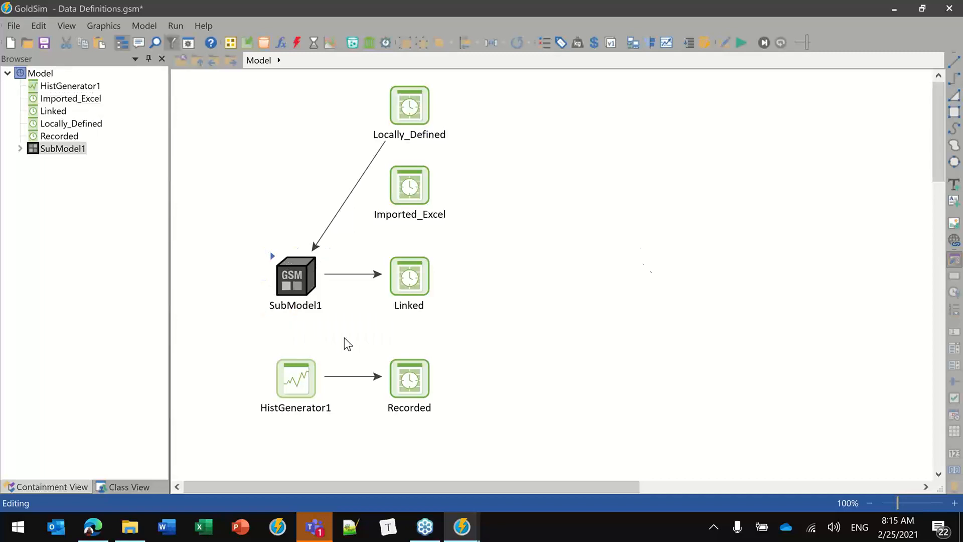
Review the model's time settings in Simulation Settings and compare them with SubModel1's simulation duration.
click(186, 44)
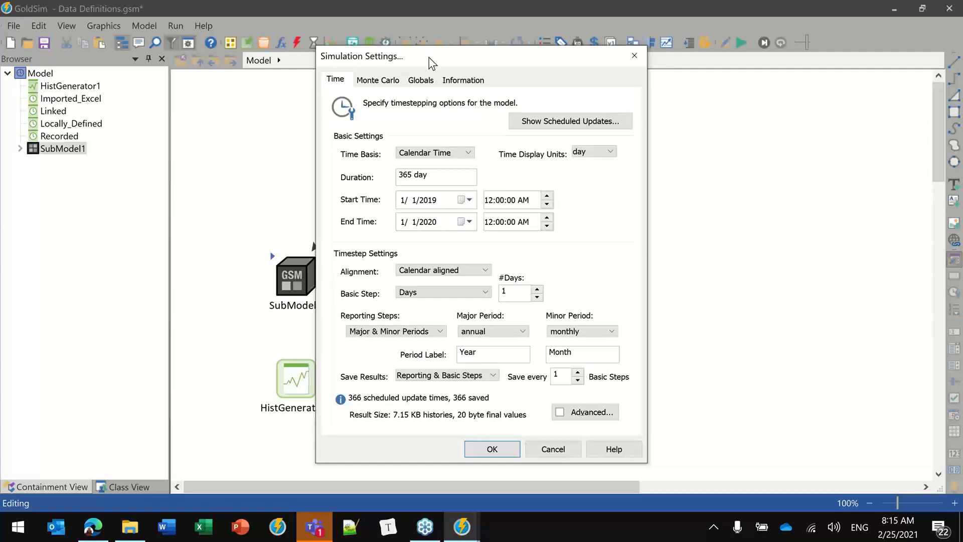
drag(425, 55, 591, 41)
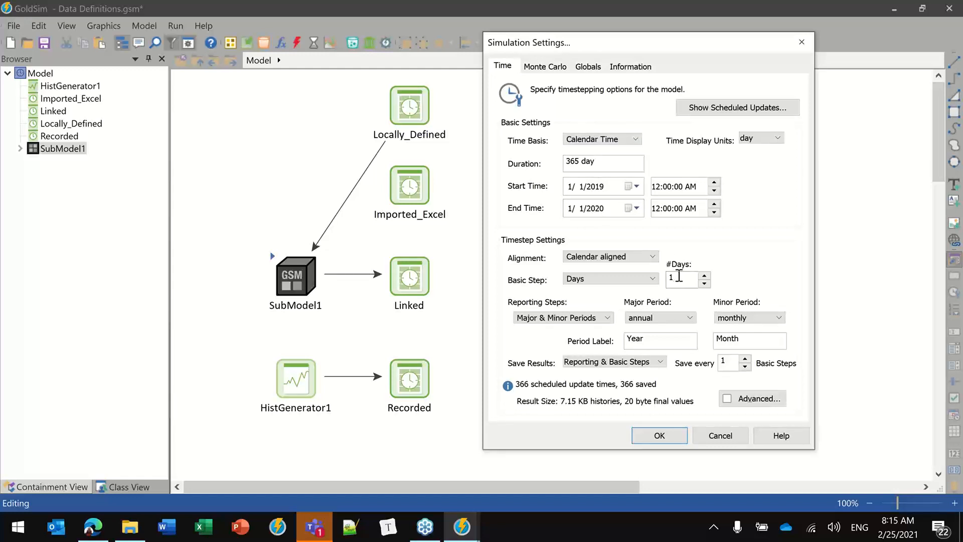
click(653, 434)
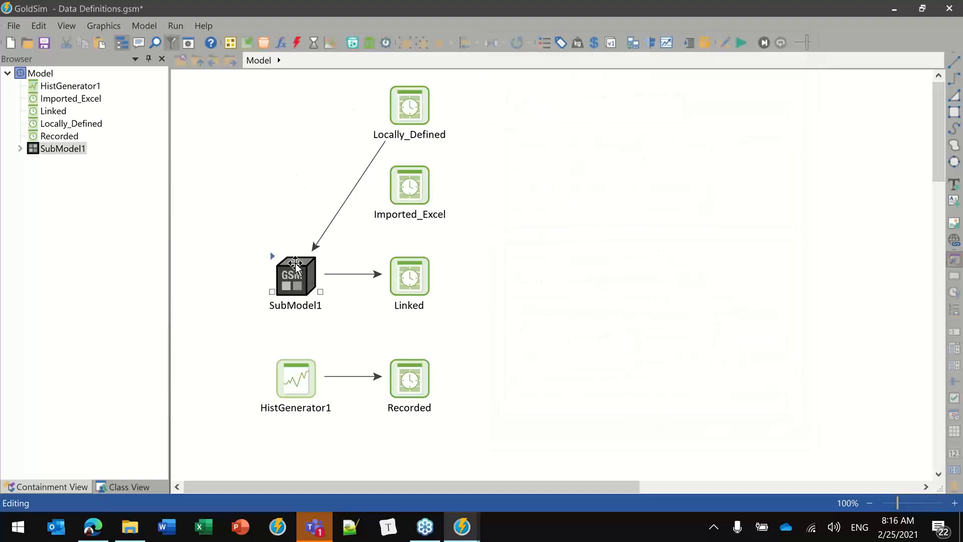
click(305, 273)
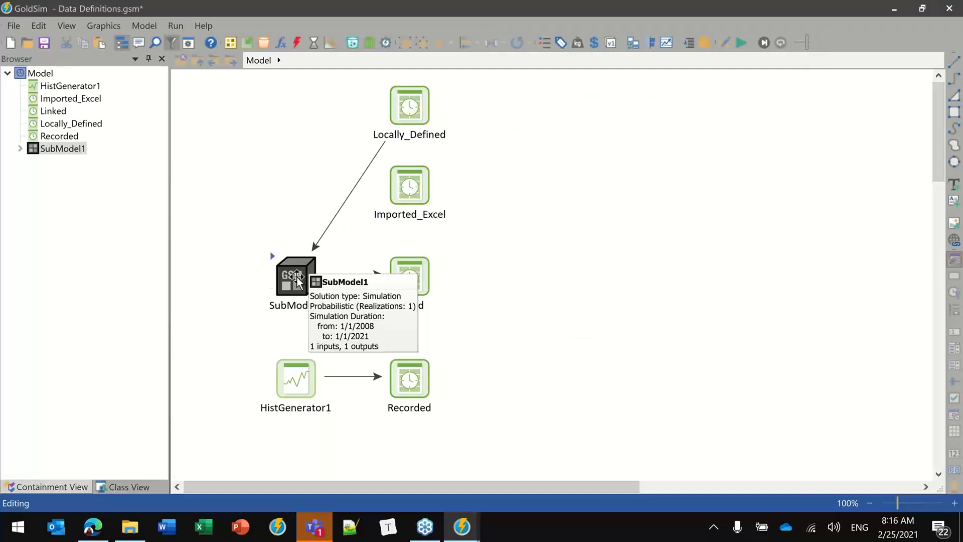
click(581, 258)
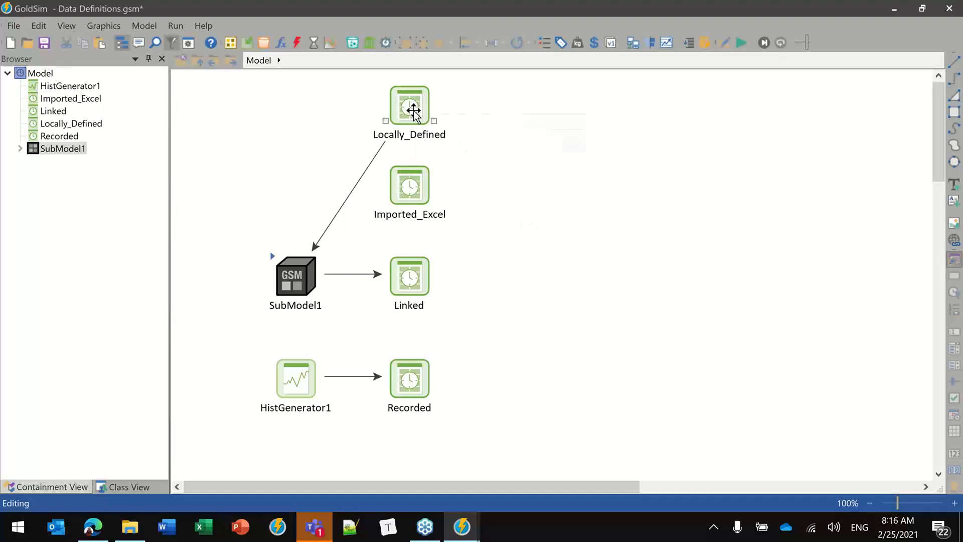
Inspect the data source summary of the Locally_Defined time series that feeds SubModel1.
mouse_move(410, 124)
click(287, 271)
click(285, 243)
click(377, 124)
mouse_move(428, 105)
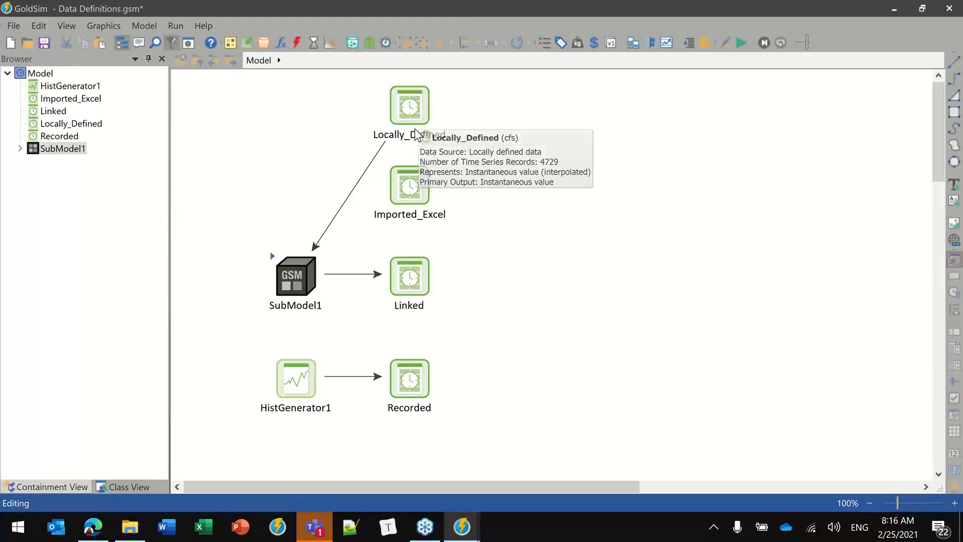
mouse_move(411, 136)
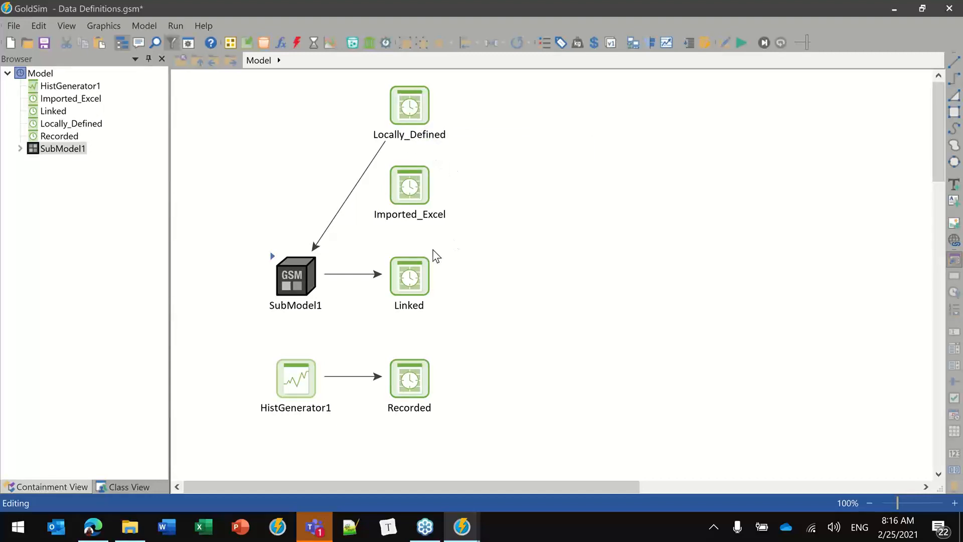
mouse_move(461, 123)
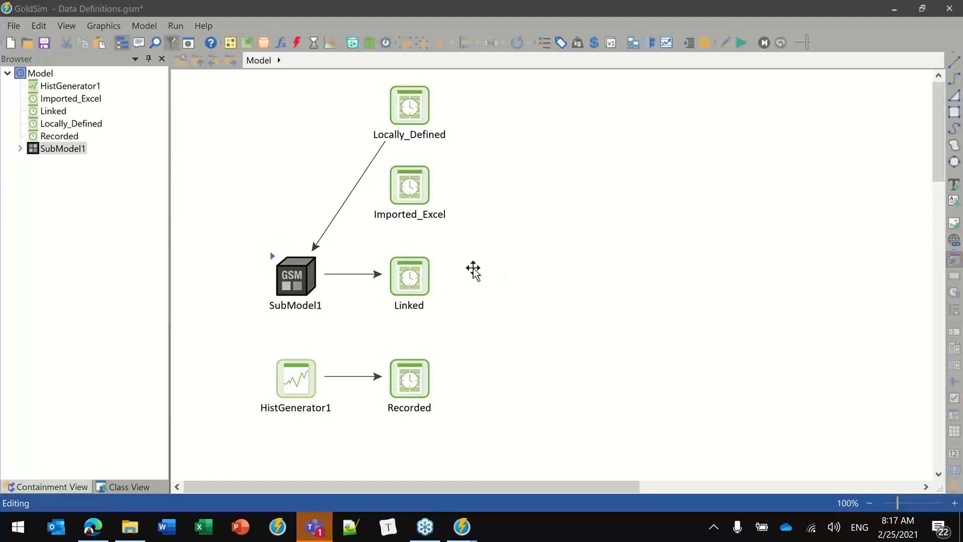
click(430, 277)
click(465, 215)
Try to set the 1/1/2008 value in Locally_Defined's time series data to 9,450 cfs.
double_click(405, 105)
click(572, 294)
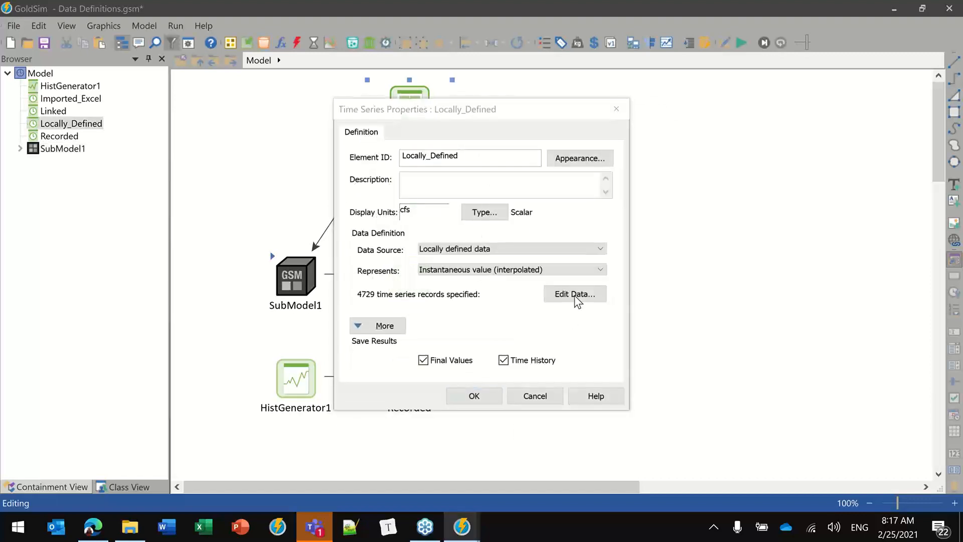
click(493, 117)
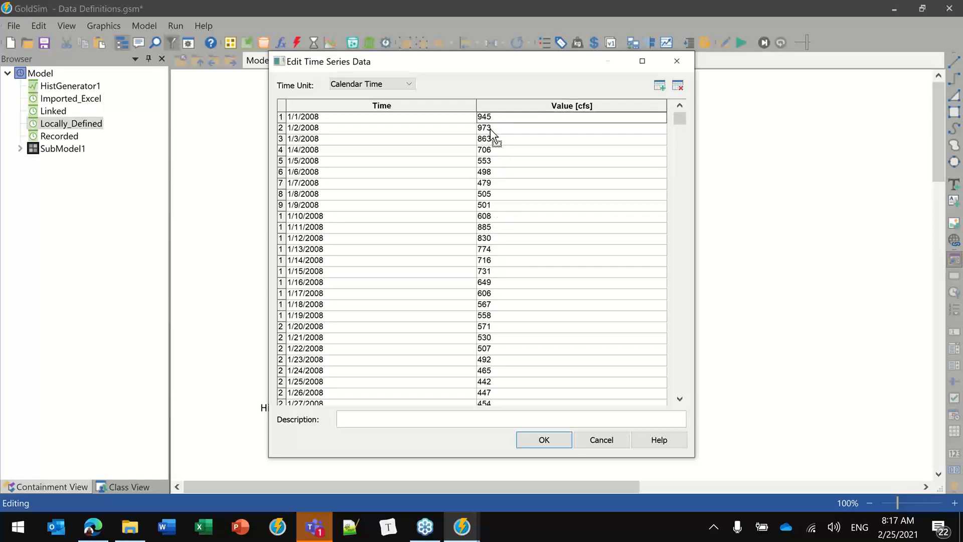
click(495, 118)
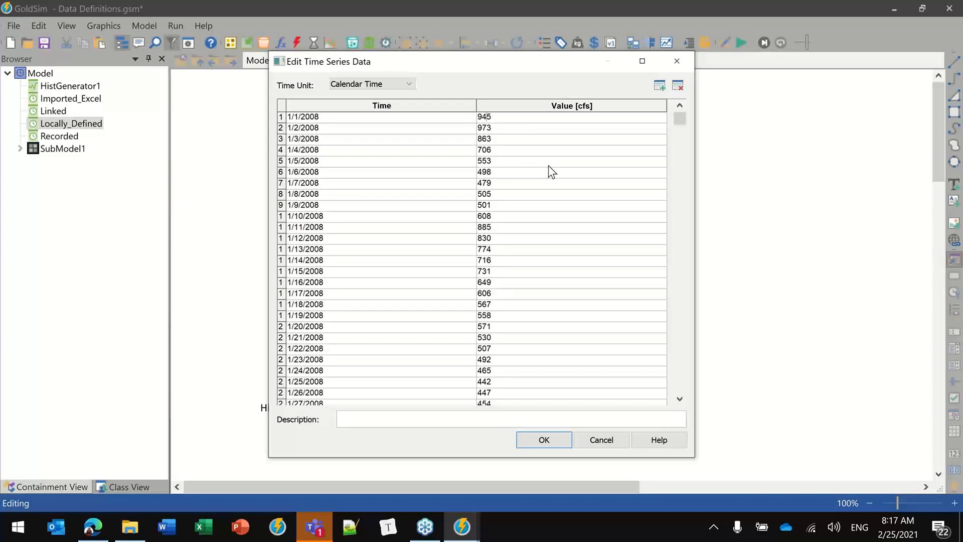
key(Left)
key(Left)
text(,450)
click(533, 441)
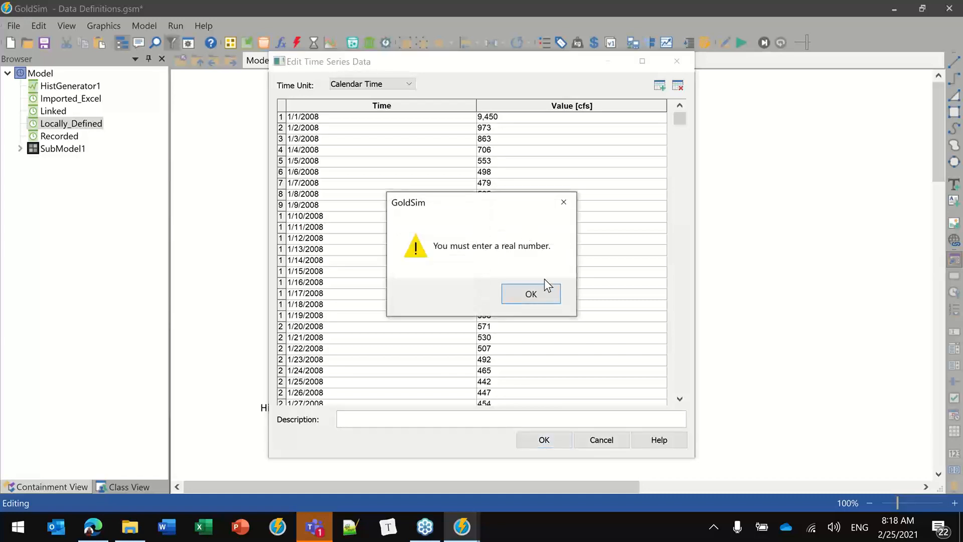
click(539, 300)
Correct the 1/1/2008 value by removing its comma, and accept the Locally_Defined data and properties.
click(483, 120)
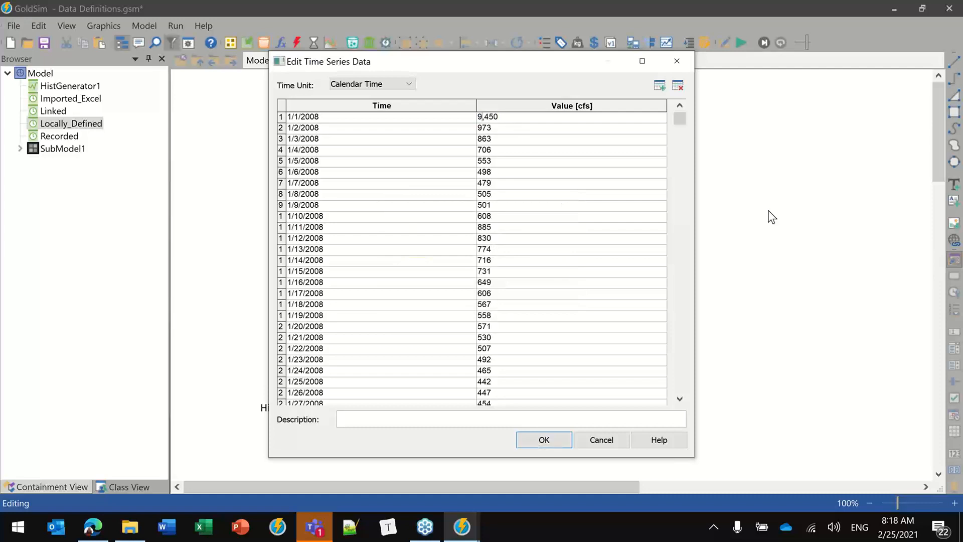
key(Delete)
key(BackSpace)
click(554, 447)
click(480, 397)
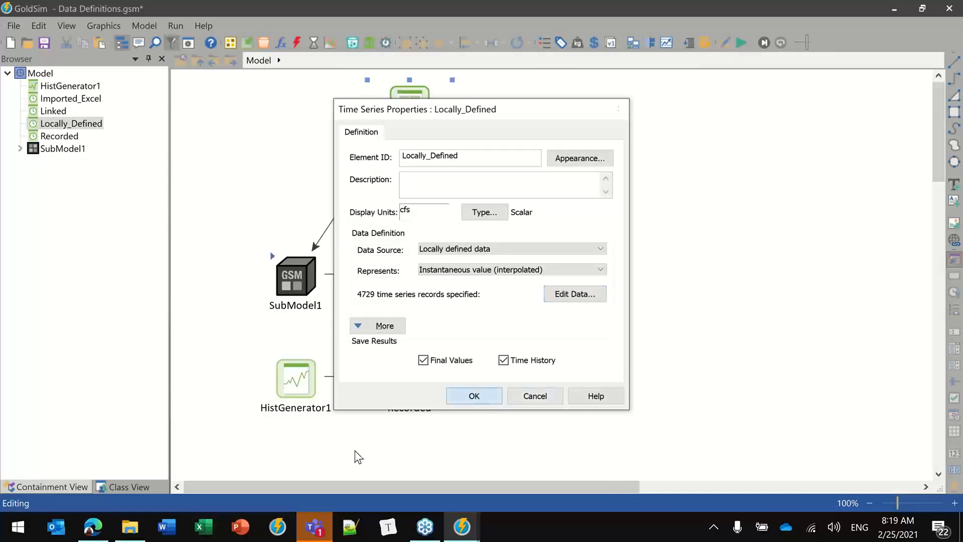
Switch to Excel, open Cedar River Renton.xlsx, review the dates on the Discharge sheet, and close the workbook.
click(205, 529)
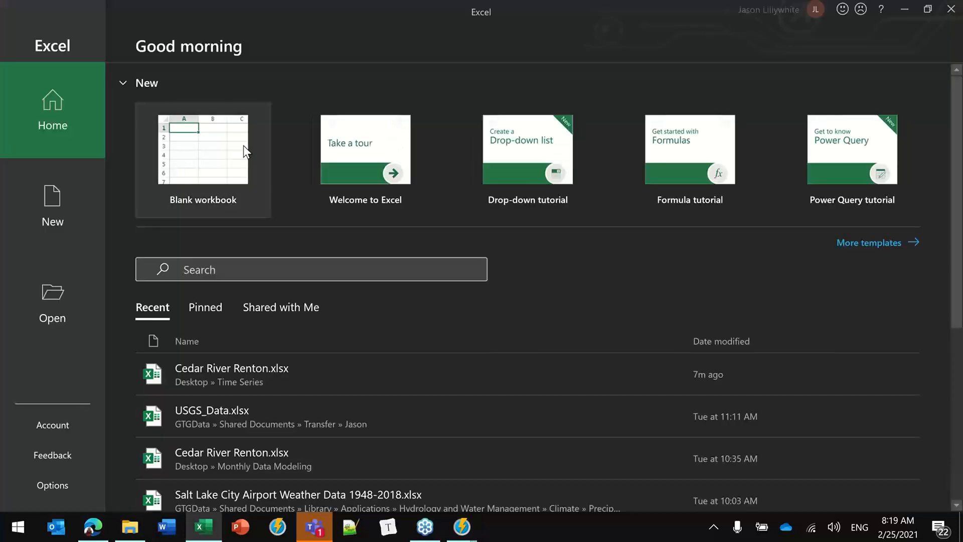
click(195, 373)
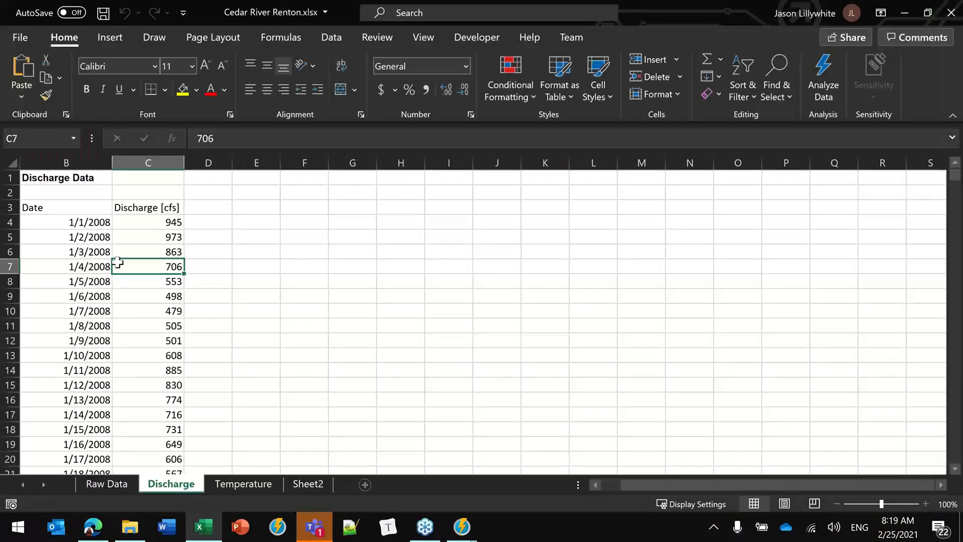
click(63, 238)
click(70, 267)
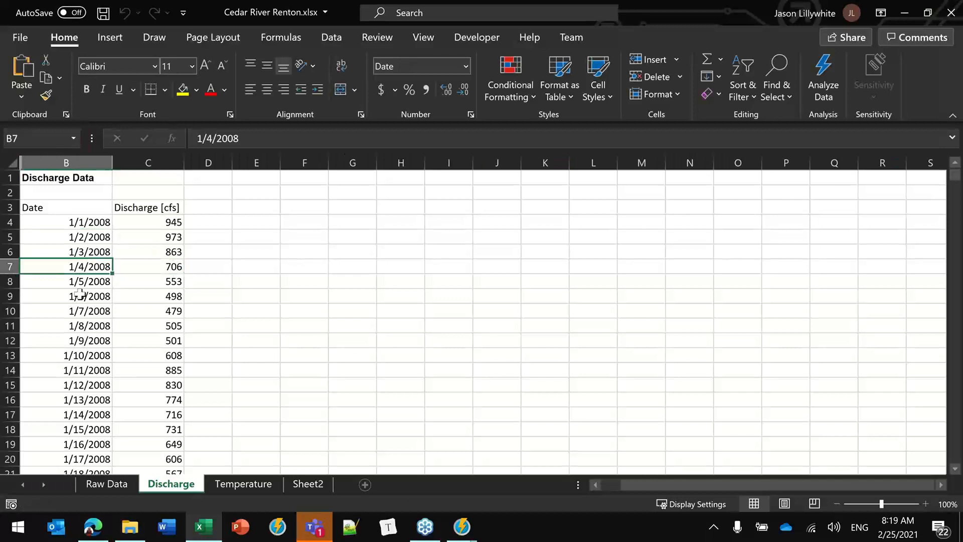
click(83, 251)
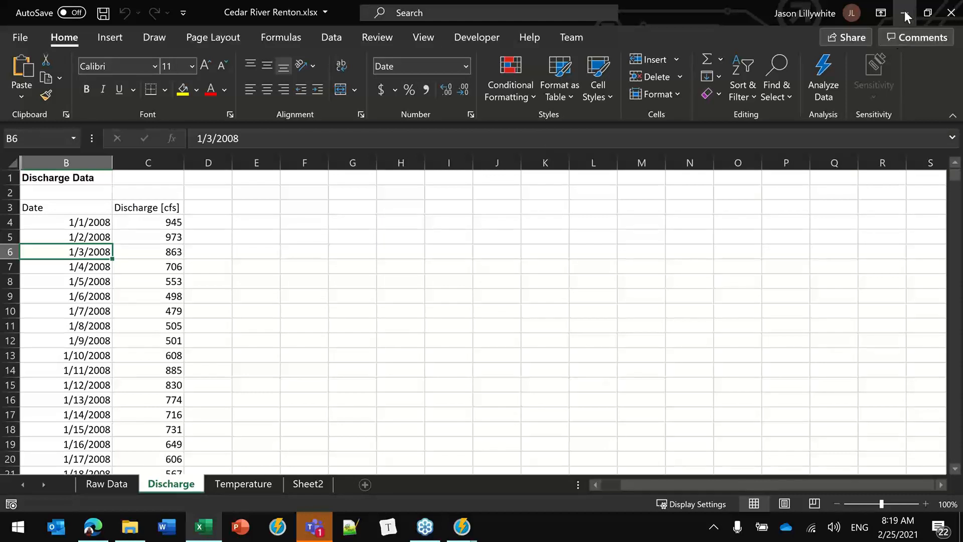
click(952, 13)
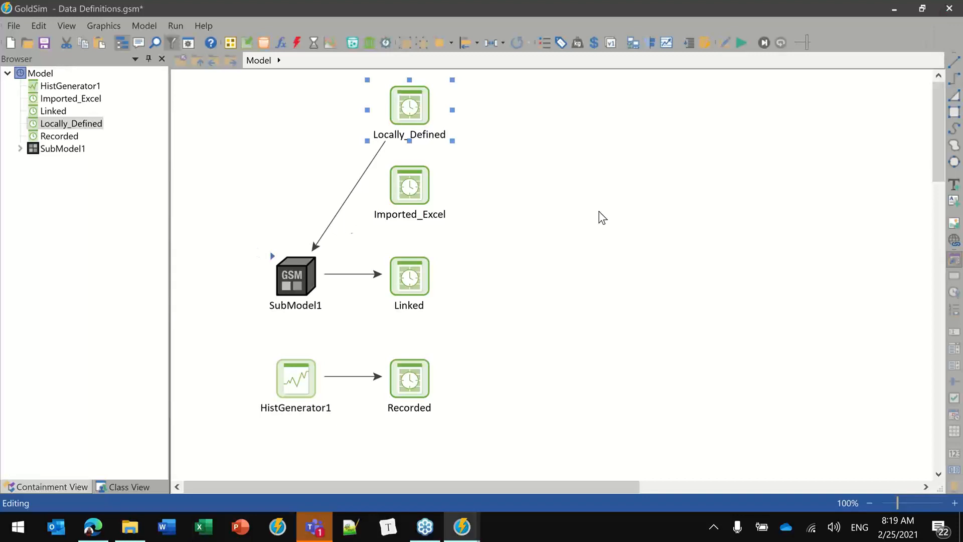
Review the dates and discharge values in Locally_Defined's time series data table, and close its properties.
double_click(409, 104)
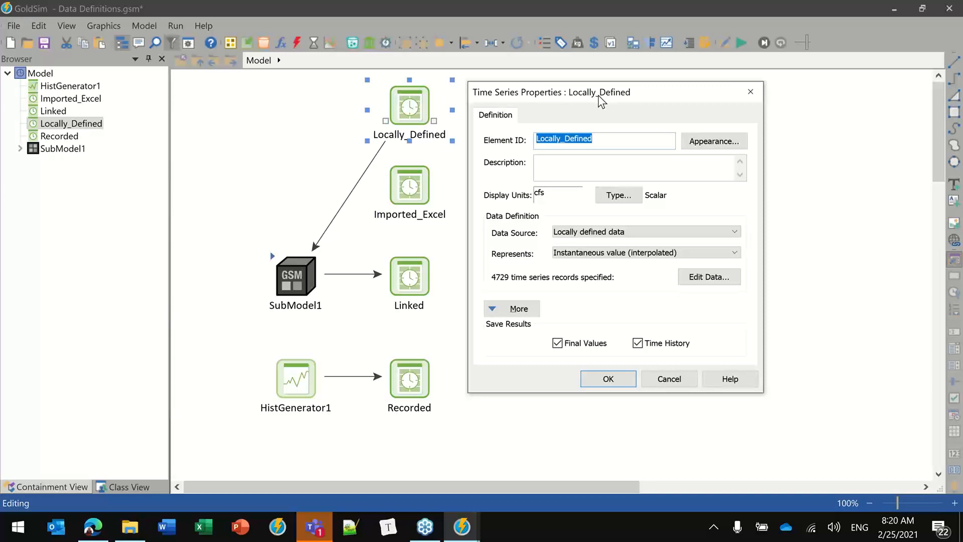
click(691, 277)
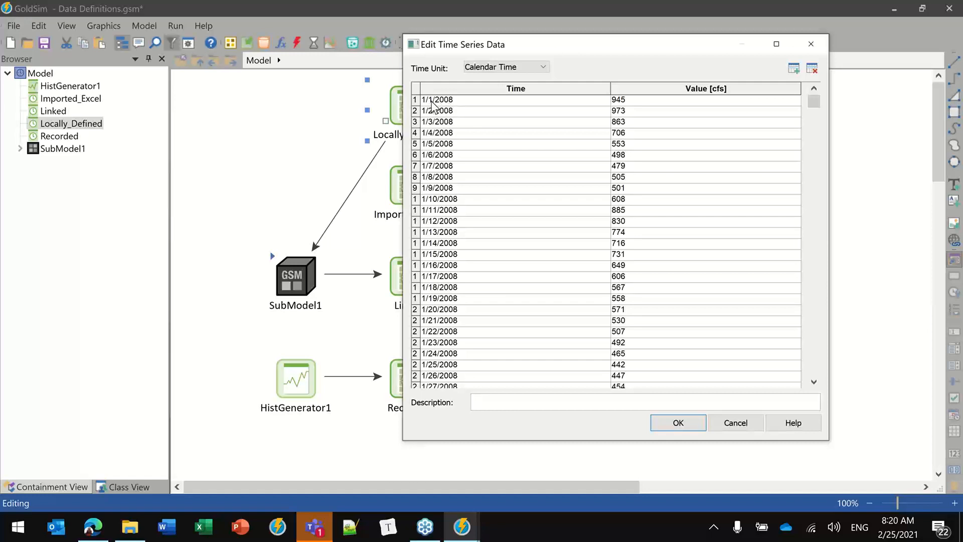
click(670, 427)
click(608, 379)
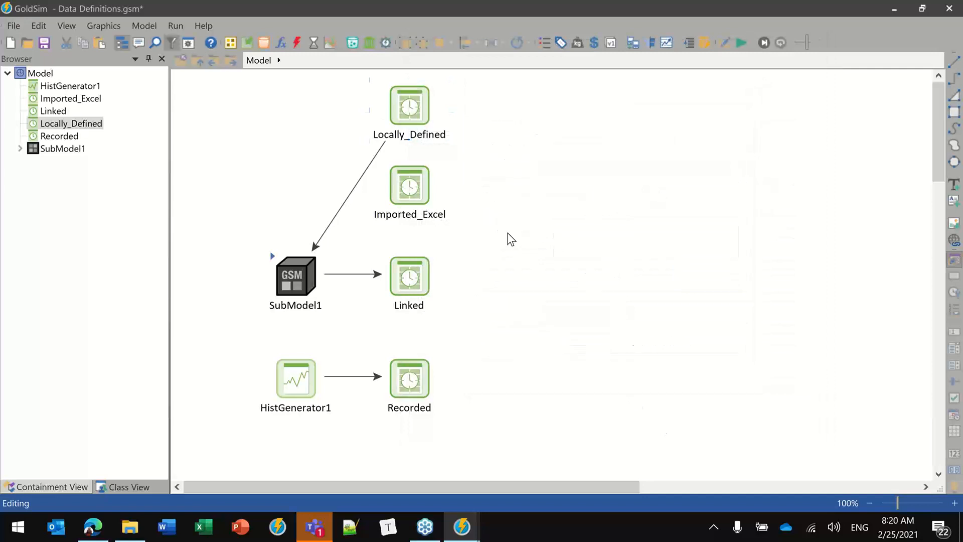
mouse_move(410, 110)
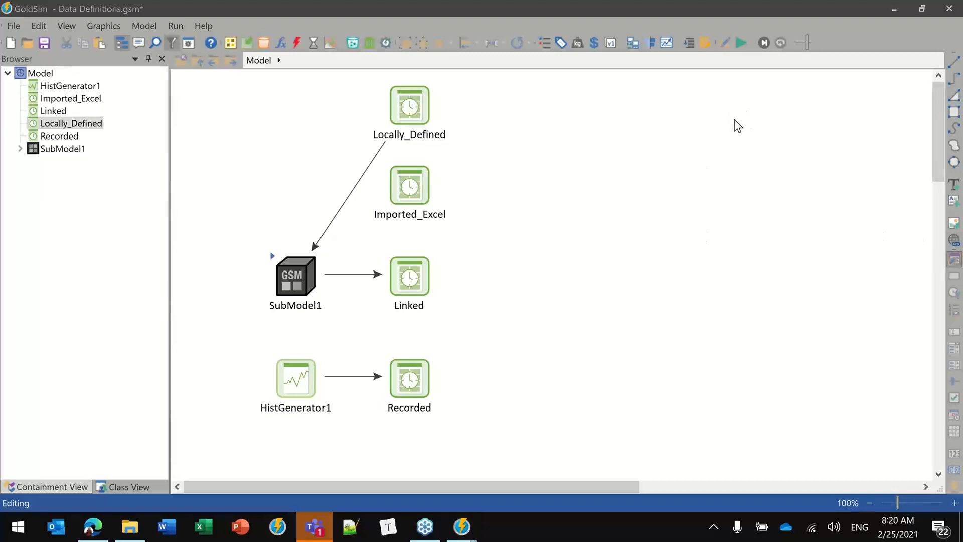
click(374, 139)
double_click(421, 108)
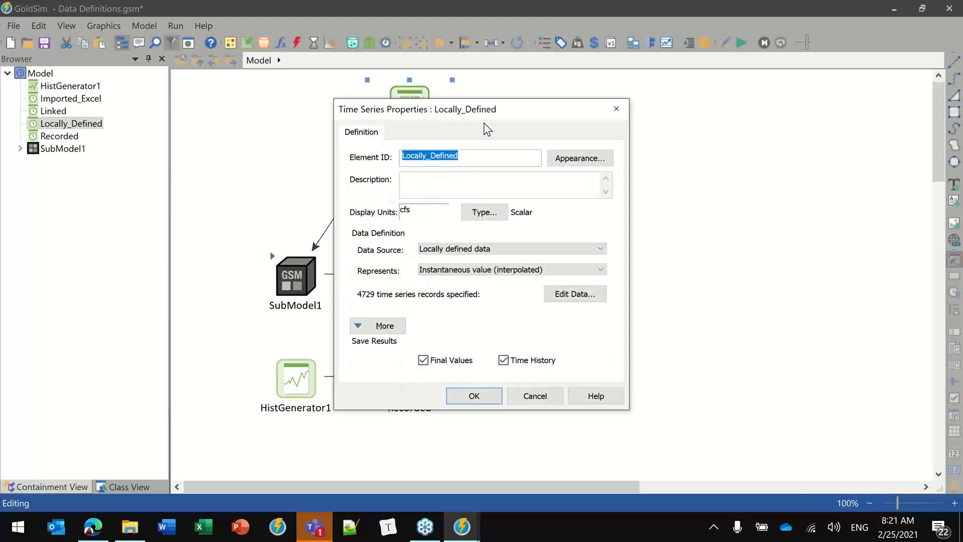
drag(475, 111, 588, 81)
click(672, 262)
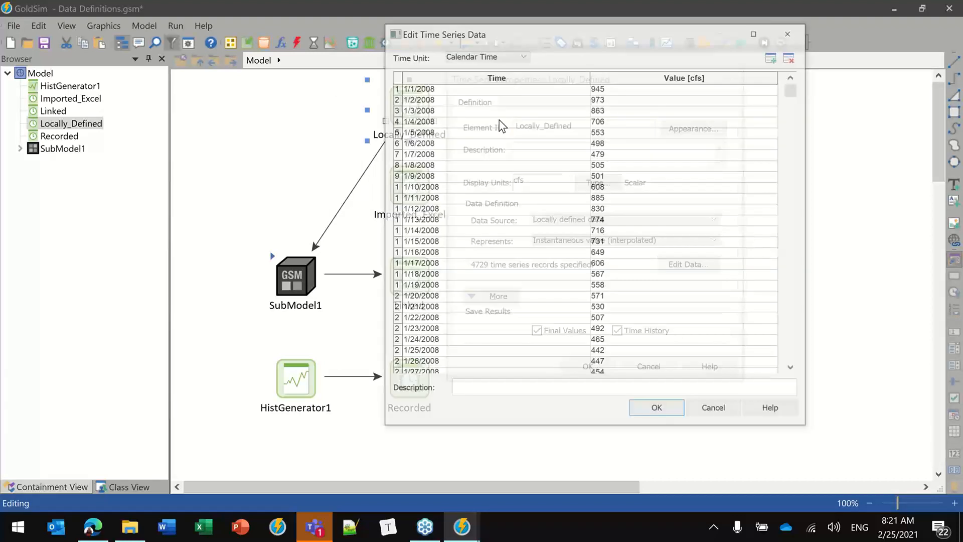
click(656, 407)
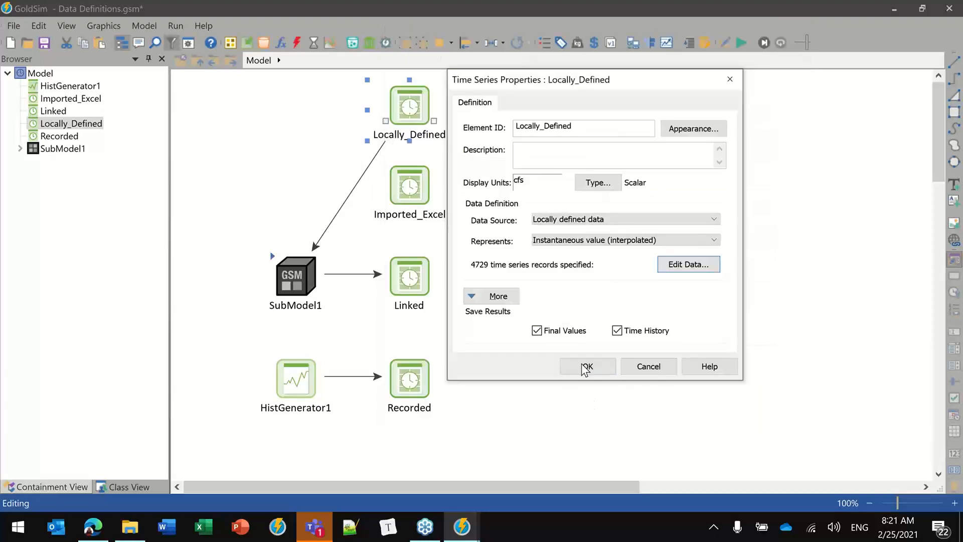
click(586, 367)
Check SubModel1's simulation duration summary, and inspect the value and Definition outputs of Locally_Defined.
mouse_move(289, 284)
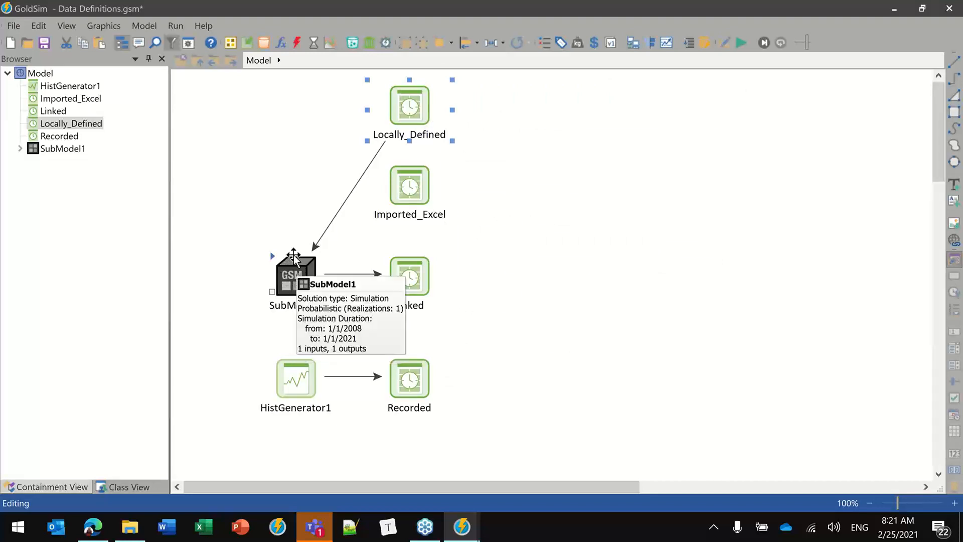
click(481, 121)
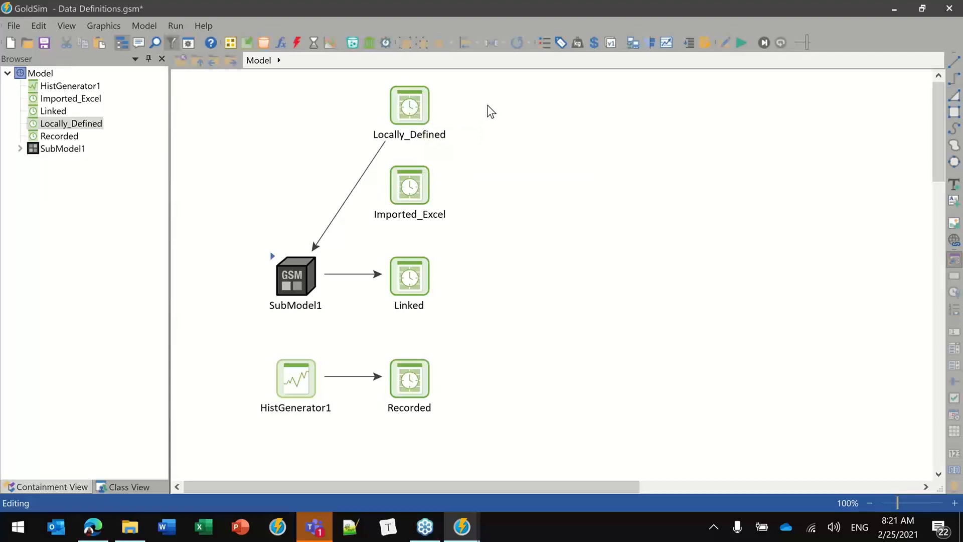
click(410, 107)
click(437, 132)
mouse_move(508, 147)
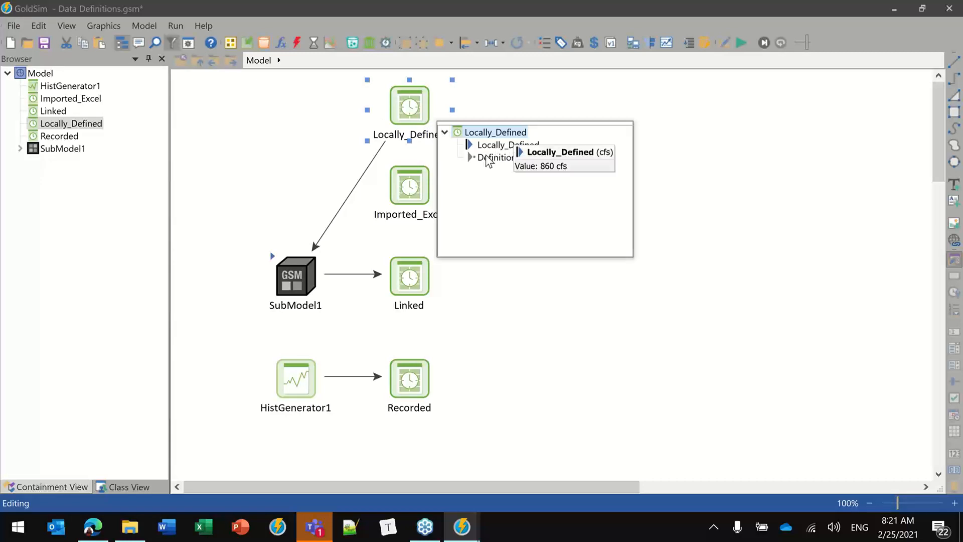
mouse_move(486, 158)
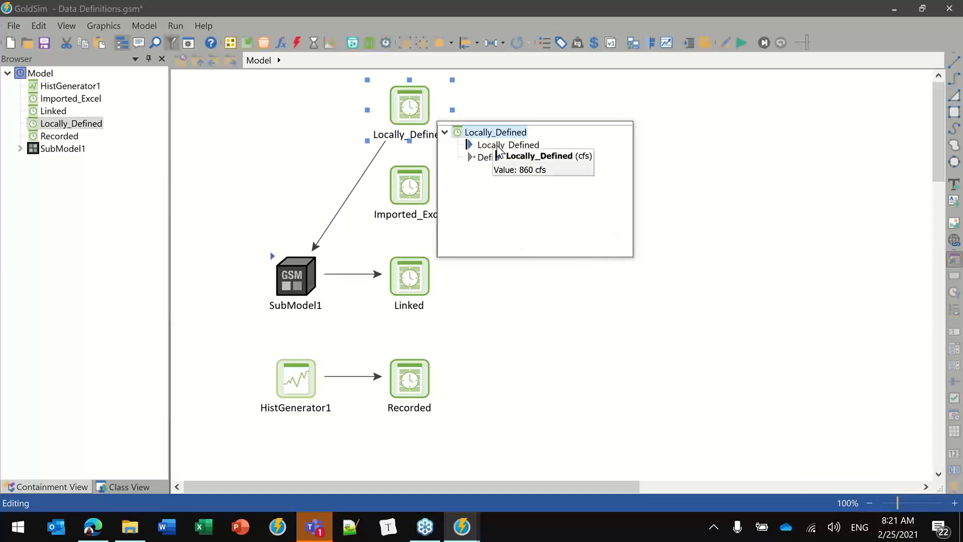
mouse_move(420, 94)
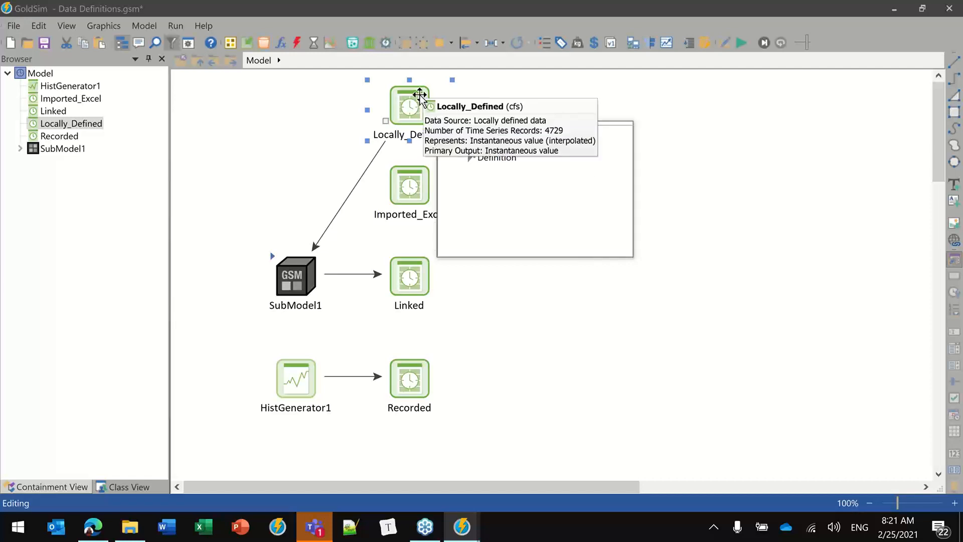
click(499, 93)
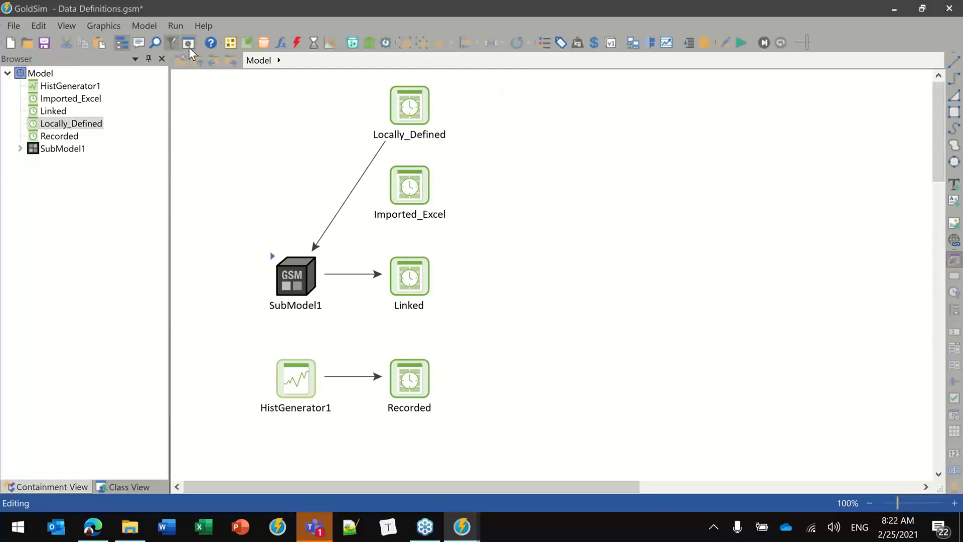
Review the model's simulation time settings, and look up the 5/25/2019 record in Locally_Defined's data table.
key(F2)
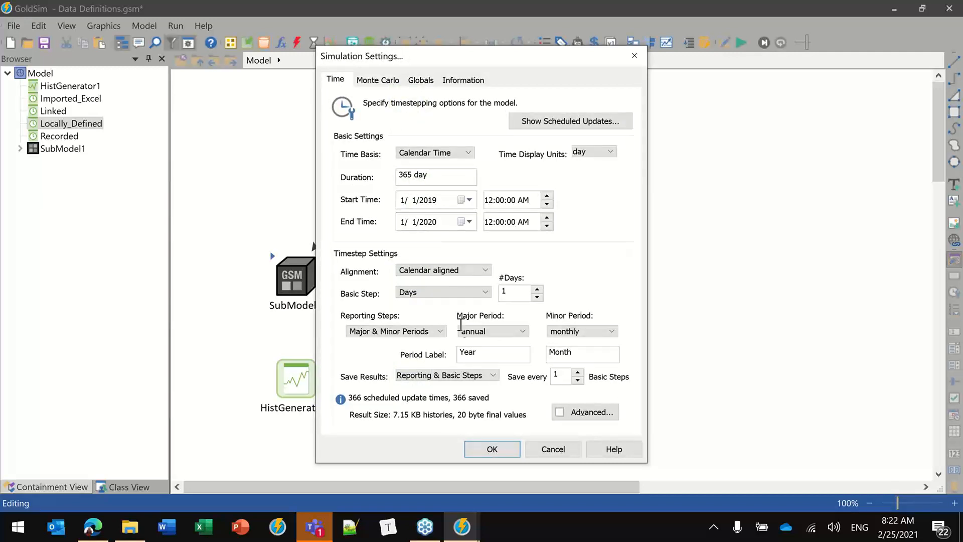
click(492, 450)
double_click(431, 131)
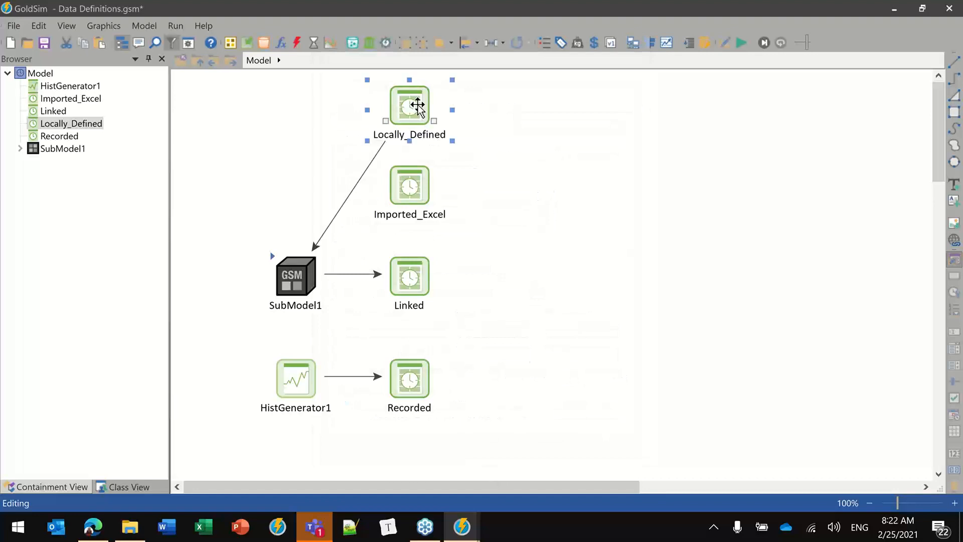
click(575, 294)
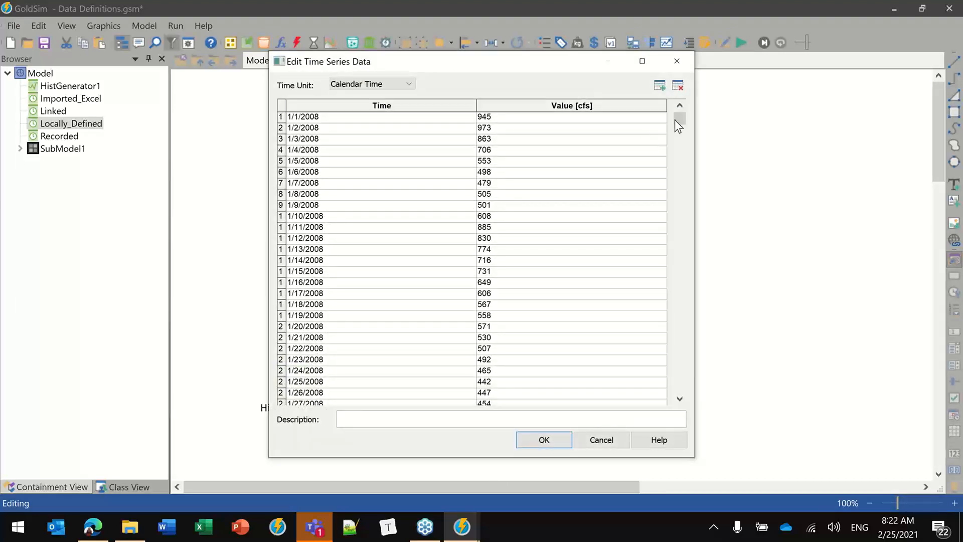
drag(676, 119, 680, 355)
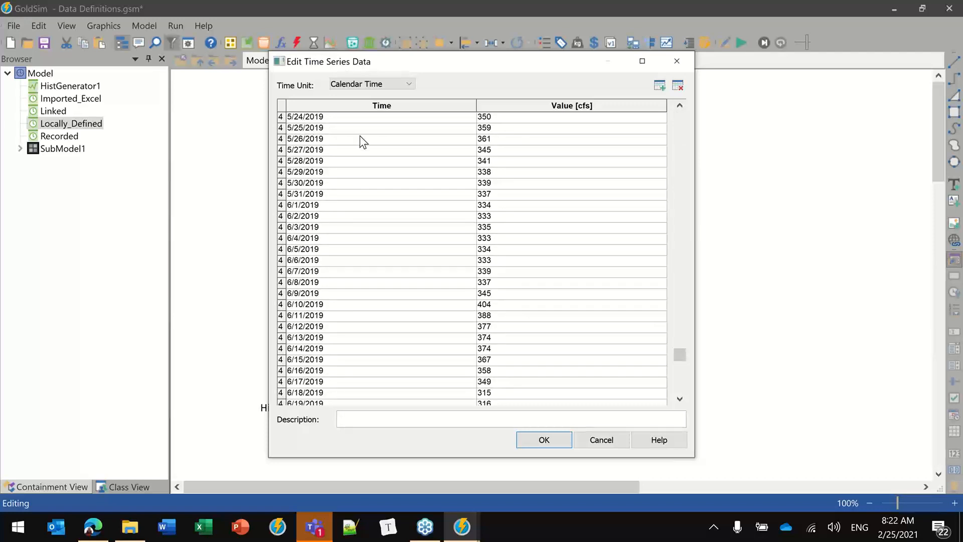
click(308, 128)
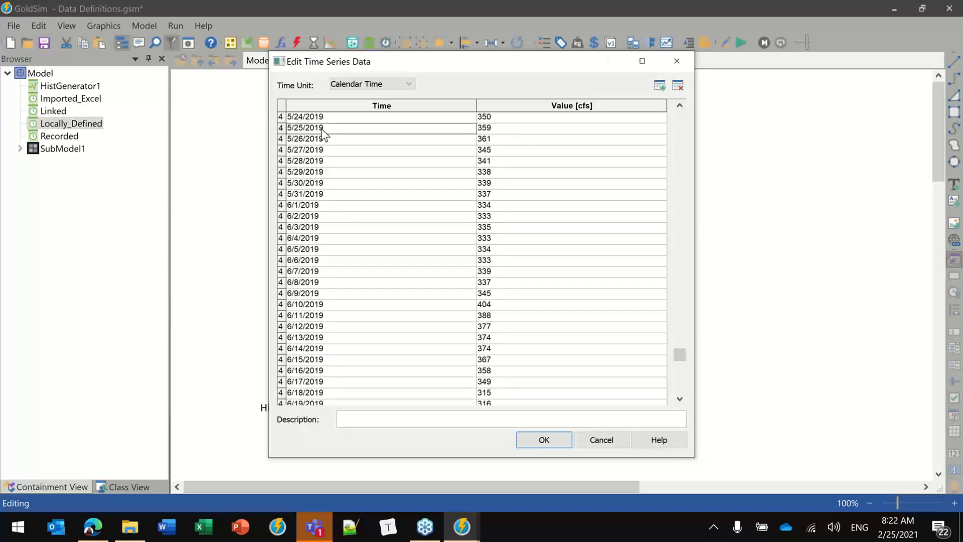
click(501, 128)
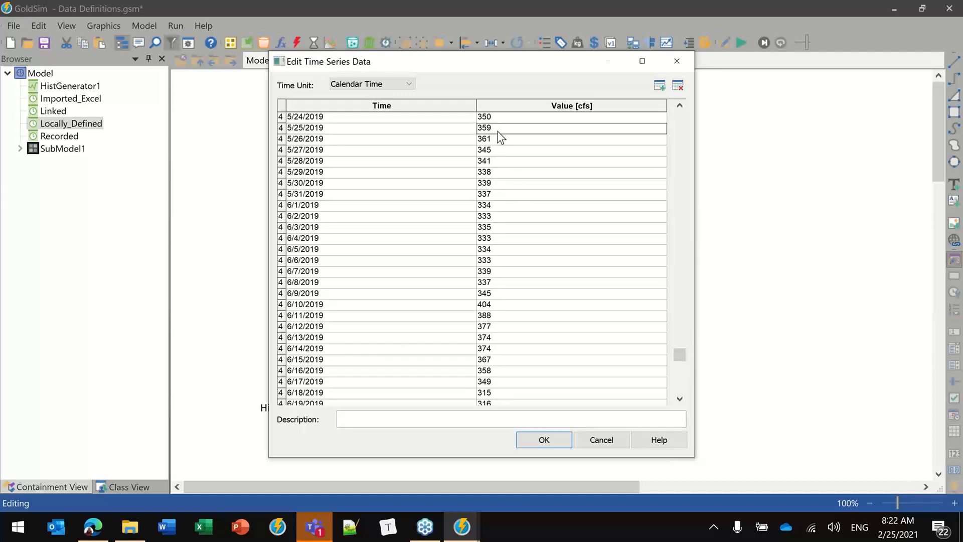
click(543, 440)
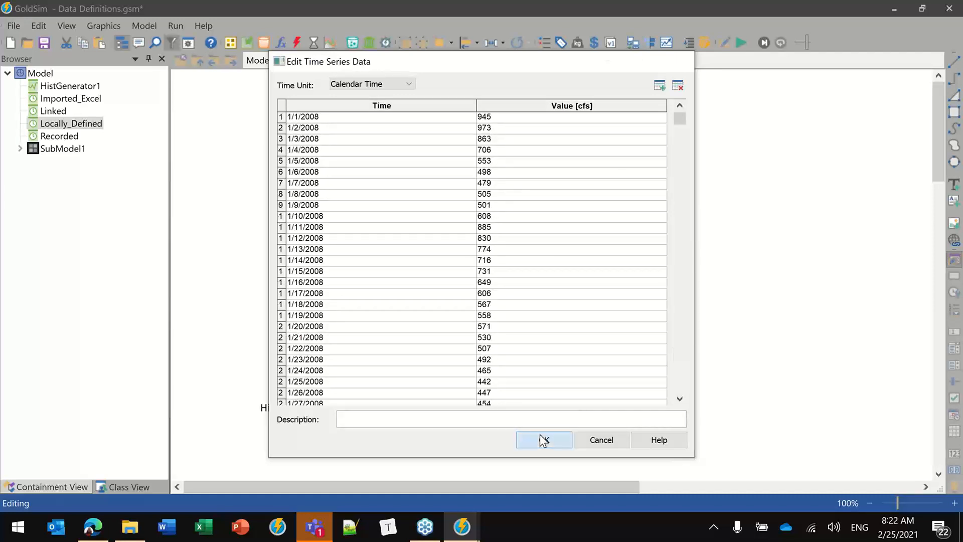
click(493, 396)
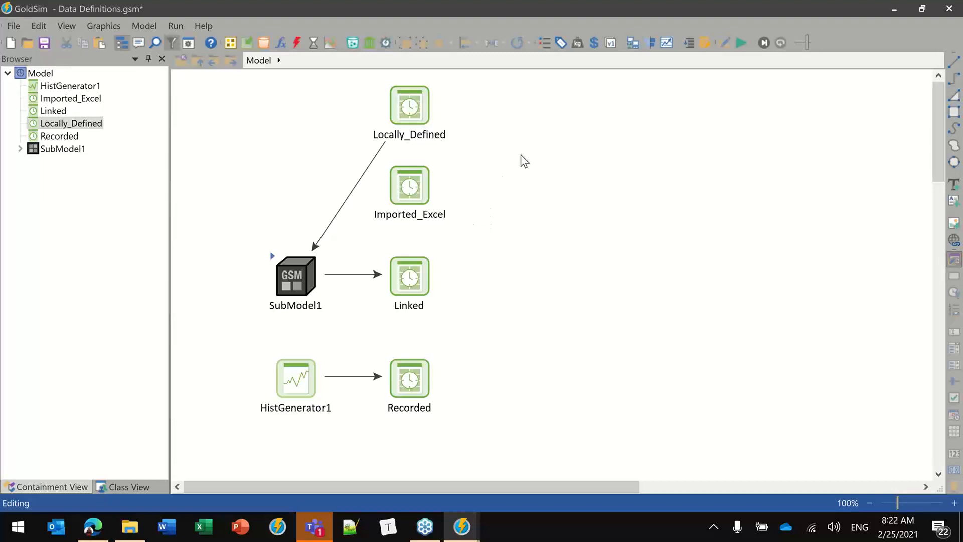
Inspect the Time Series Definition output among Locally_Defined's outputs.
mouse_move(438, 118)
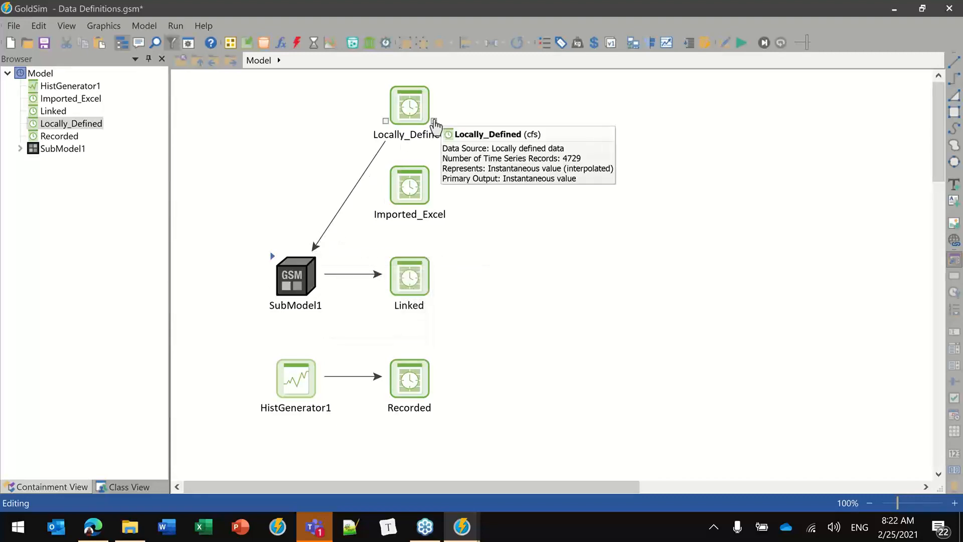
click(434, 122)
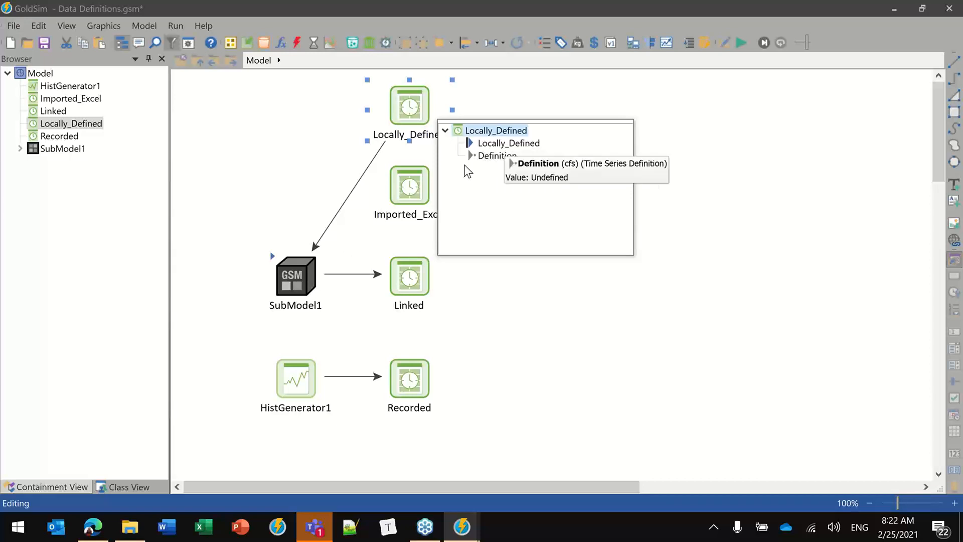
mouse_move(474, 150)
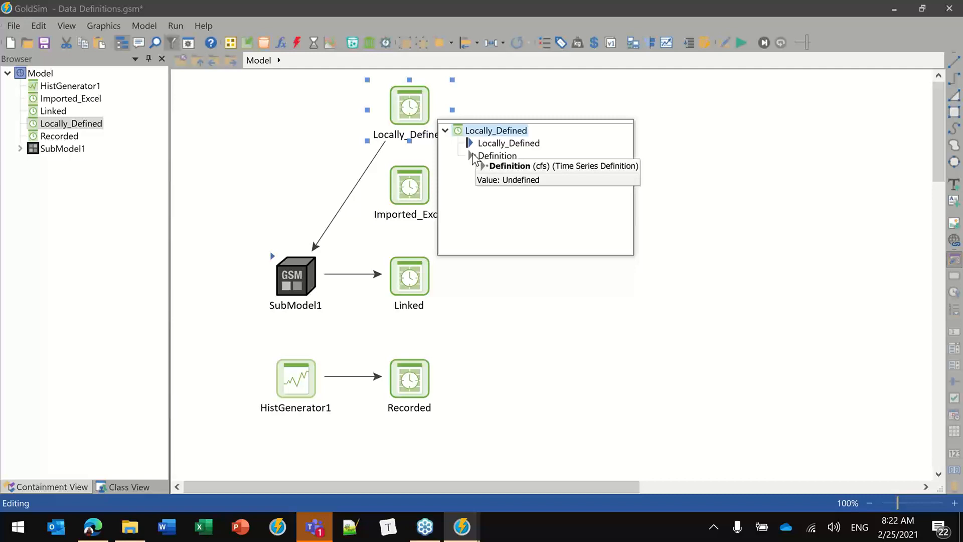
click(687, 344)
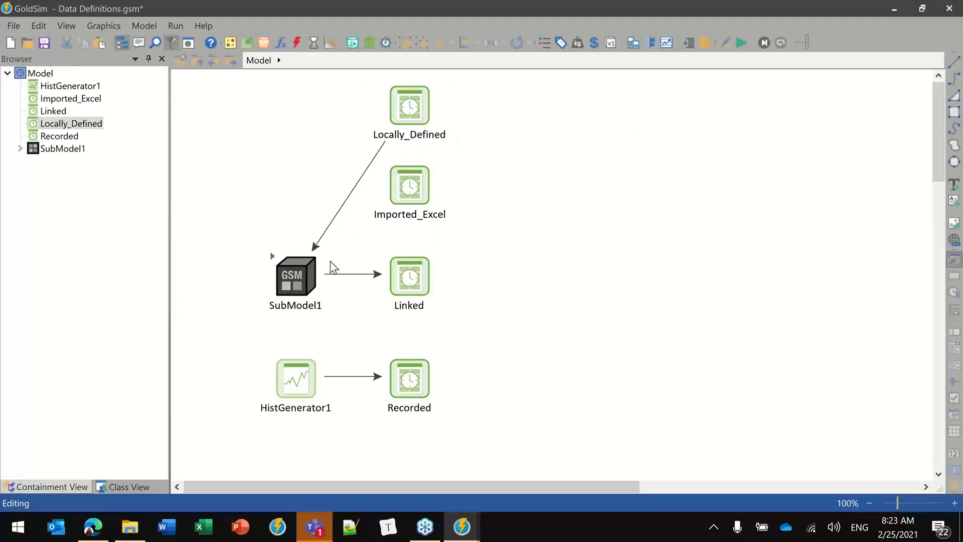
Inspect the influence link from Locally_Defined to SubModel1, widening the From Output column to show the full output name.
double_click(345, 201)
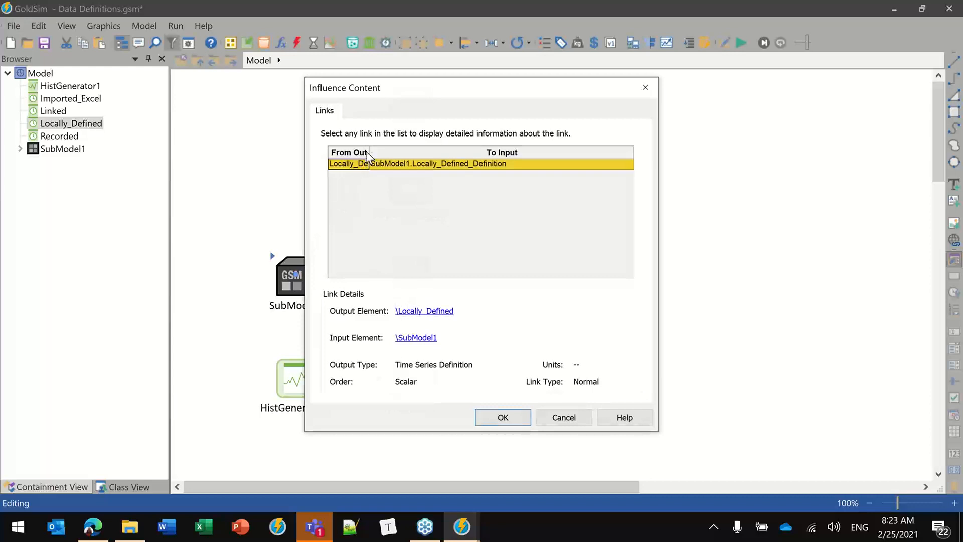
drag(370, 152, 442, 146)
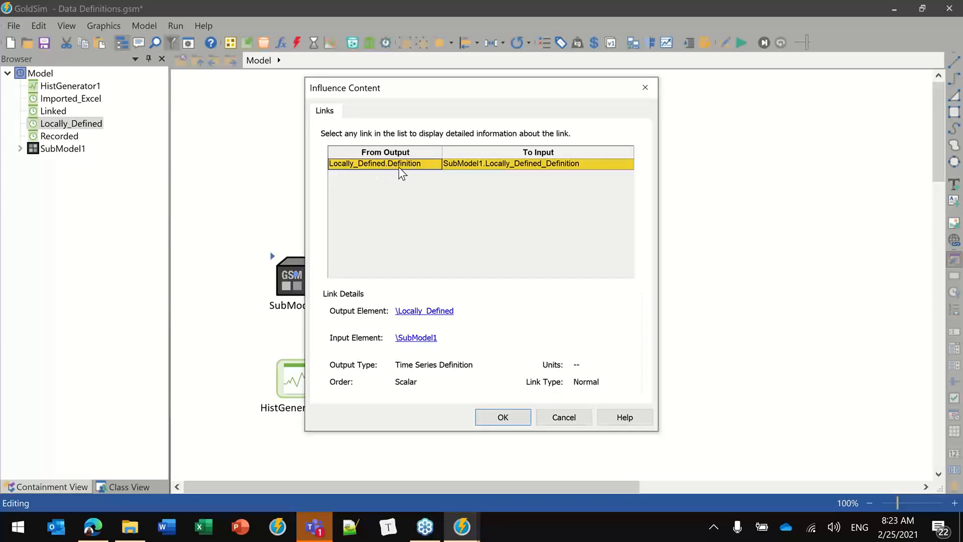
drag(417, 94, 589, 76)
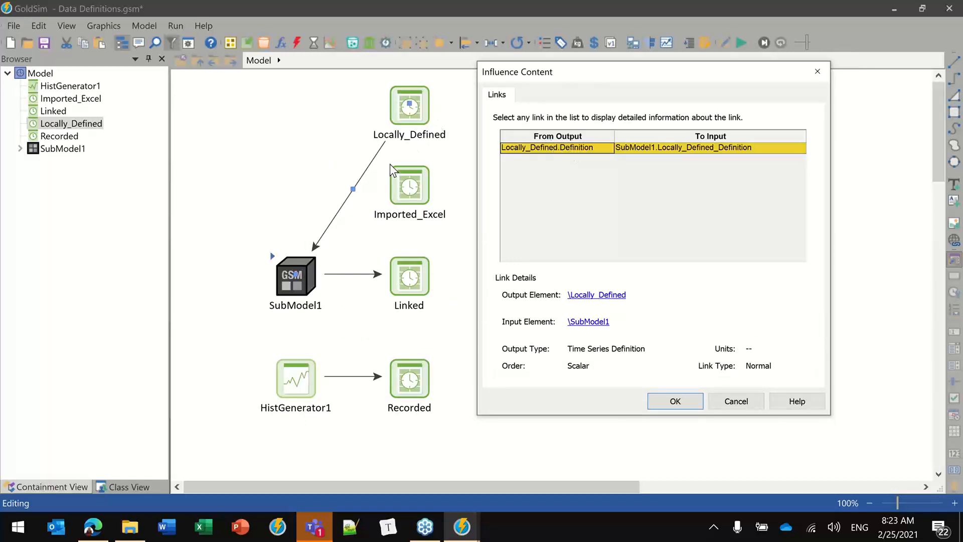
click(678, 399)
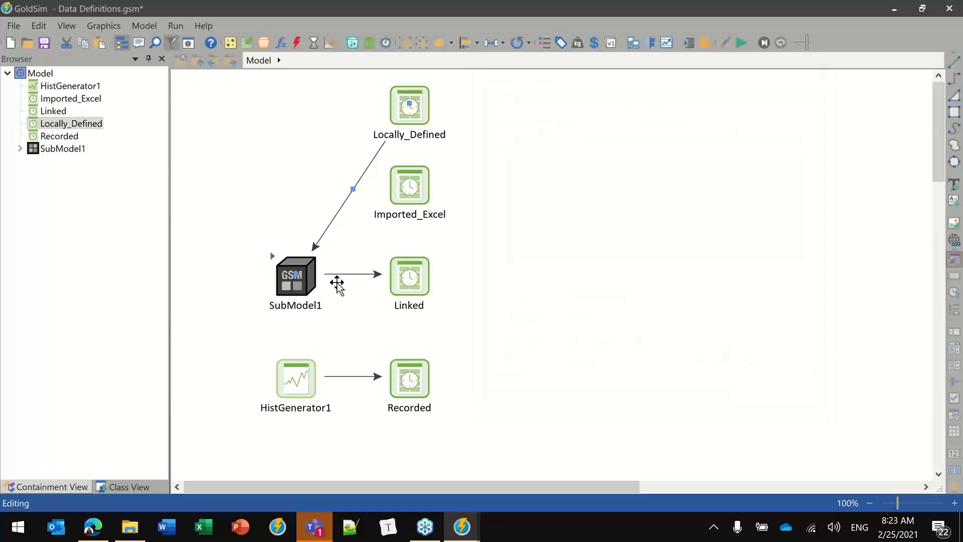
Review the input and output interface definitions of SubModel1.
double_click(307, 266)
drag(594, 74, 602, 56)
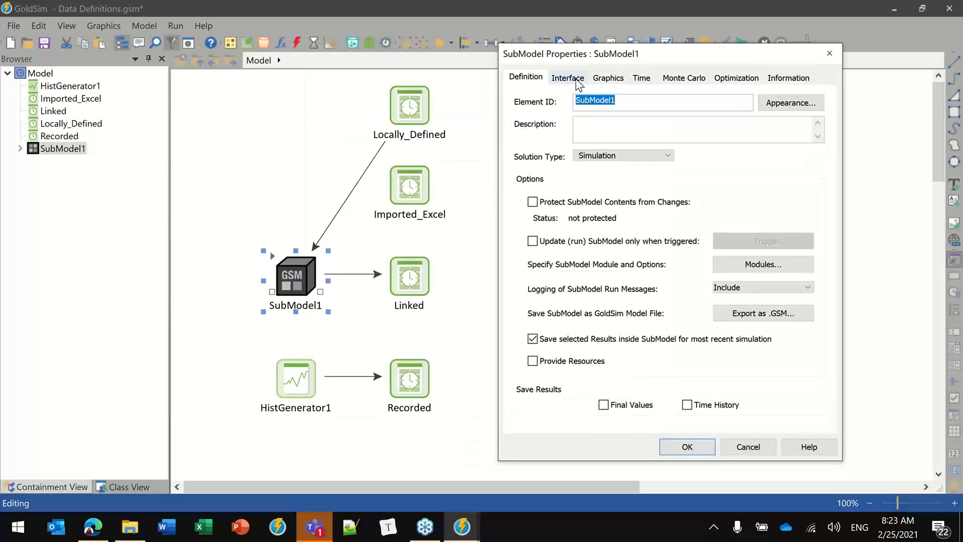
click(568, 77)
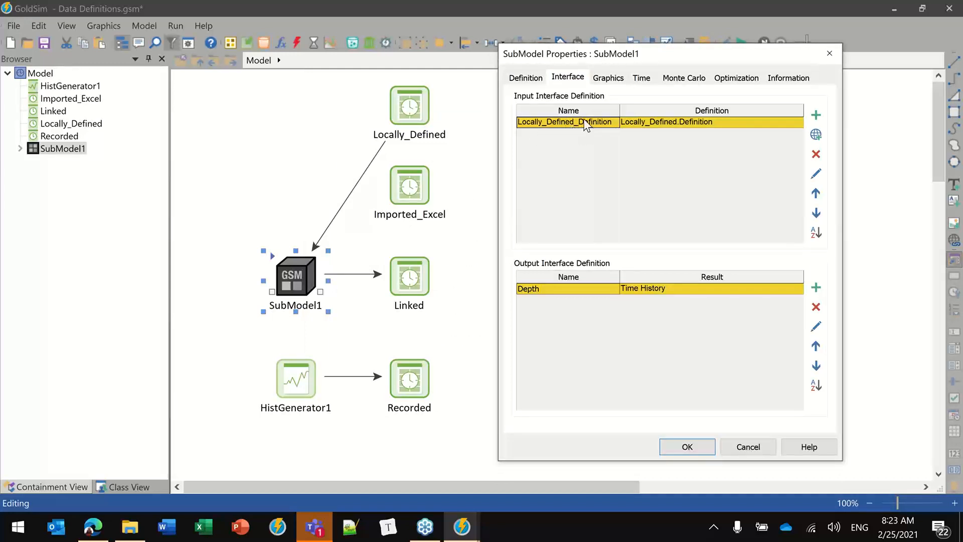
click(686, 446)
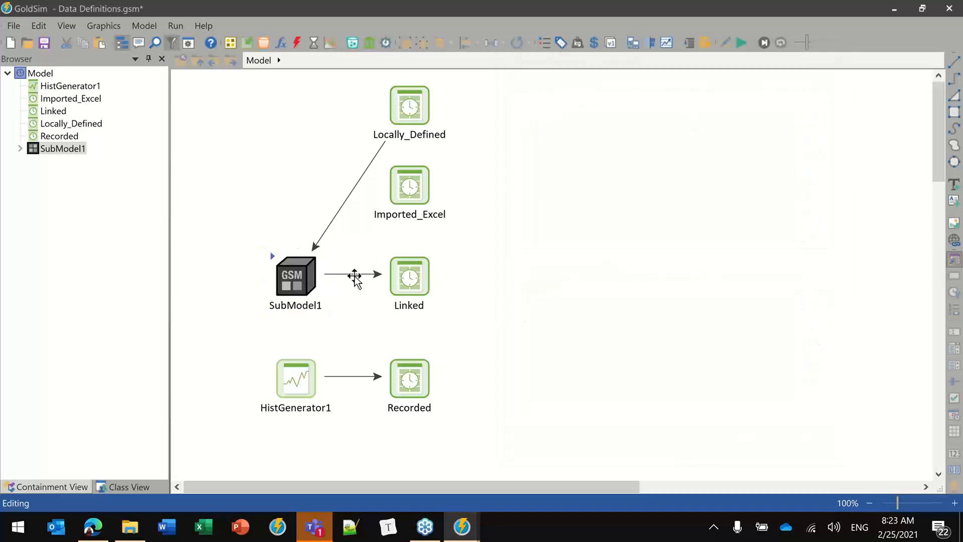
Go inside SubModel1 and expand its contents in the model tree.
double_click(270, 256)
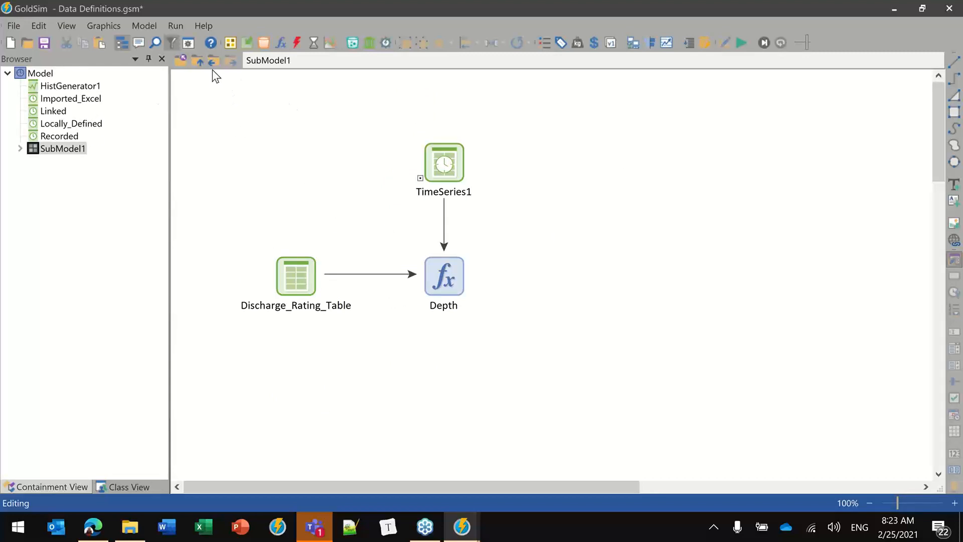
click(261, 63)
click(20, 148)
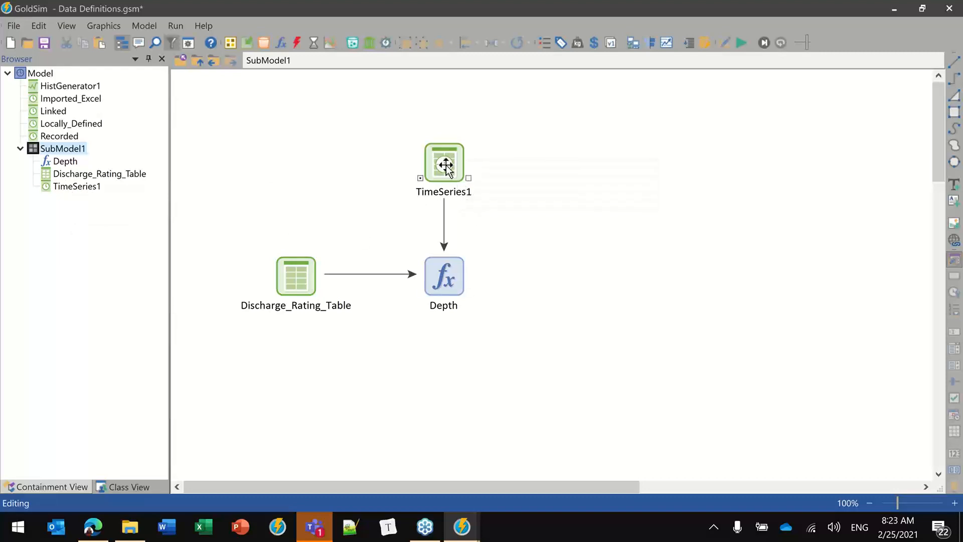
Inspect TimeSeries1's data source and the definition it is linked to inside SubModel1, and return to the top-level model.
mouse_move(446, 163)
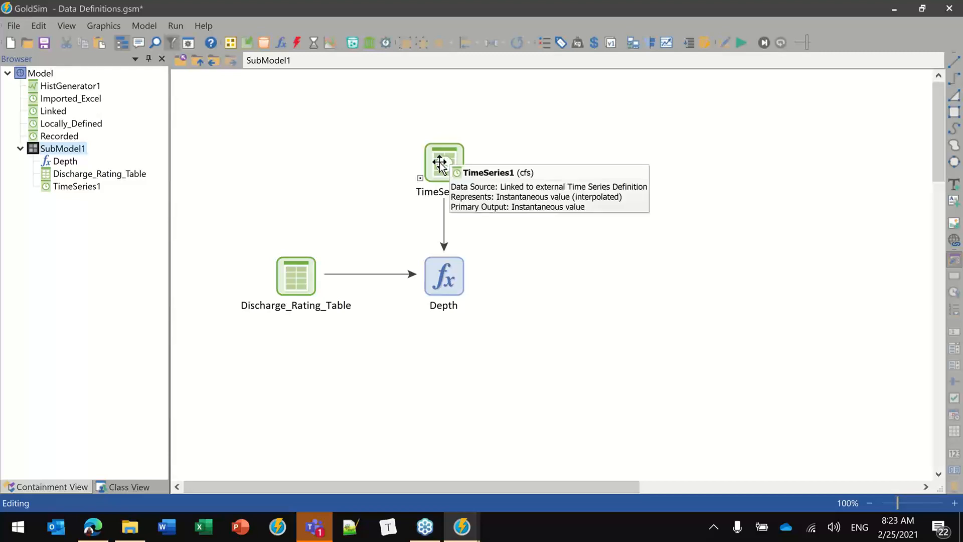
double_click(445, 162)
drag(468, 125, 657, 96)
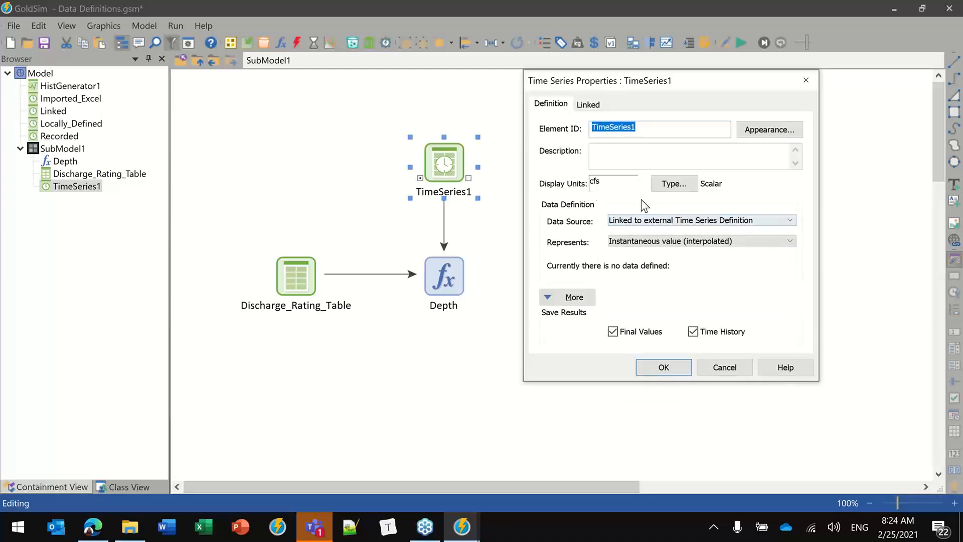
click(588, 105)
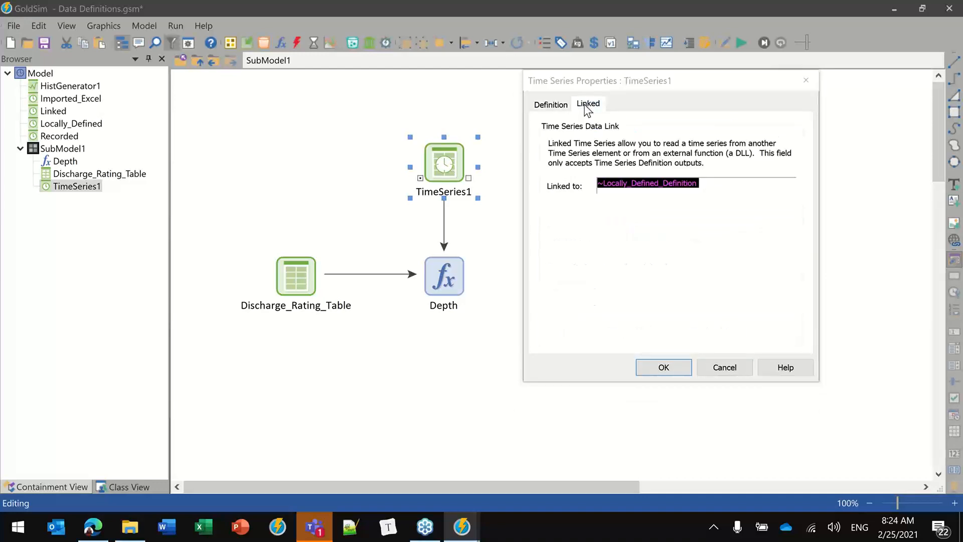
click(701, 187)
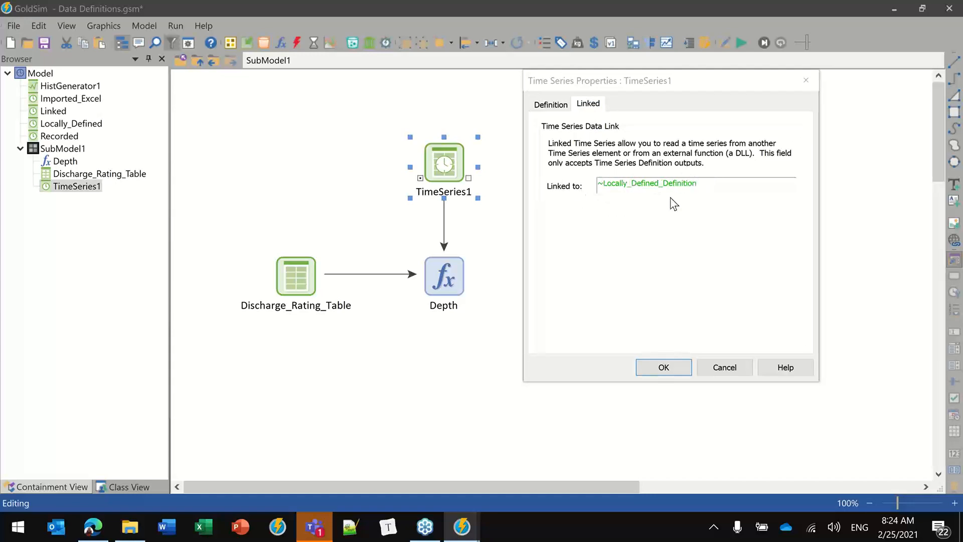
click(562, 107)
click(655, 371)
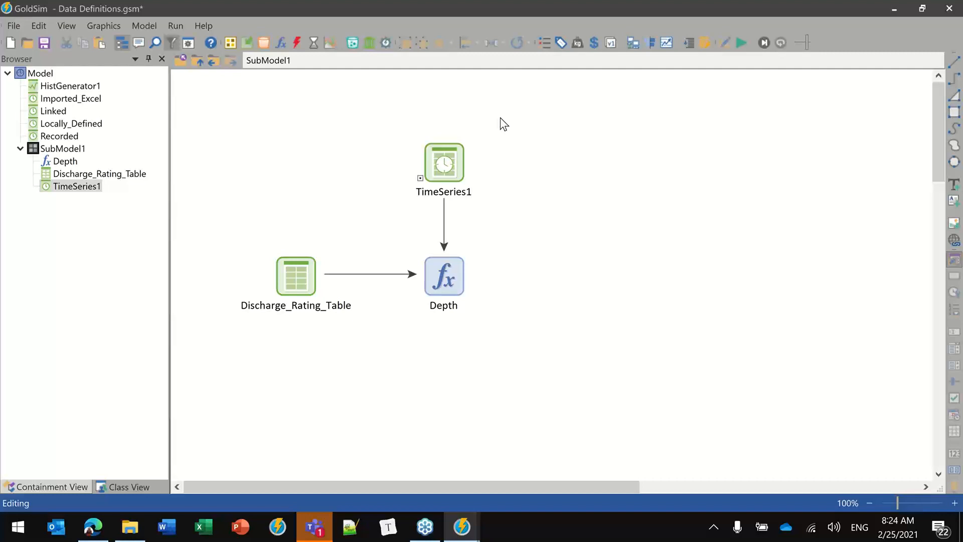
click(199, 62)
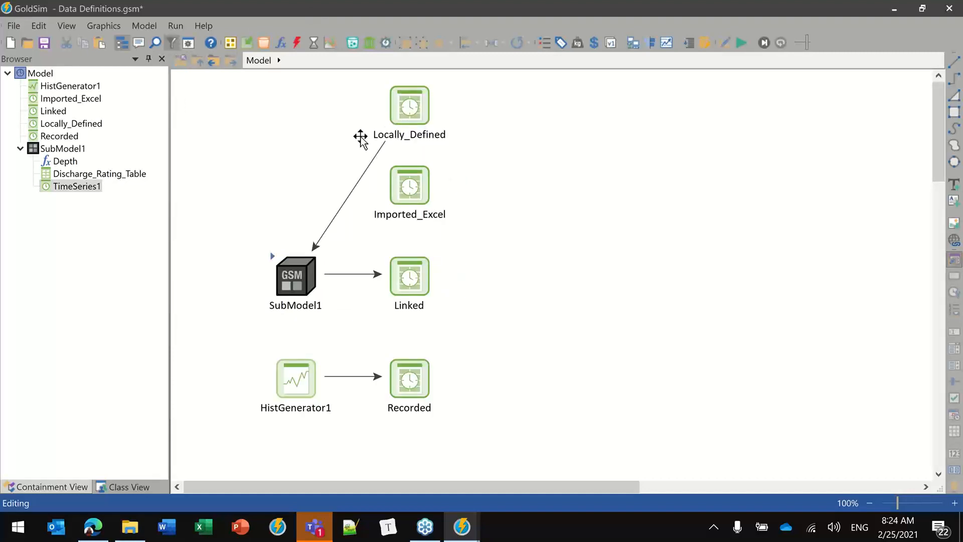
Inspect the name, units and definition of SubModel1's Locally_Defined_Definition input interface, leaving its settings as they are.
click(291, 278)
mouse_move(300, 276)
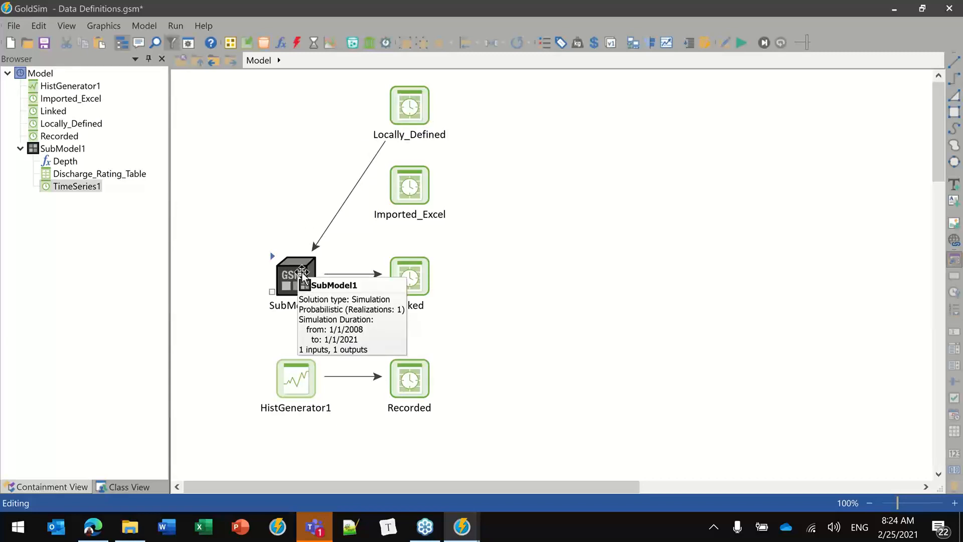
double_click(301, 275)
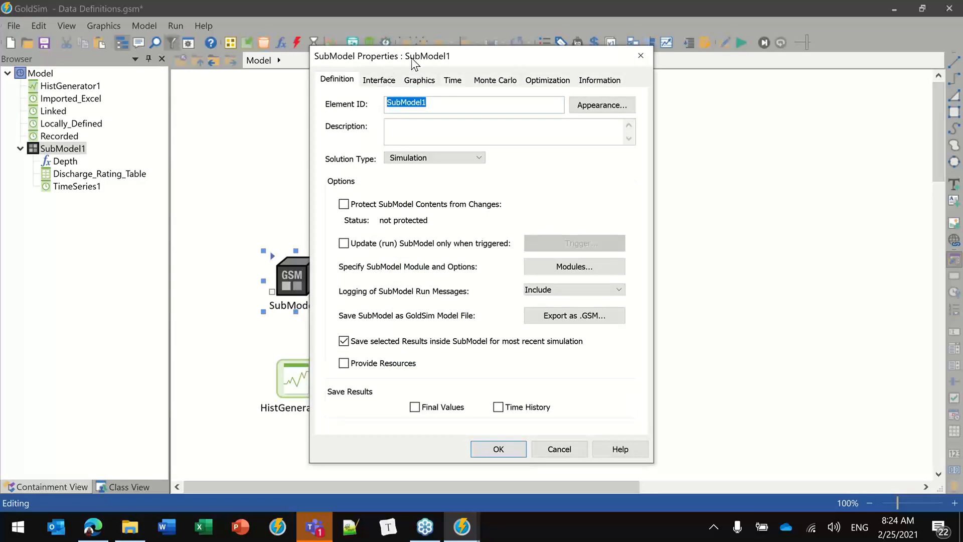
drag(411, 58, 469, 51)
click(437, 77)
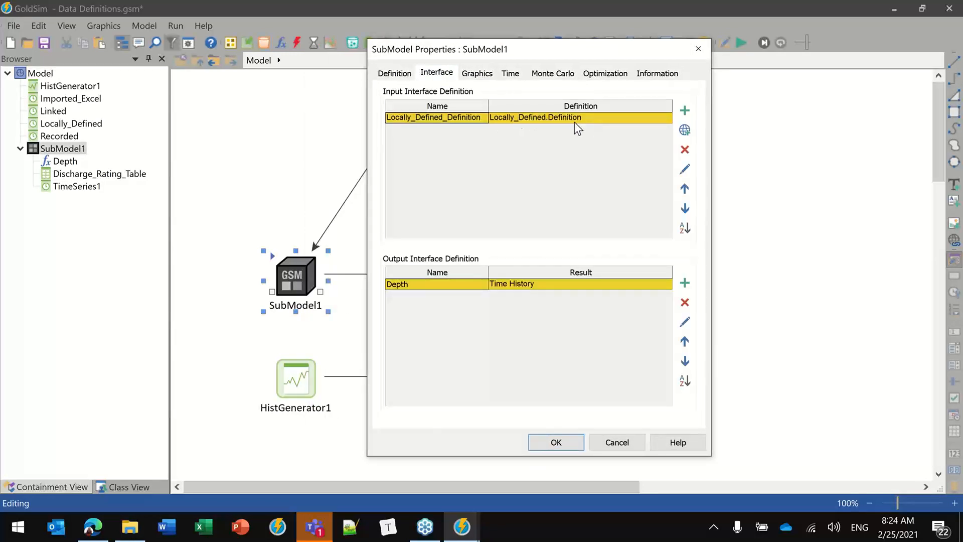
click(500, 118)
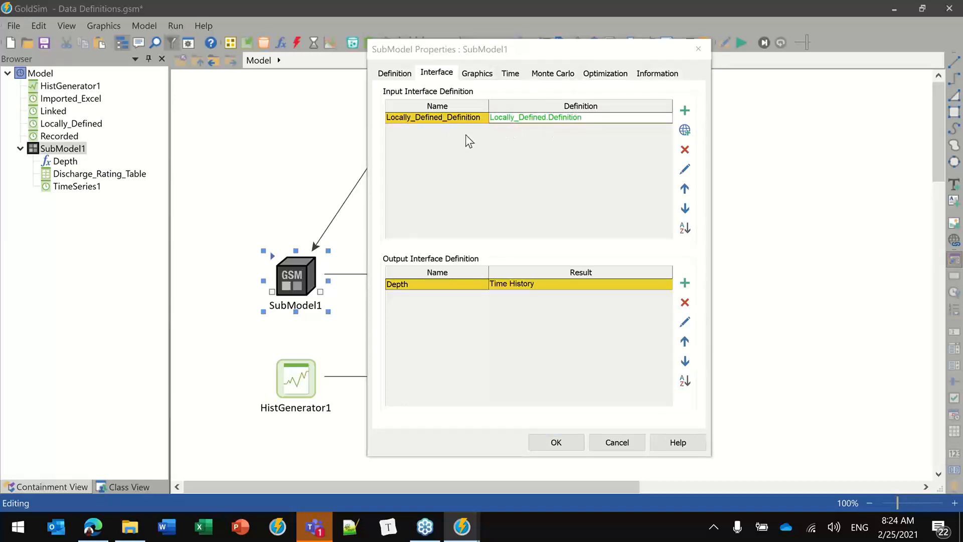
click(685, 168)
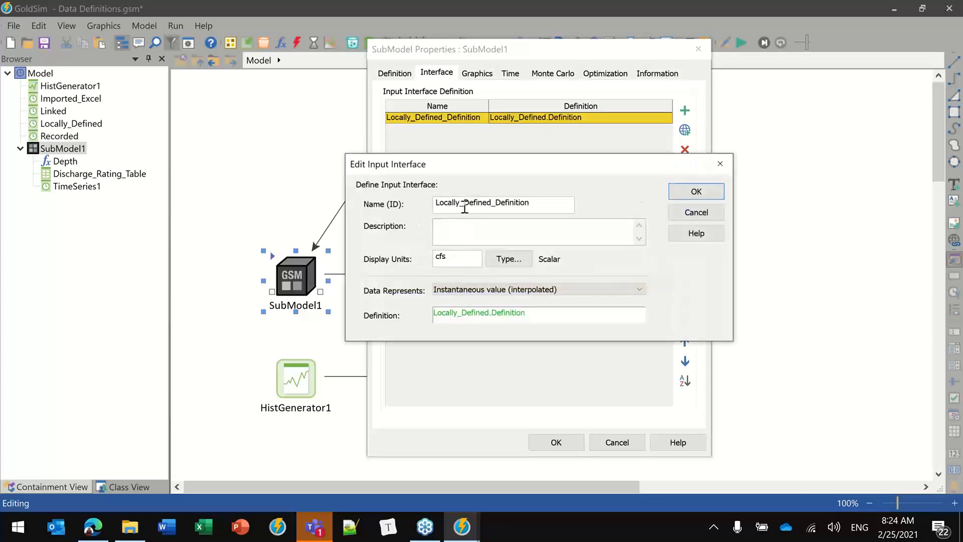
drag(440, 203, 526, 203)
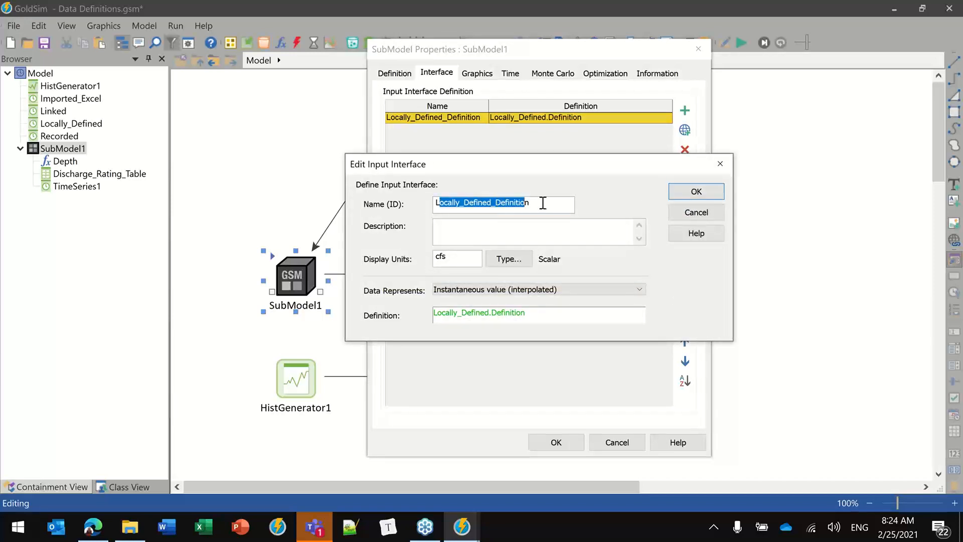
click(483, 206)
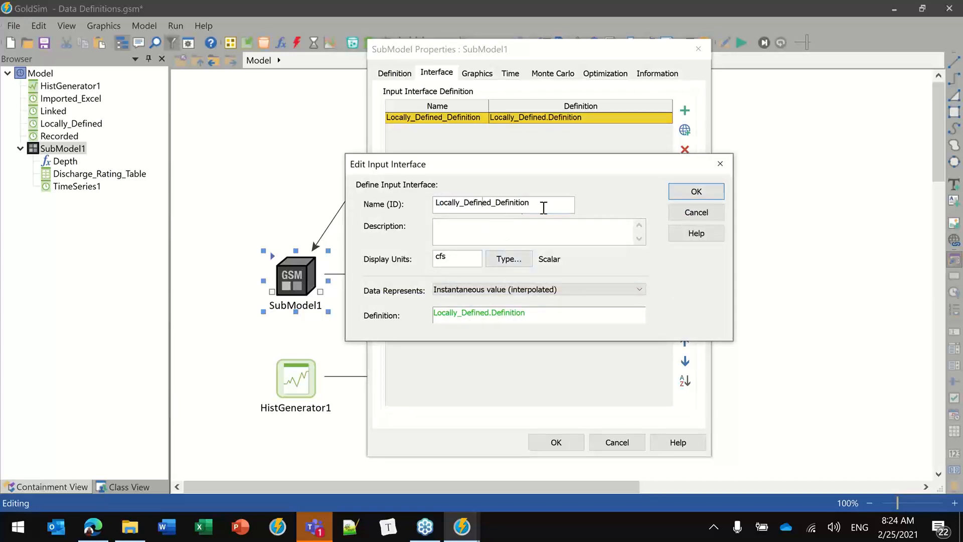
click(691, 213)
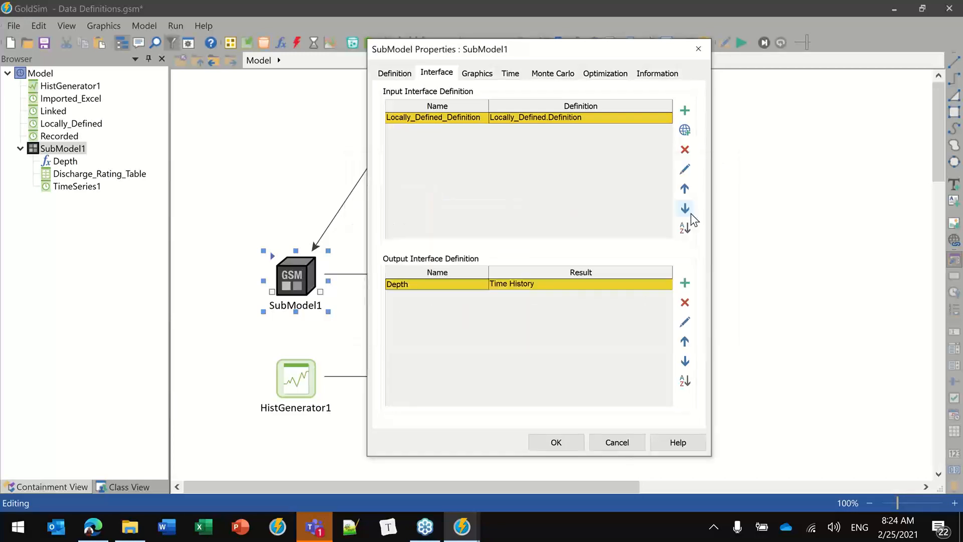
click(543, 441)
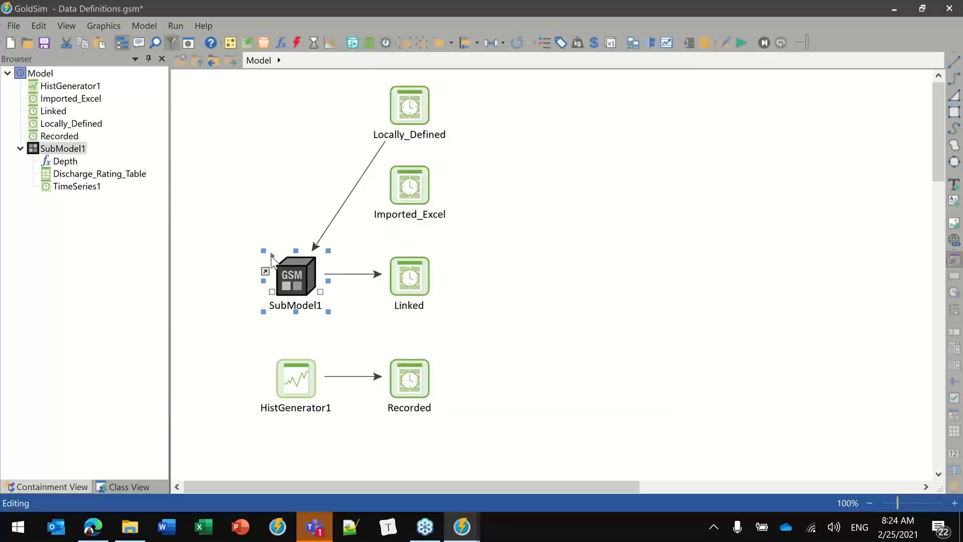
Look over the Depth calculation inside SubModel1, return to the top-level model and check SubModel1's summary.
mouse_move(271, 256)
double_click(273, 258)
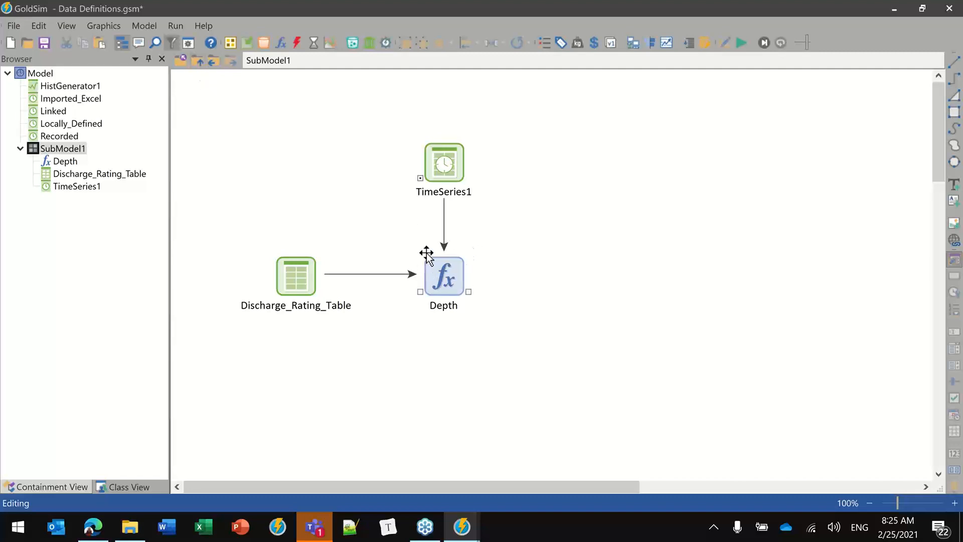
mouse_move(427, 254)
click(200, 61)
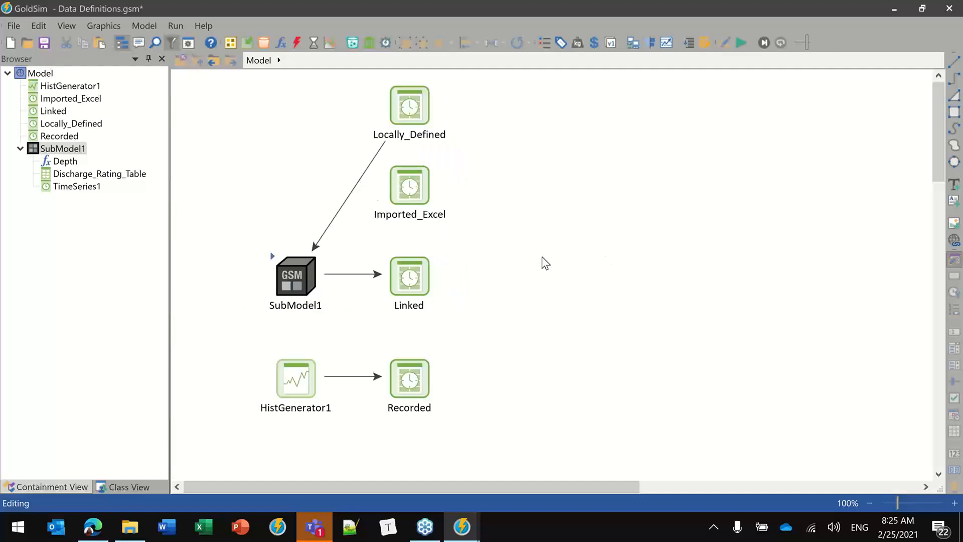
click(322, 264)
mouse_move(293, 281)
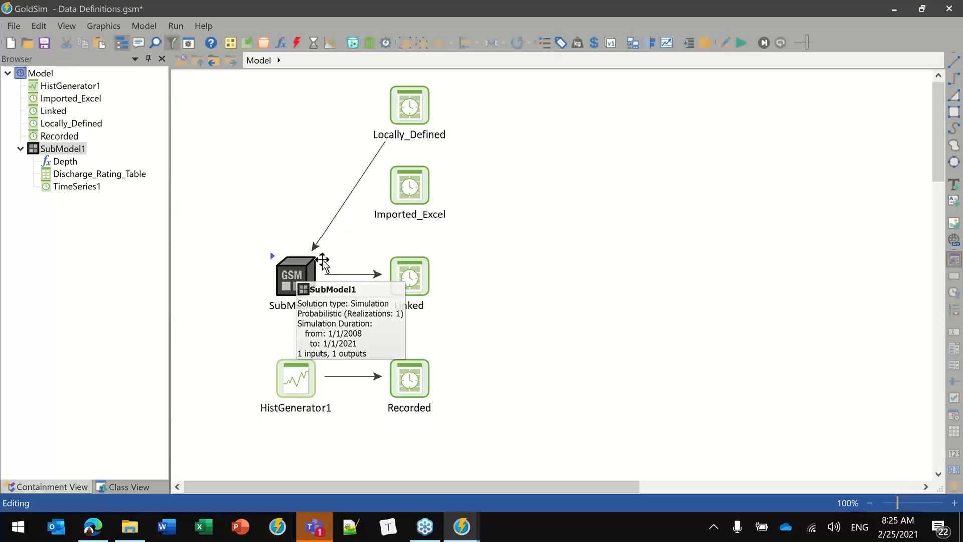
Check the data source and display units of the Linked time series element.
click(405, 276)
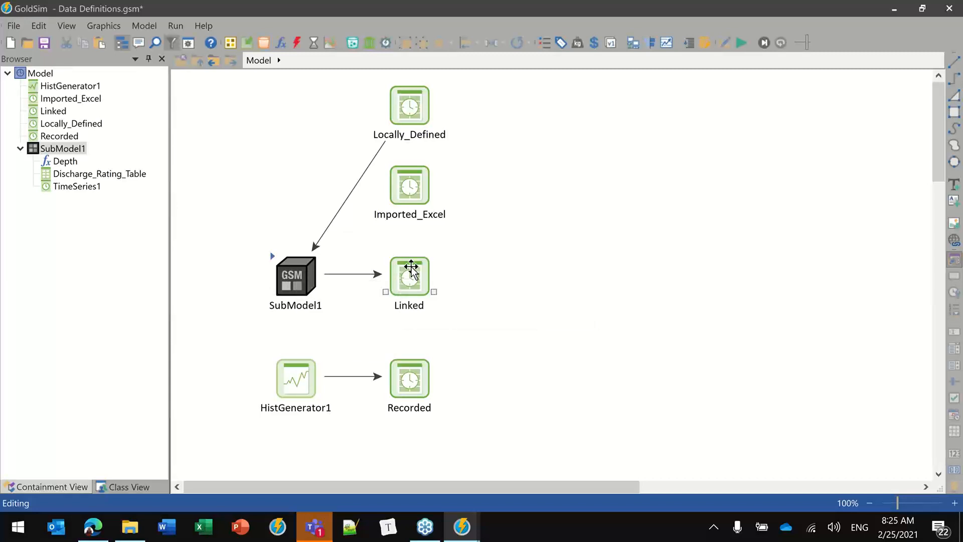
double_click(416, 262)
drag(462, 109, 580, 86)
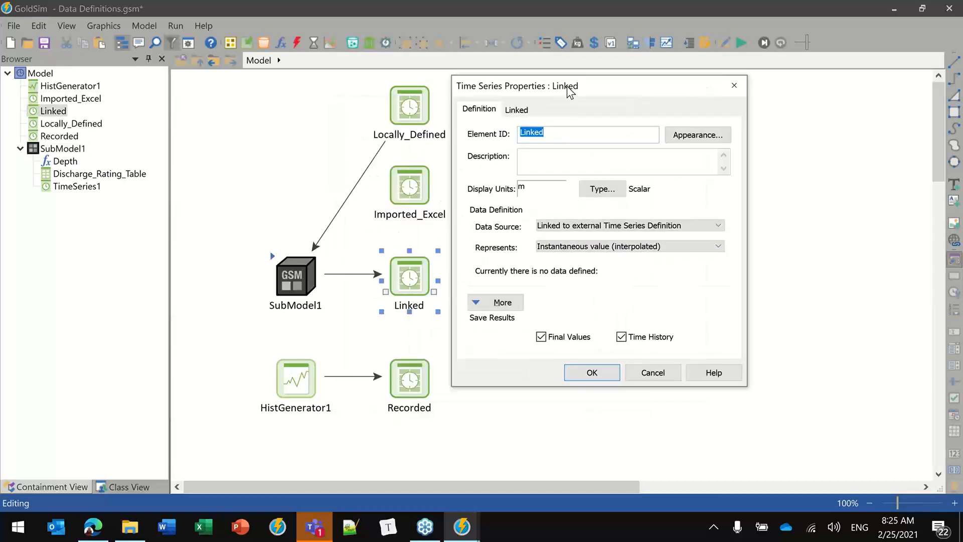
click(582, 370)
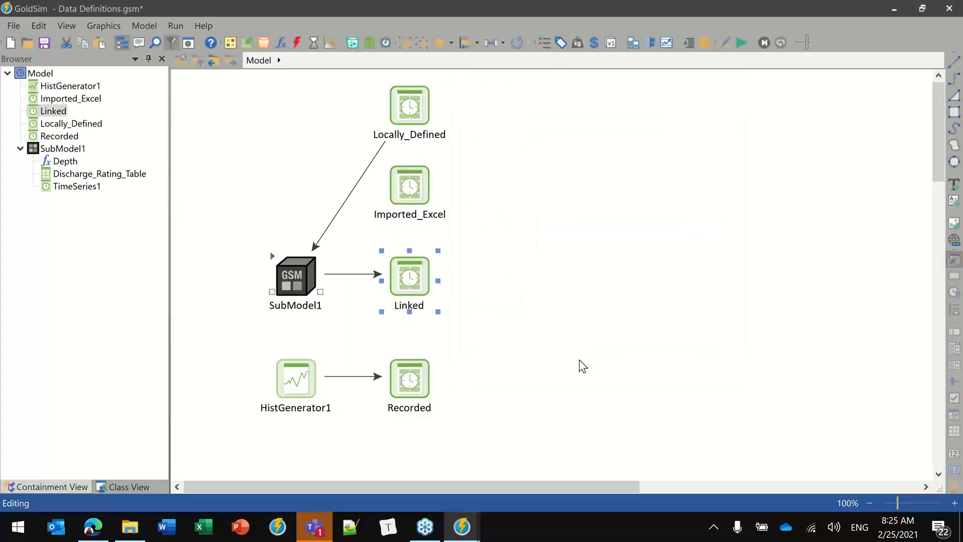
Inspect the output type and output definition of the Depth result in SubModel1's output interface.
double_click(296, 276)
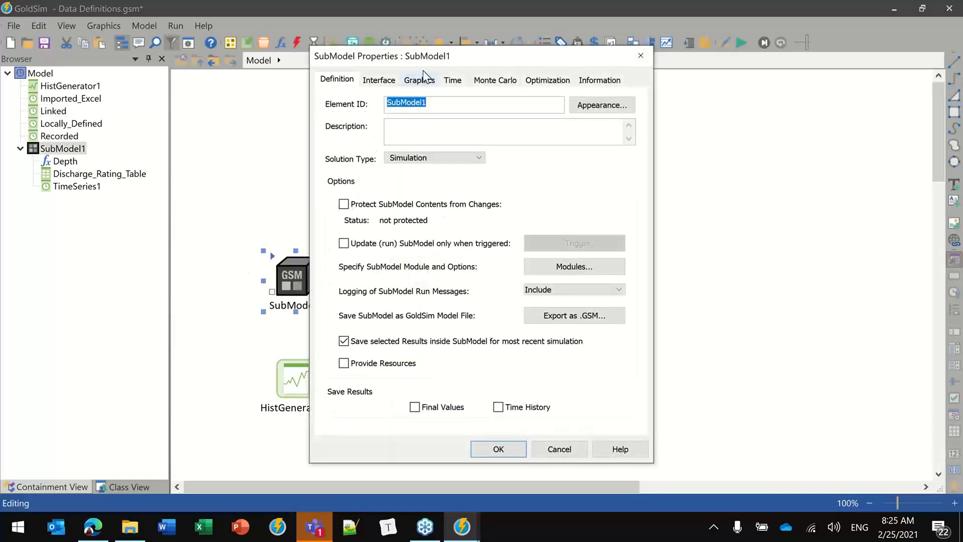
drag(424, 59, 591, 55)
click(547, 79)
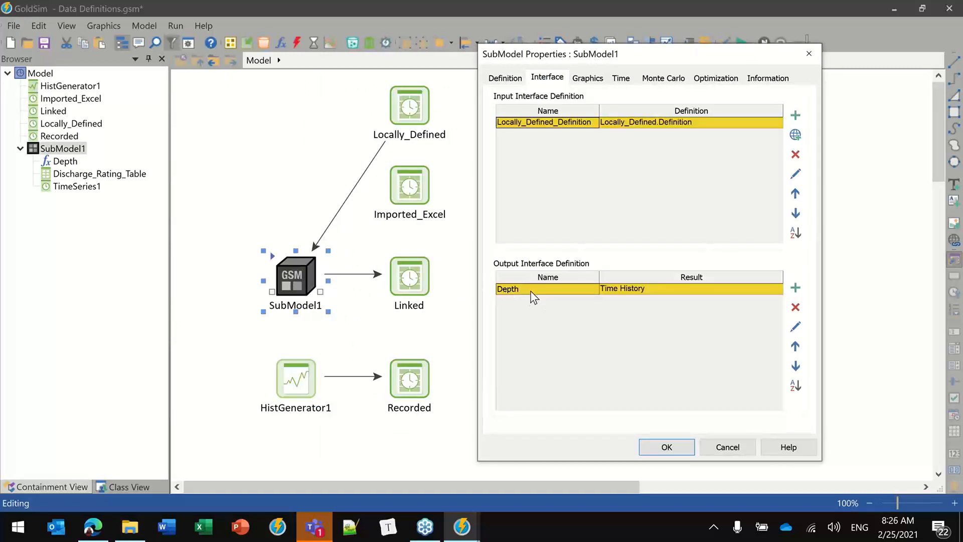
double_click(624, 289)
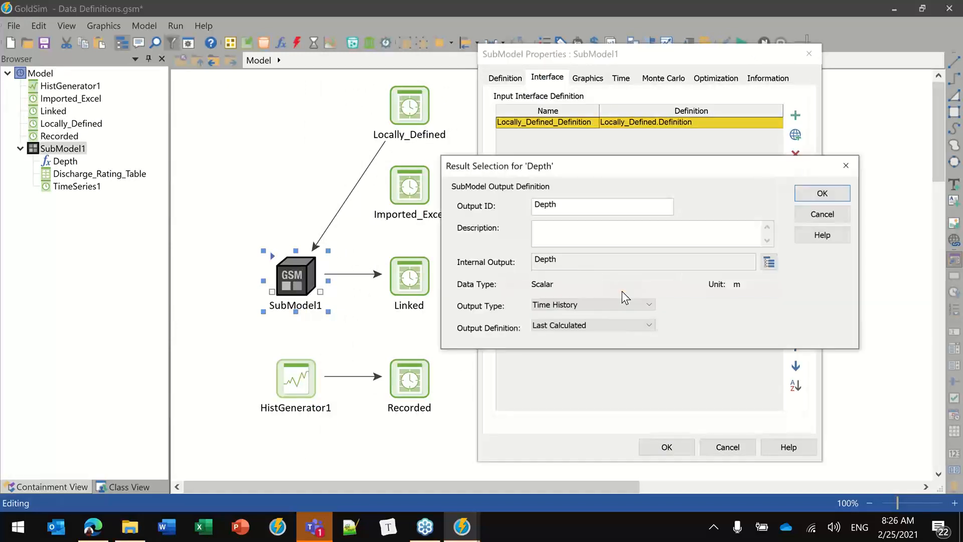
drag(580, 168, 599, 96)
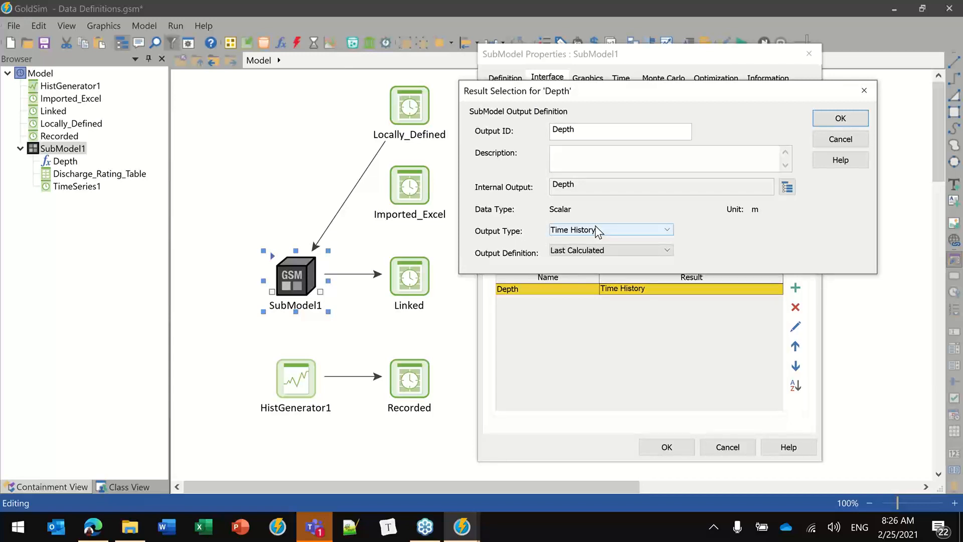
click(824, 123)
click(667, 447)
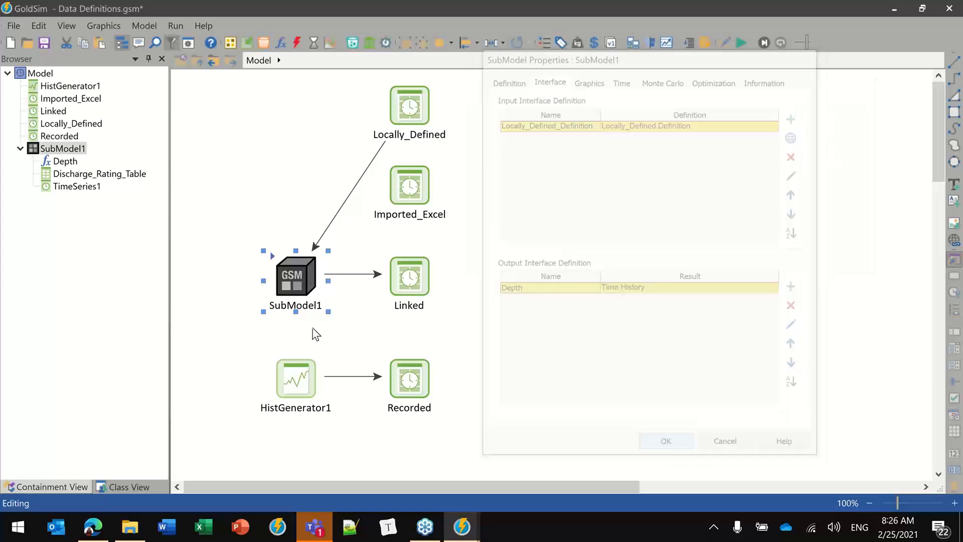
Check the type of the Depth output in SubModel1's list of outputs.
click(321, 292)
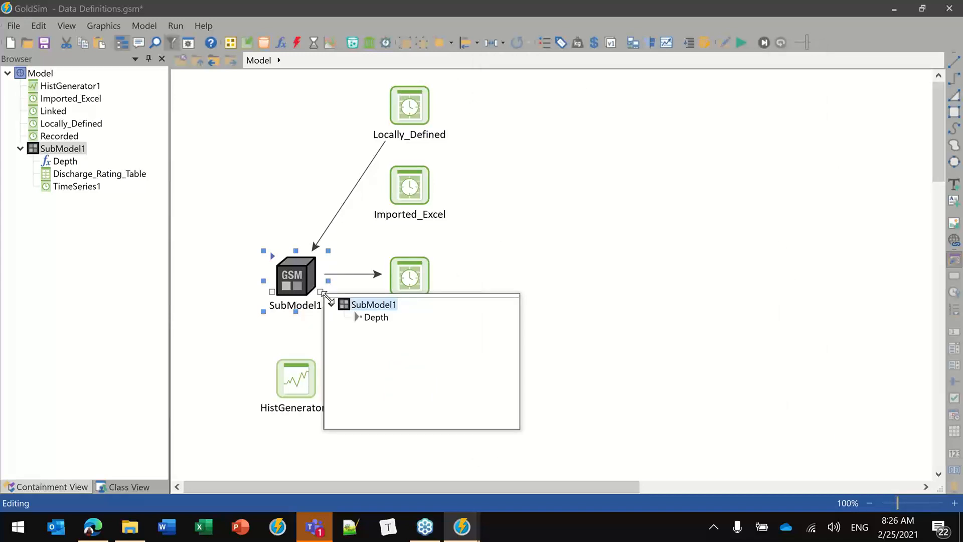
mouse_move(377, 316)
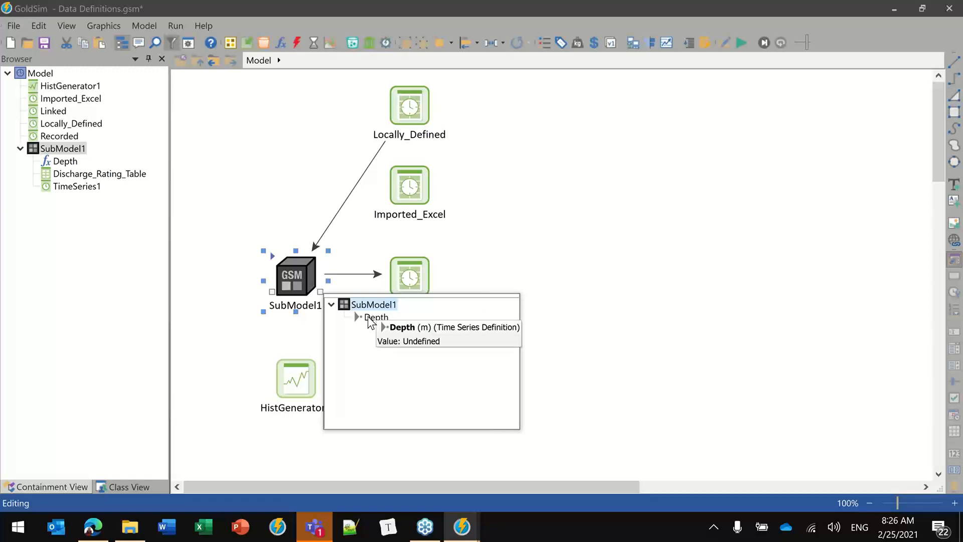
click(575, 277)
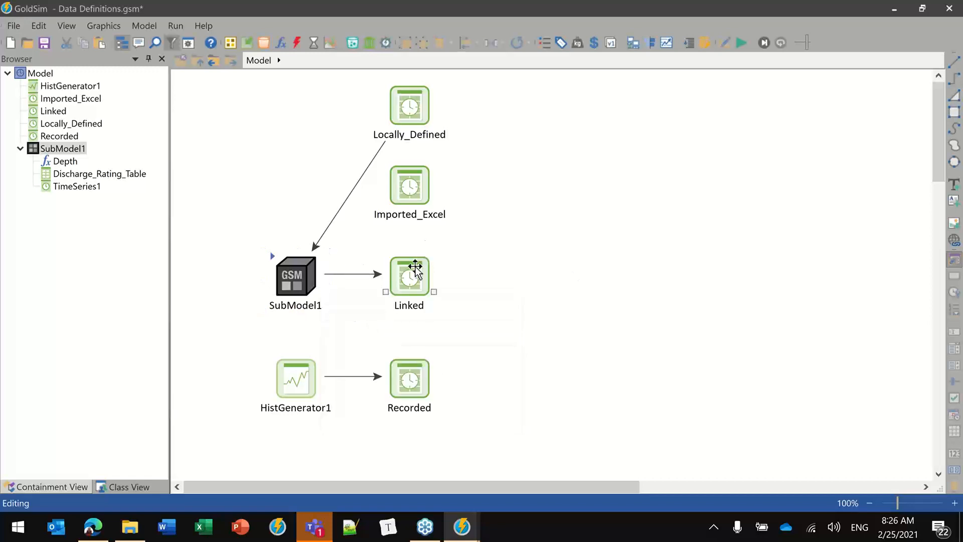
Show element subitems in the model browser and expand SubModel1 to reveal its interface inputs and outputs.
mouse_move(410, 269)
right_click(93, 246)
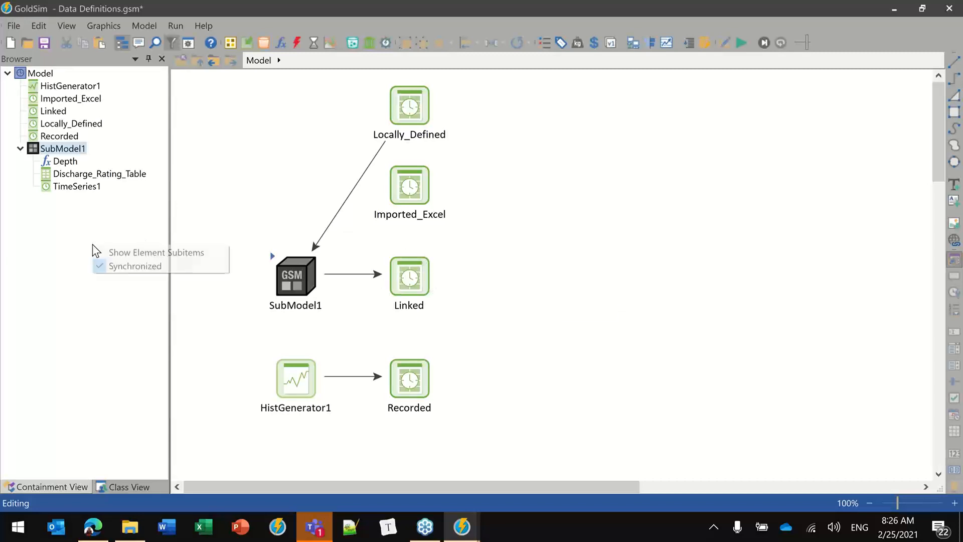
right_click(67, 236)
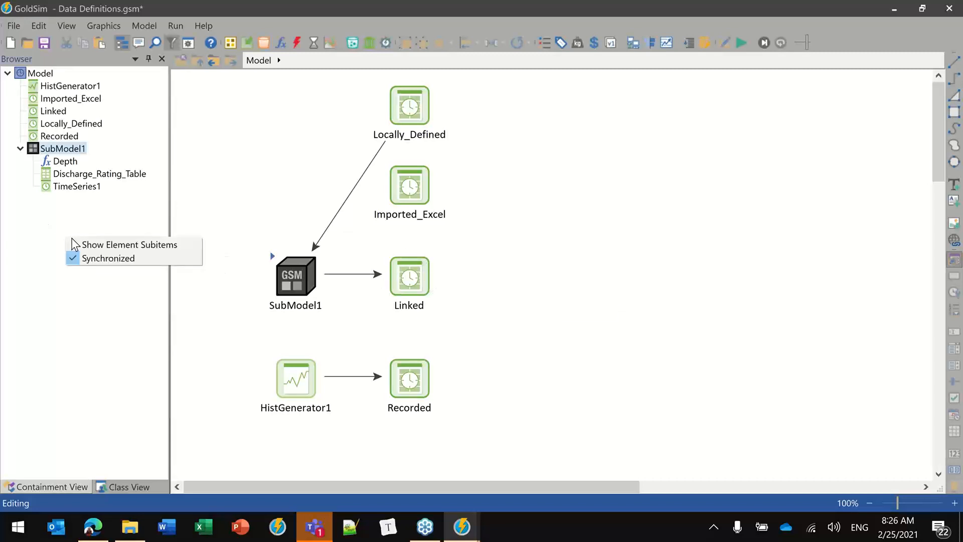
click(104, 245)
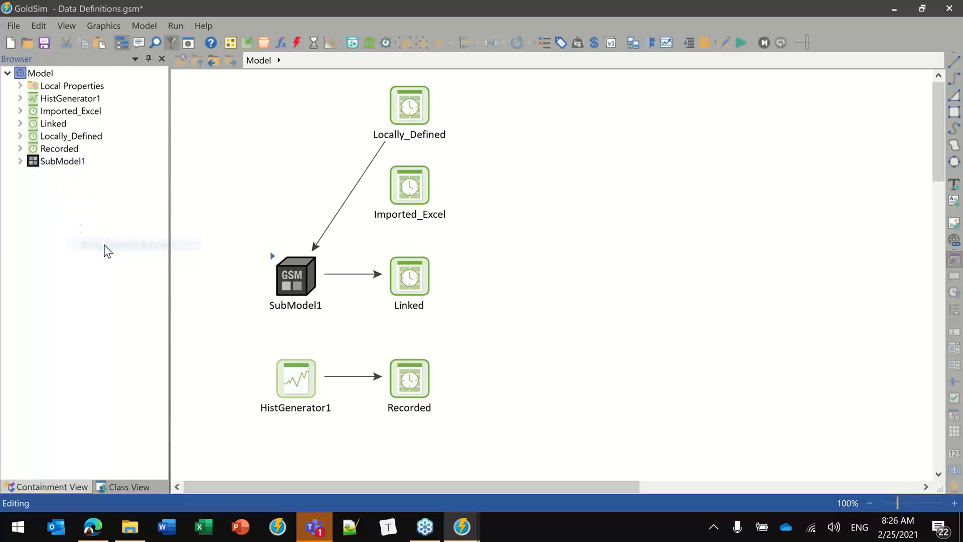
click(20, 161)
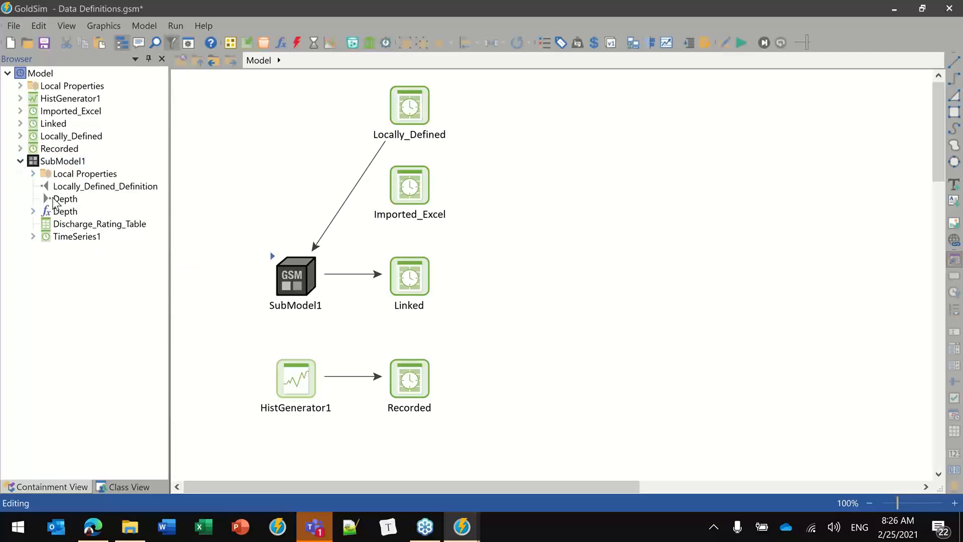
mouse_move(53, 199)
Inspect the Recorded time series element's definition, its recording options and the recorded data values.
click(295, 378)
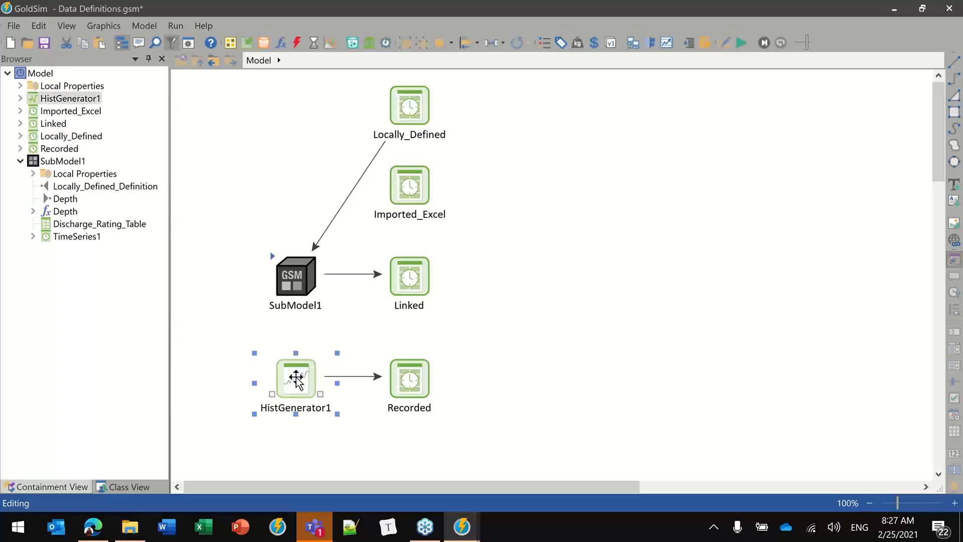
mouse_move(297, 380)
double_click(410, 378)
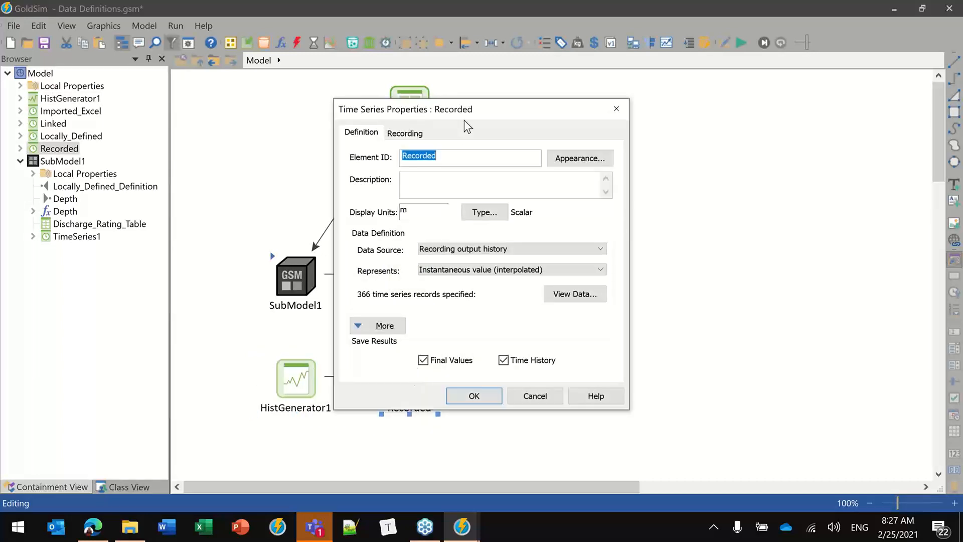
drag(491, 111, 649, 105)
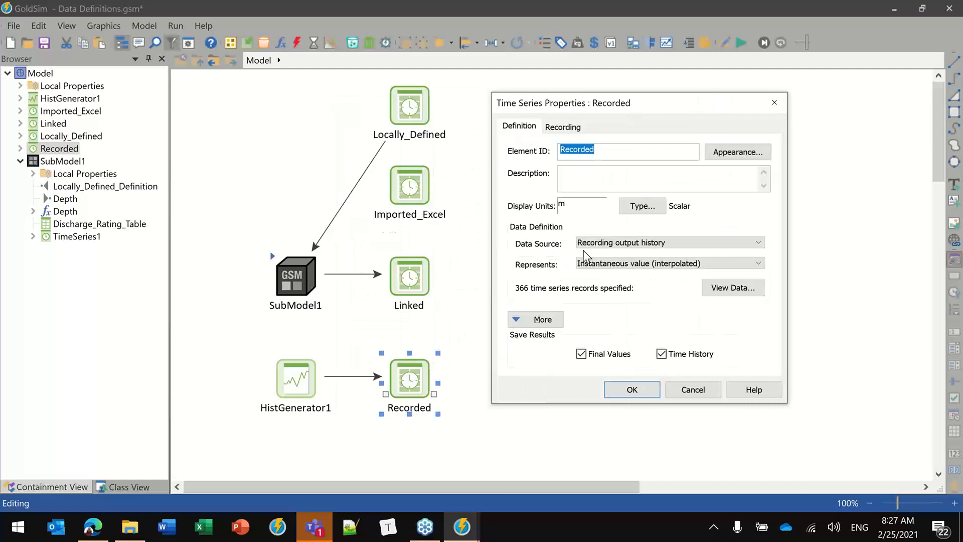
click(563, 128)
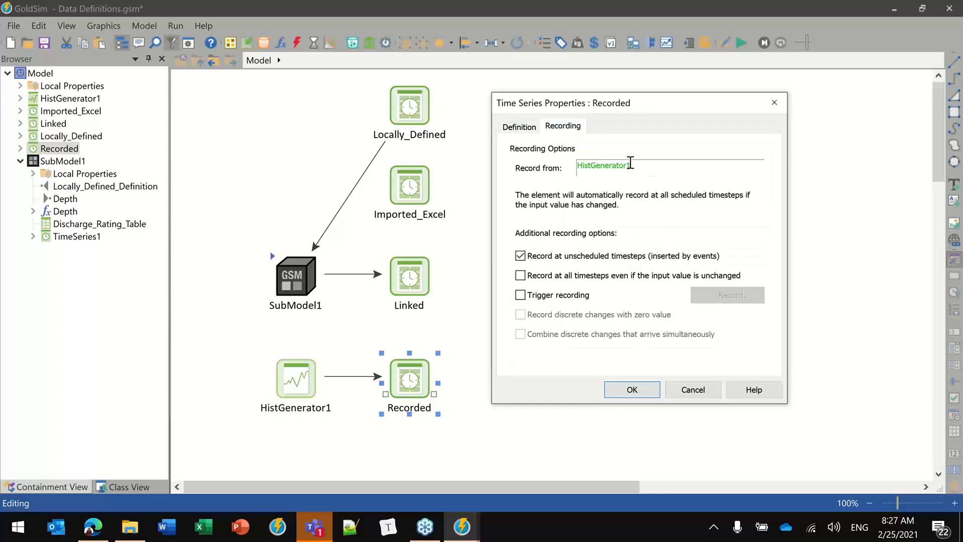
click(519, 127)
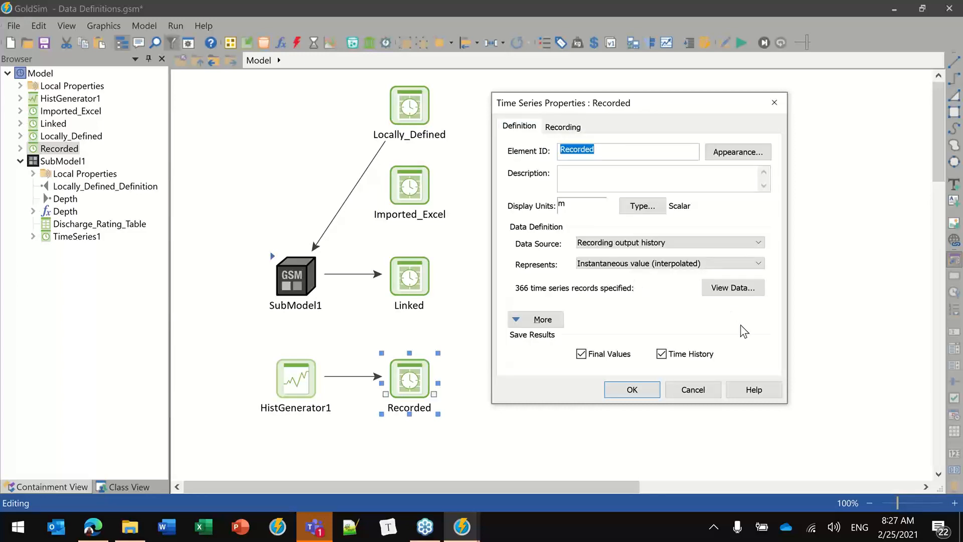
click(732, 291)
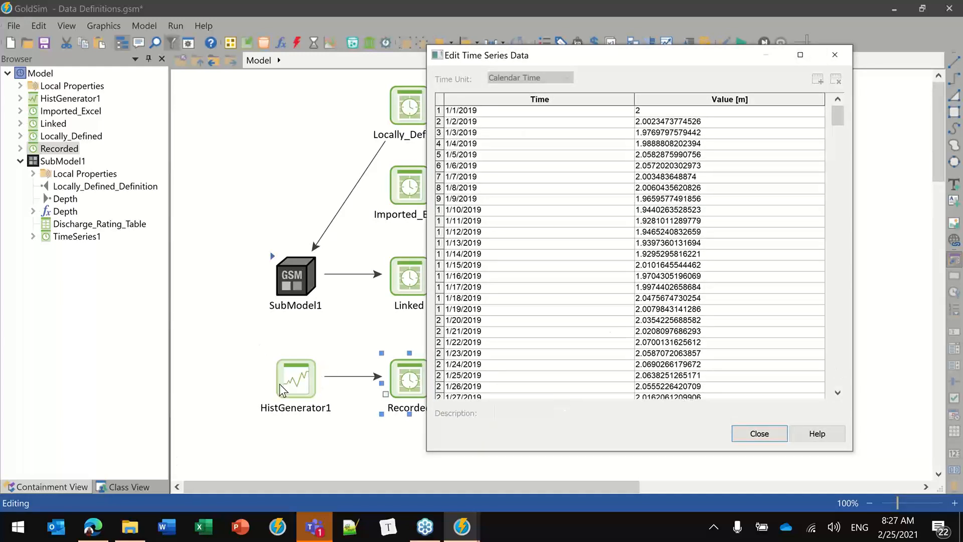
click(759, 434)
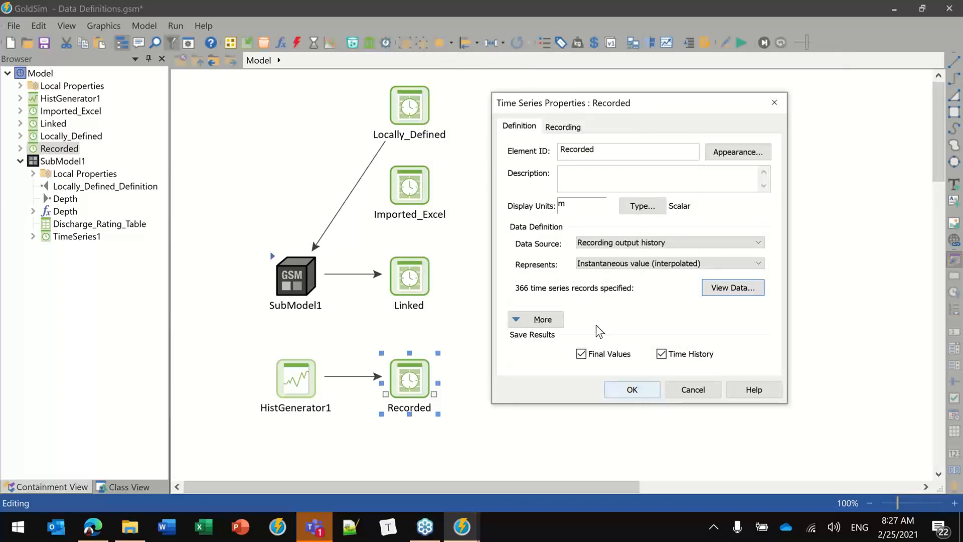
Change the Recorded element's data source to Locally defined data, check its editable data table and close its properties.
click(595, 245)
click(593, 254)
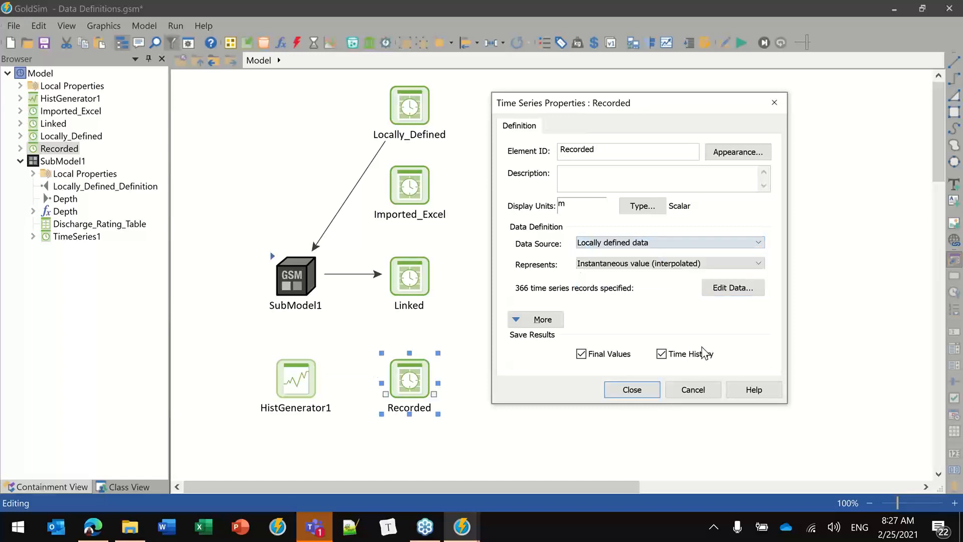
click(732, 286)
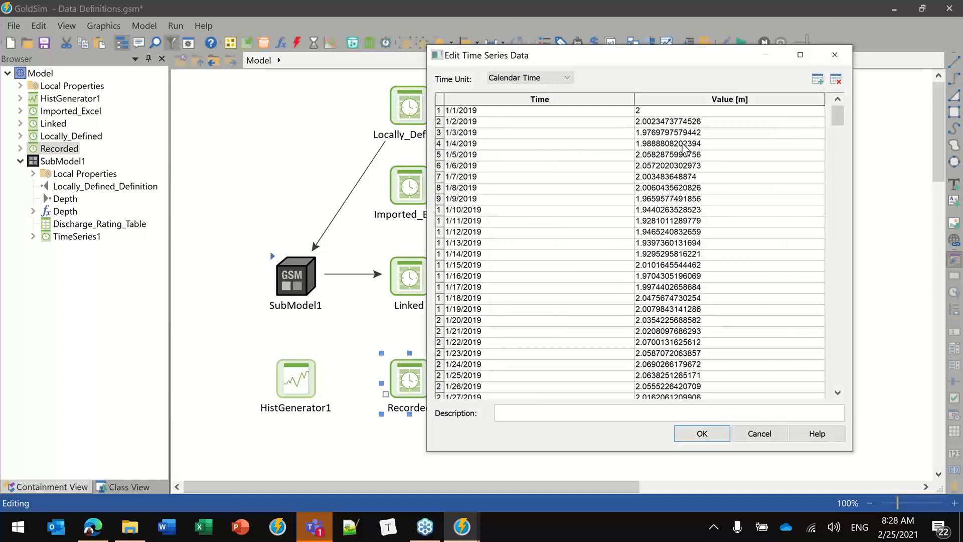
click(839, 51)
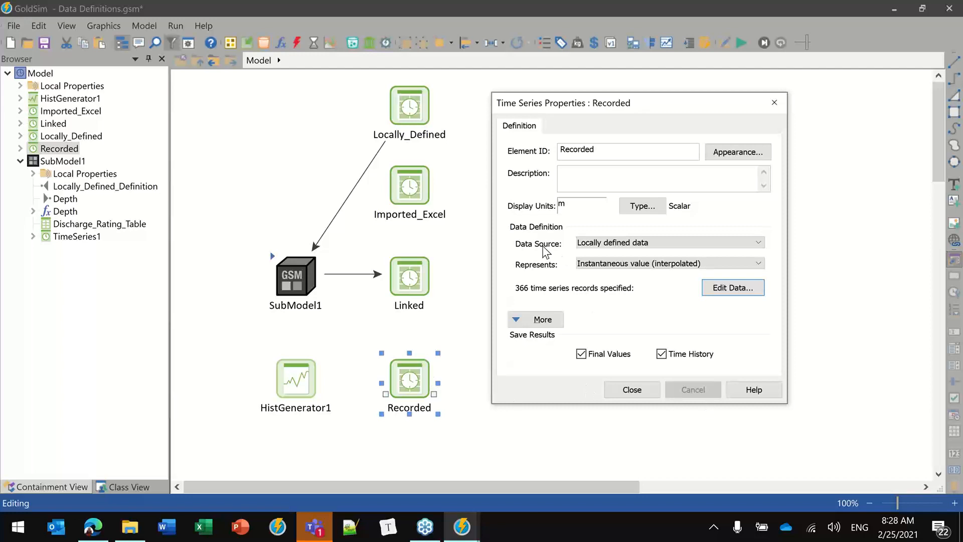
click(634, 390)
click(543, 290)
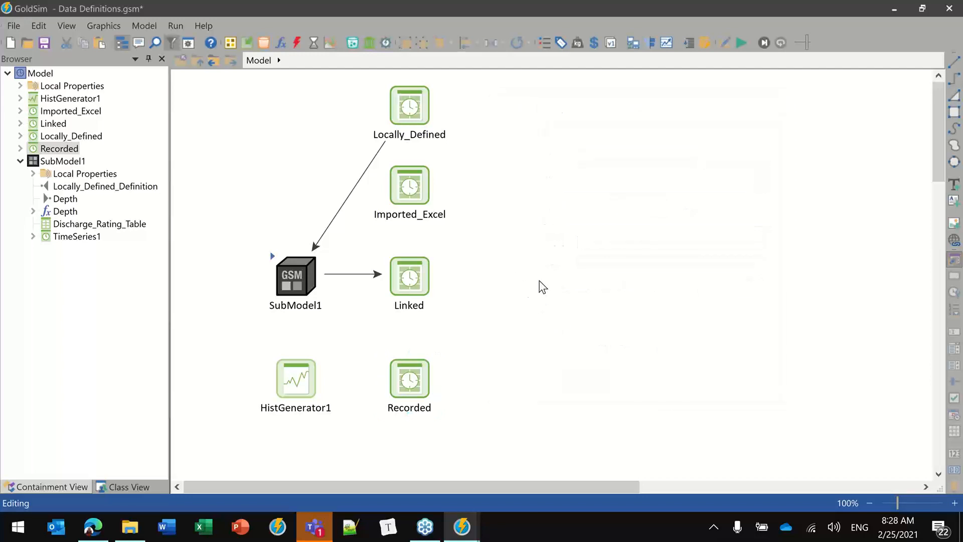
Open the model Advanced TS Properties.gsm without saving the changes to Data Definitions.gsm.
click(28, 43)
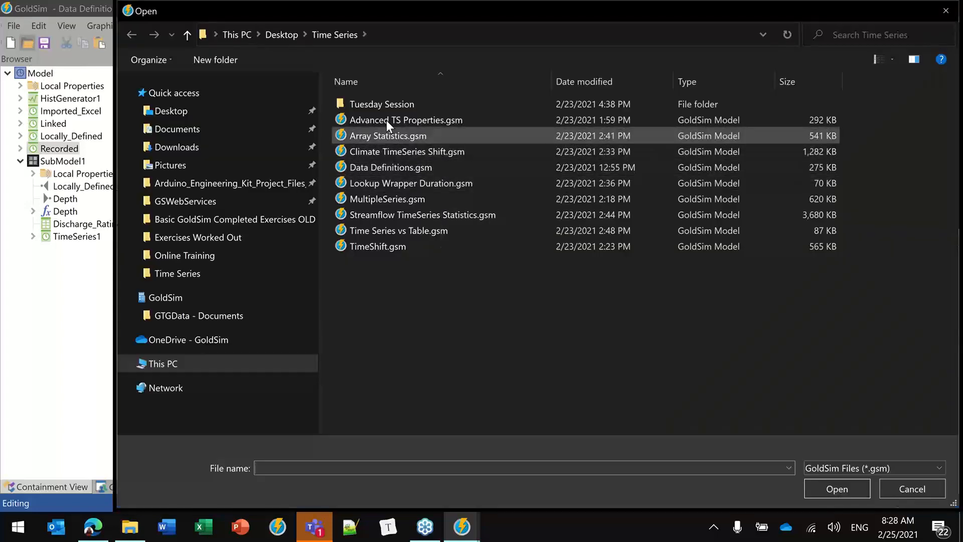
double_click(386, 120)
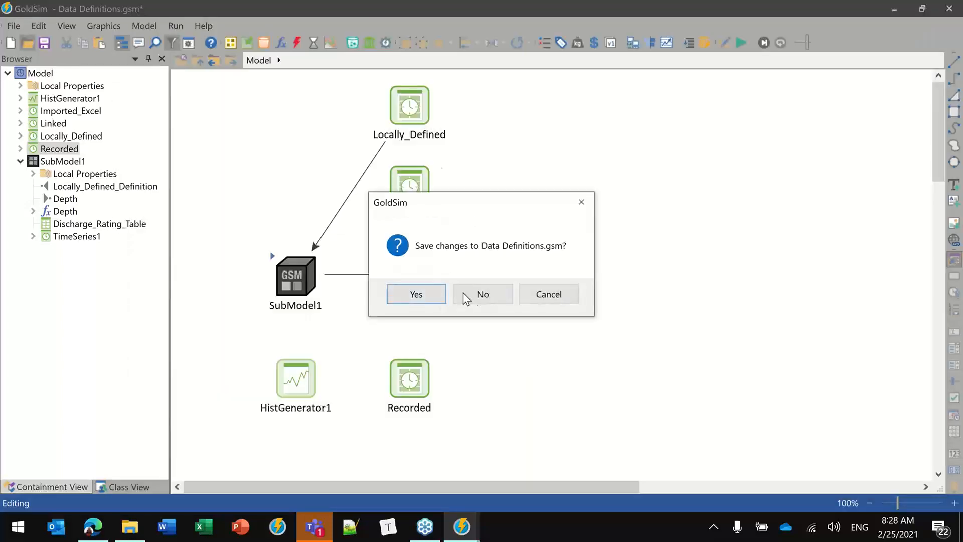
click(465, 295)
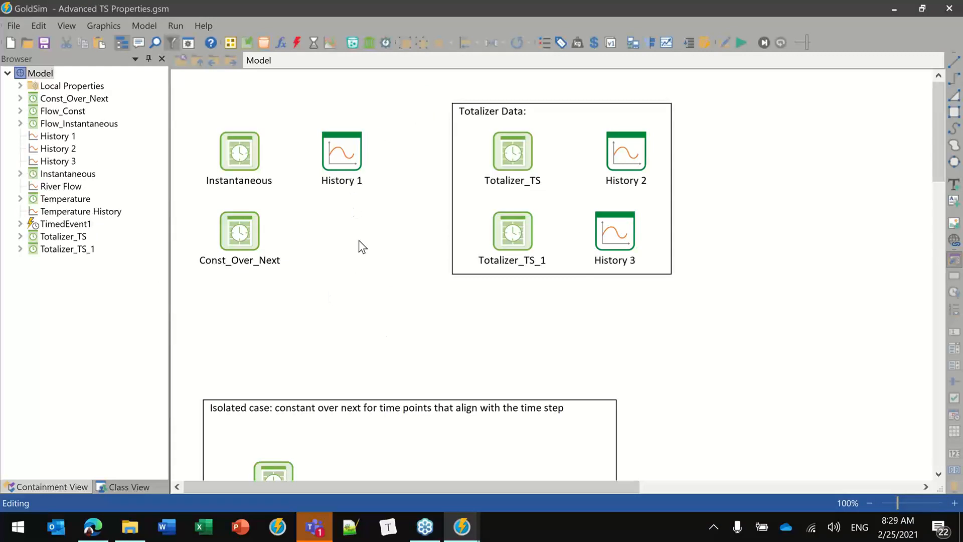
Examine the Instantaneous time series element's definition and its locally defined data table.
click(242, 153)
double_click(241, 153)
drag(464, 115, 524, 80)
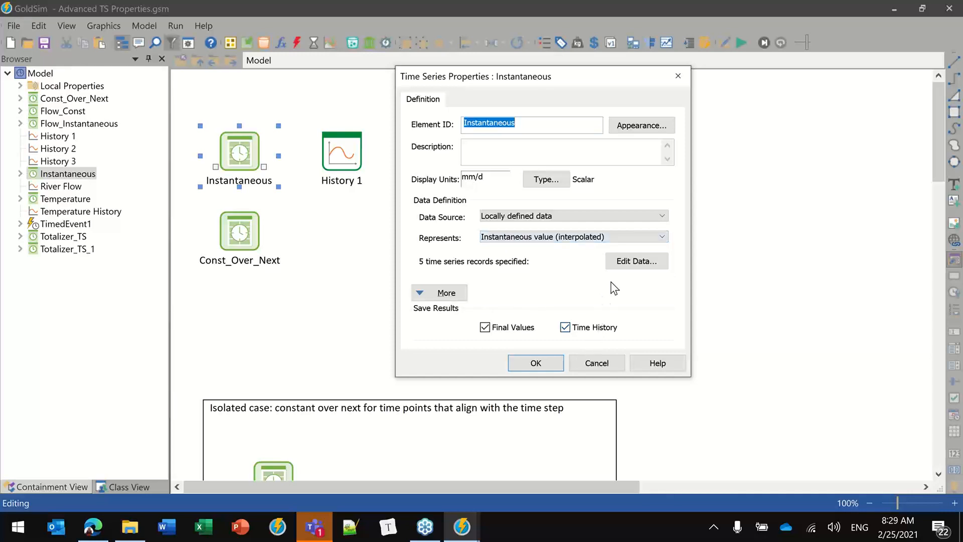
click(622, 265)
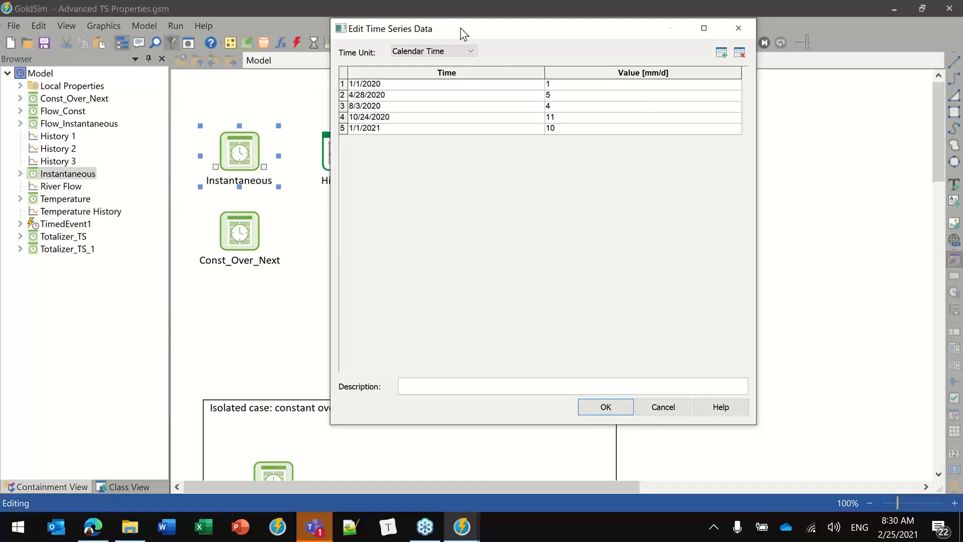
mouse_move(519, 32)
mouse_down()
mouse_move(535, 60)
mouse_move(530, 32)
mouse_up()
drag(577, 38, 582, 37)
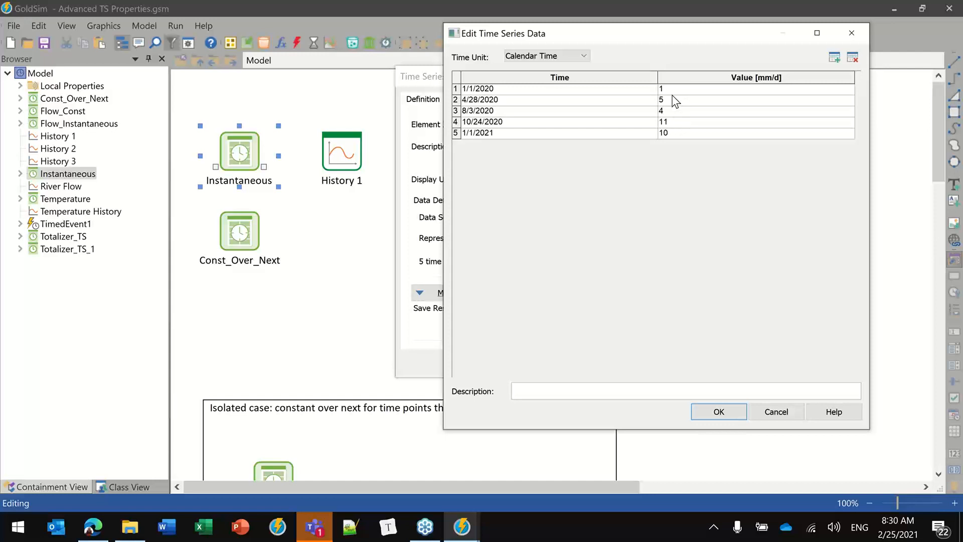
click(736, 416)
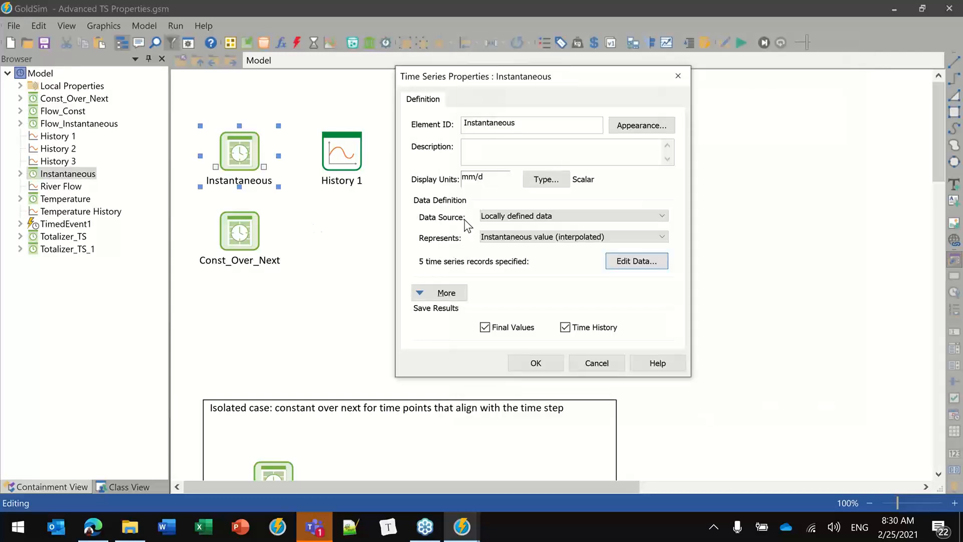
Review the options for what the Instantaneous element's data represents, keeping Instantaneous value (interpolated).
click(502, 238)
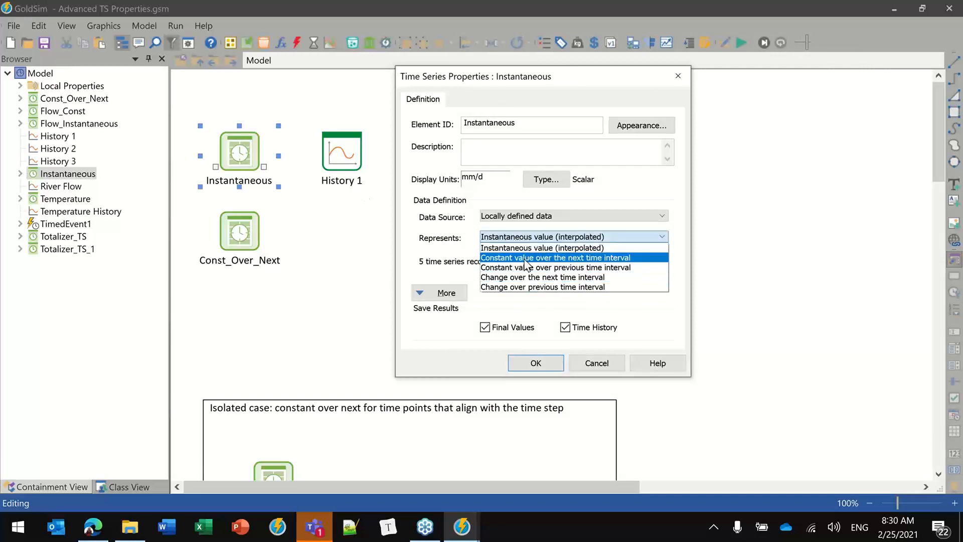
click(464, 229)
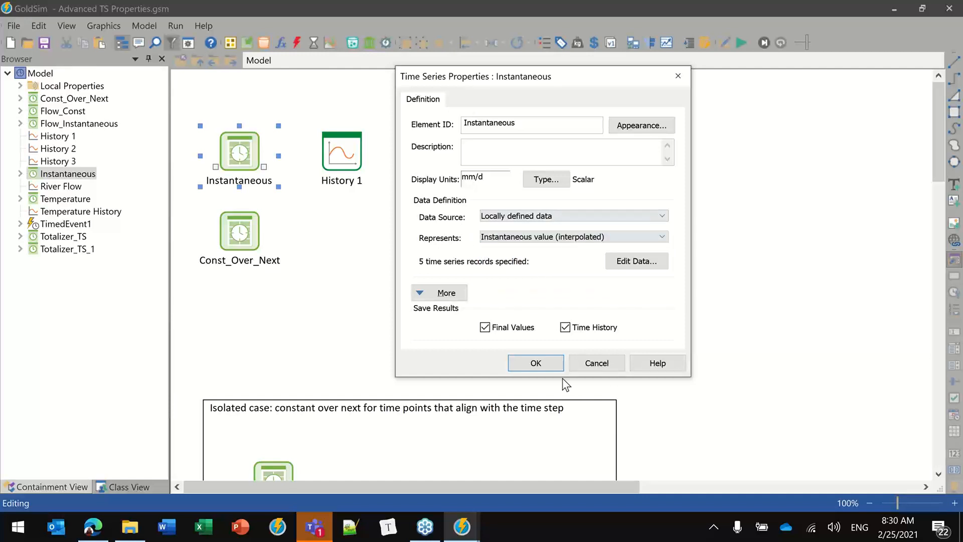
click(517, 363)
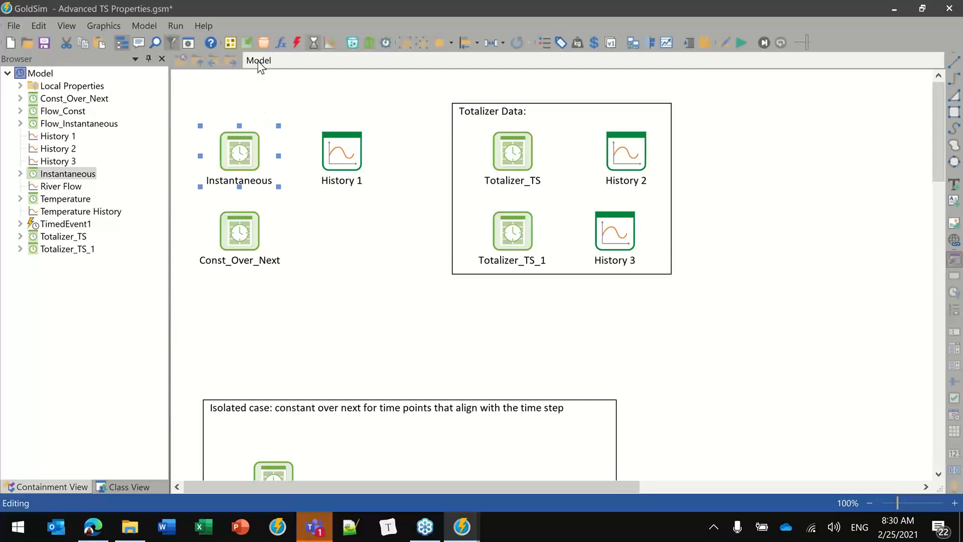
Run the simulation and compare the Instantaneous and Const Over Next curves in an enlarged History 1 chart.
click(741, 43)
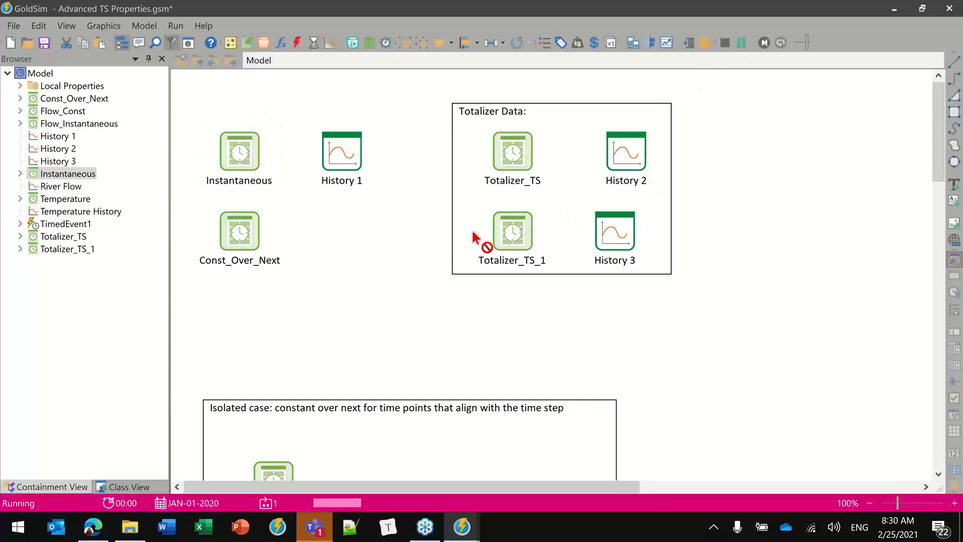
click(481, 281)
double_click(354, 149)
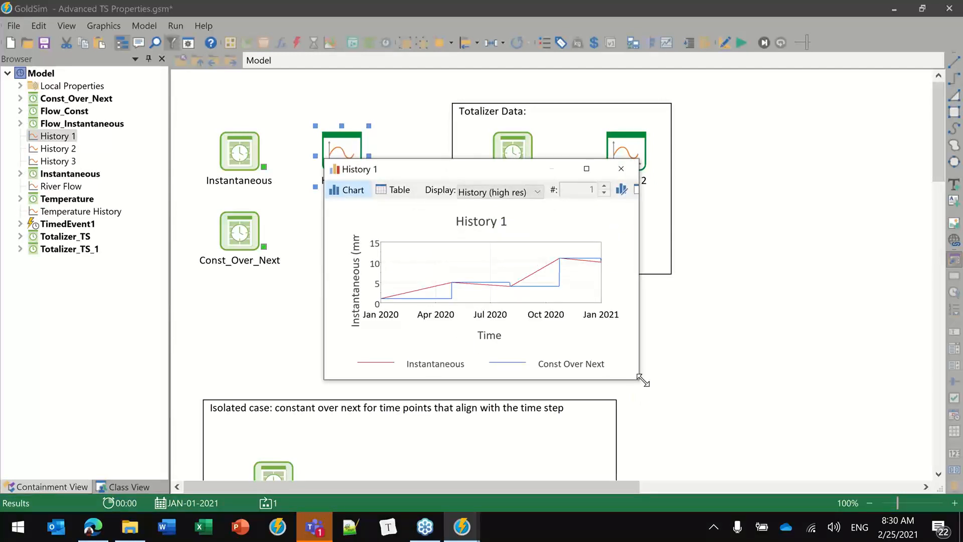
drag(641, 380, 721, 457)
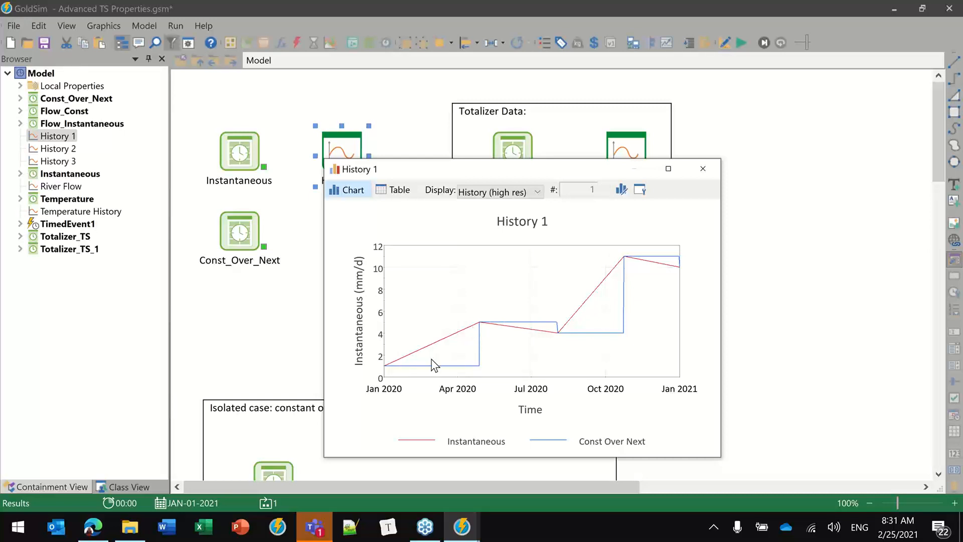
key(Escape)
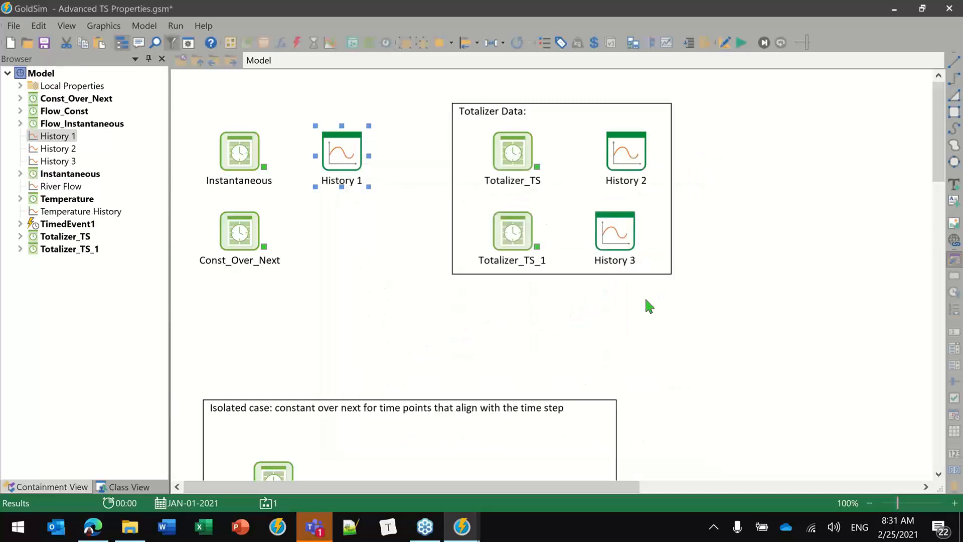
Return the model from Result Mode to Edit Mode.
click(644, 296)
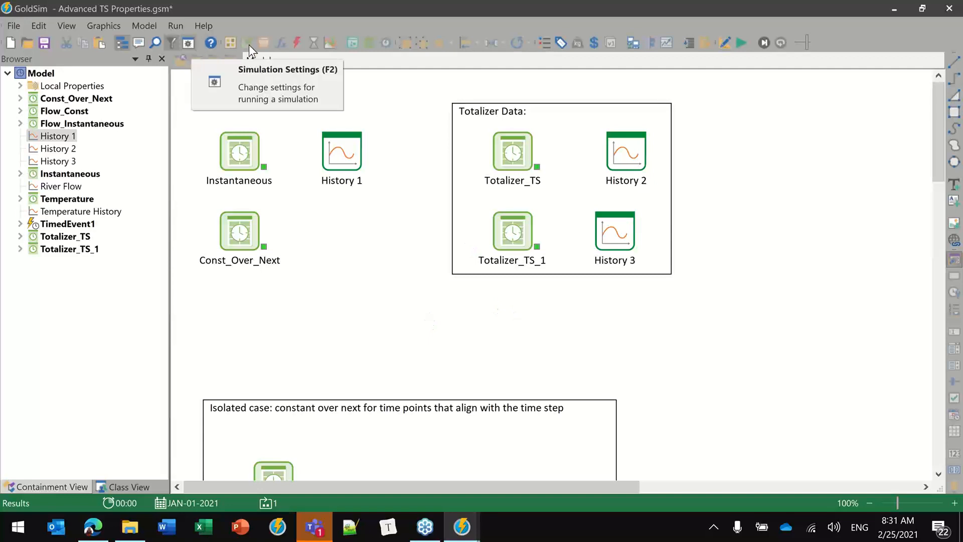
click(725, 42)
click(471, 307)
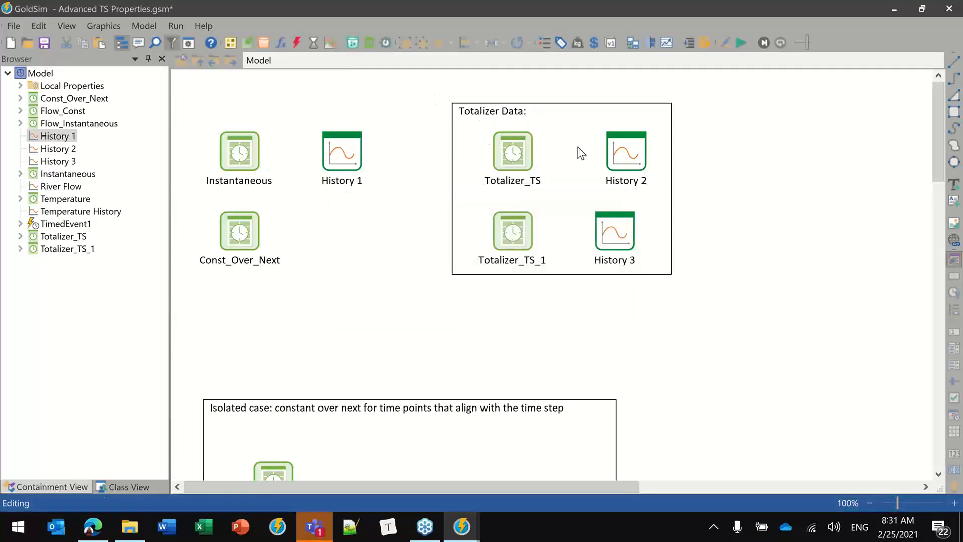
Move the whole Totalizer Data box with its elements slightly closer to History 1.
drag(723, 313, 721, 314)
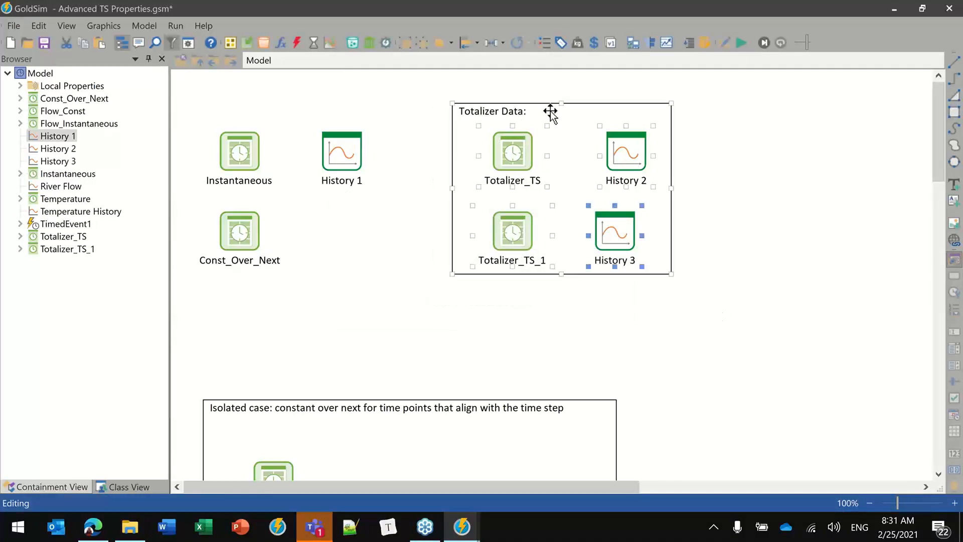
drag(550, 110, 512, 109)
click(414, 163)
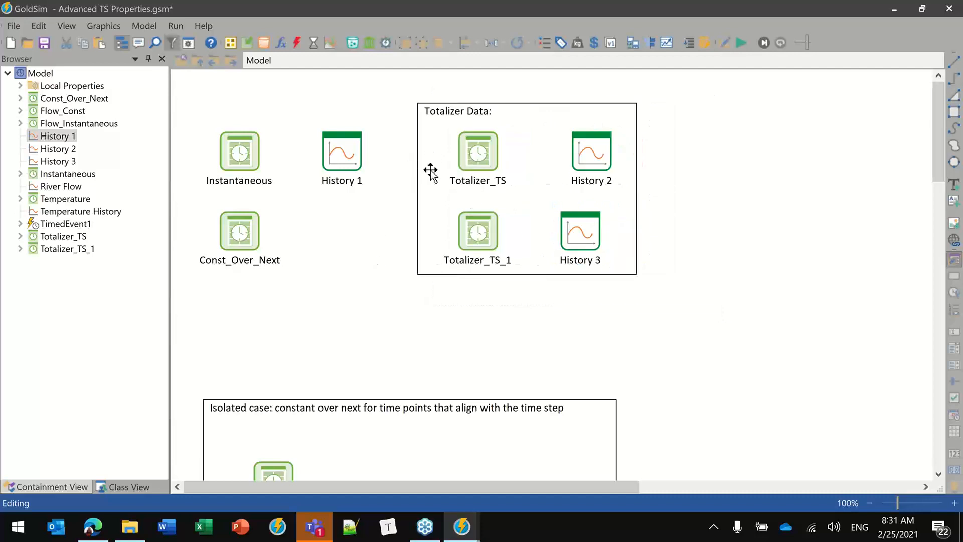
Examine the Totalizer_TS element's definition, advanced output settings and time series data table.
mouse_move(485, 155)
double_click(485, 161)
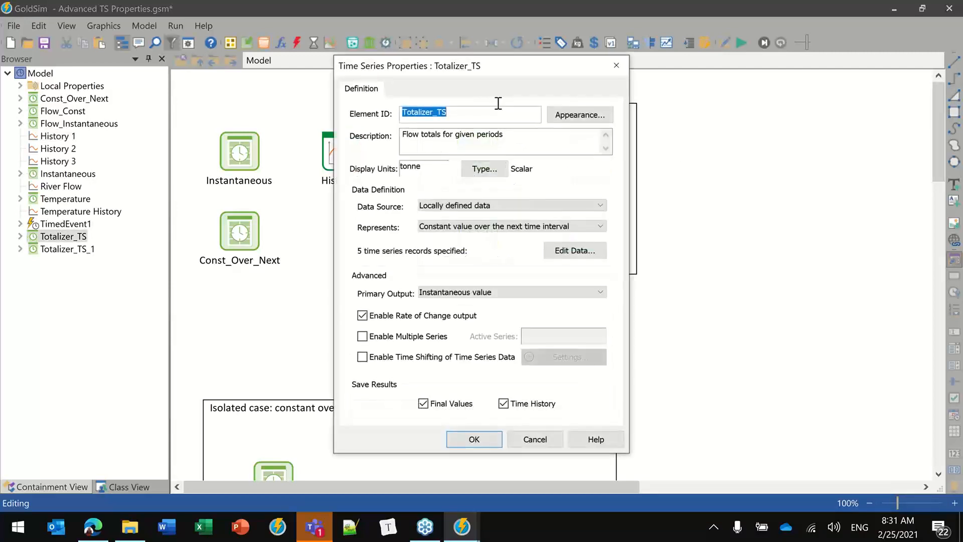
click(595, 251)
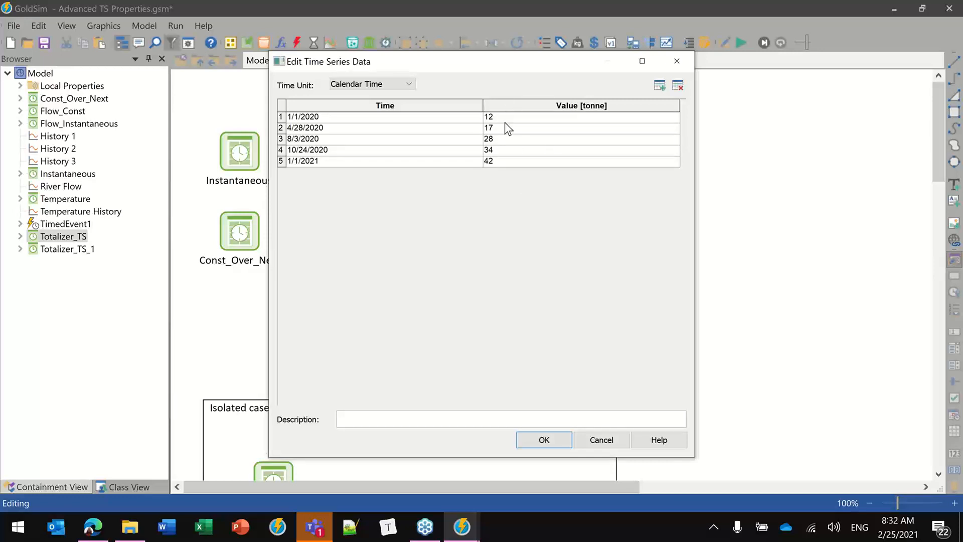
Close the Totalizer_TS data and properties, inspect its Rate_of_Change output, and check the time display units in the simulation settings.
click(541, 440)
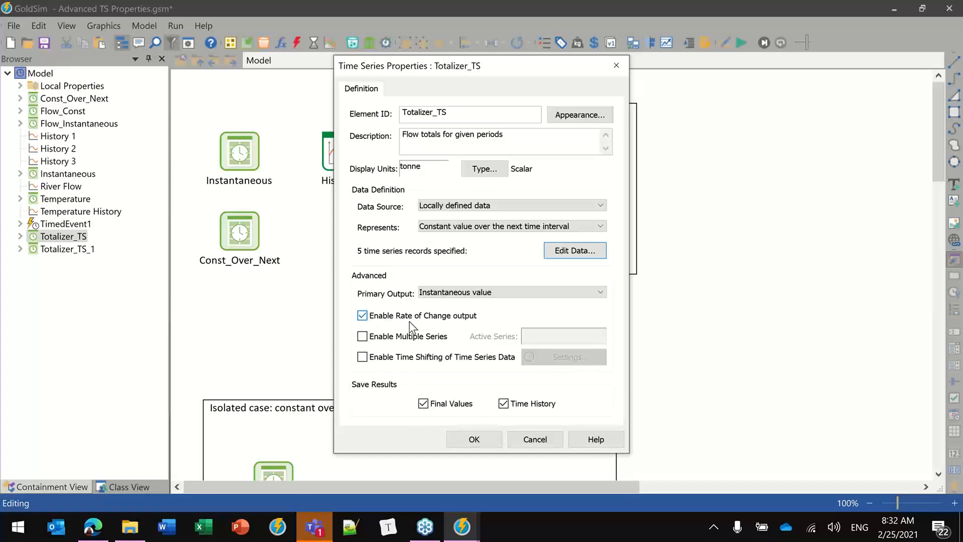
click(474, 439)
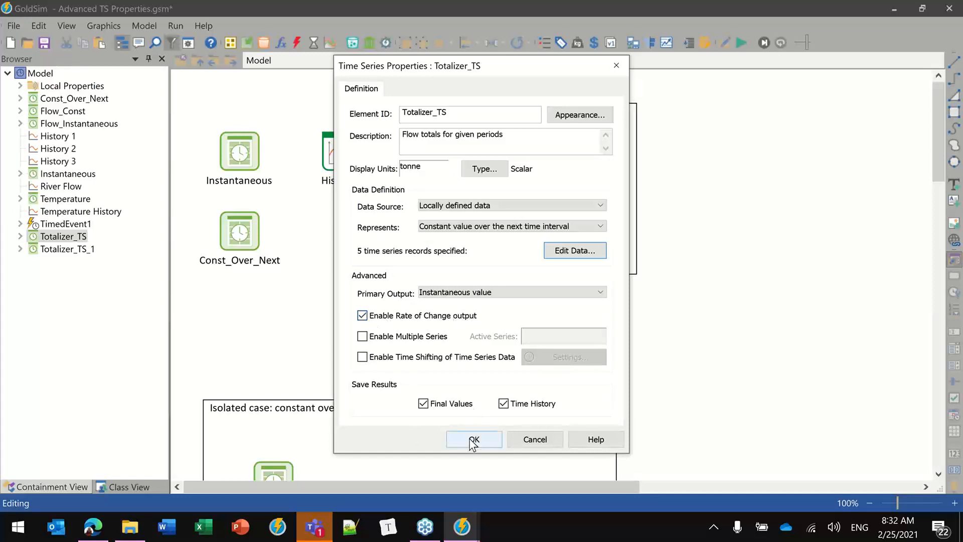
click(500, 165)
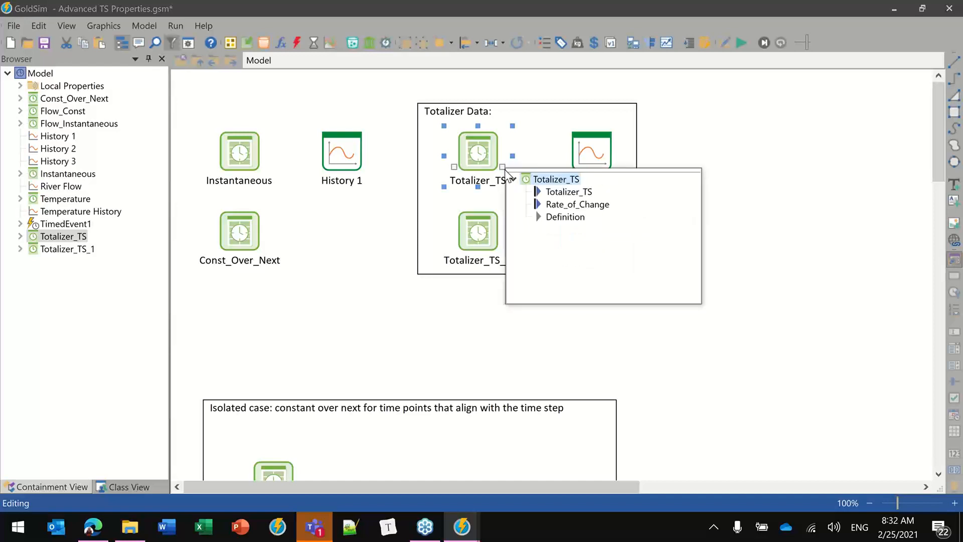
mouse_move(561, 210)
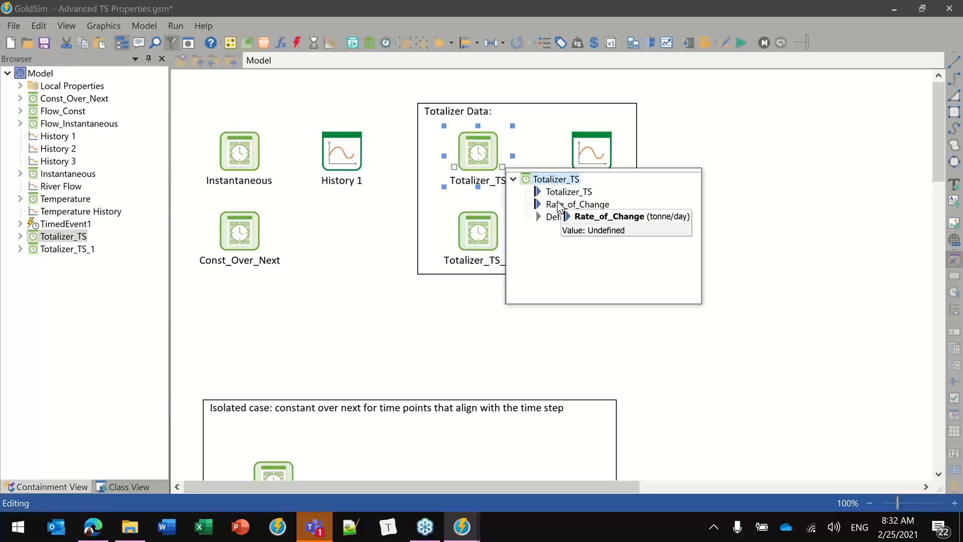
click(189, 43)
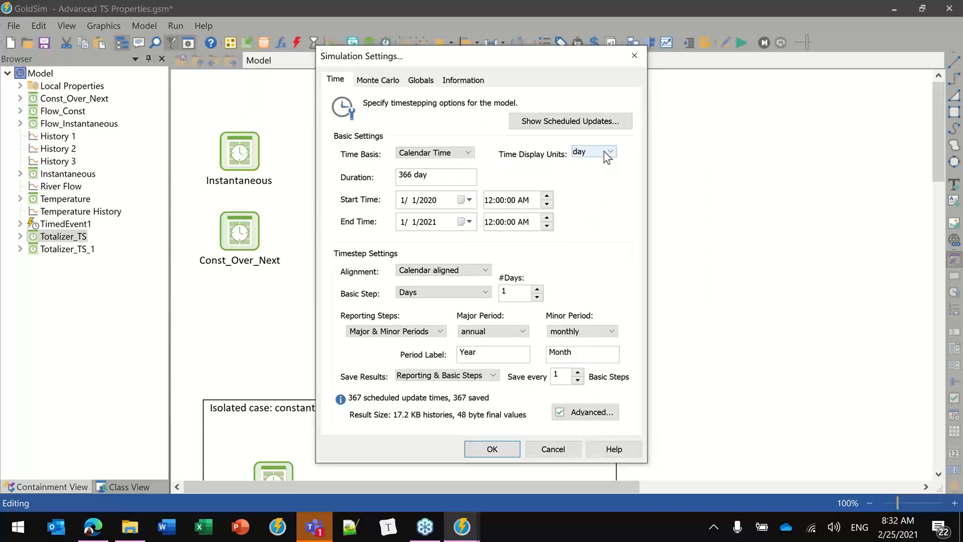
click(494, 448)
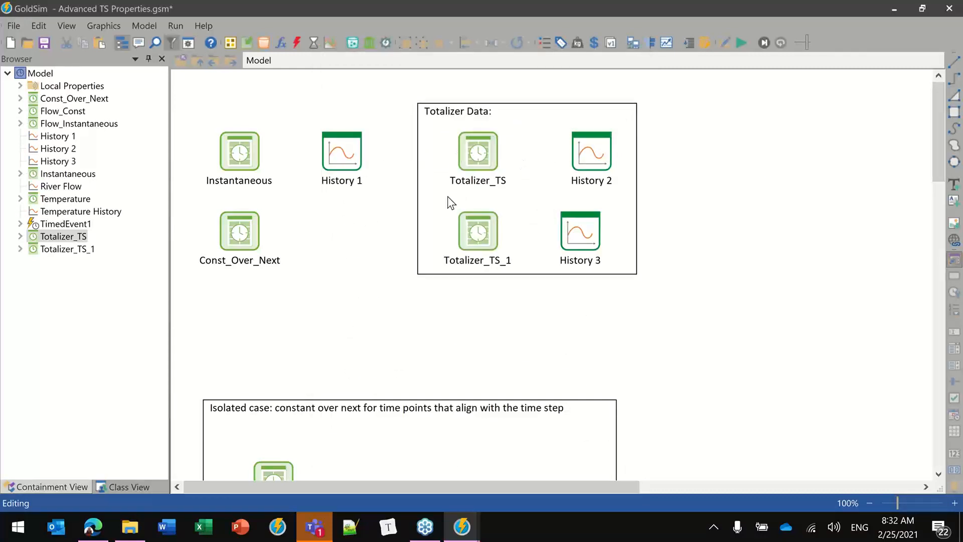
Compare what the data represents in the definitions of Totalizer_TS and Totalizer_TS_1.
double_click(487, 151)
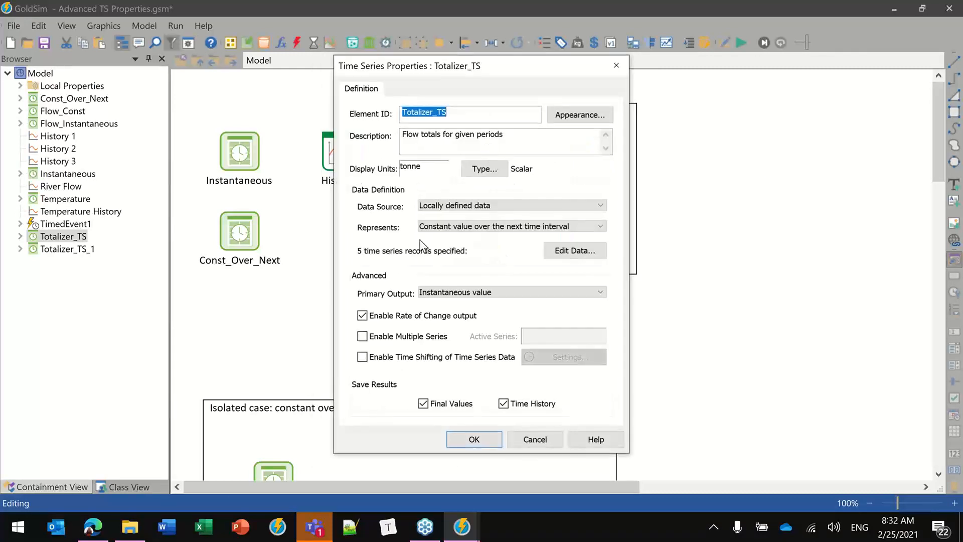
click(453, 443)
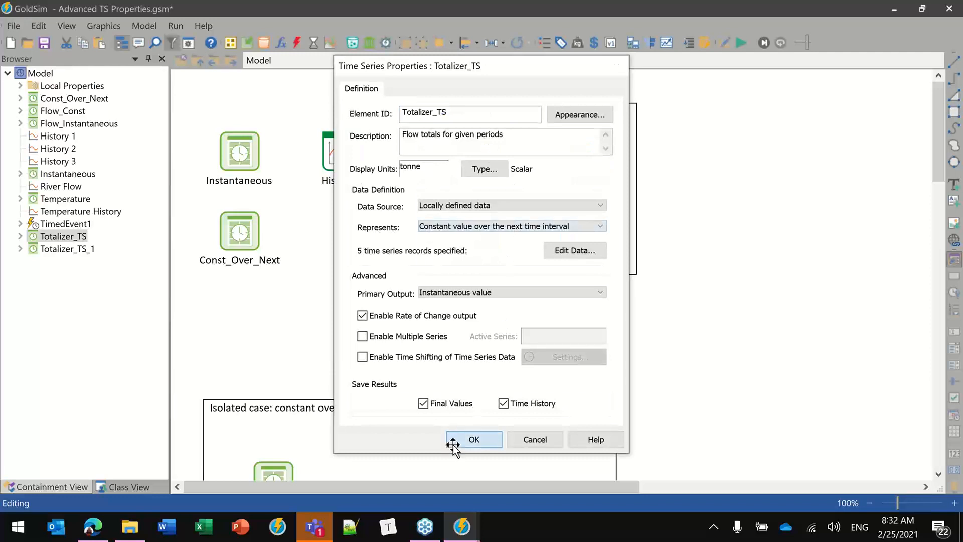
double_click(471, 236)
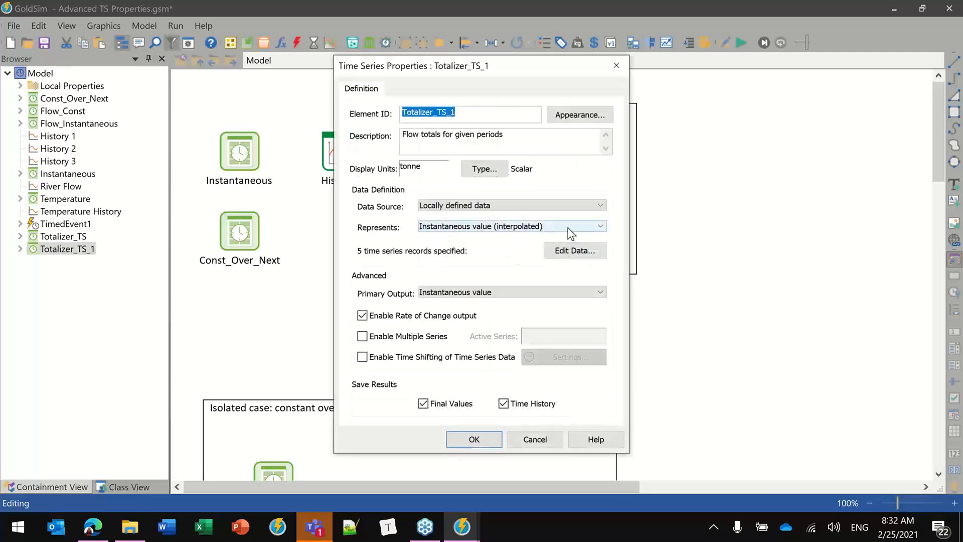
click(464, 438)
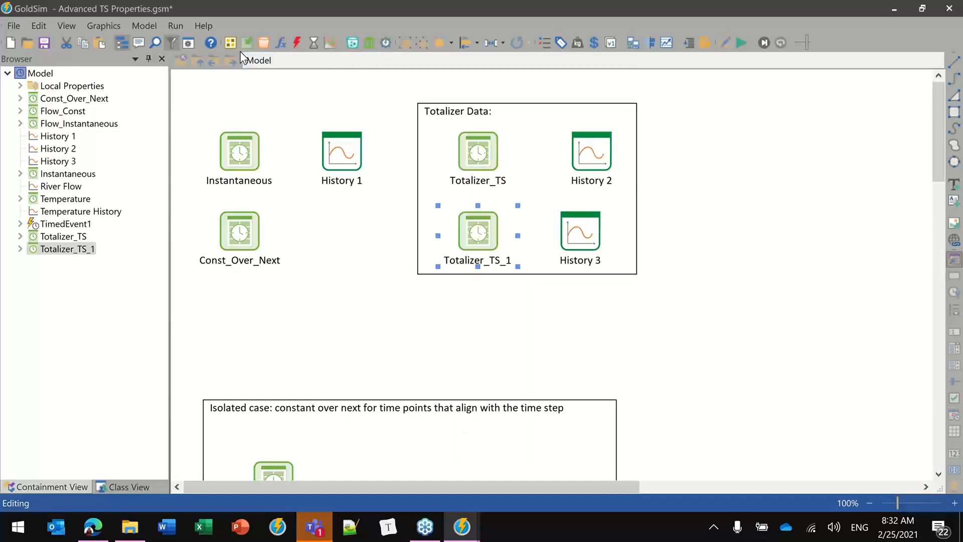
Run the simulation and examine Totalizer_TS and its rate of change in an enlarged History 2 chart.
click(741, 43)
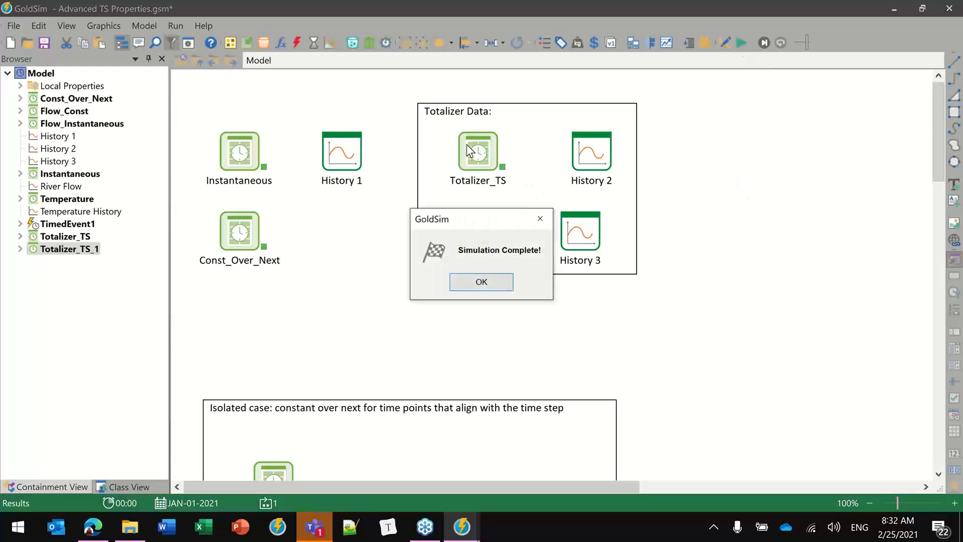
click(469, 282)
mouse_move(470, 158)
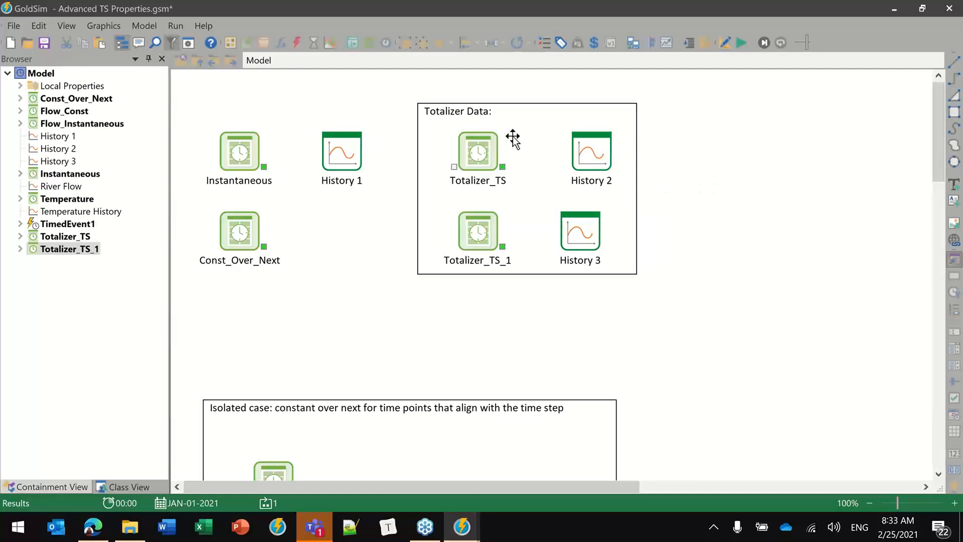
double_click(588, 150)
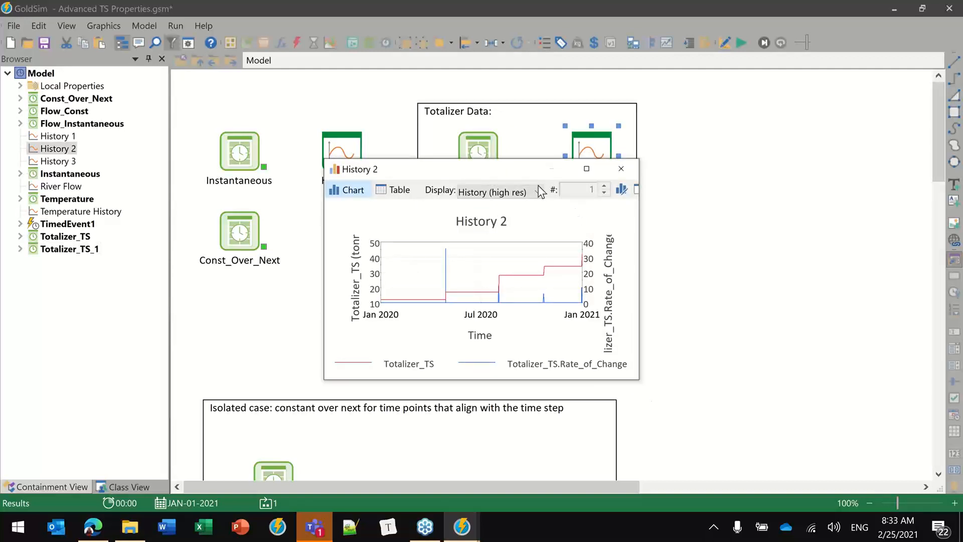
drag(504, 170, 405, 200)
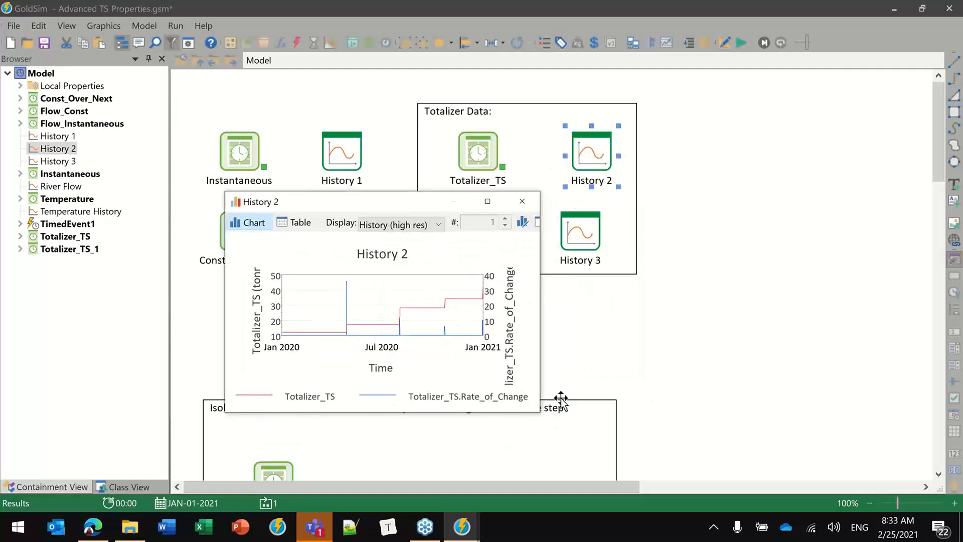
drag(541, 415, 662, 478)
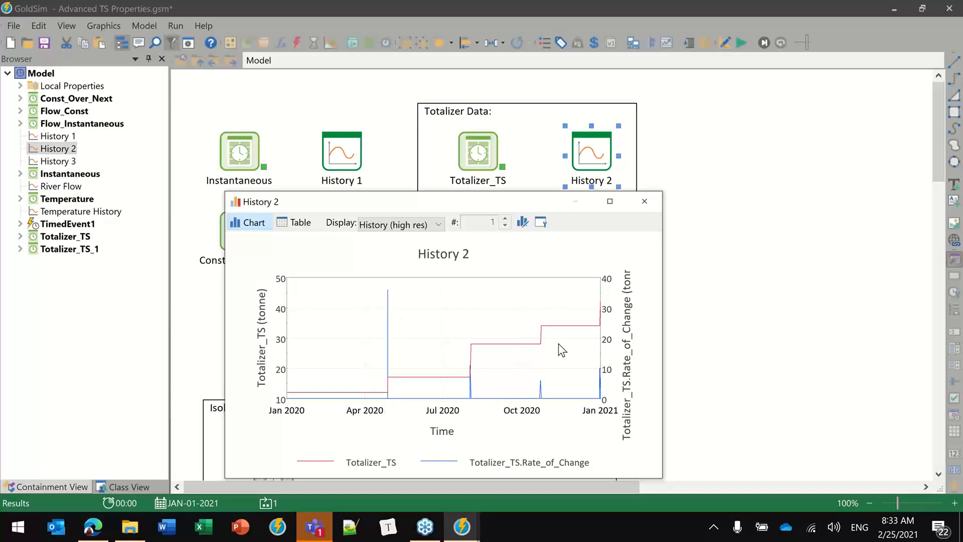
click(645, 202)
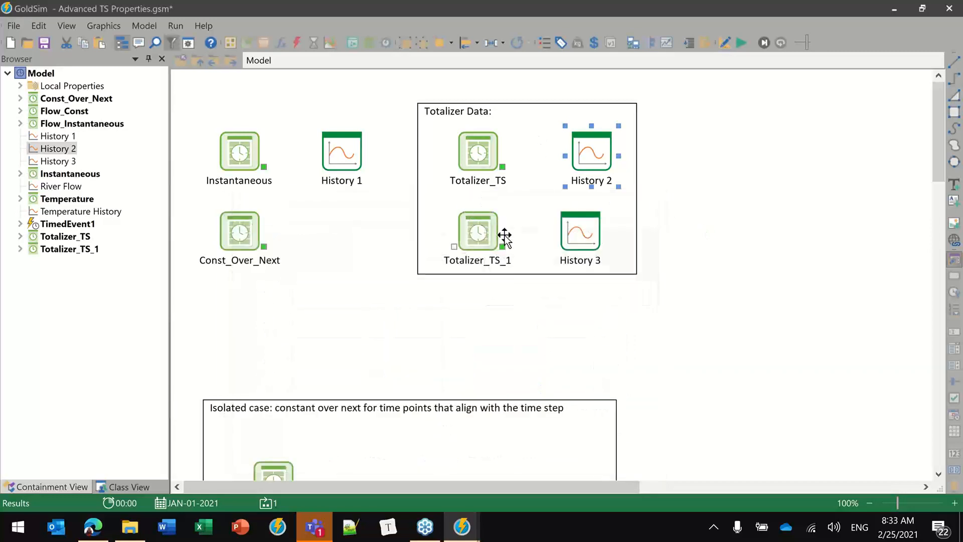
Review the Totalizer_TS_1 definition and examine its value and rate of change in an enlarged History 3 chart.
double_click(477, 226)
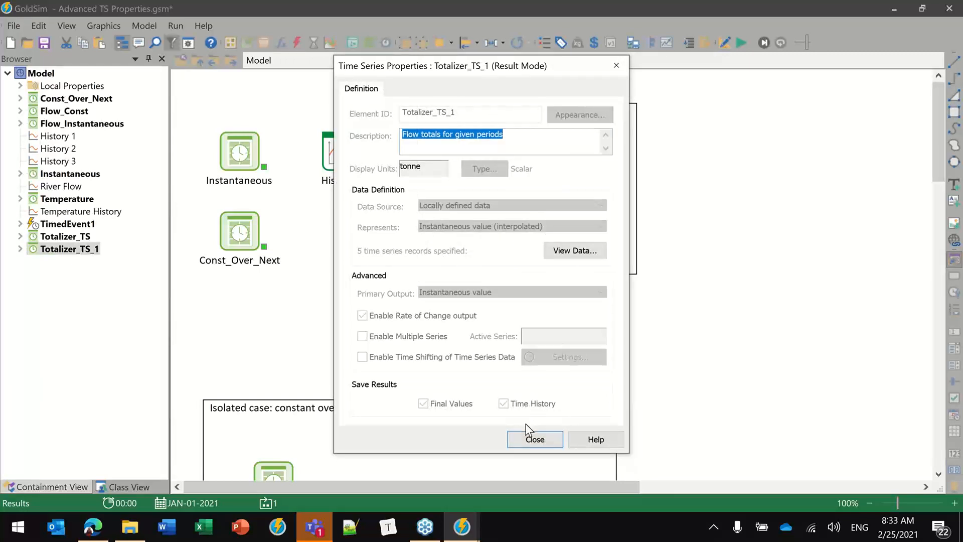
click(535, 439)
double_click(573, 229)
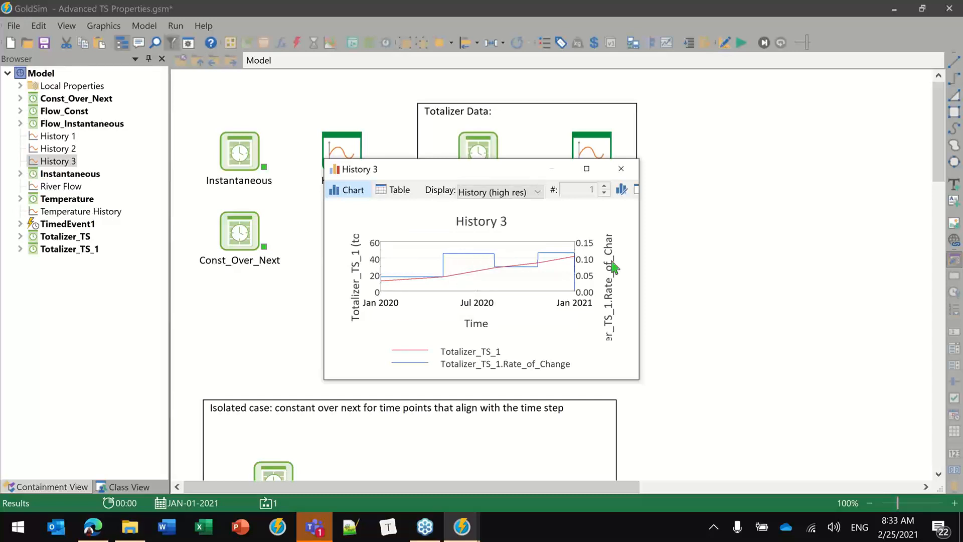
drag(518, 178, 472, 99)
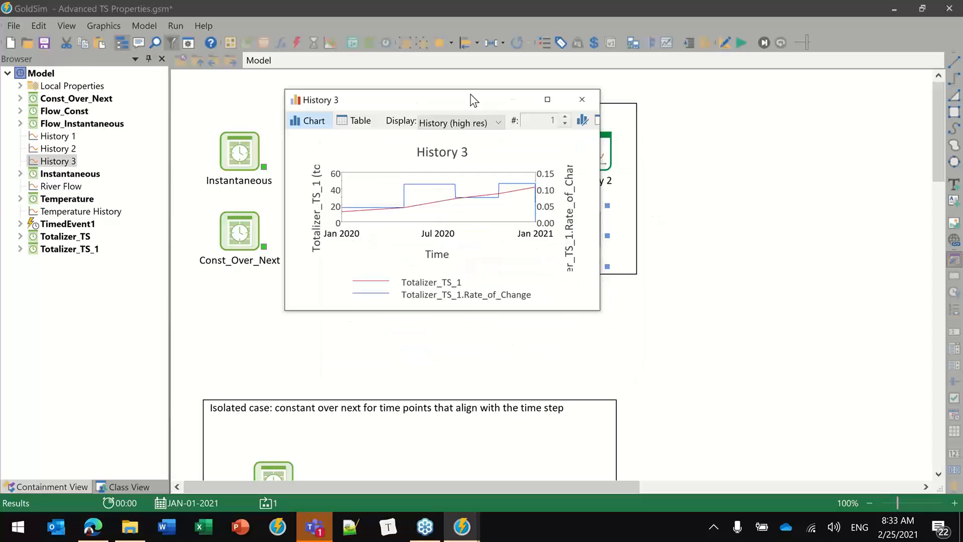
drag(591, 302, 790, 368)
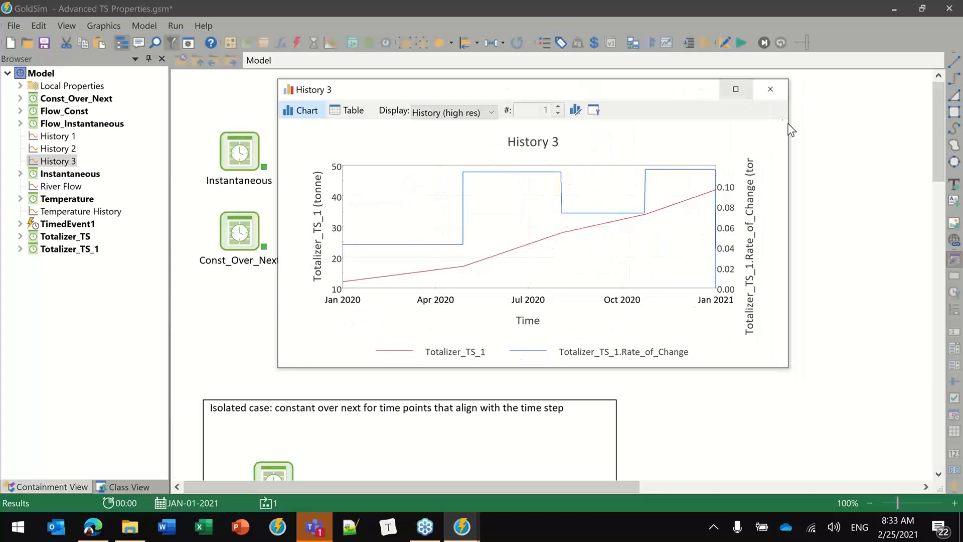
click(771, 92)
Compare the Instantaneous and Constant curves in an enlarged River Flow chart from the isolated case.
scroll(652, 291, down, 5)
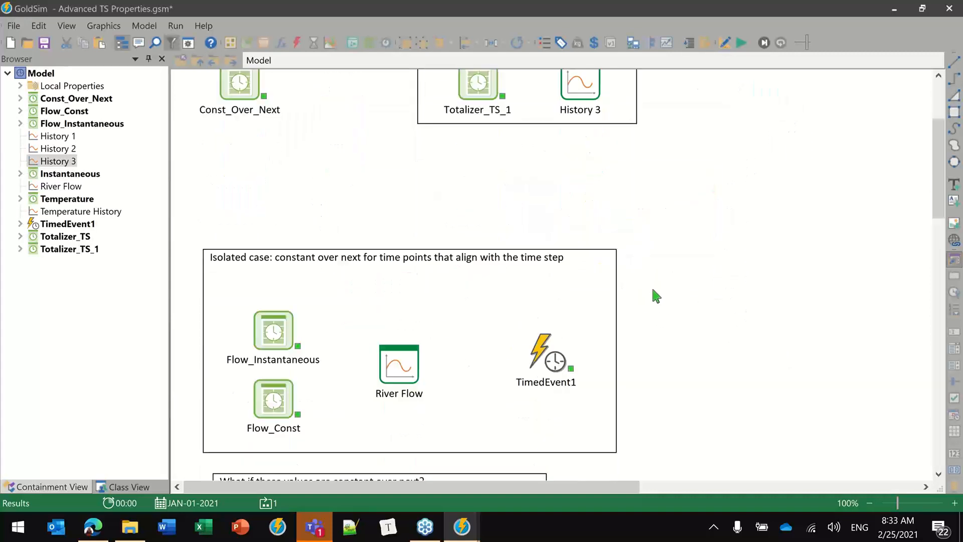
scroll(656, 296, down, 1)
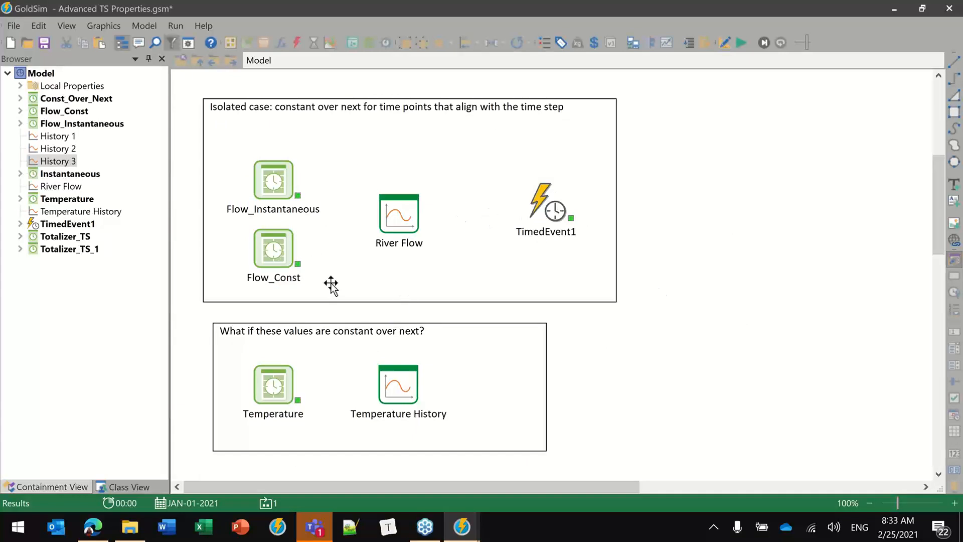
double_click(398, 206)
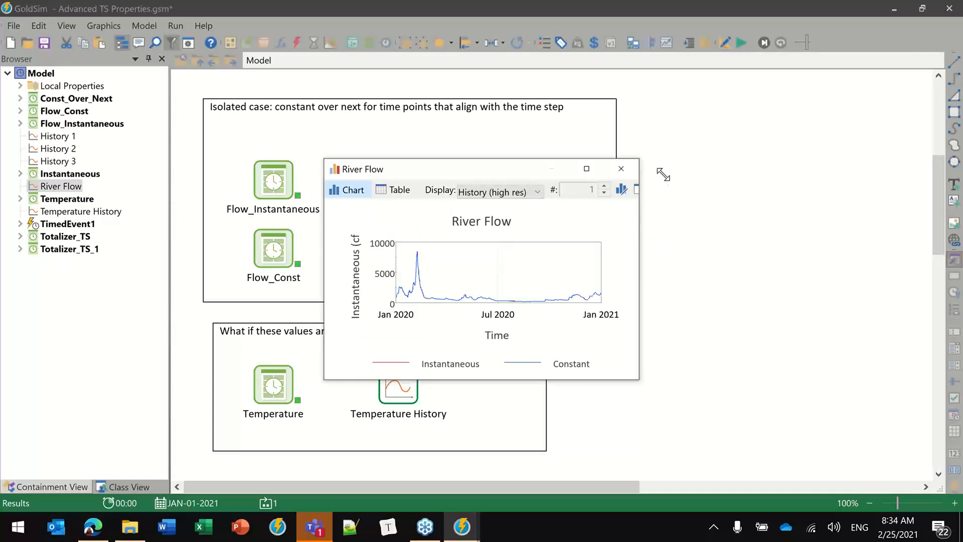
drag(669, 391, 848, 436)
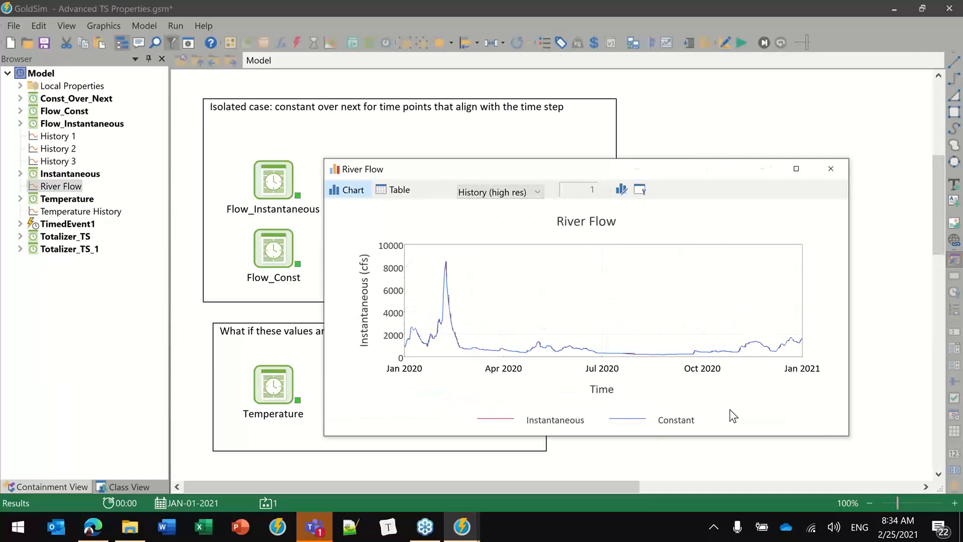
click(831, 169)
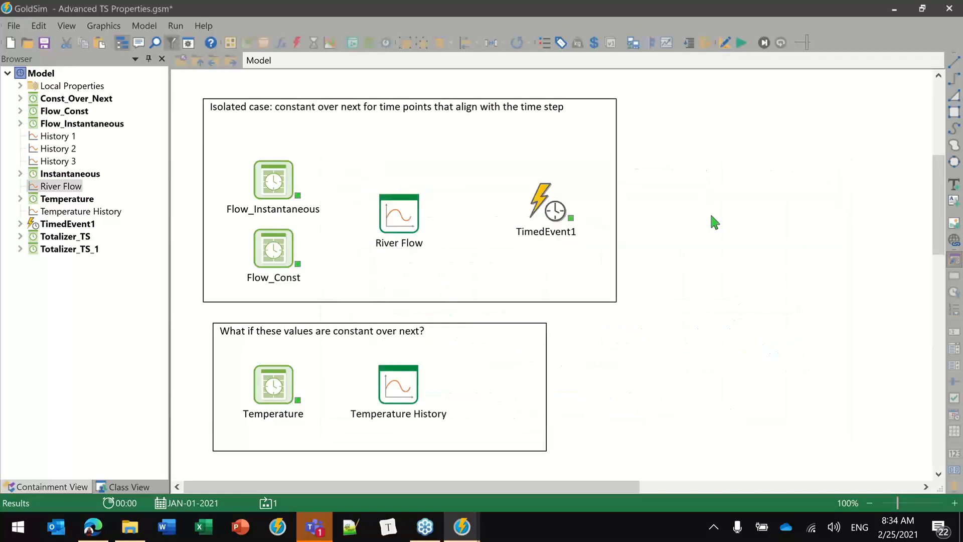
Return the model to Edit Mode and set TimedEvent1's occurrence type to Regular time intervals.
key(F4)
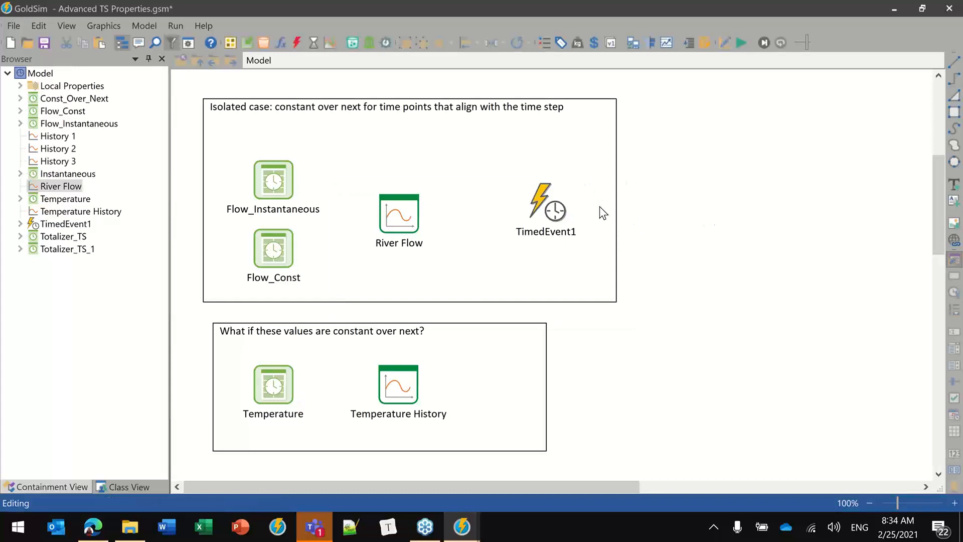
double_click(554, 208)
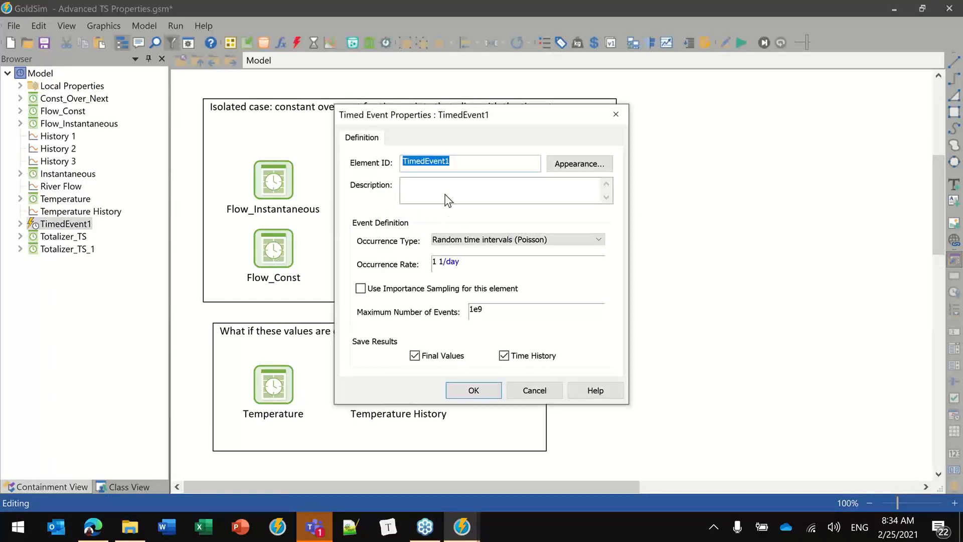
click(462, 240)
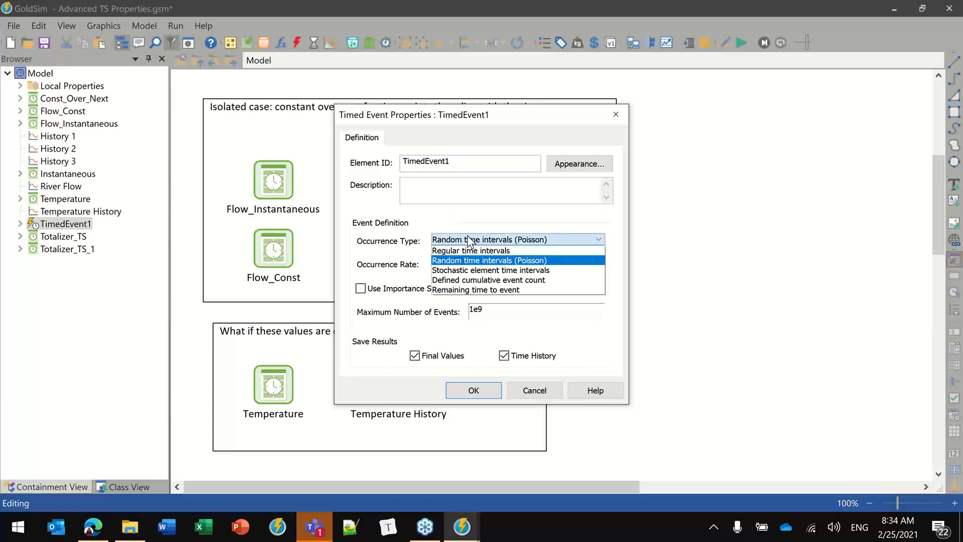
click(470, 251)
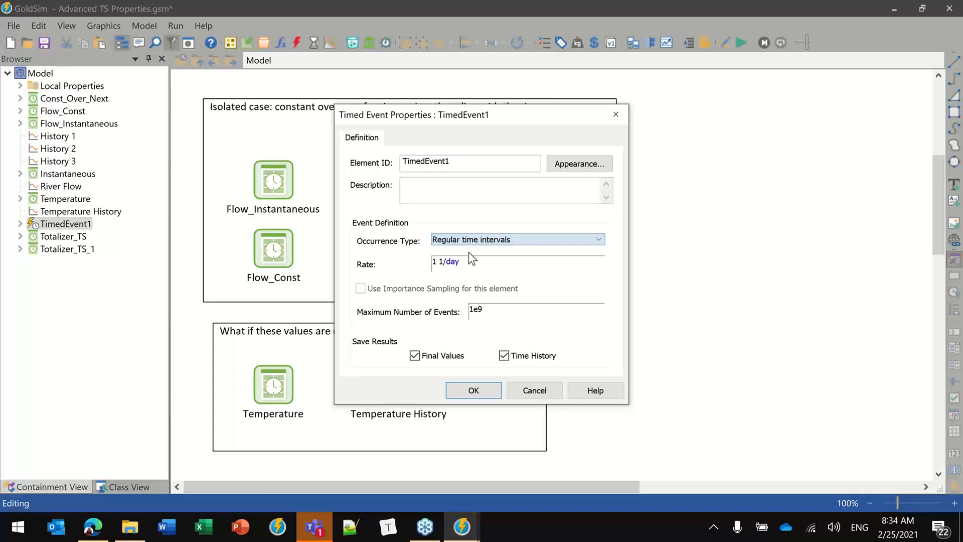
click(473, 391)
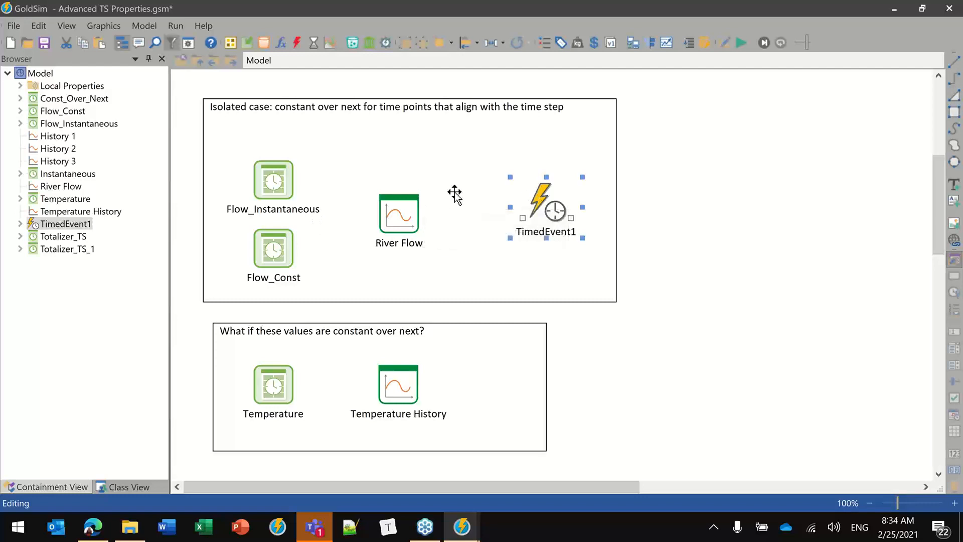
Run the simulation and examine the River Flow chart zoomed in on mid-July to early August.
click(741, 42)
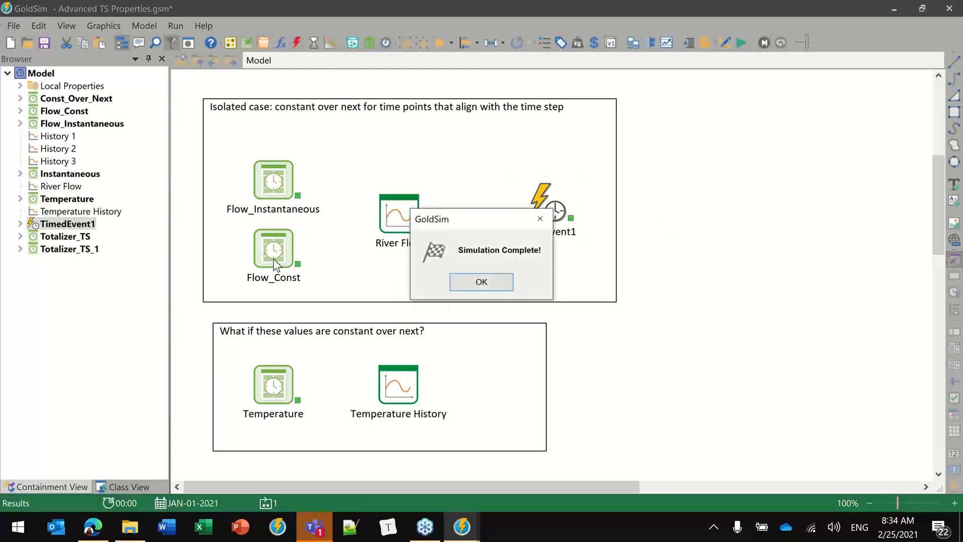
click(482, 282)
double_click(399, 215)
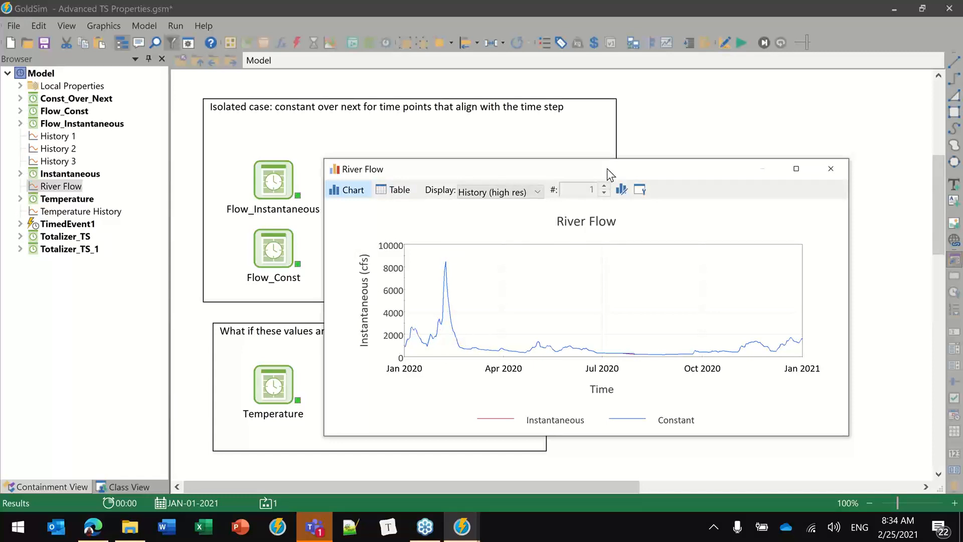
click(797, 169)
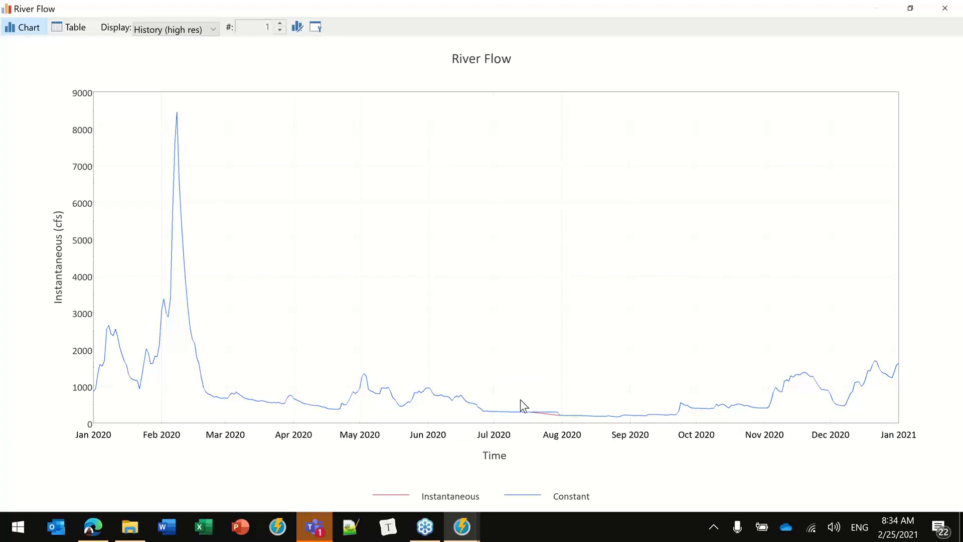
drag(520, 399, 575, 428)
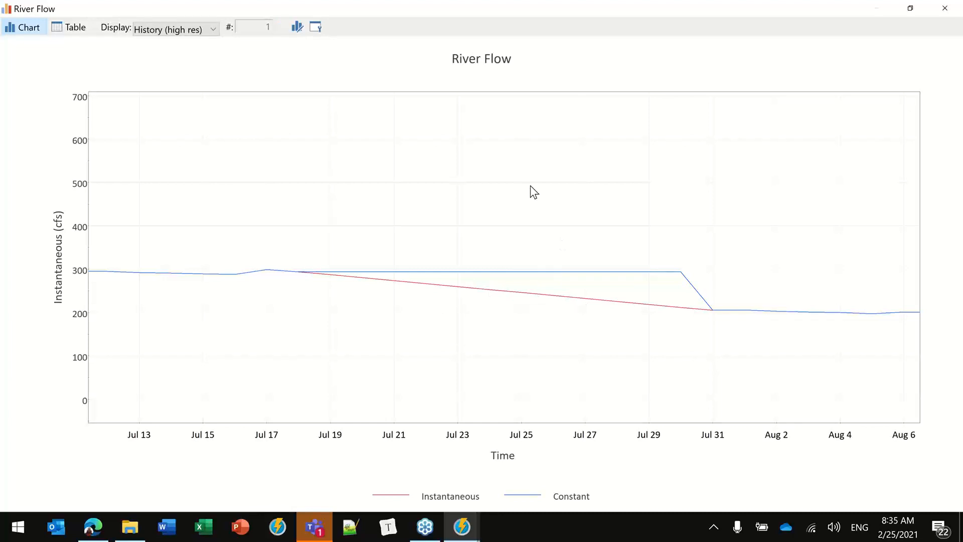
click(911, 8)
click(832, 169)
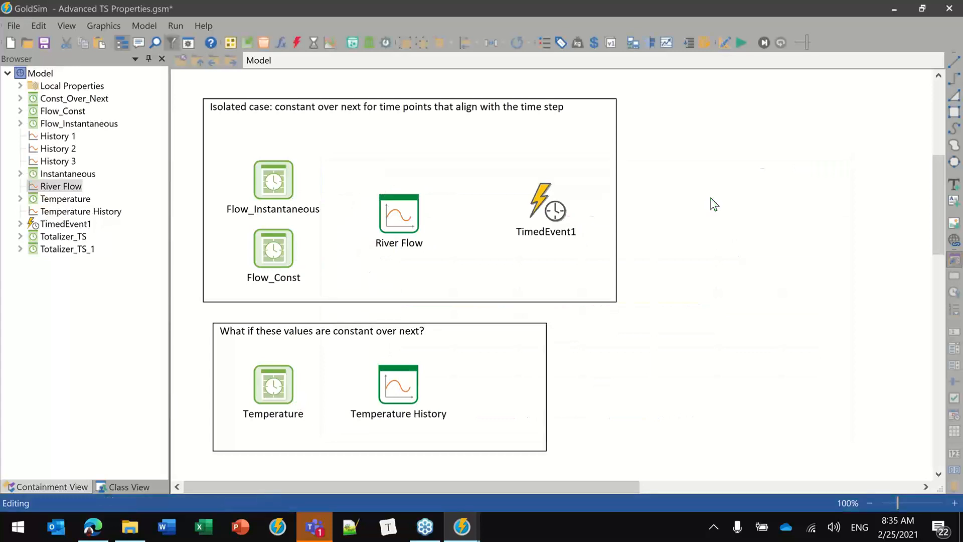
Set the occurrence type of TimedEvent1 to Random time intervals (Poisson).
click(546, 193)
double_click(546, 190)
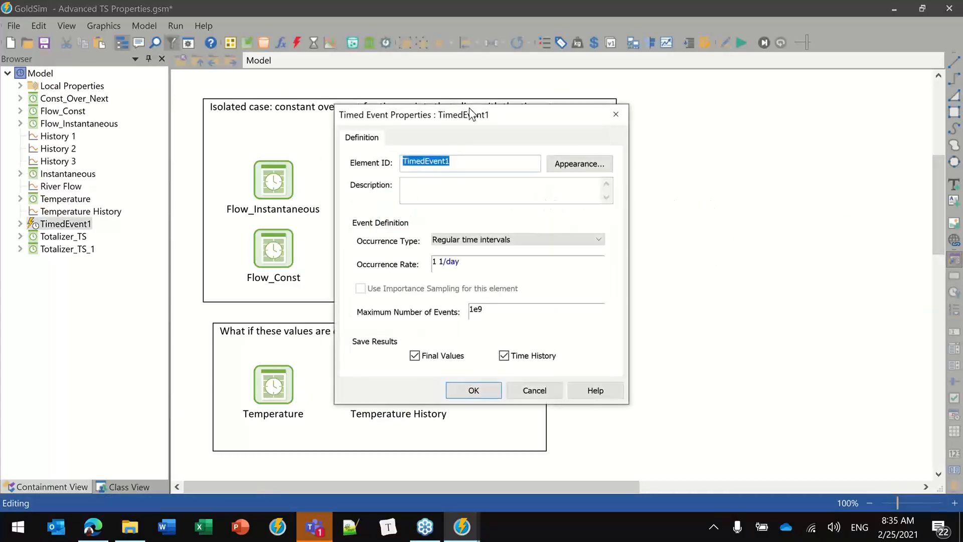
drag(475, 115, 715, 63)
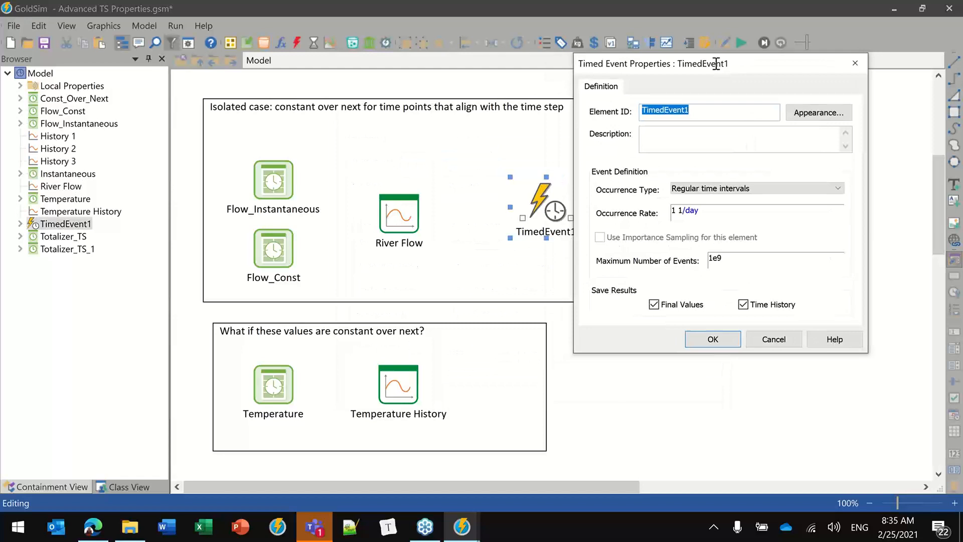
click(693, 189)
click(703, 206)
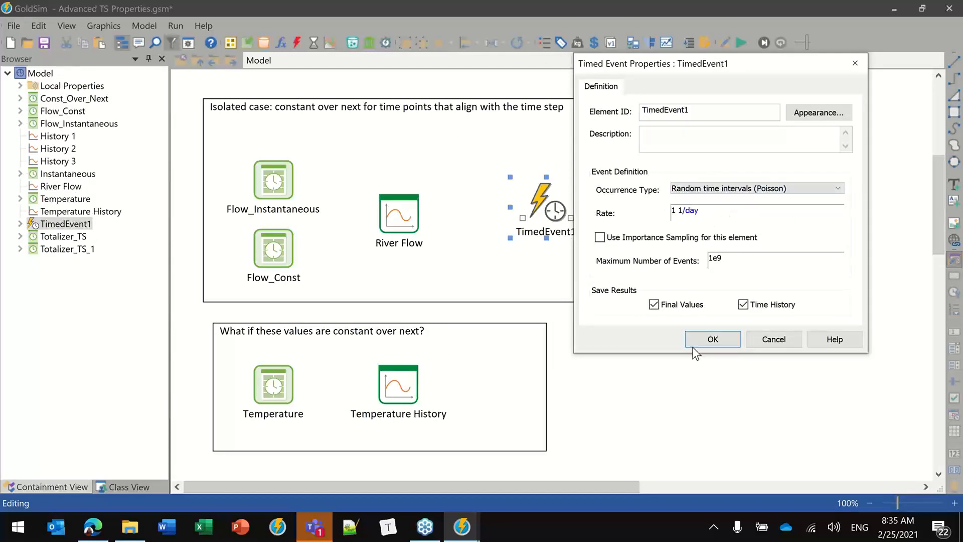
click(709, 340)
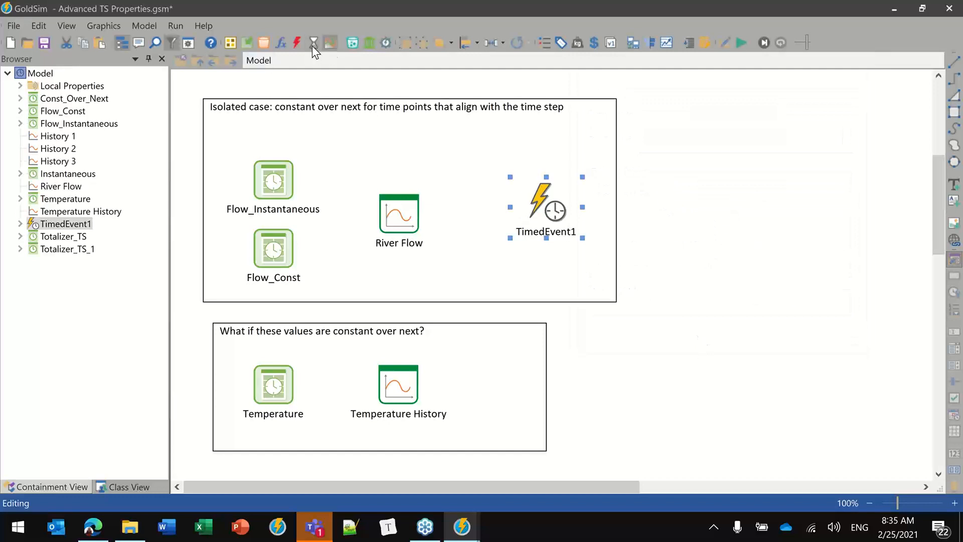
Run the simulation with the random timed event and check the event count of TimedEvent1.
click(741, 44)
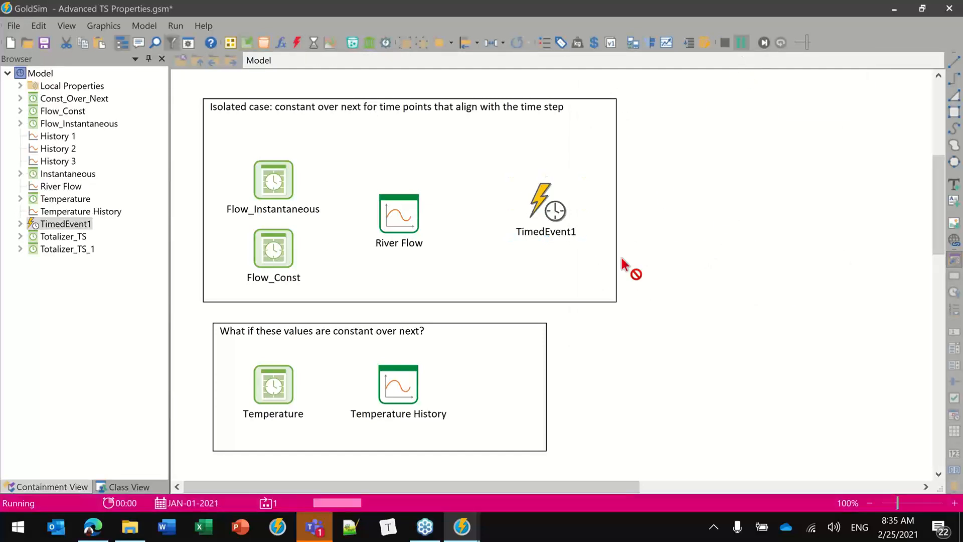
click(481, 282)
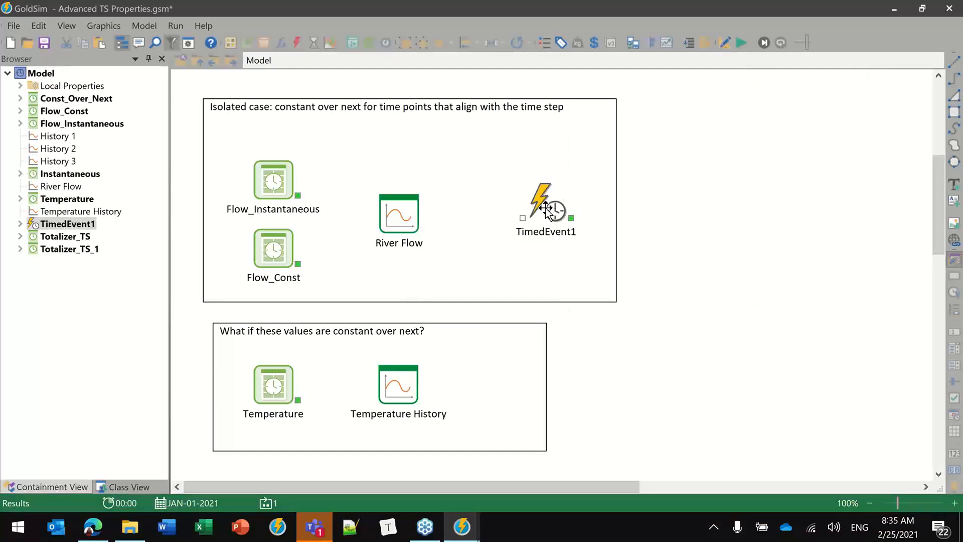
mouse_move(546, 208)
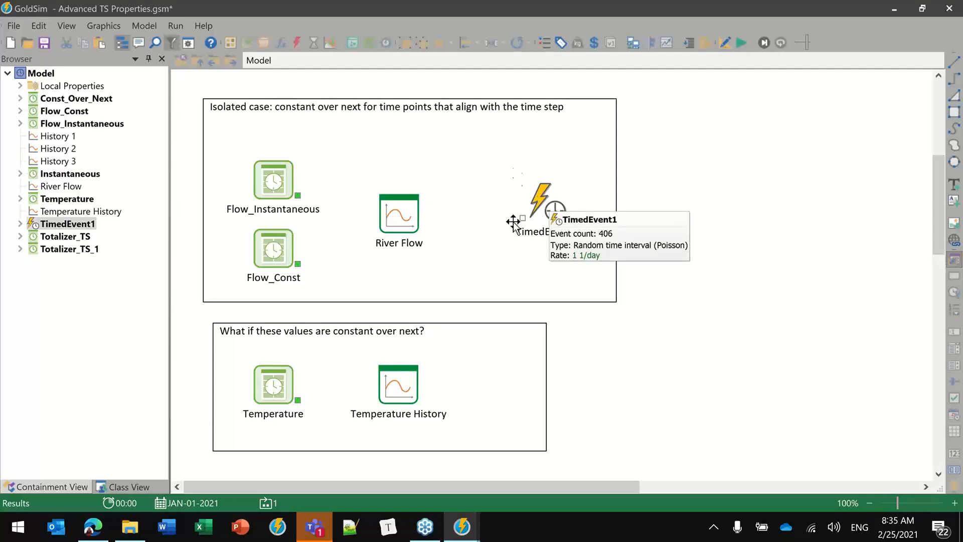
Examine the Instantaneous and Constant curves in the River Flow chart around the early February peak, then close the chart.
click(388, 207)
double_click(388, 208)
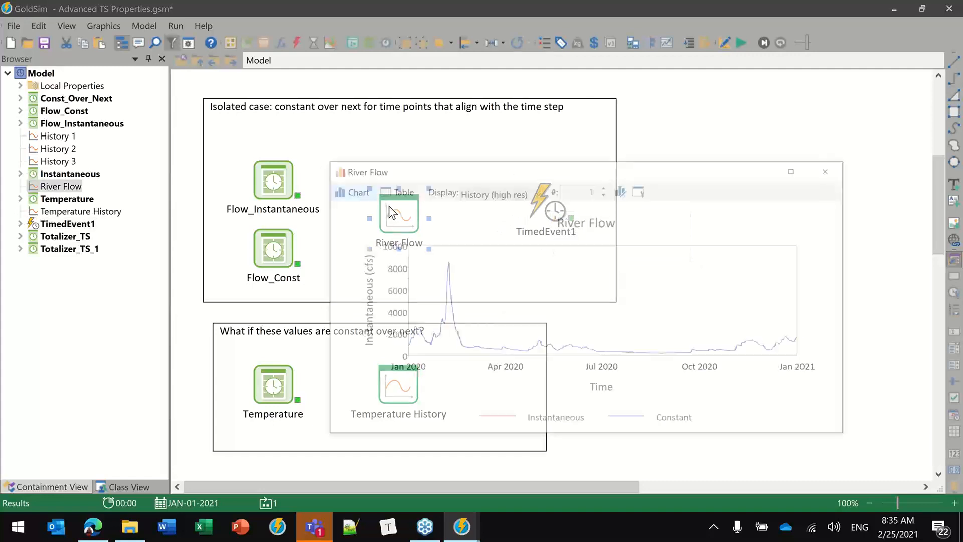
click(796, 169)
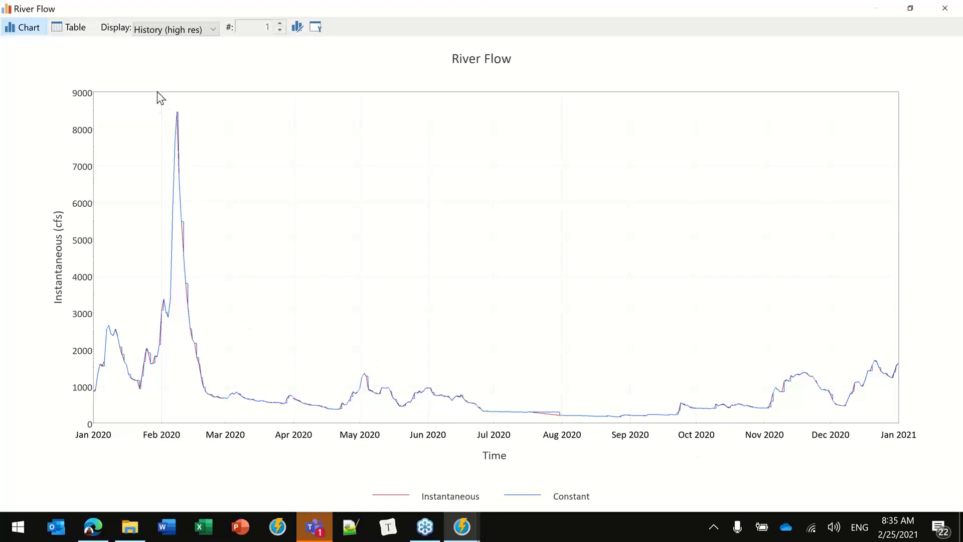
drag(157, 91, 220, 410)
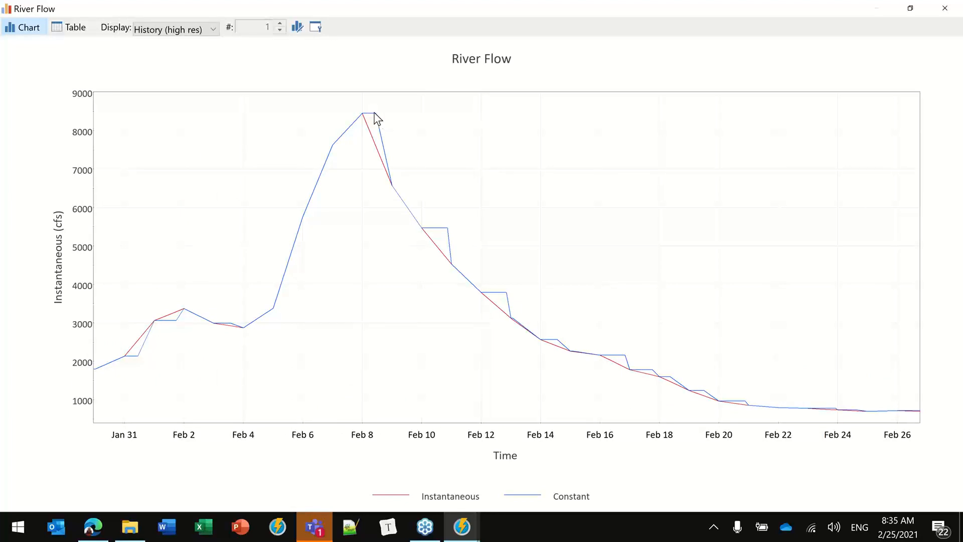
mouse_move(378, 116)
drag(345, 94, 476, 326)
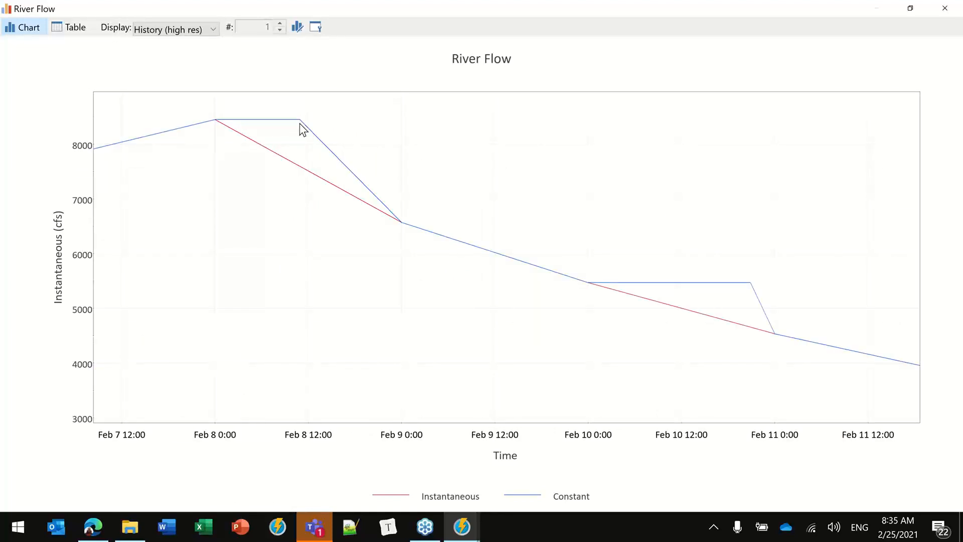
mouse_move(299, 119)
click(912, 11)
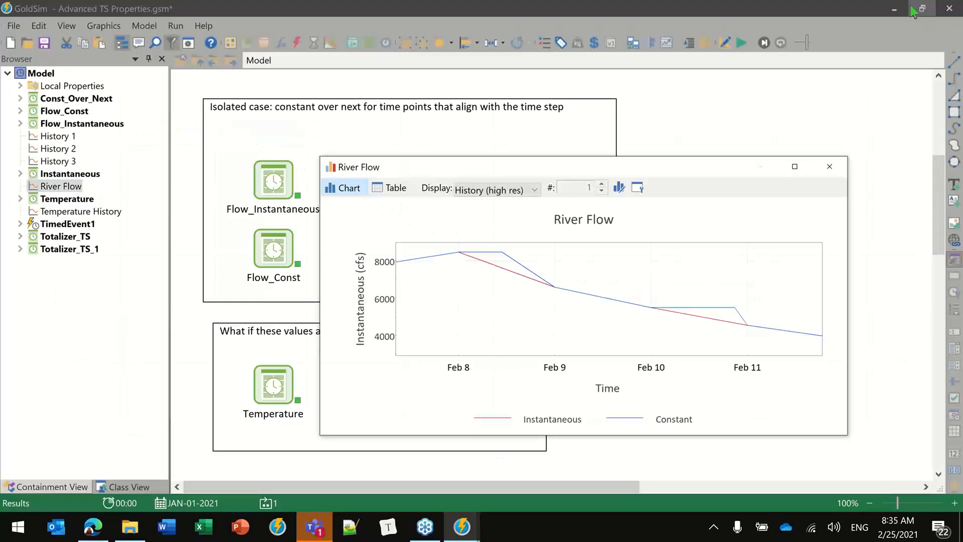
click(834, 180)
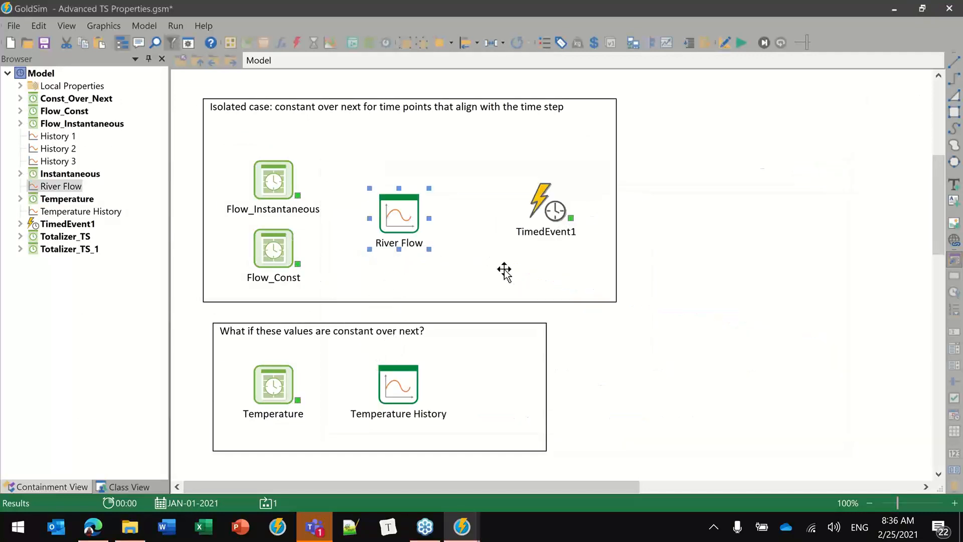
Return the model to edit mode and exclude unscheduled updates (high resolution results) from scalar time histories in the advanced time settings.
click(683, 231)
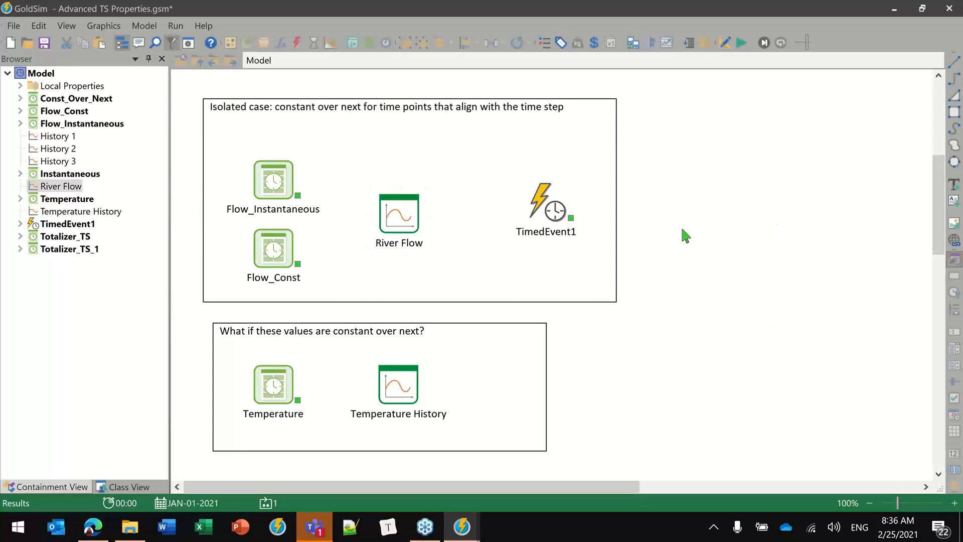
key(F4)
key(Return)
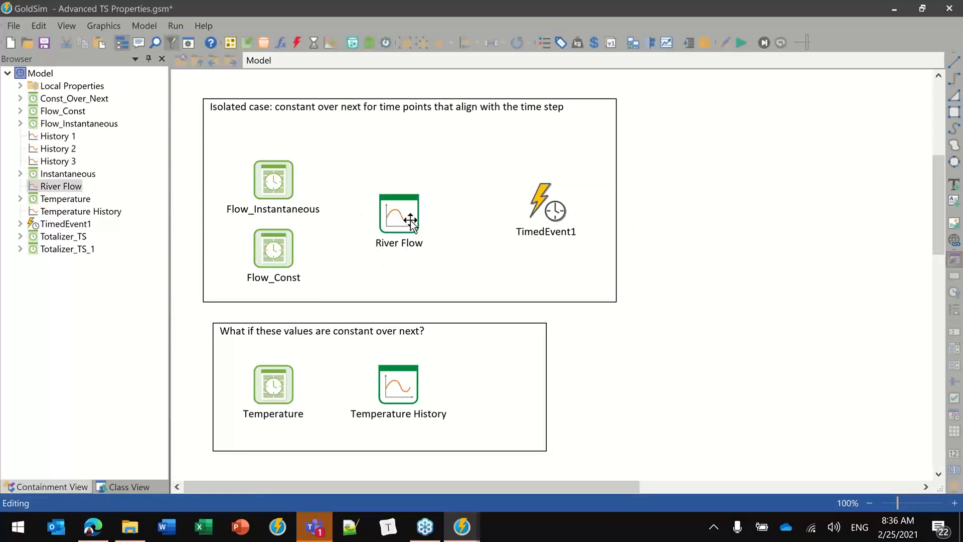
mouse_move(395, 214)
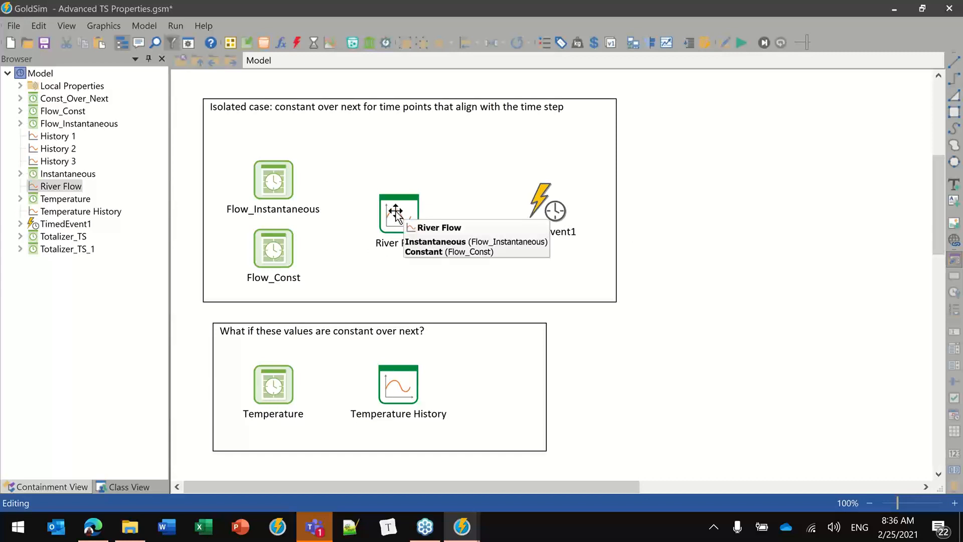
click(189, 44)
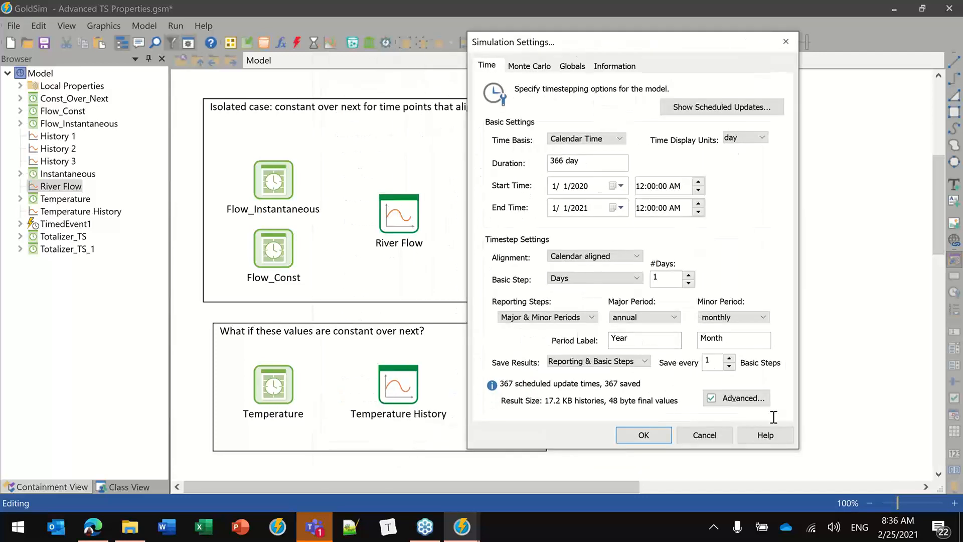
click(738, 400)
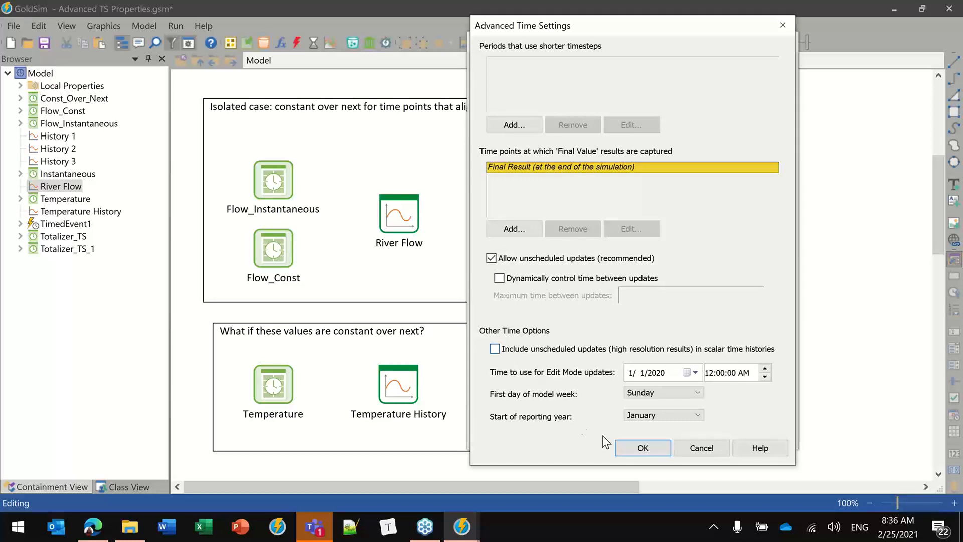
click(643, 448)
click(642, 454)
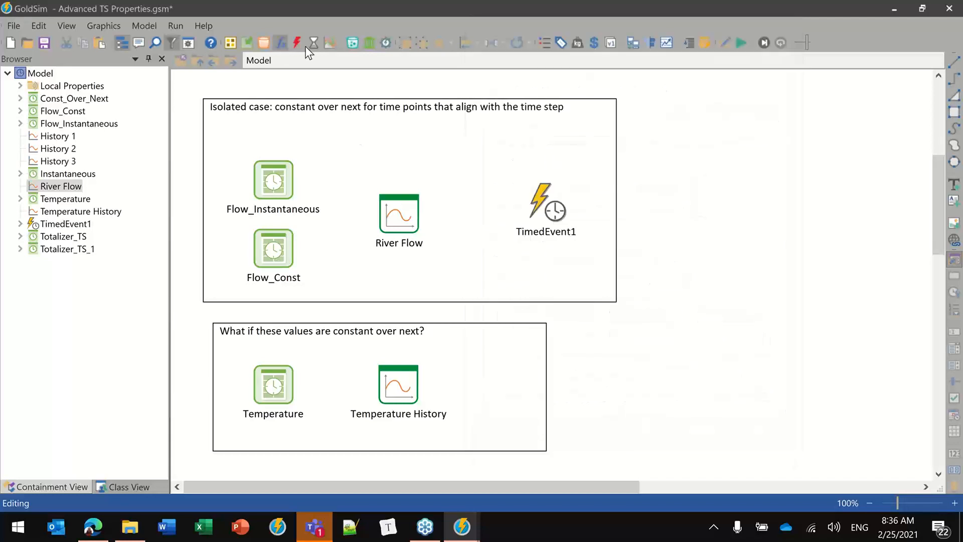
Rerun the simulation and review the full-year River Flow chart without high resolution results.
click(740, 43)
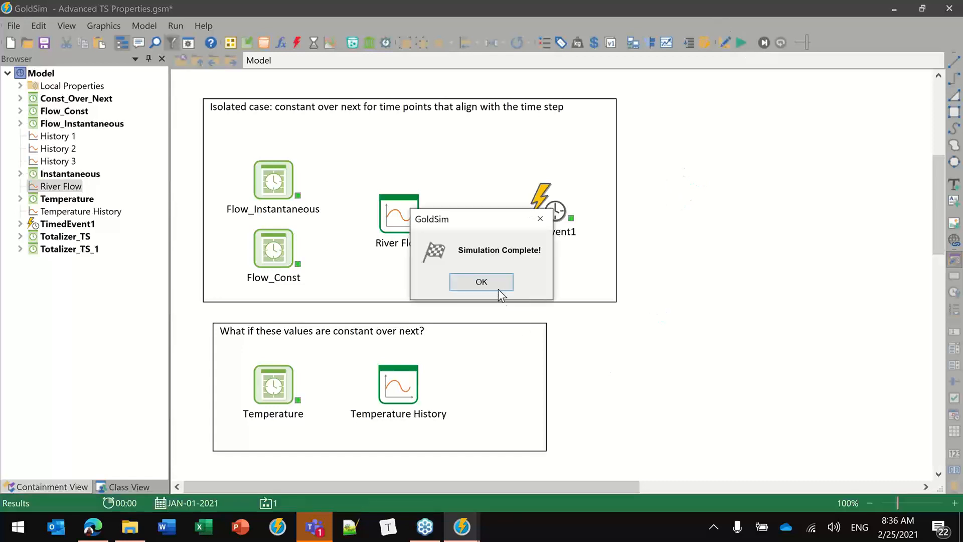
click(499, 289)
double_click(400, 215)
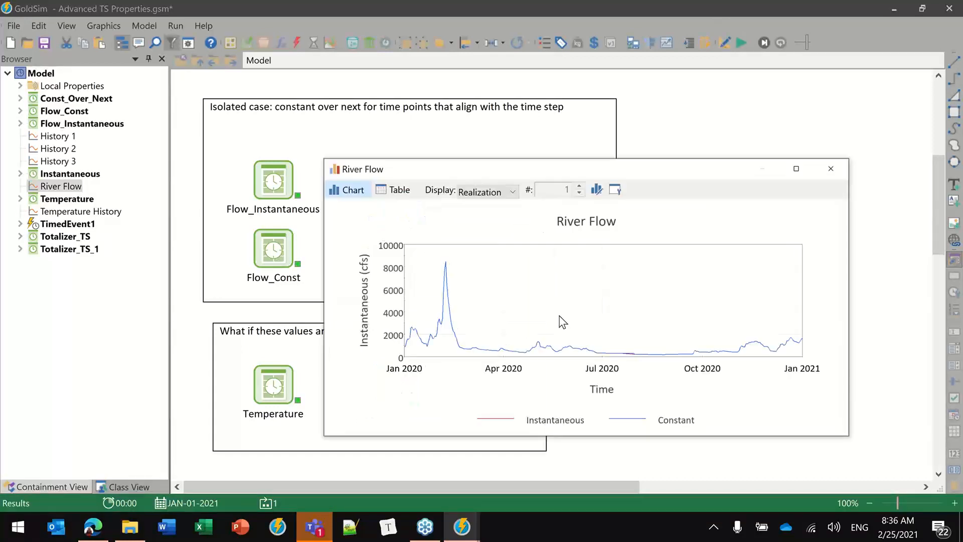
click(796, 169)
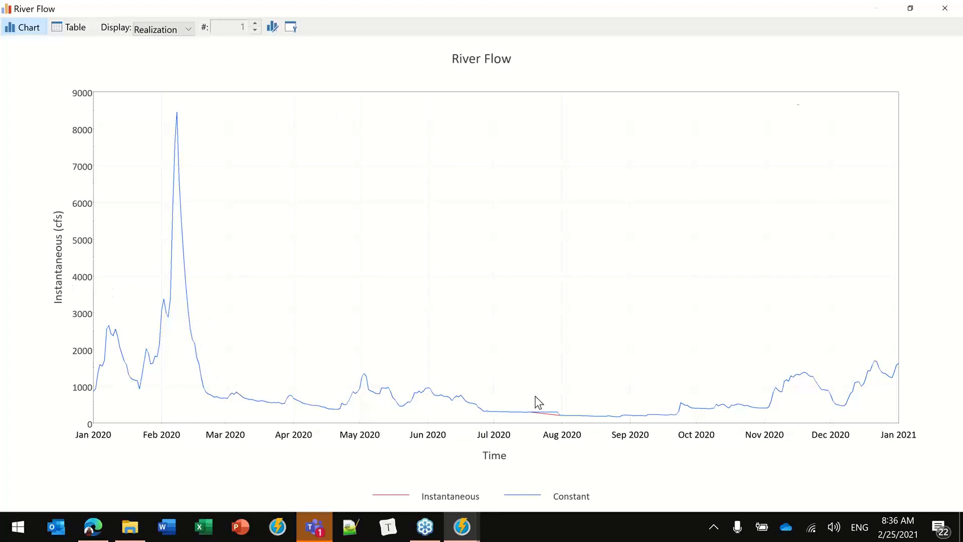
click(911, 8)
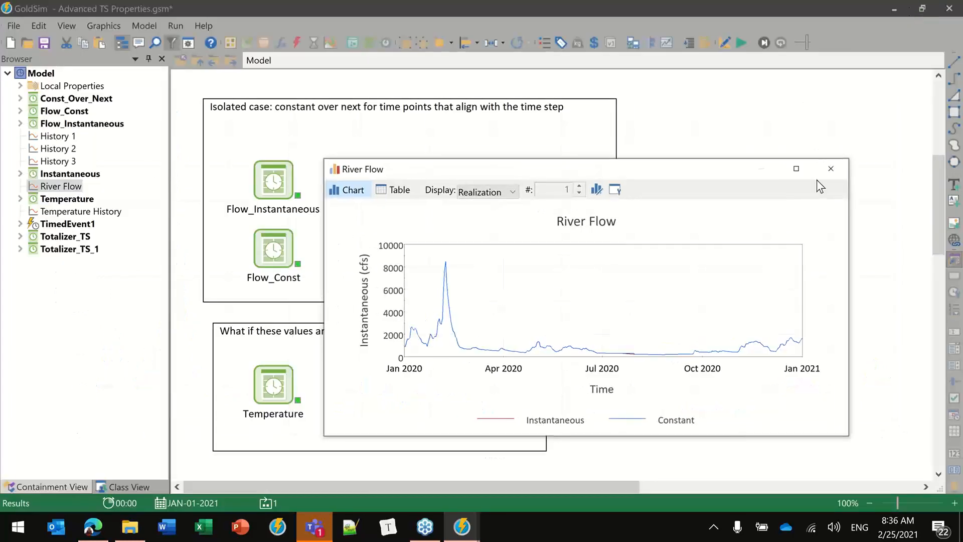
click(832, 167)
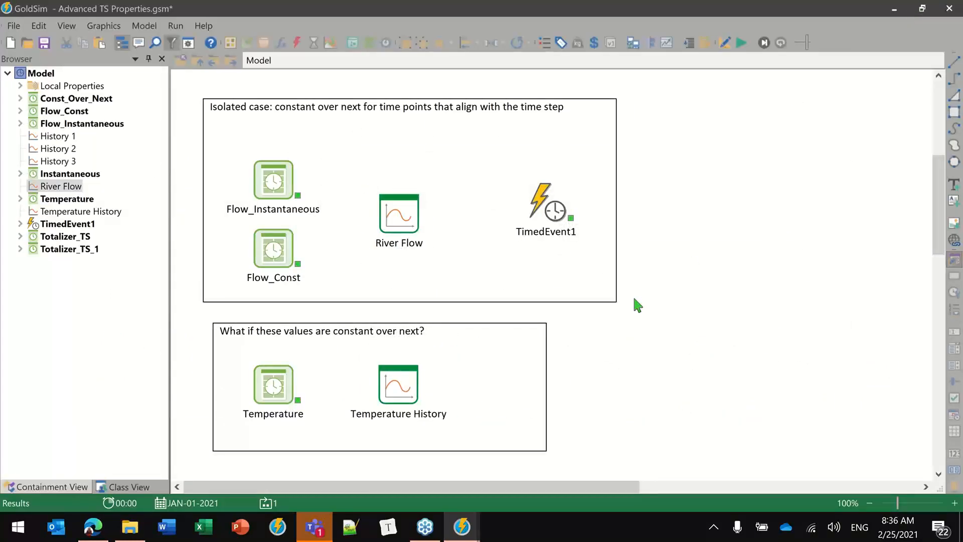
Return to edit mode and include unscheduled updates (high resolution results) in scalar time histories again.
key(F4)
key(Return)
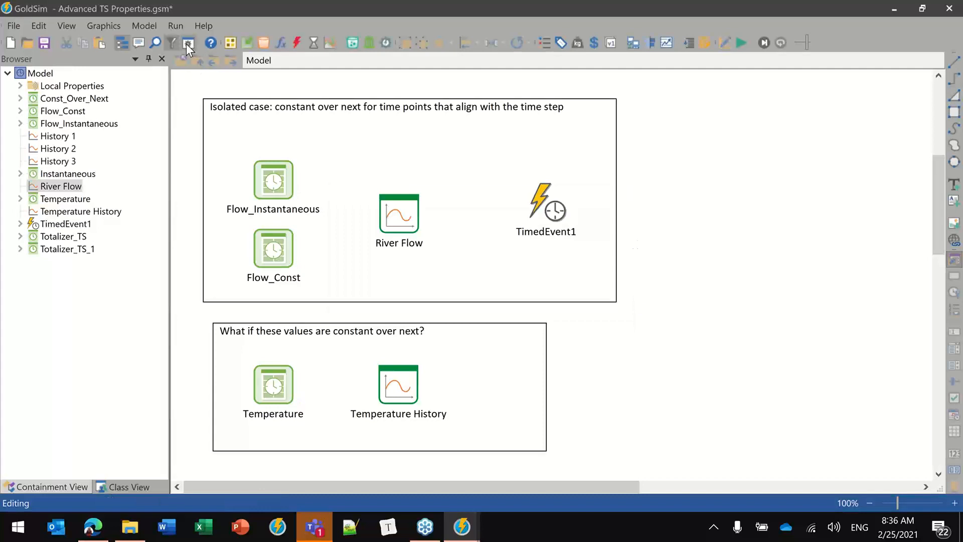
click(188, 43)
click(590, 412)
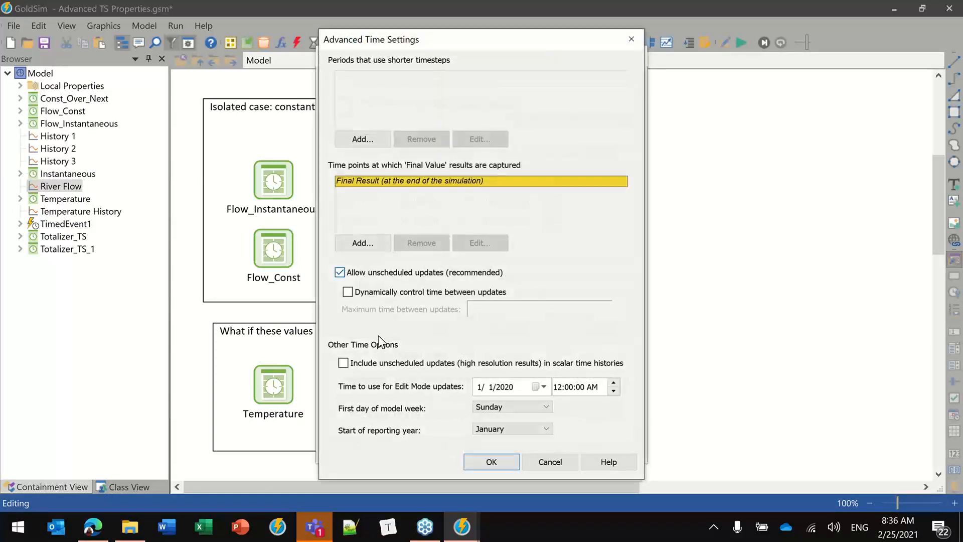
click(344, 363)
click(481, 464)
click(483, 507)
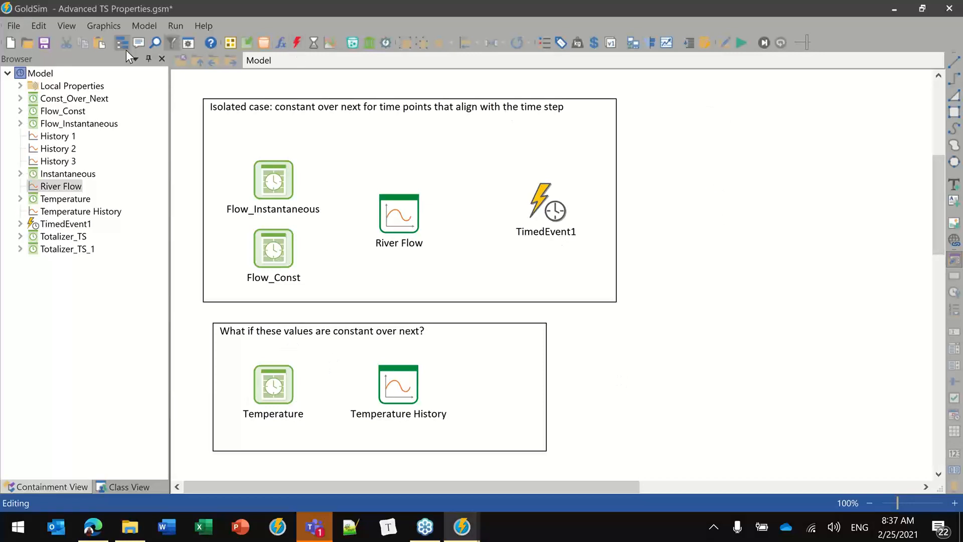
Open the model file Lookup Wrapper Duration.gsm from the Time Series folder.
click(30, 46)
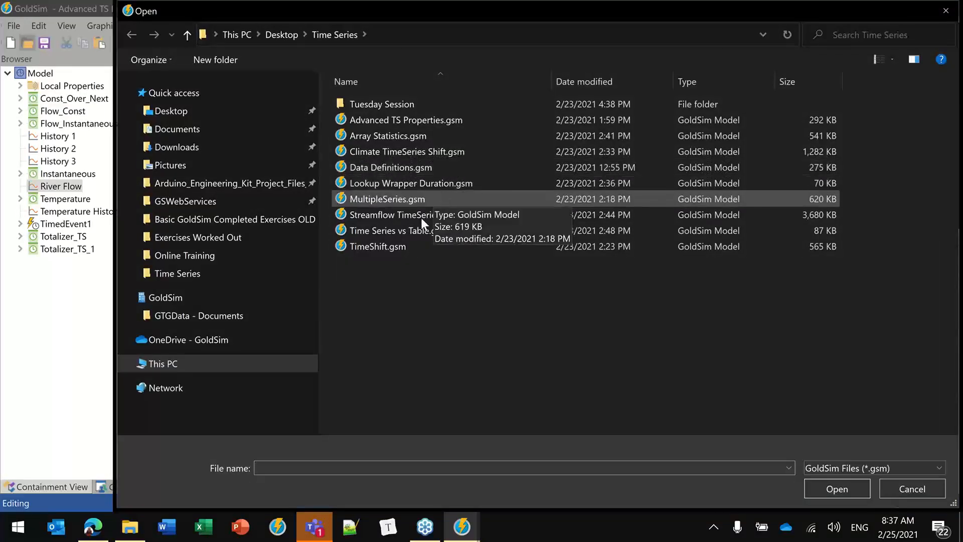
double_click(387, 183)
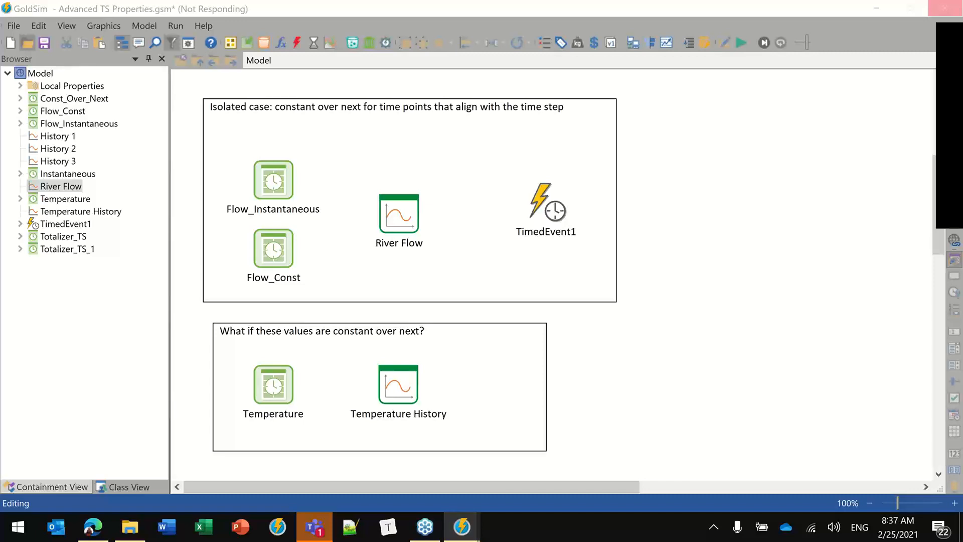
double_click(485, 27)
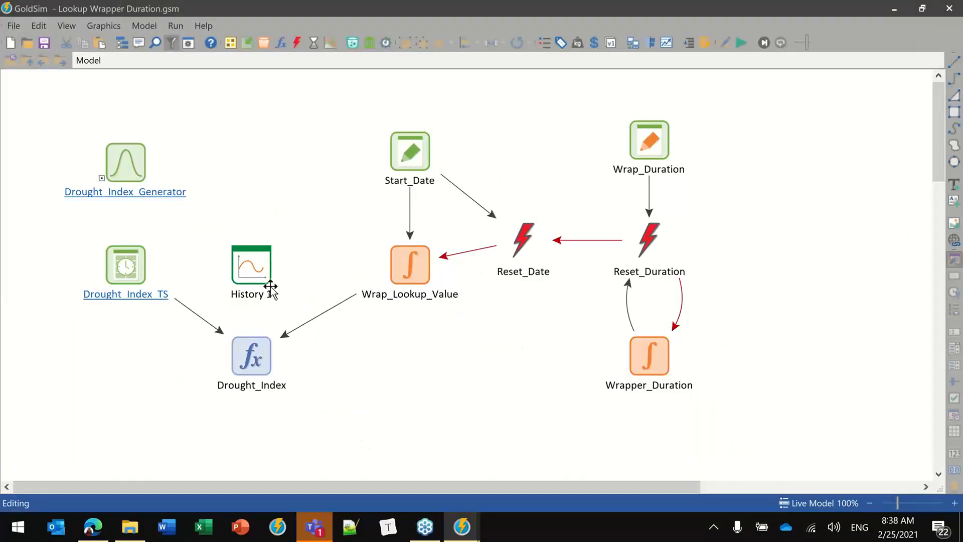
Review the time series data records of the Drought_Index_TS element.
double_click(127, 281)
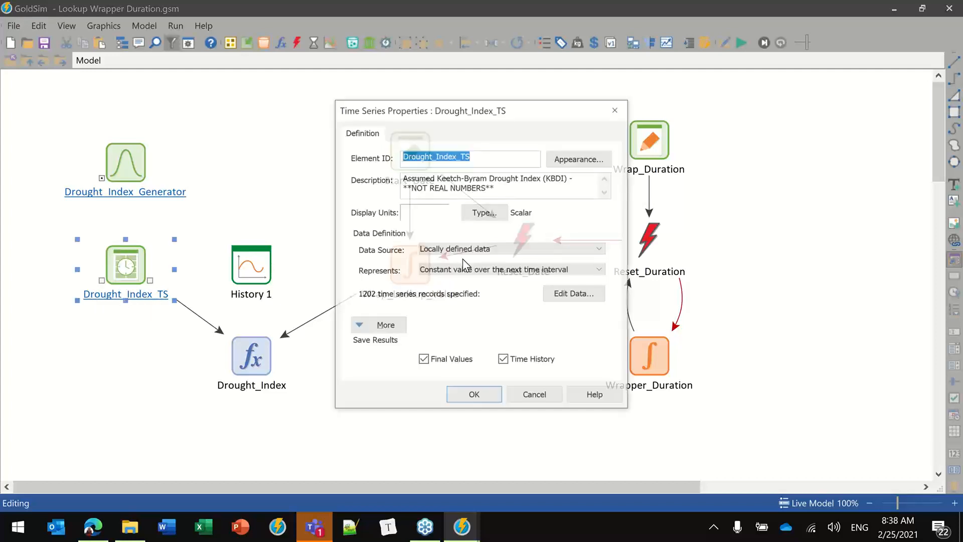
click(574, 296)
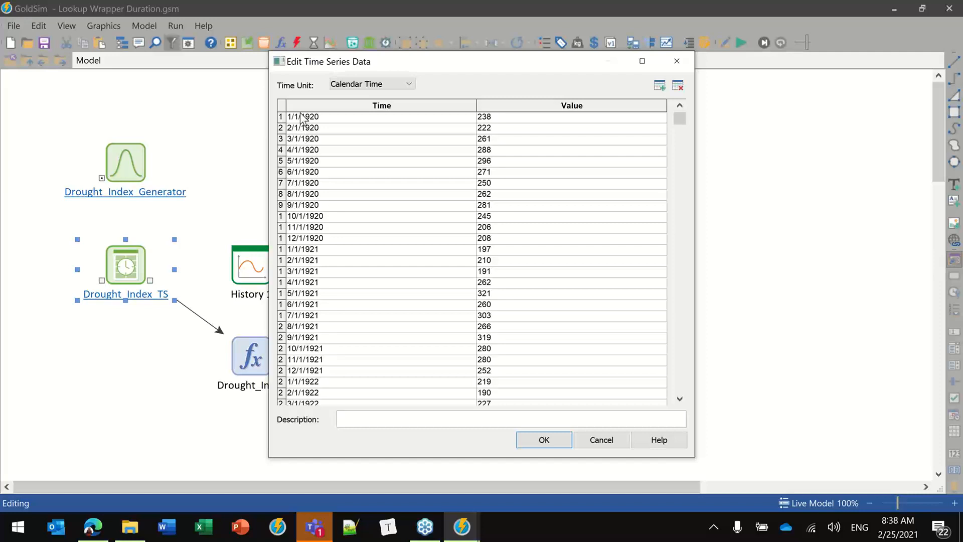
click(544, 440)
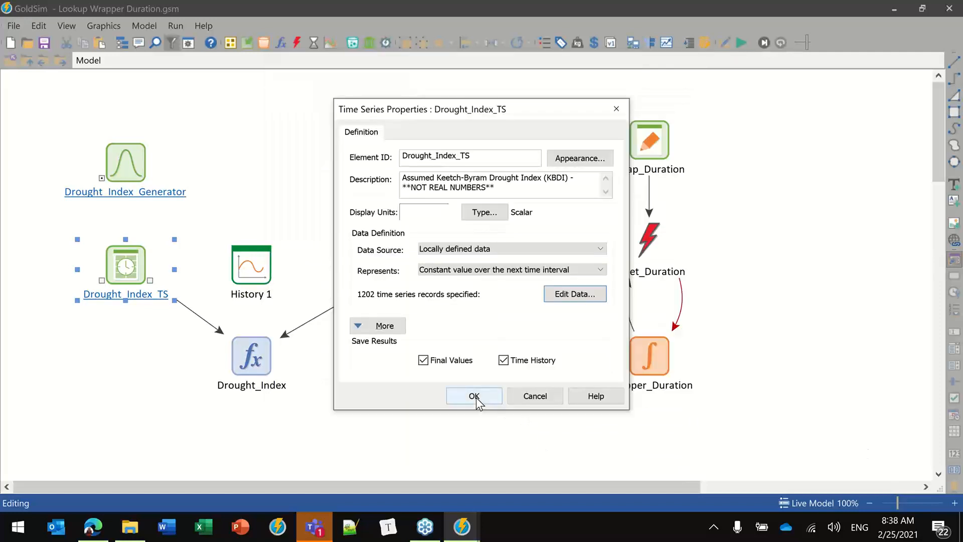
click(475, 396)
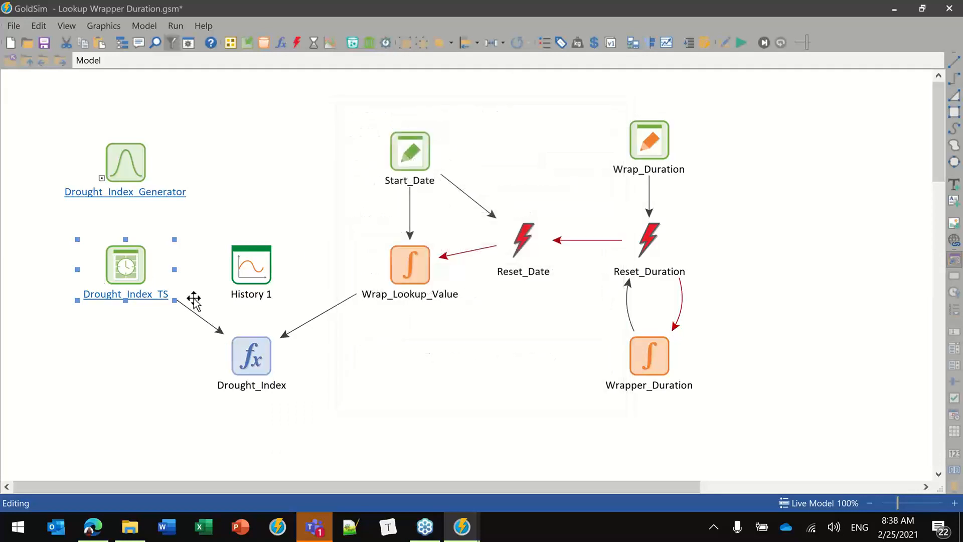
Locate the 8/1/2007 record in the Drought_Index_TS data and check its value.
double_click(134, 260)
click(573, 293)
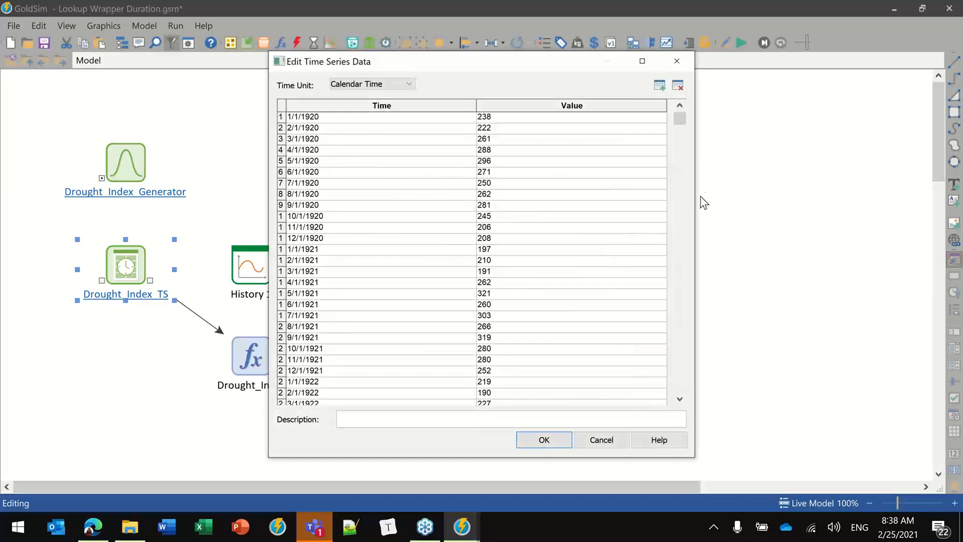
drag(680, 119, 660, 364)
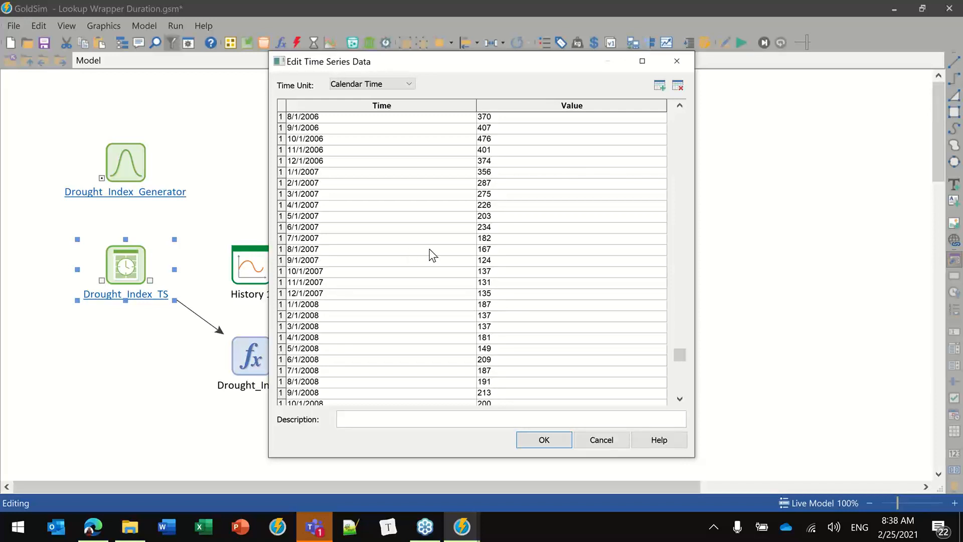
click(497, 251)
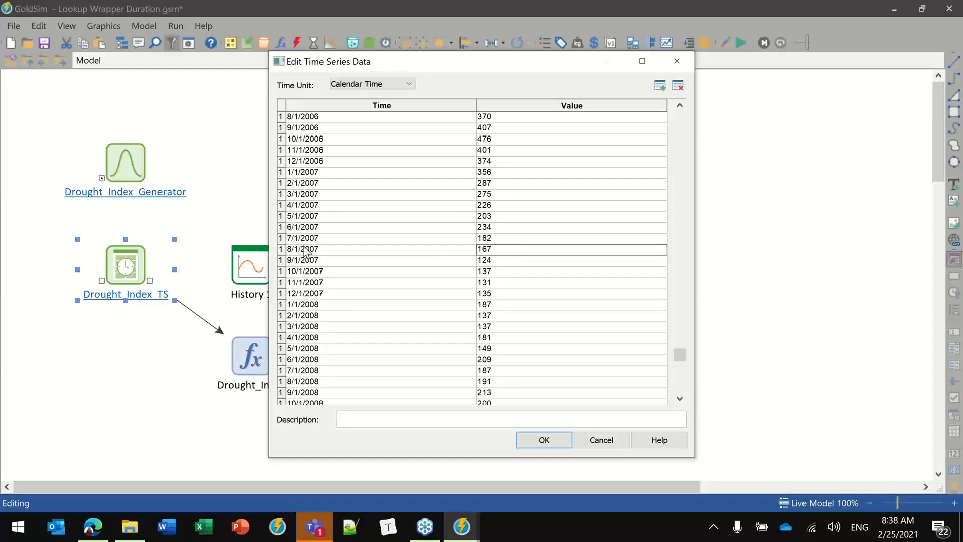
click(336, 253)
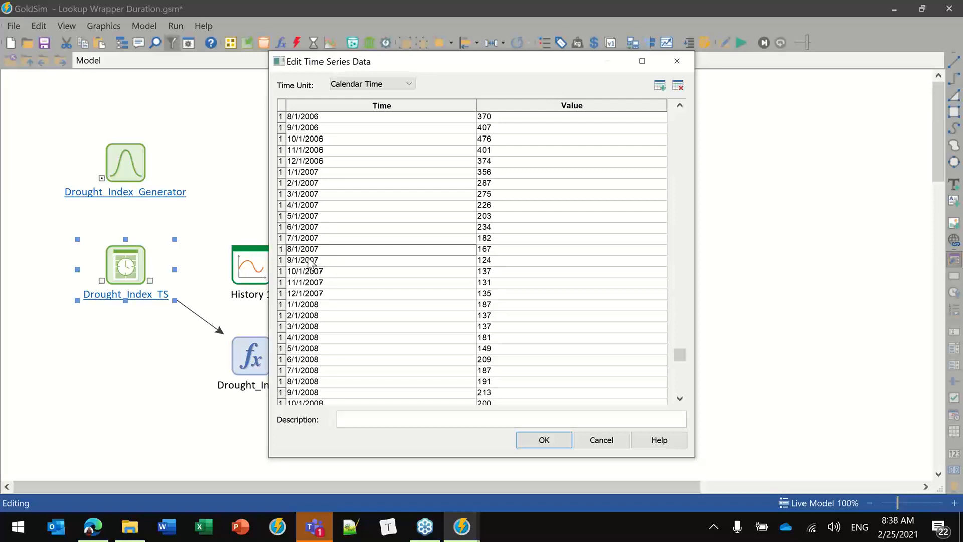
click(547, 442)
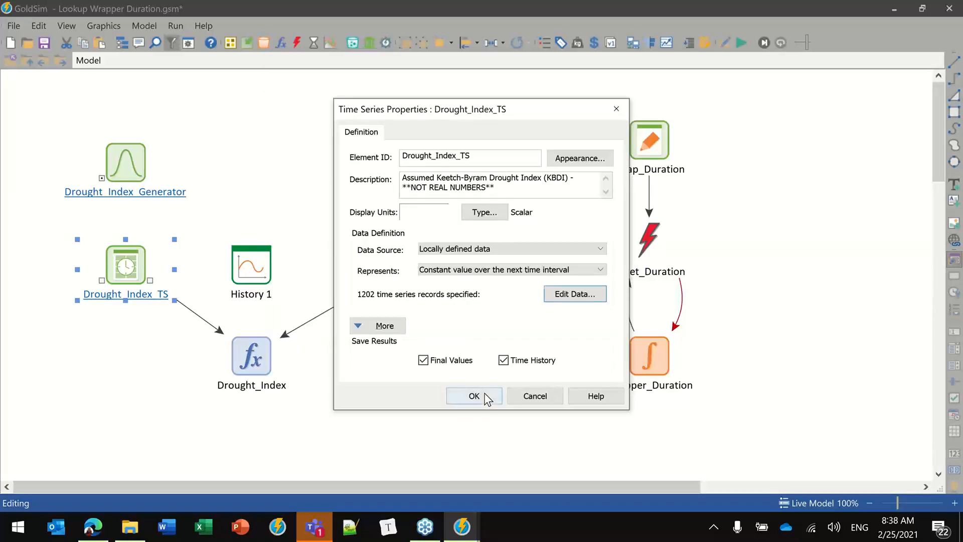
click(485, 396)
Insert an Expression element above History 1 and name it August_2007_Value.
right_click(243, 181)
mouse_move(321, 188)
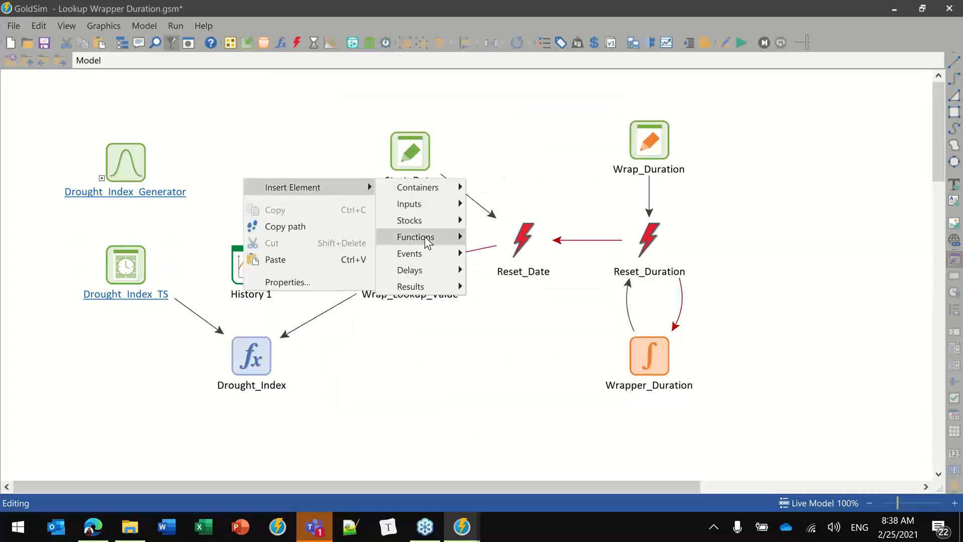
mouse_move(427, 242)
click(502, 237)
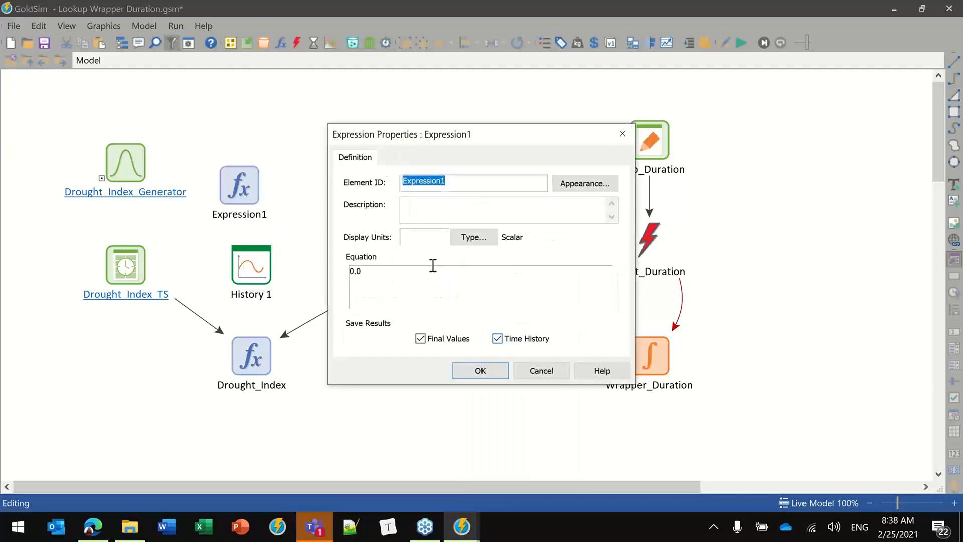
click(424, 236)
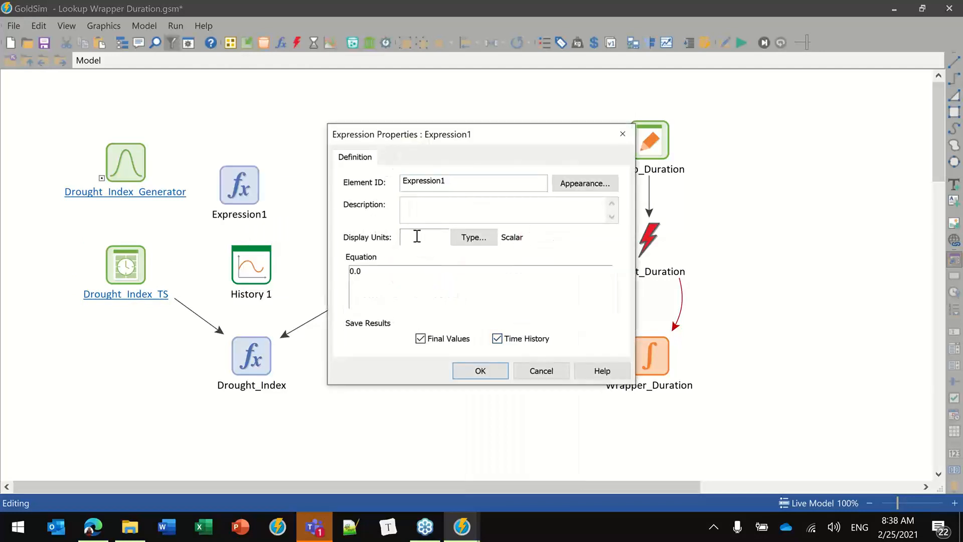
drag(450, 185, 364, 171)
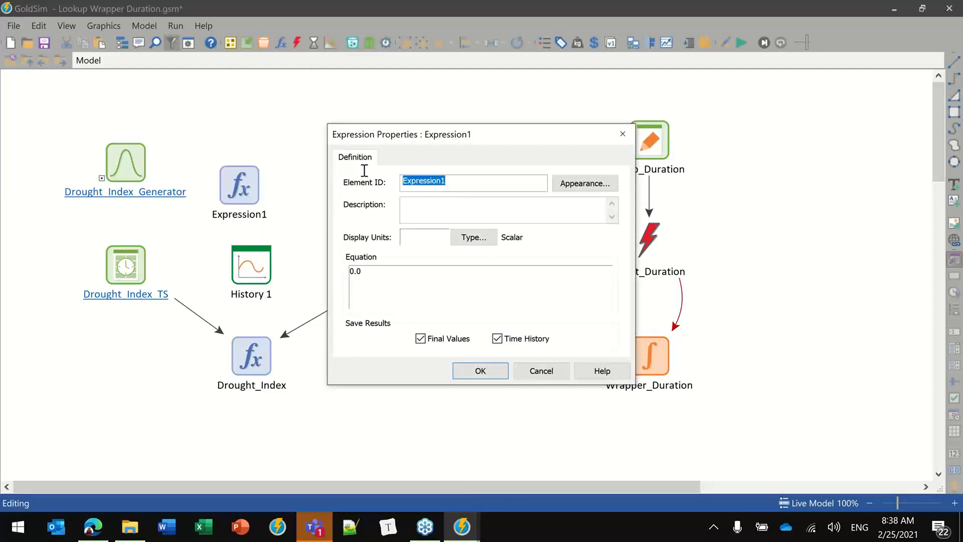
text(August_200)
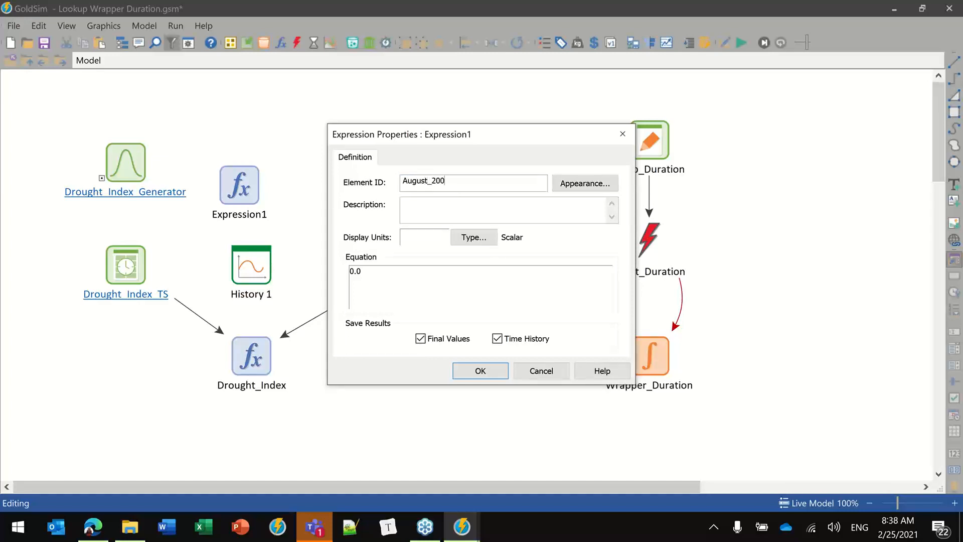
text(7_Value)
Define the expression's equation as Drought_Index_TS("8/1/2007") to look up the time series by date.
double_click(356, 271)
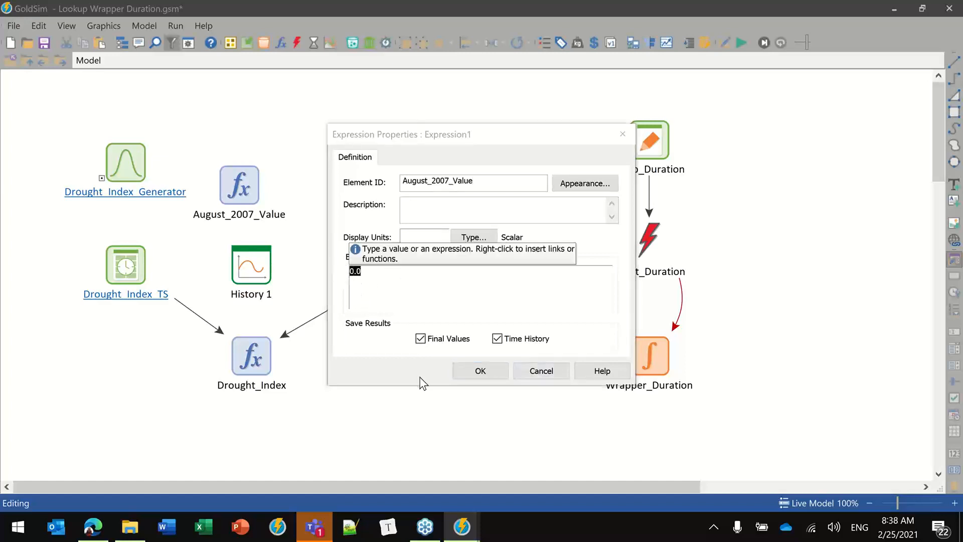
text(dr)
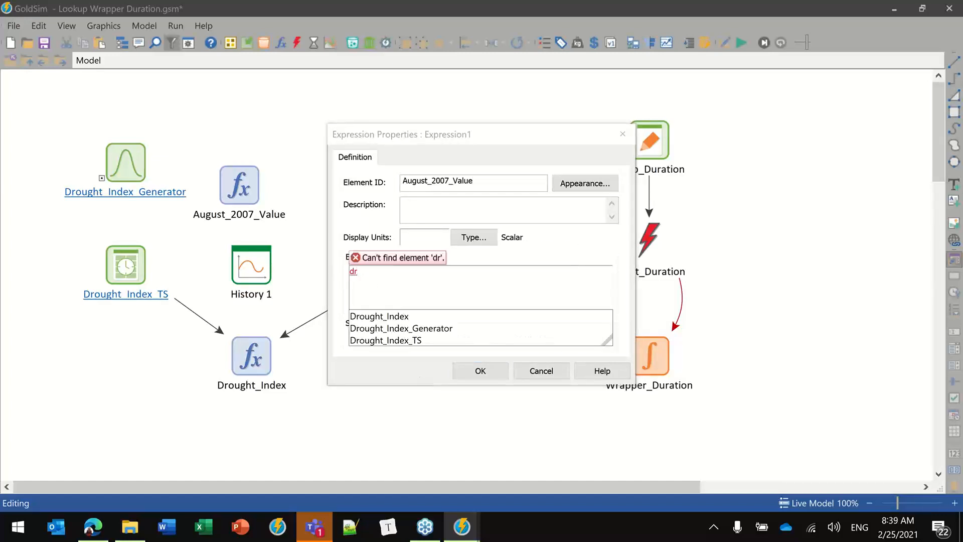
double_click(403, 341)
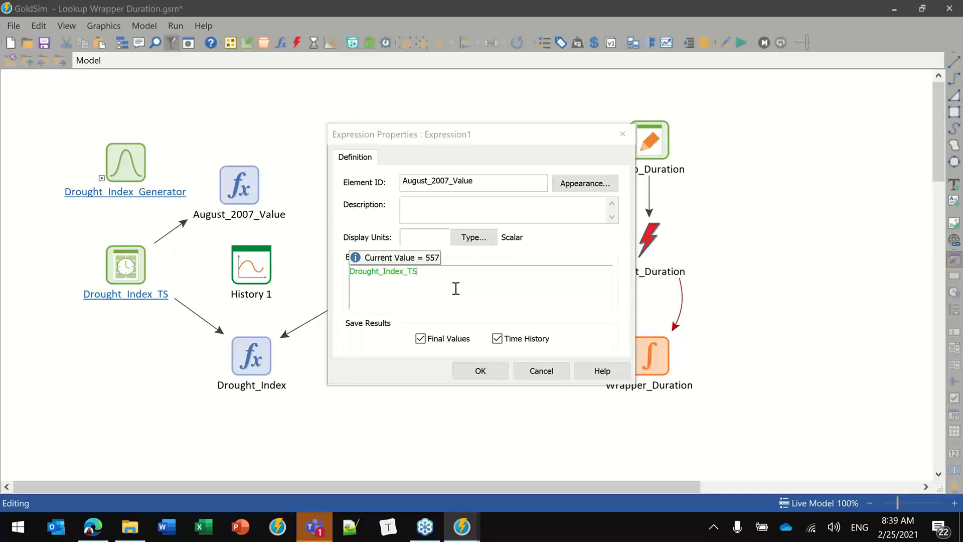
text(())
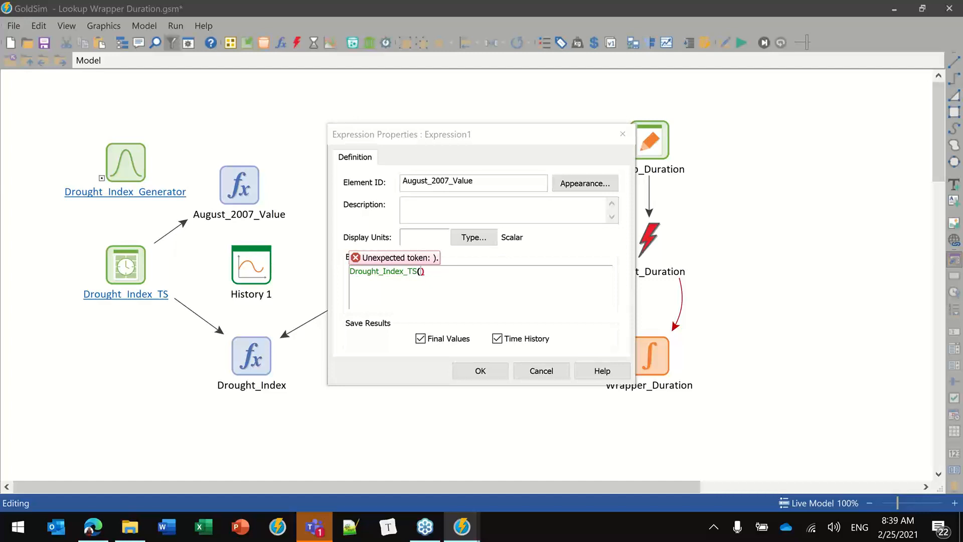
text(")
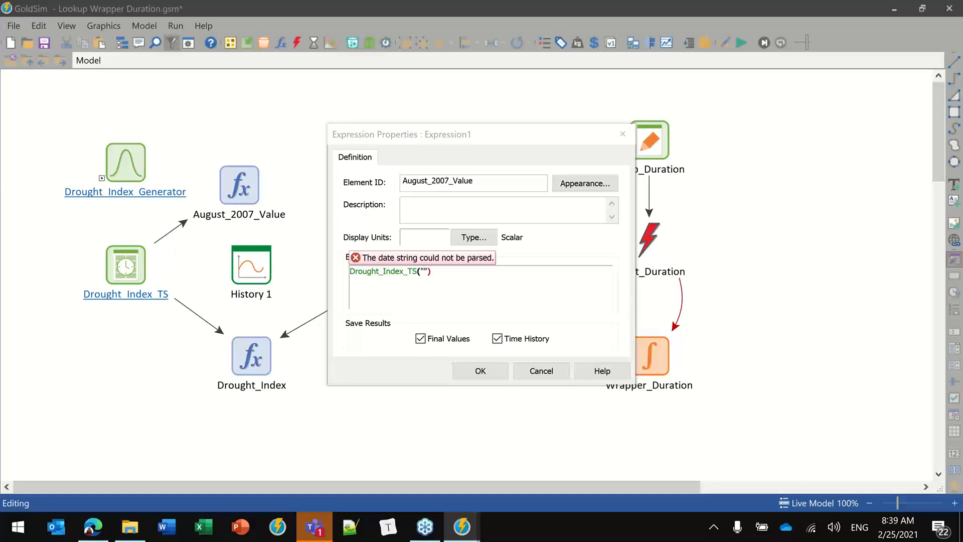
text(8/1/2)
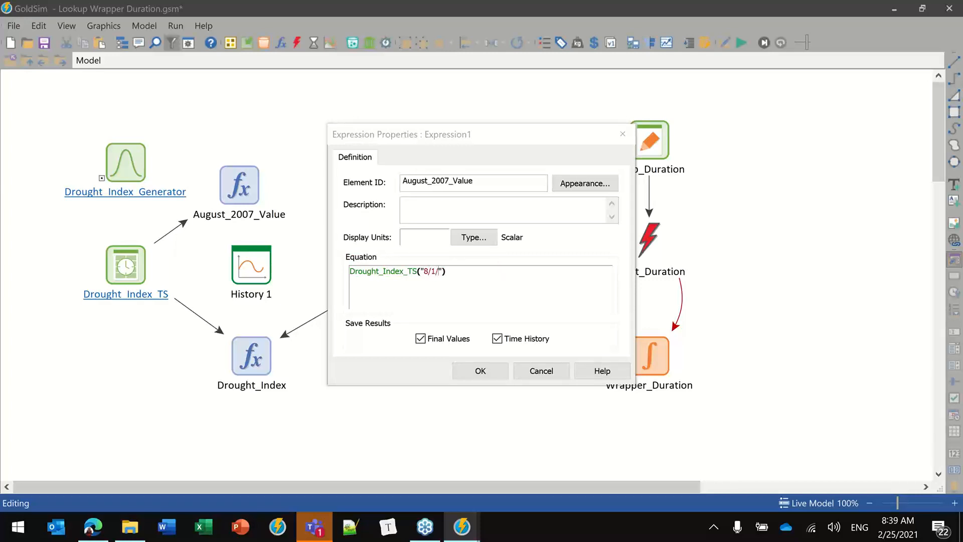
text(007)
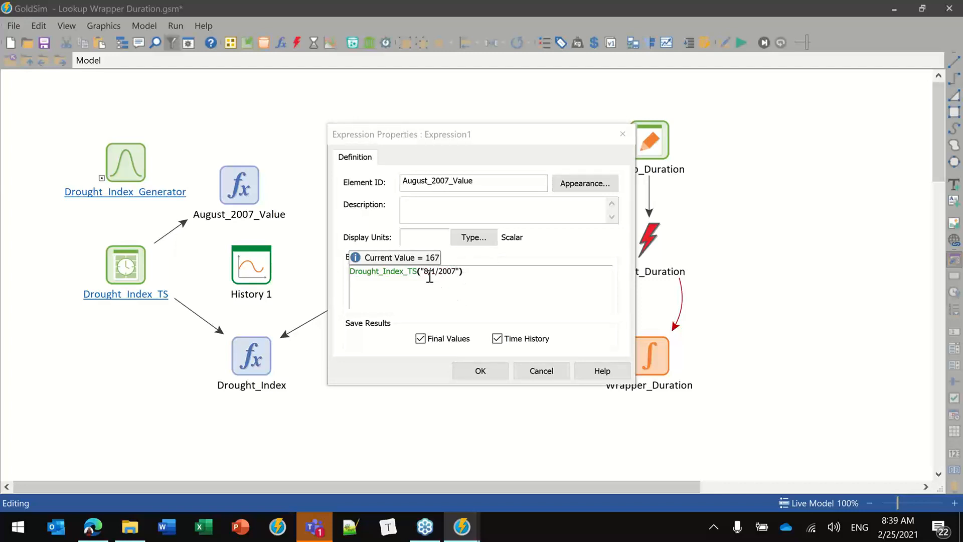
Remove the date argument from the equation, leaving Drought_Index_TS(), and accept the expression despite its incomplete definition.
mouse_move(426, 276)
click(510, 276)
text())
key(BackSpace)
key(BackSpace)
key(BackSpace)
key(BackSpace)
key(BackSpace)
key(BackSpace)
key(BackSpace)
key(BackSpace)
key(BackSpace)
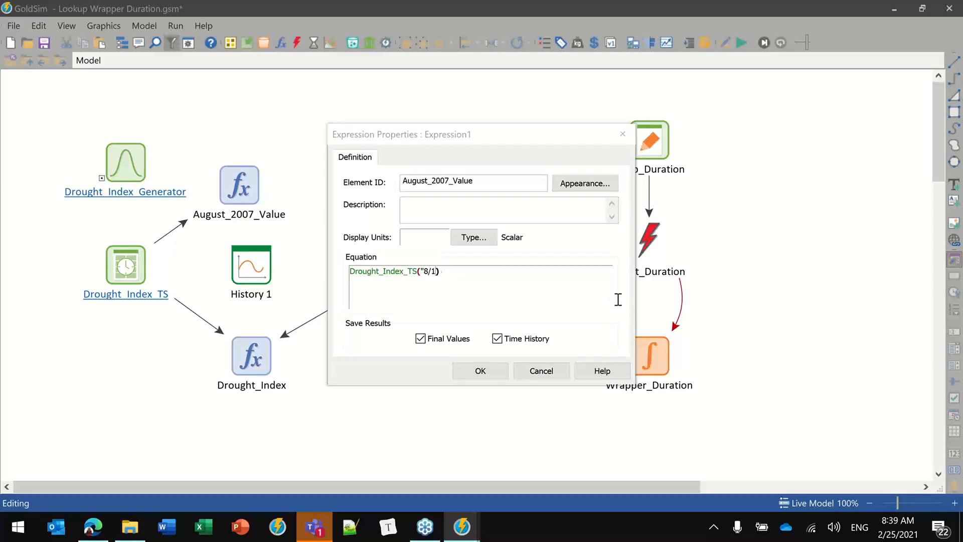
key(BackSpace)
click(471, 373)
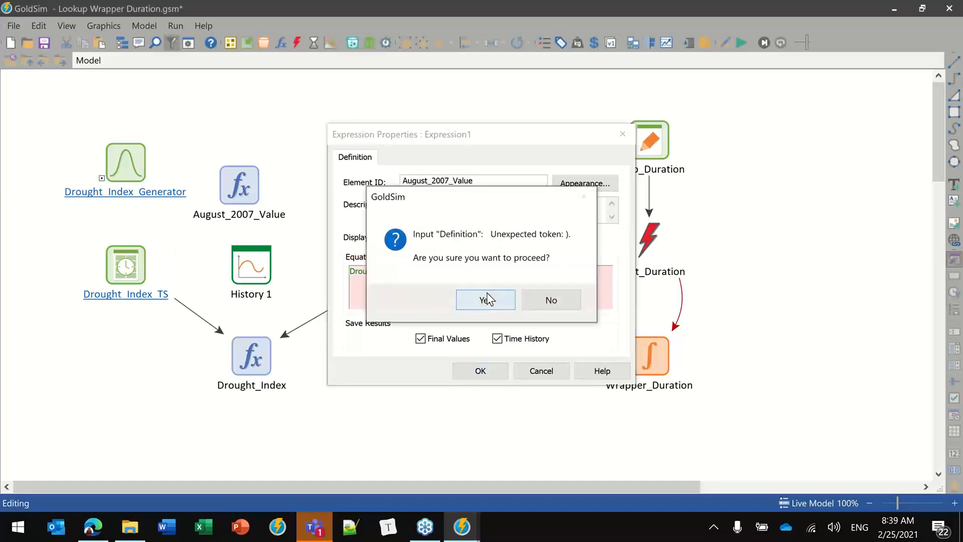
click(484, 296)
Examine later records in the Drought_Index_TS data table with the row-number column widened to show full numbers.
click(125, 256)
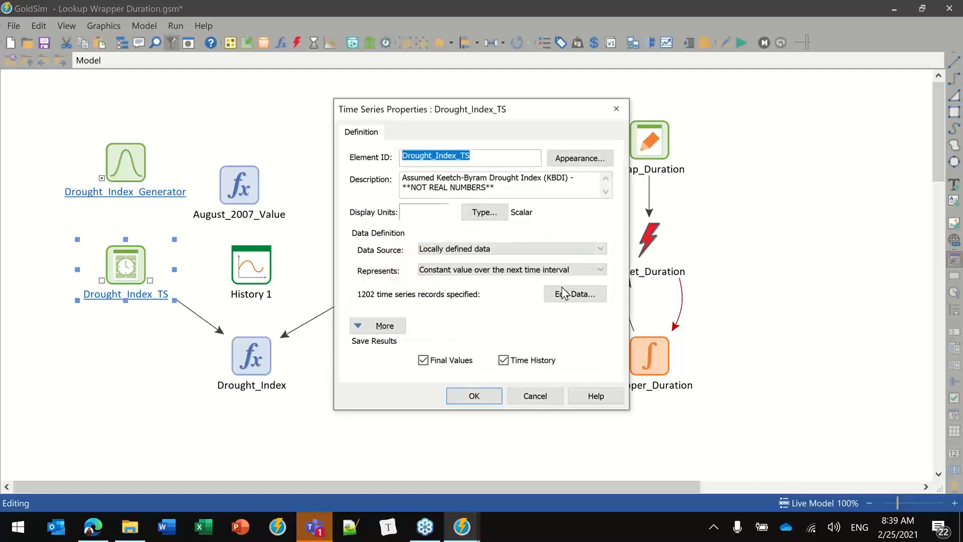
click(571, 294)
drag(674, 121, 678, 321)
drag(286, 105, 307, 103)
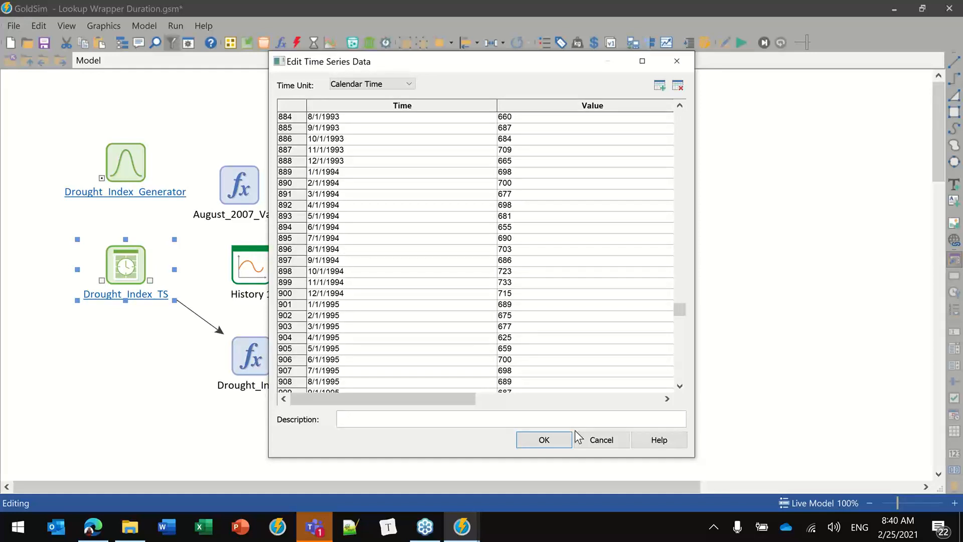
click(546, 444)
click(459, 401)
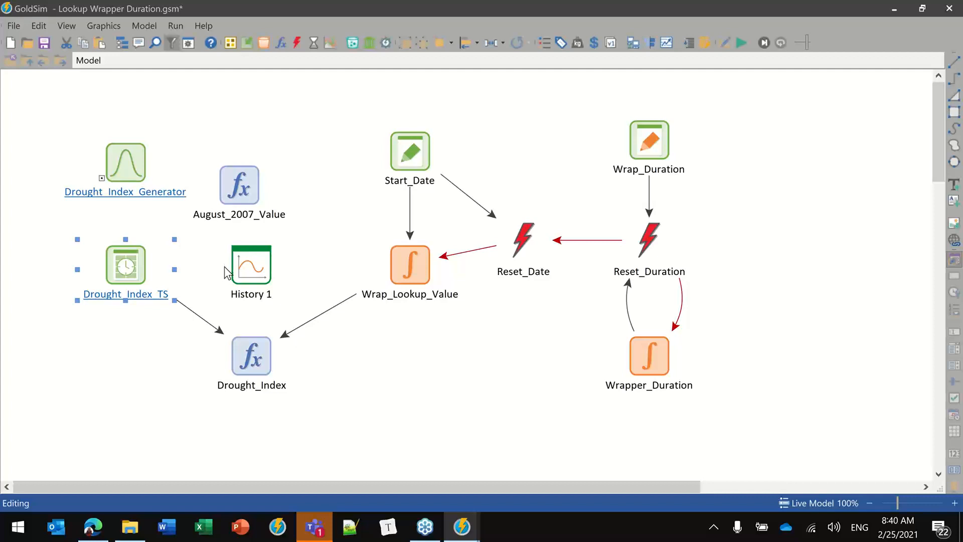
Reopen the August_2007_Value expression and set its equation to Drought_Index_TS(300 d, 1).
mouse_move(241, 181)
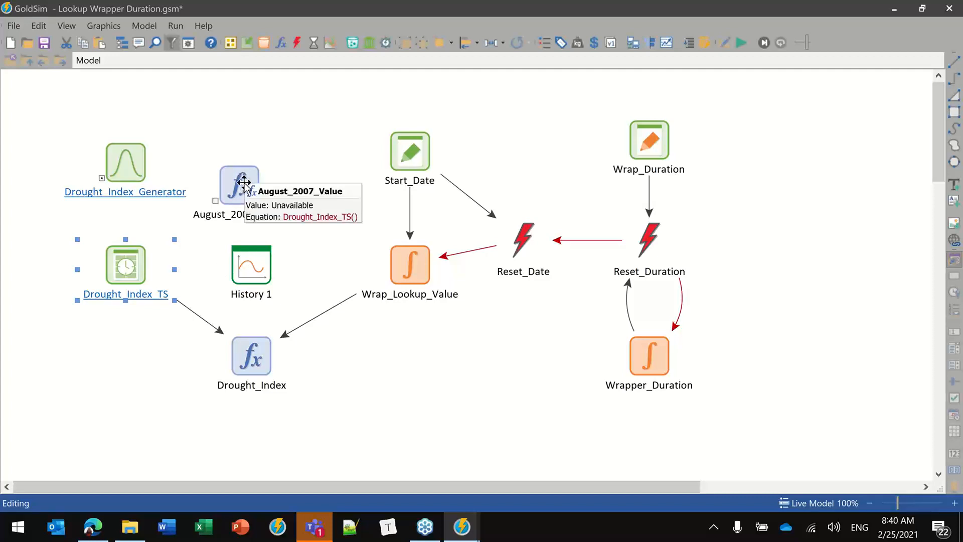
double_click(244, 182)
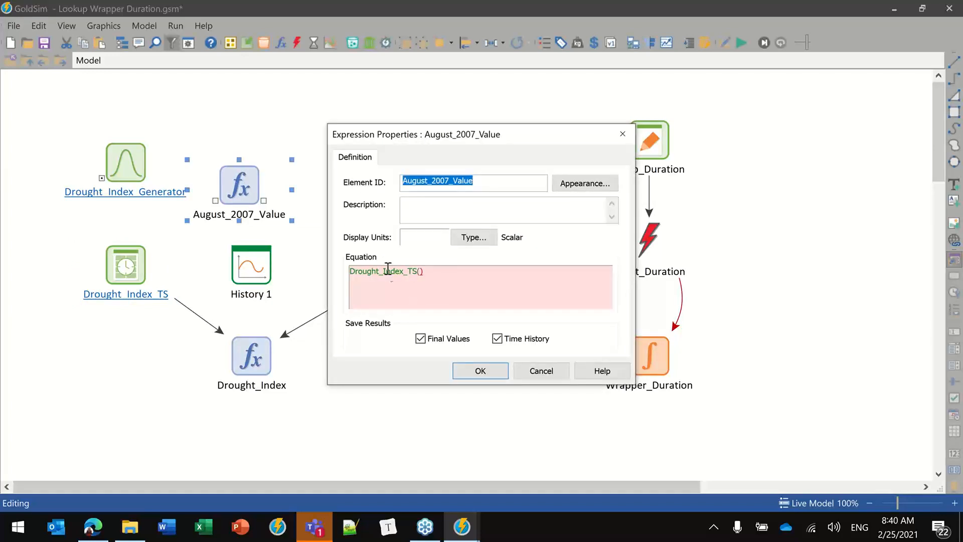
click(423, 270)
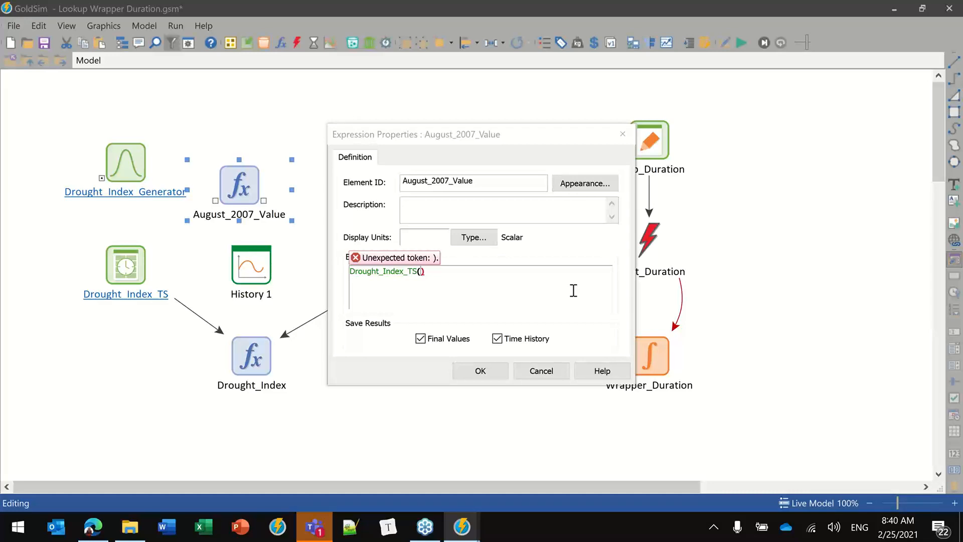
text(300 d)
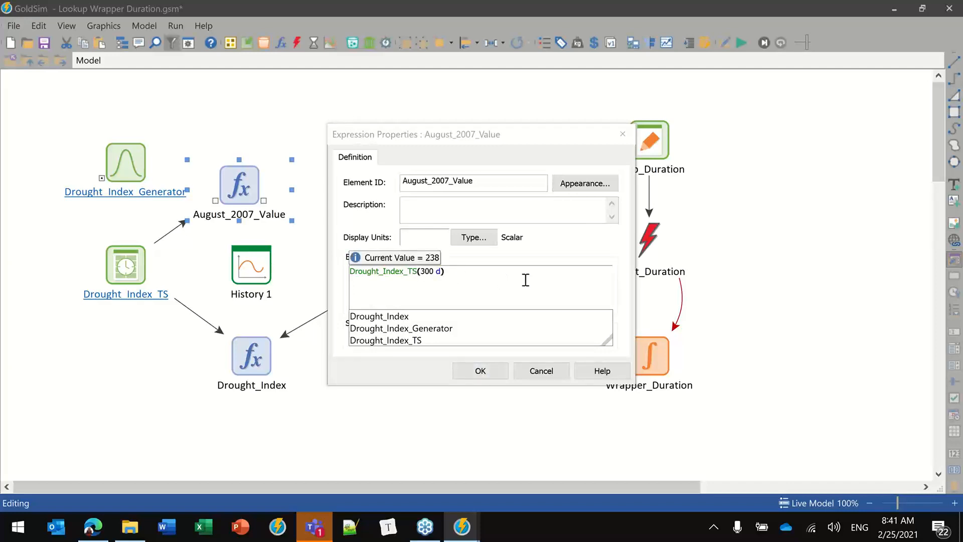
text(, 1)
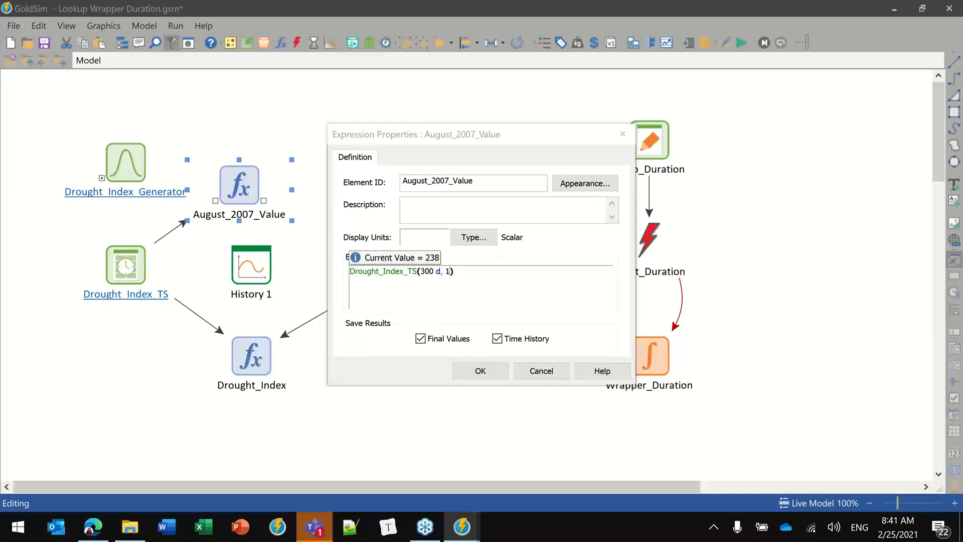
Change the second argument of the Drought_Index_TS call to 2 and review both arguments.
key(BackSpace)
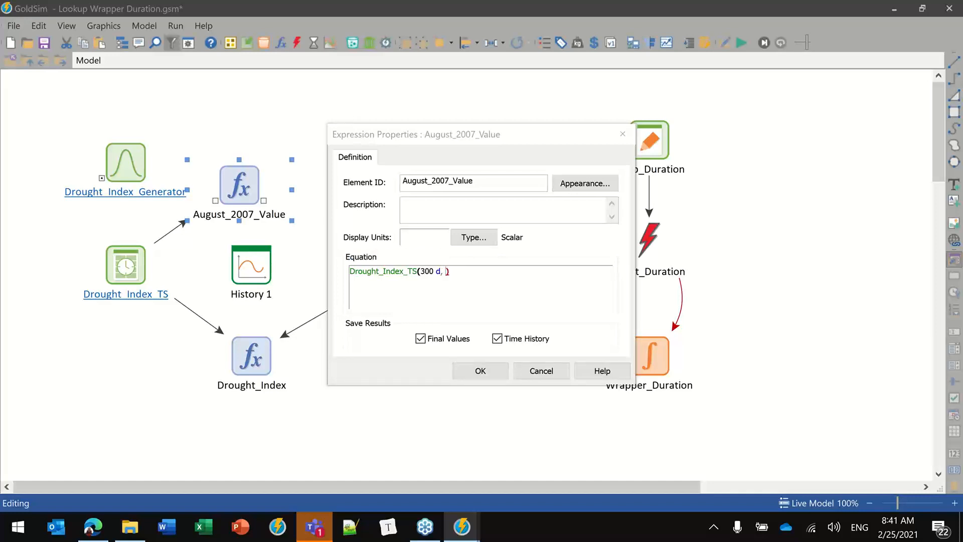
text(2)
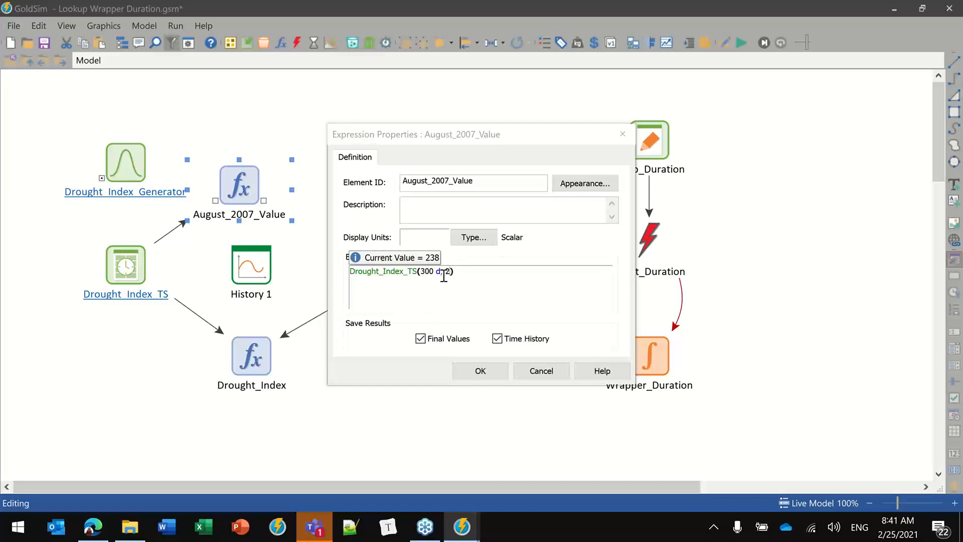
drag(440, 272, 421, 273)
click(442, 273)
click(452, 273)
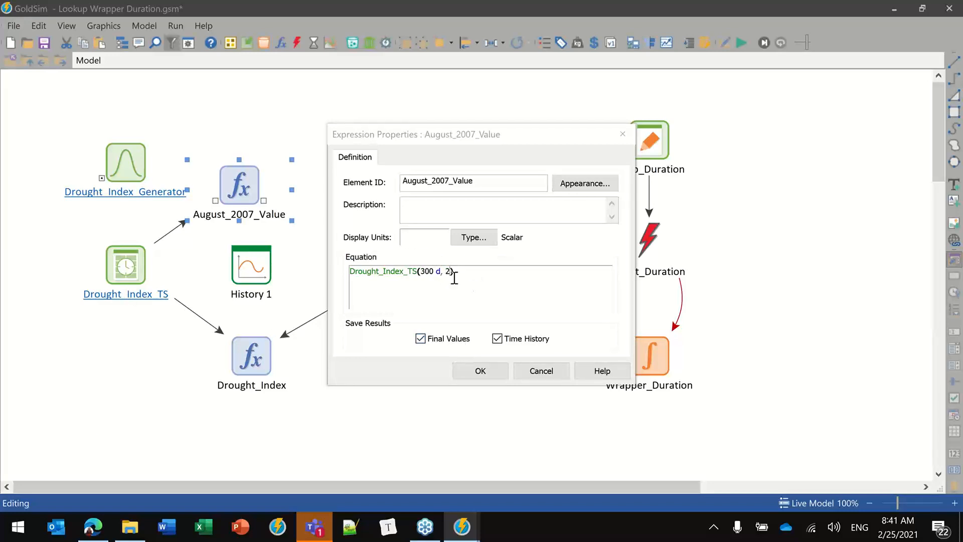
mouse_move(453, 273)
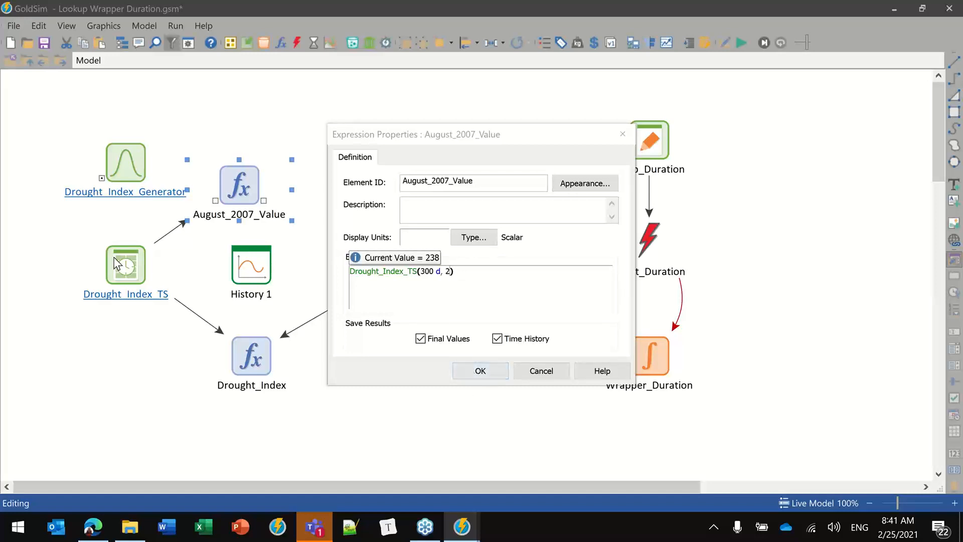
Accept the August_2007_Value expression and review the Drought_Index equation that looks up Drought_Index_TS with Wrap_Lookup_Value.
click(480, 372)
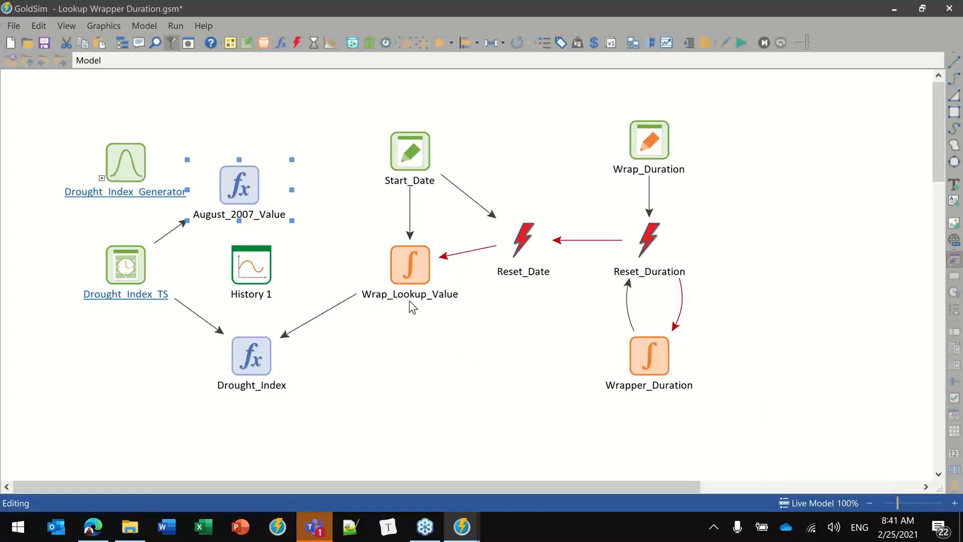
mouse_move(393, 264)
click(252, 358)
double_click(253, 357)
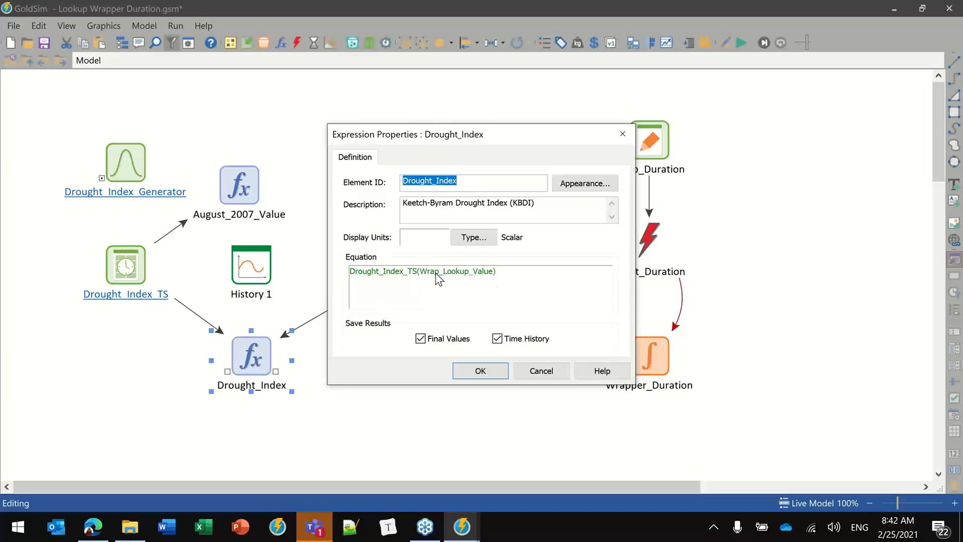
drag(465, 141, 642, 121)
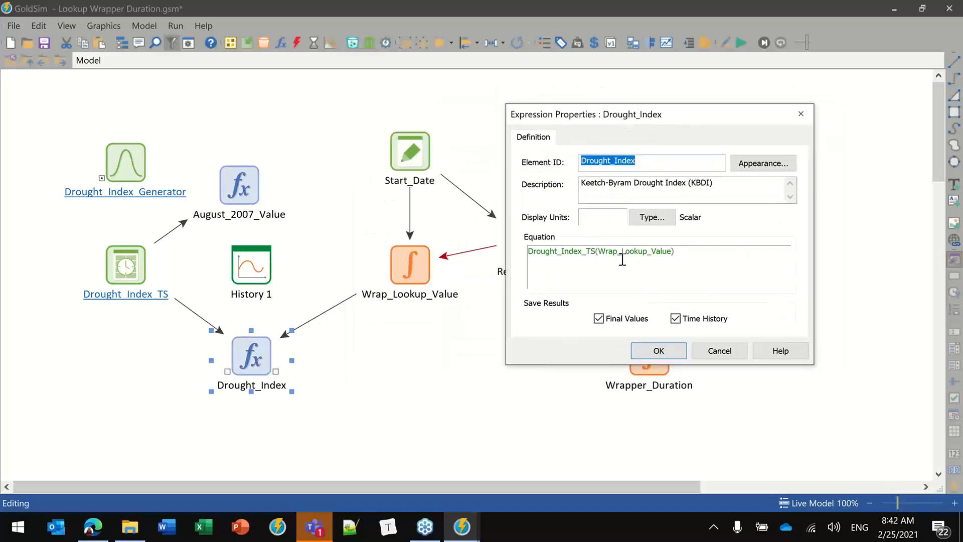
mouse_move(600, 252)
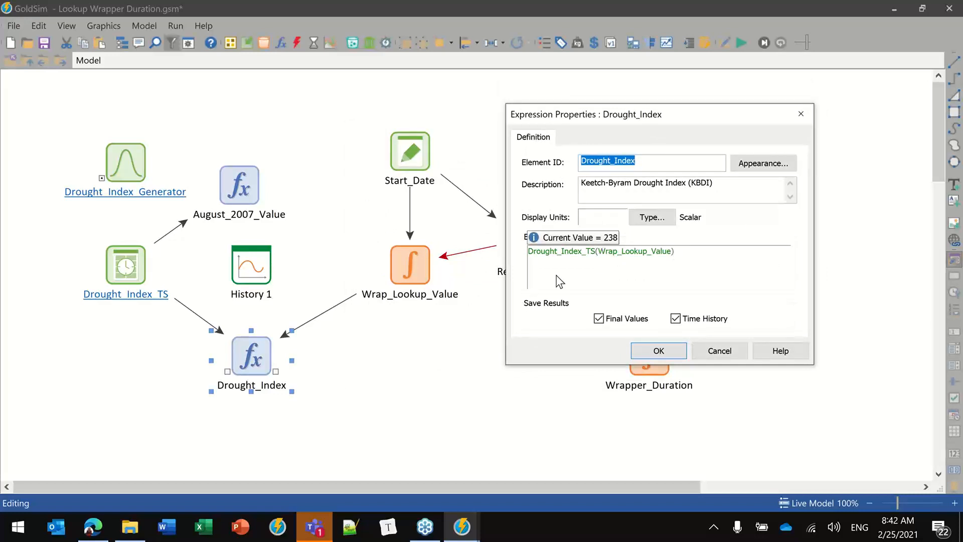
click(659, 351)
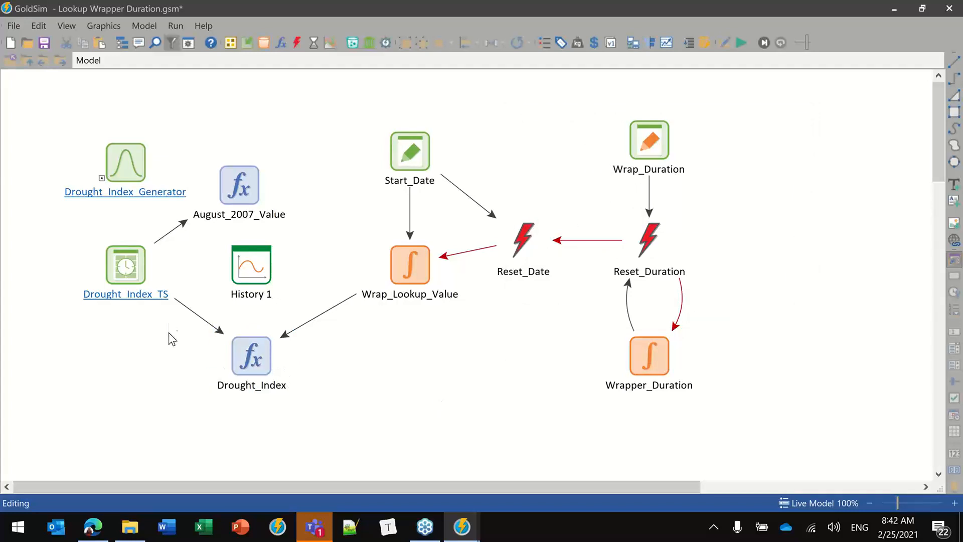
Open the Array Statistics model, discarding the changes to Lookup Wrapper Duration.
mouse_move(170, 269)
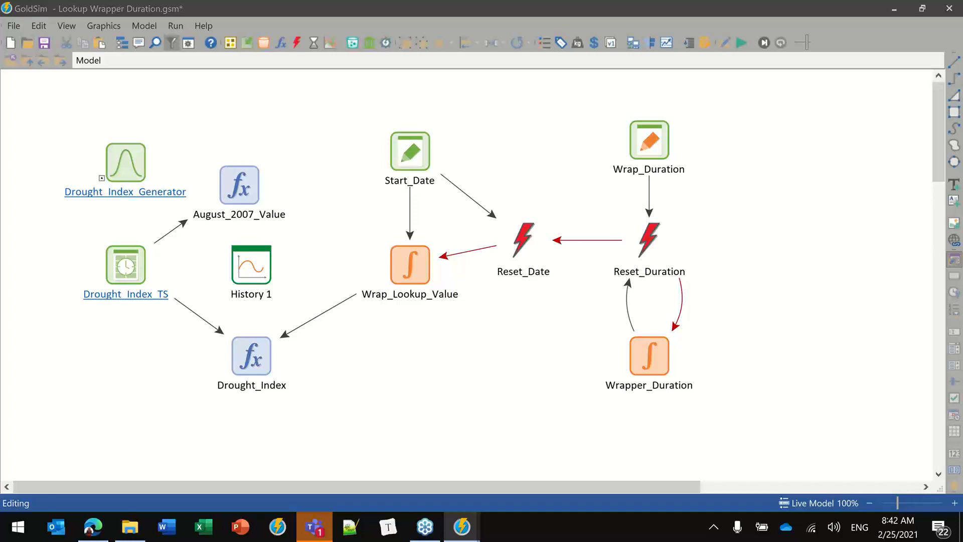
drag(506, 117, 511, 101)
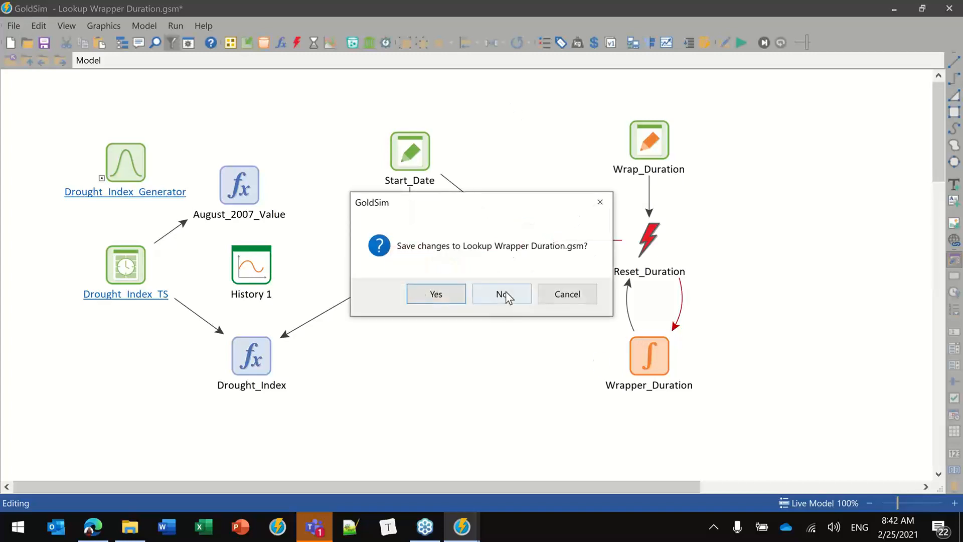
click(502, 294)
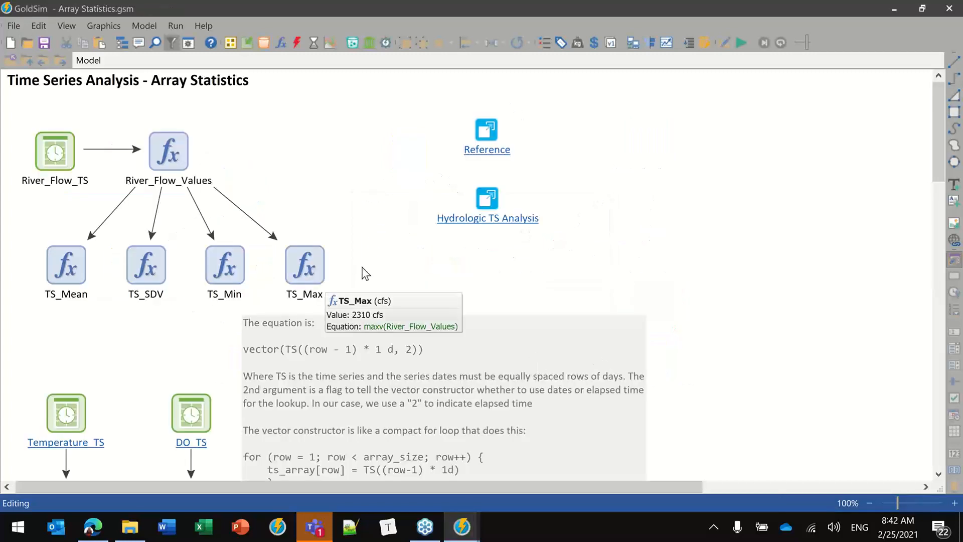
Inspect the summaries of the River_Flow_TS time series and the River_Flow_Values expression.
click(48, 142)
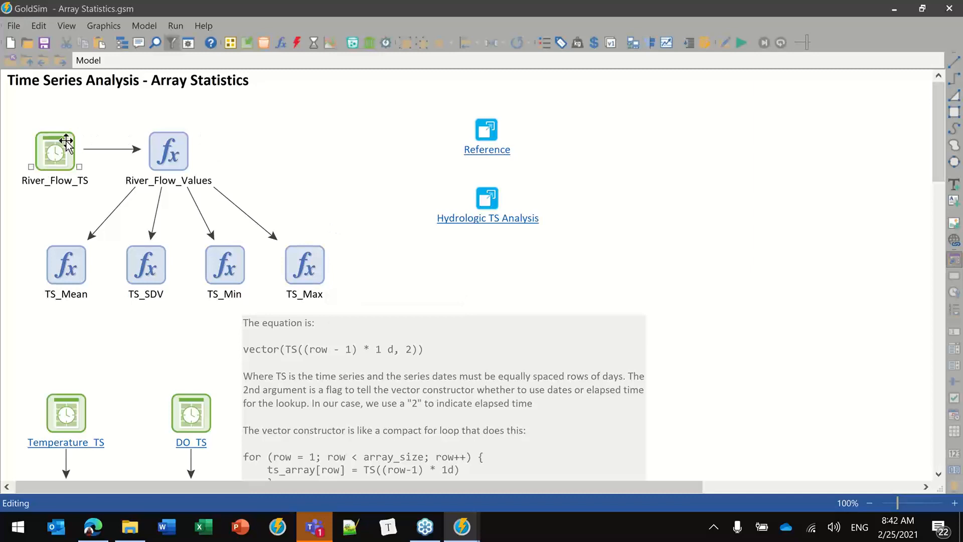
mouse_move(53, 154)
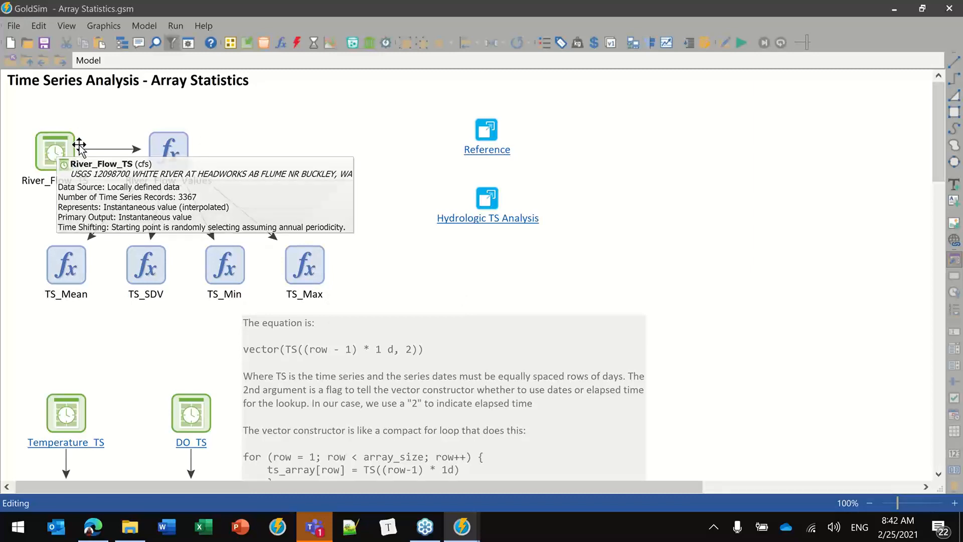
click(166, 141)
mouse_move(165, 140)
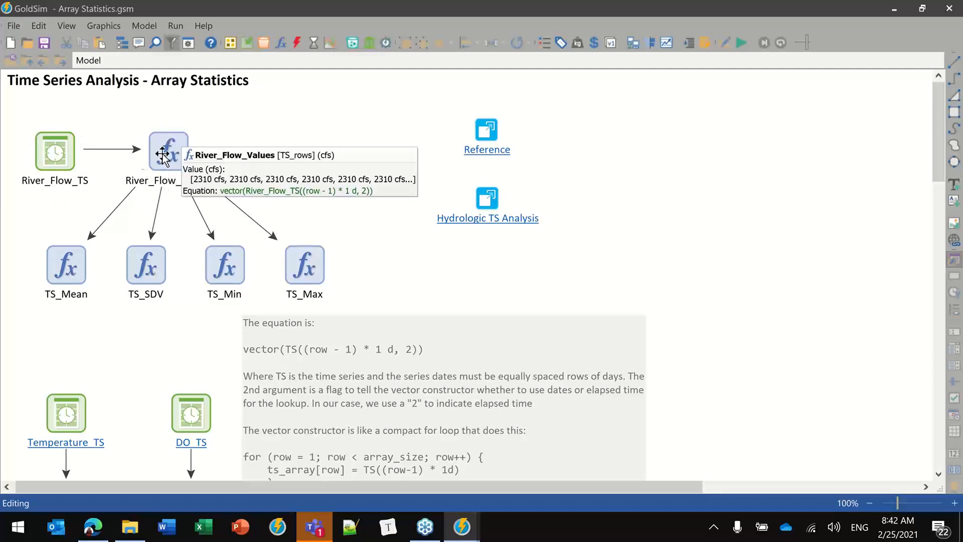
click(56, 145)
mouse_move(65, 154)
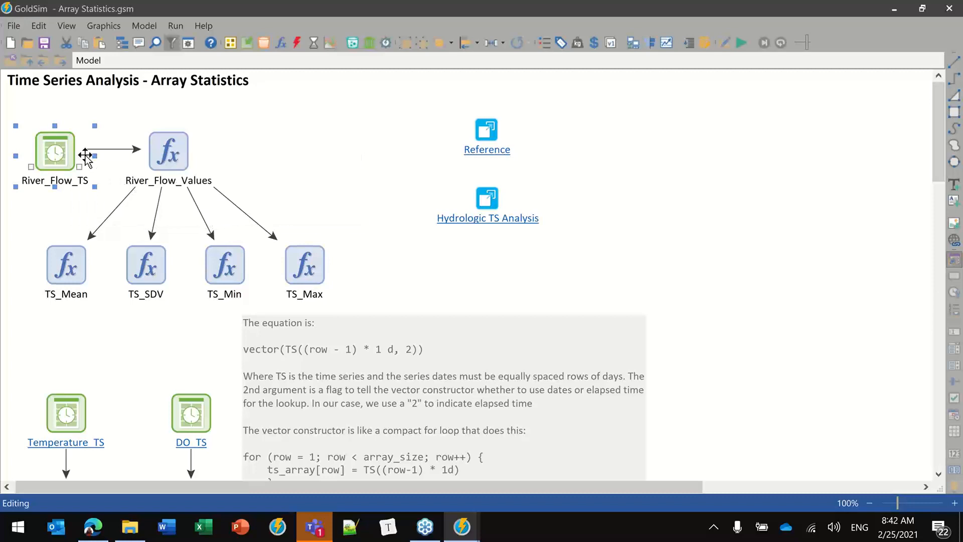
Examine the last records of the River_Flow_TS data table with the row-number column widened to show full numbers.
double_click(85, 156)
drag(482, 71, 518, 45)
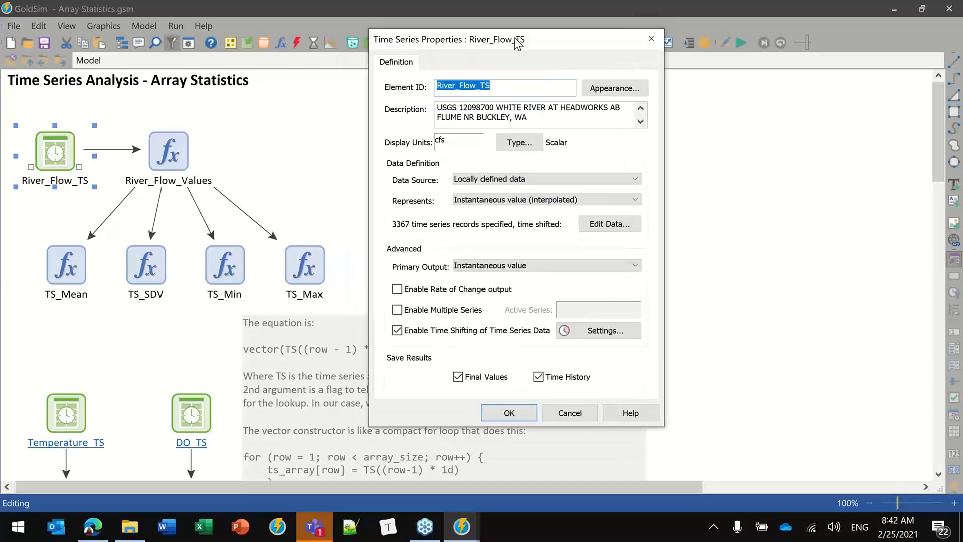
click(590, 226)
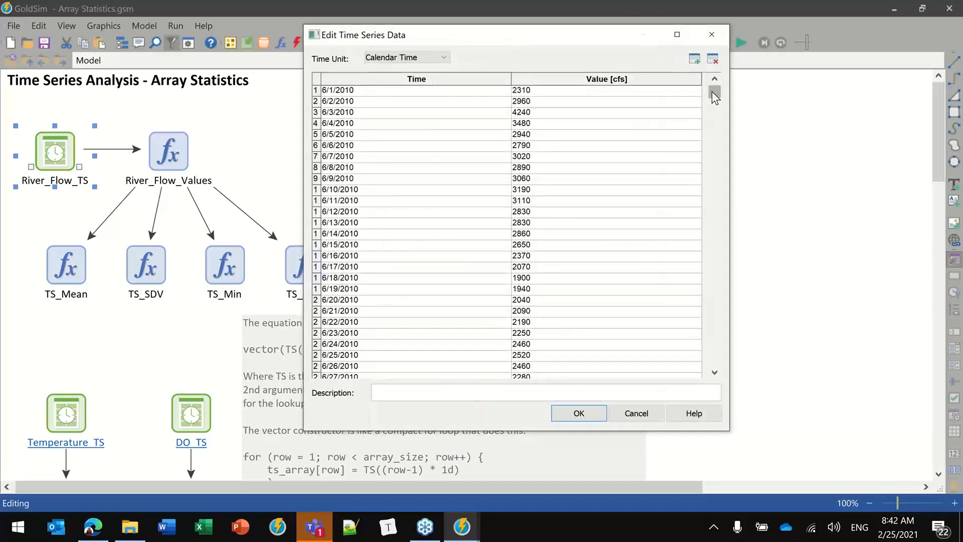
drag(716, 98, 634, 361)
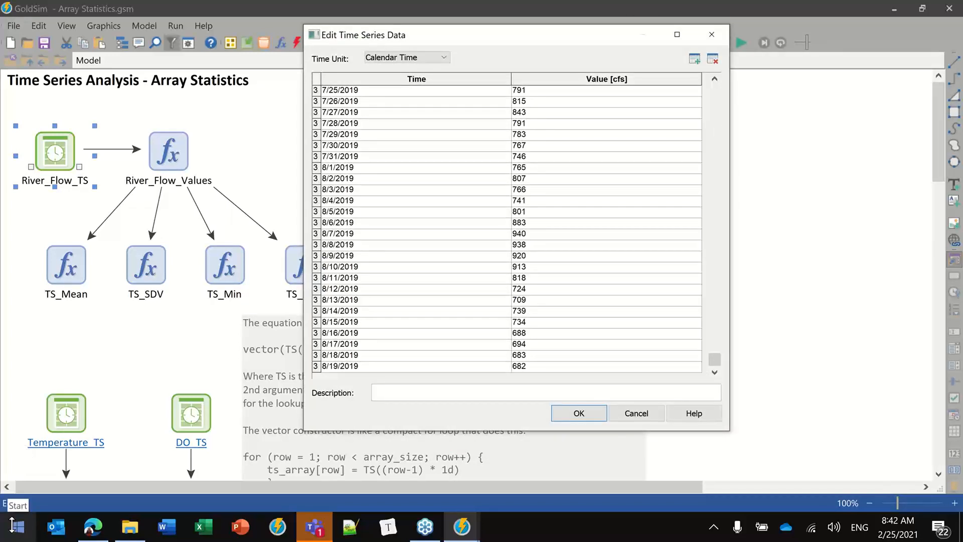
drag(320, 79, 348, 77)
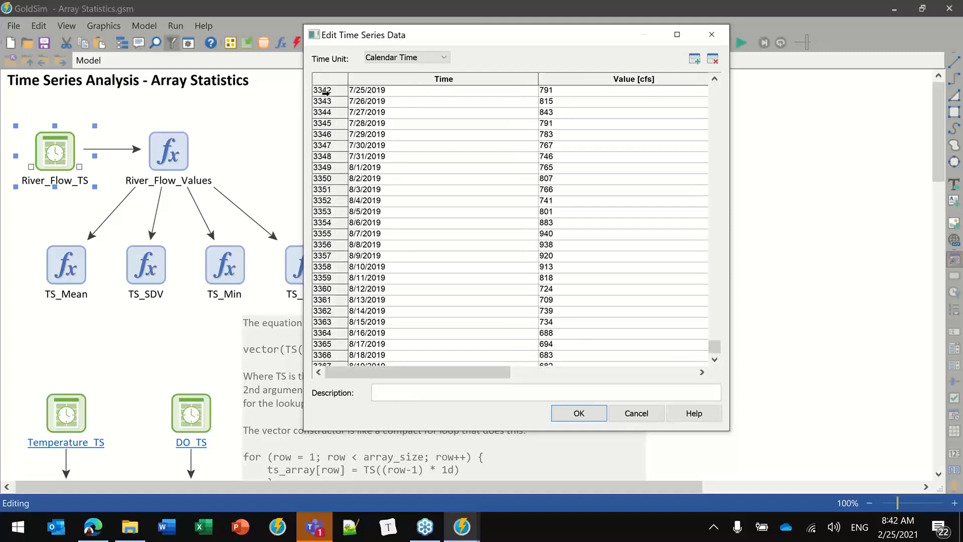
click(718, 359)
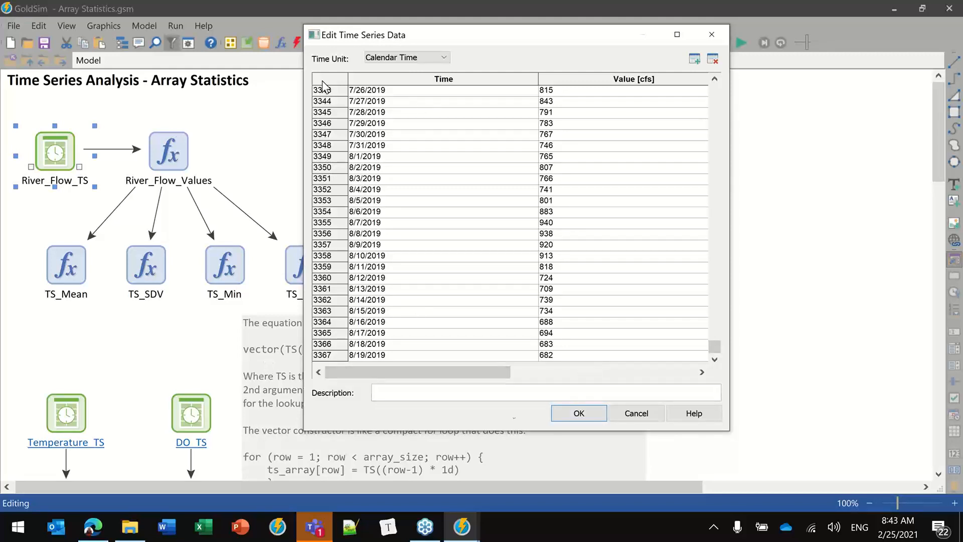
click(579, 413)
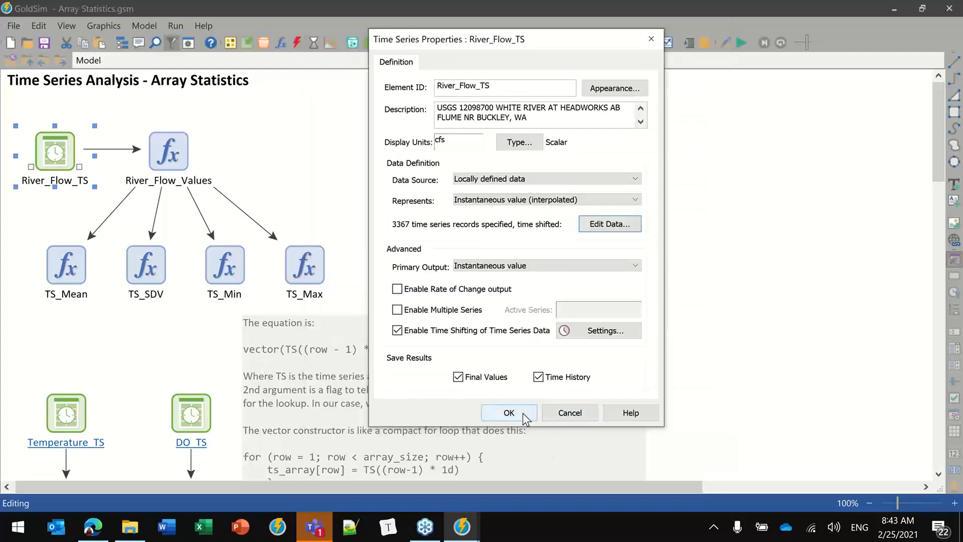
click(524, 416)
Review the TS_rows array label set's index range and compare it with the River_Flow_TS record summary.
click(144, 27)
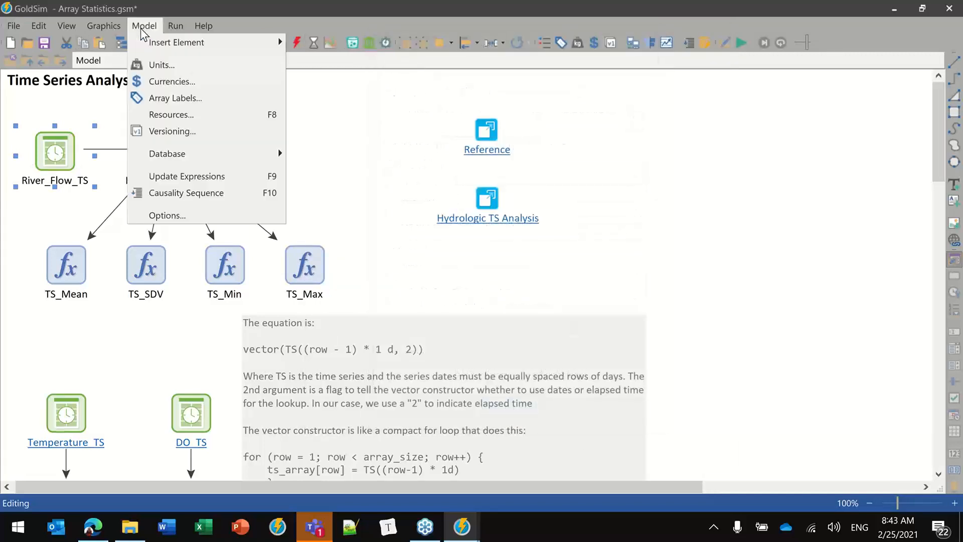
click(205, 97)
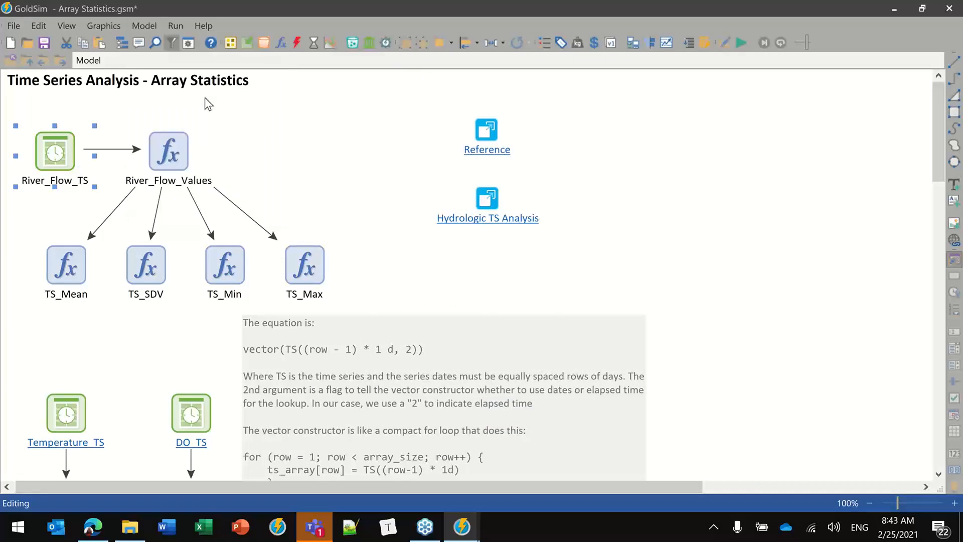
click(391, 207)
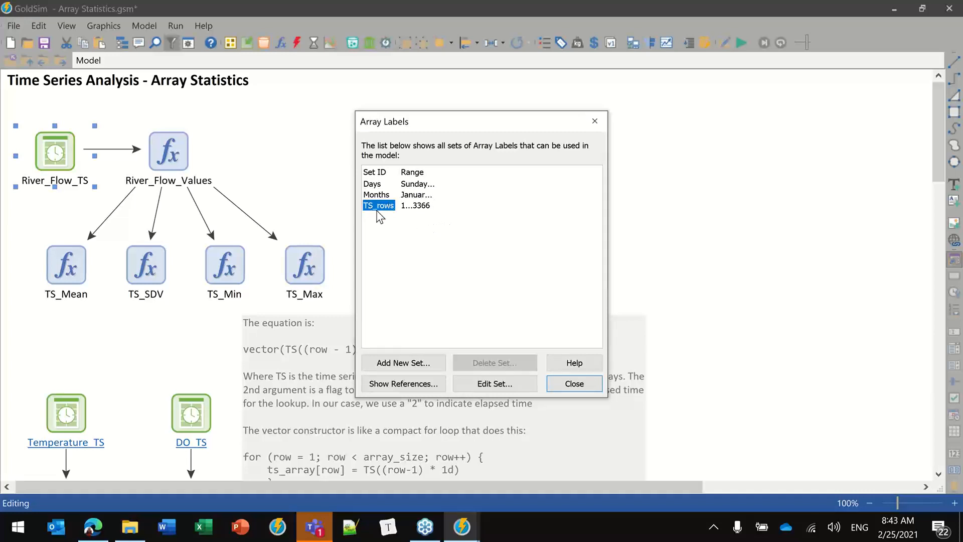
click(469, 390)
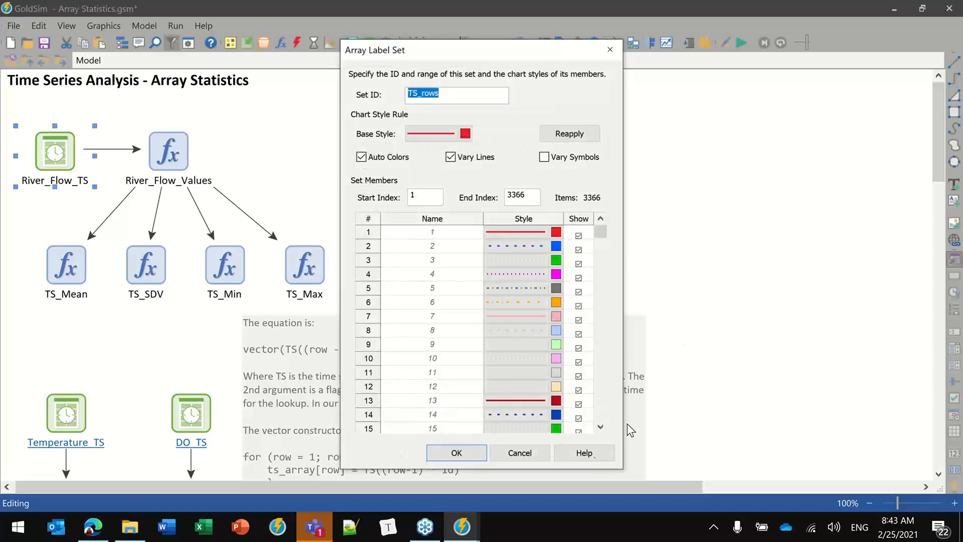
click(520, 453)
click(558, 385)
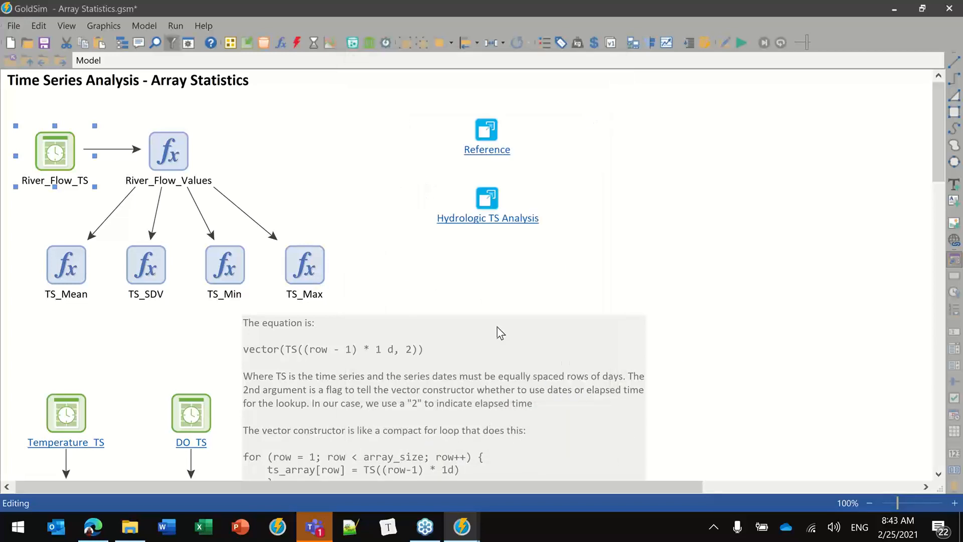
mouse_move(64, 142)
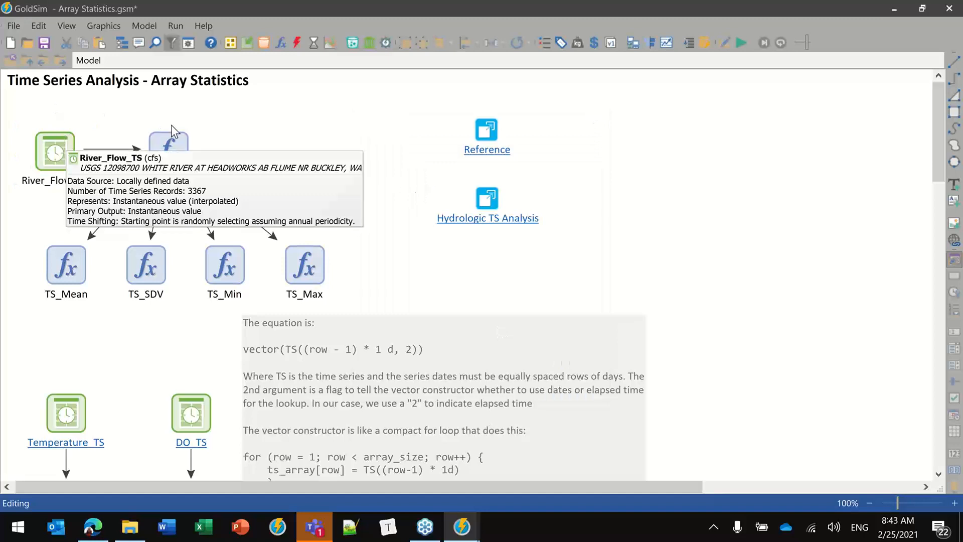
click(187, 151)
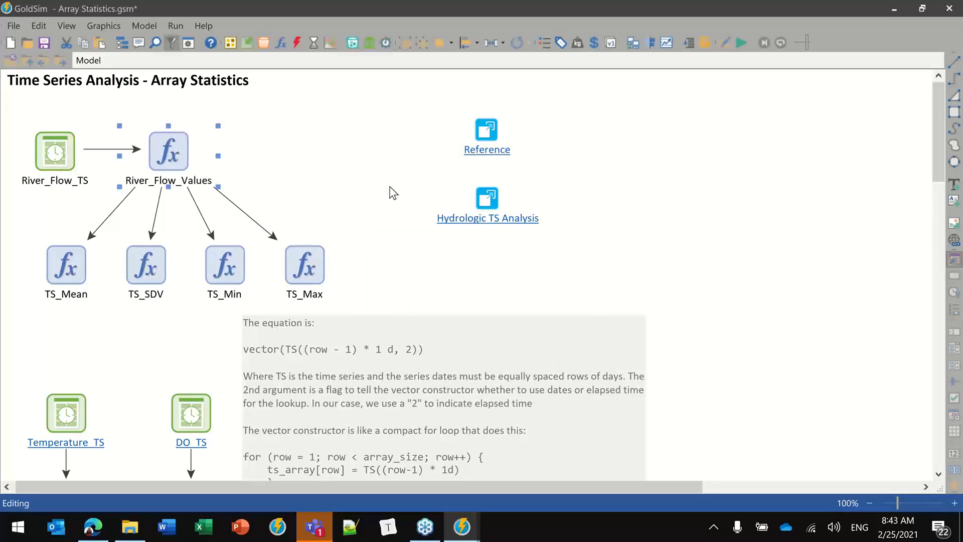
Review the TS_Mean equation and find the Vector Mean function meanv() among the array operators.
click(69, 260)
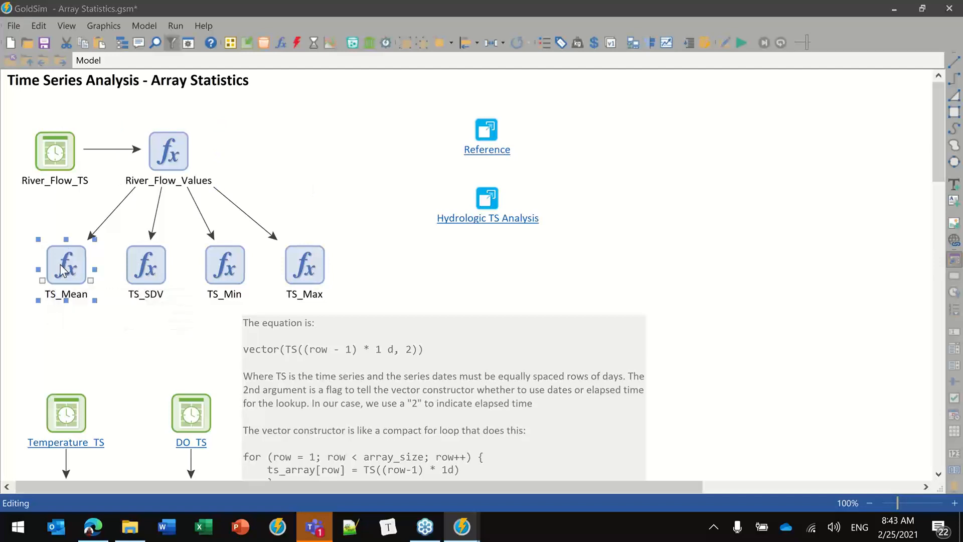
double_click(70, 261)
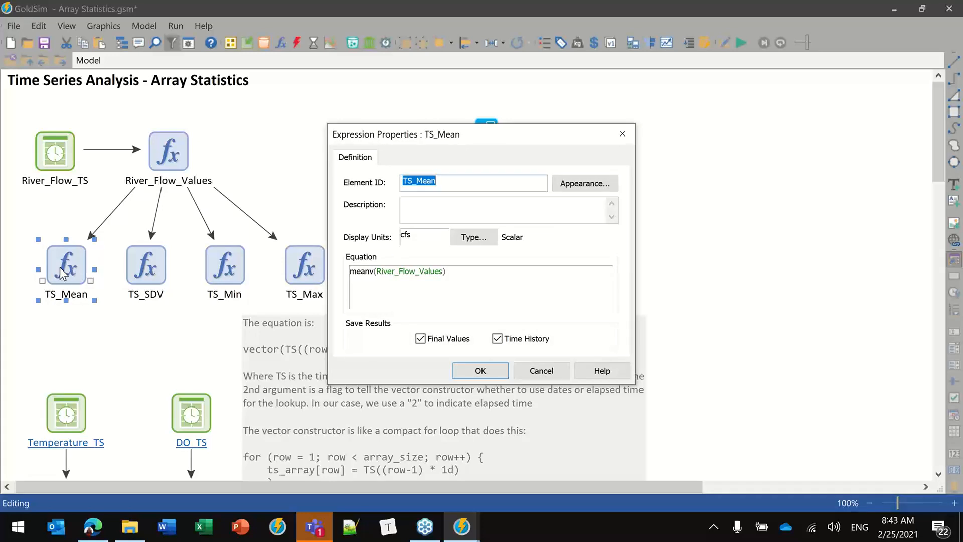
click(358, 271)
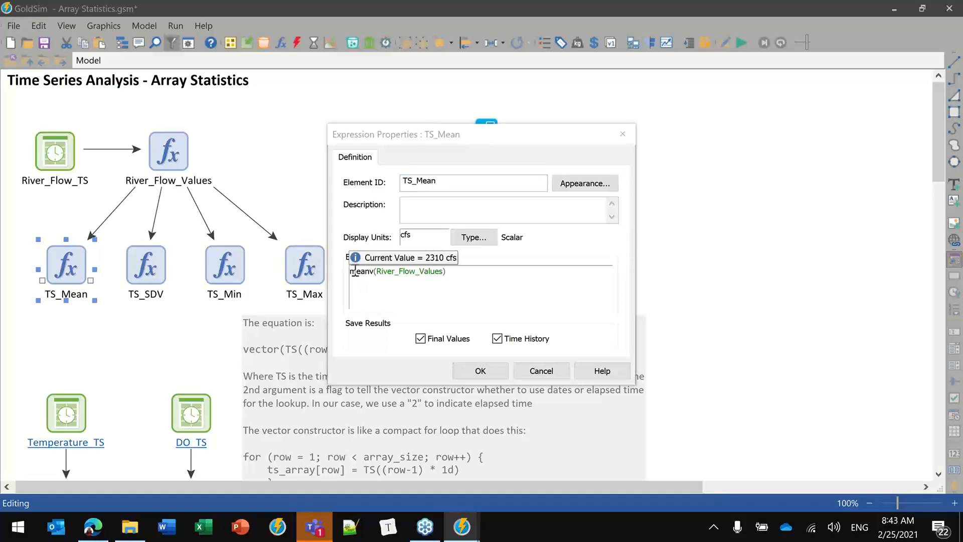
double_click(355, 271)
right_click(358, 271)
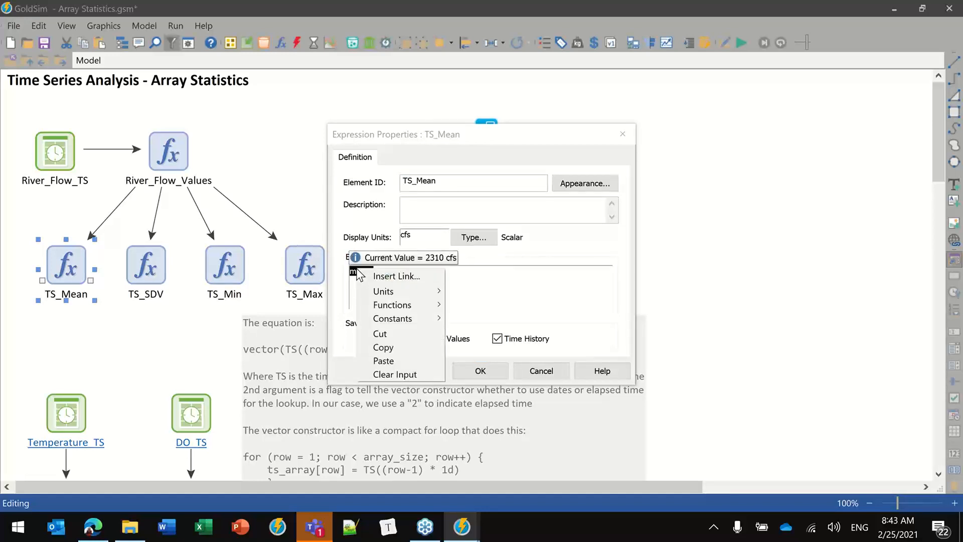
mouse_move(419, 306)
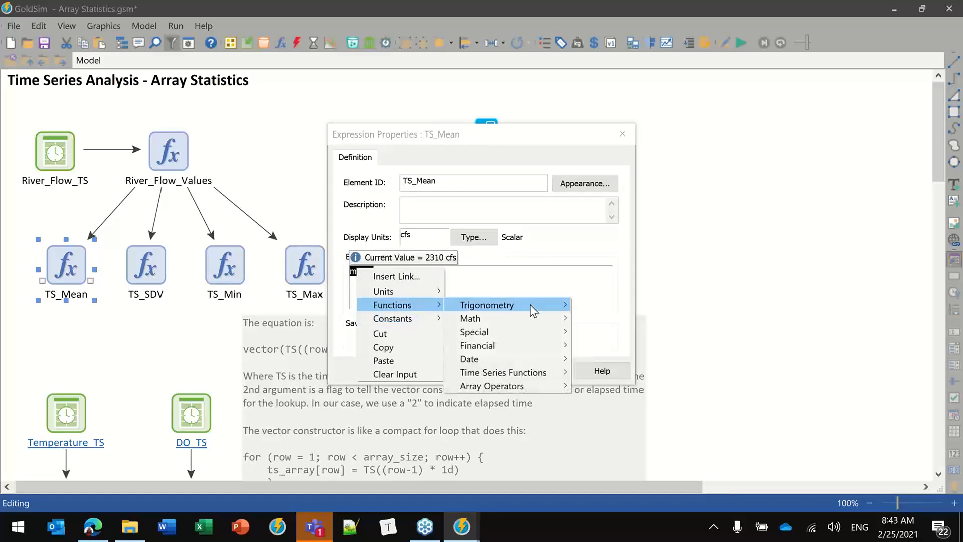
mouse_move(522, 384)
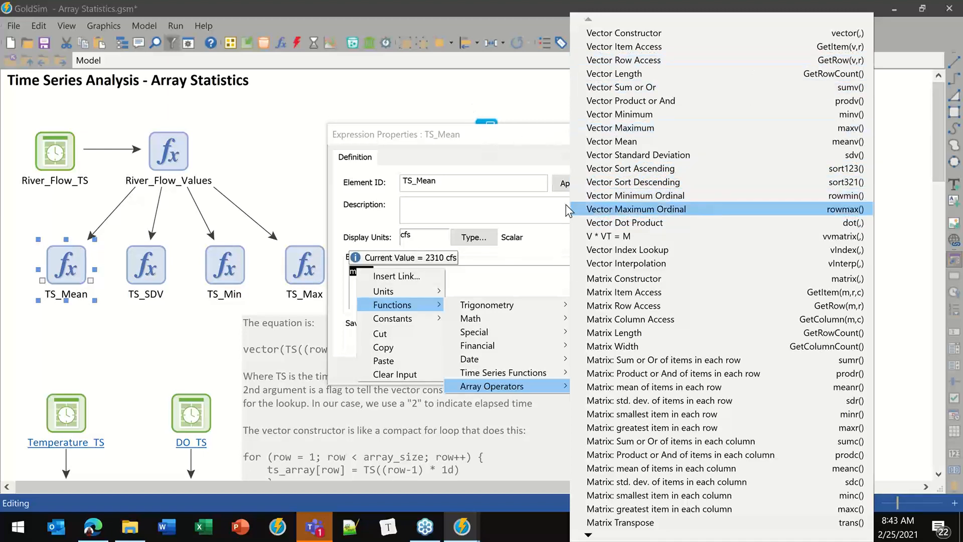
click(633, 141)
click(366, 276)
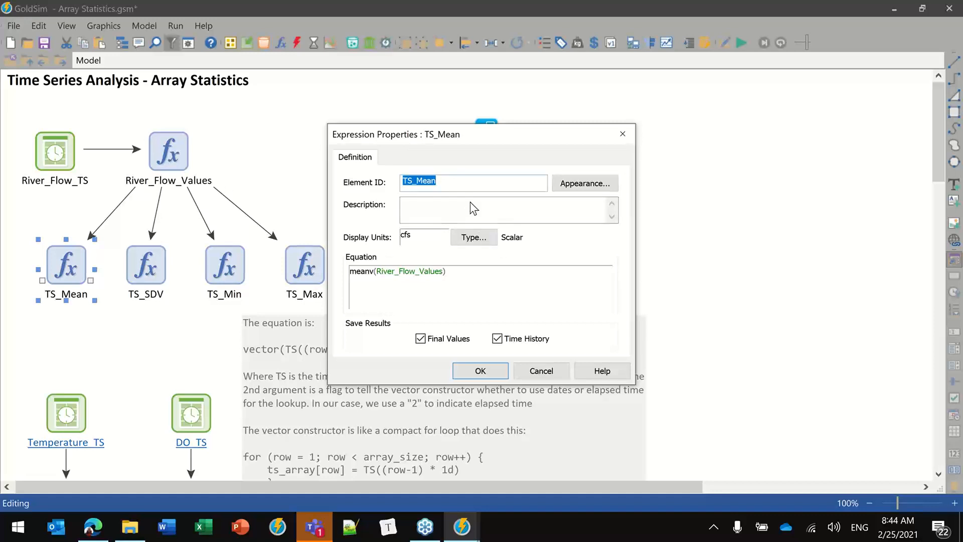
click(481, 371)
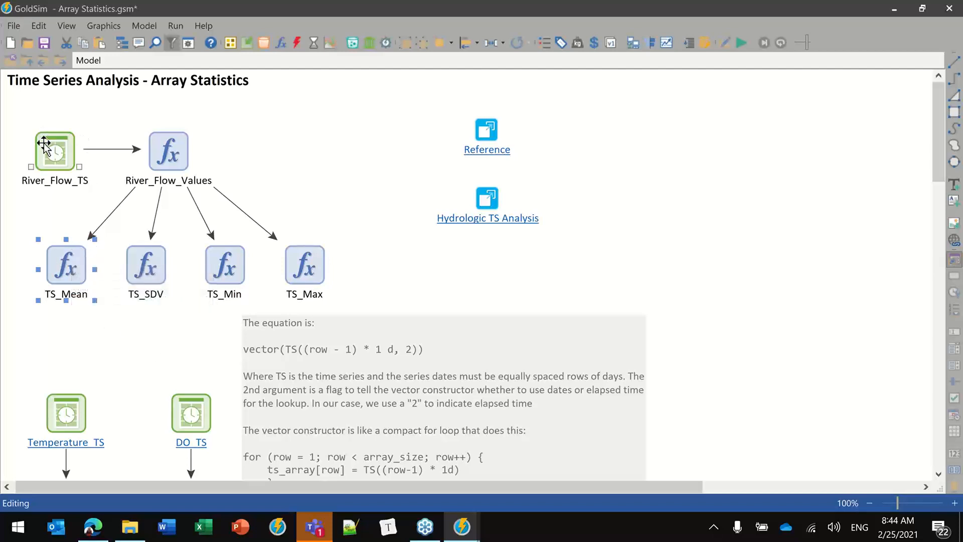
Examine the River_Flow_Values equation, focusing on the River_Flow_TS reference inside the vector constructor and the arguments passed to it.
click(168, 152)
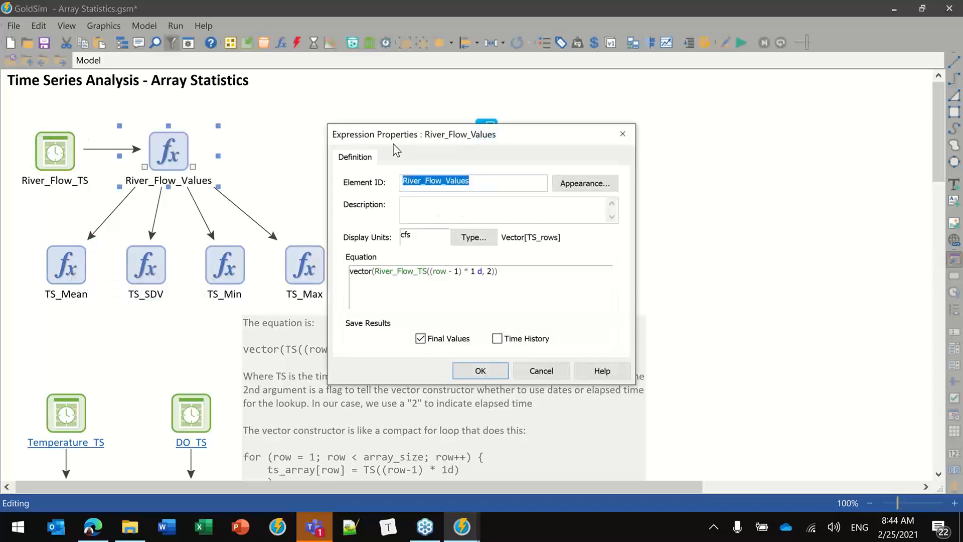
drag(393, 134, 434, 81)
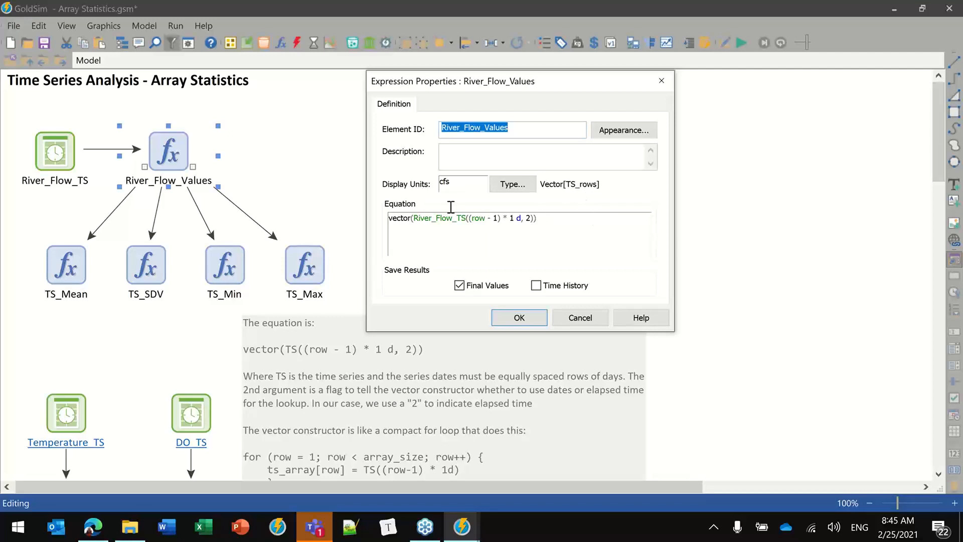
mouse_move(435, 235)
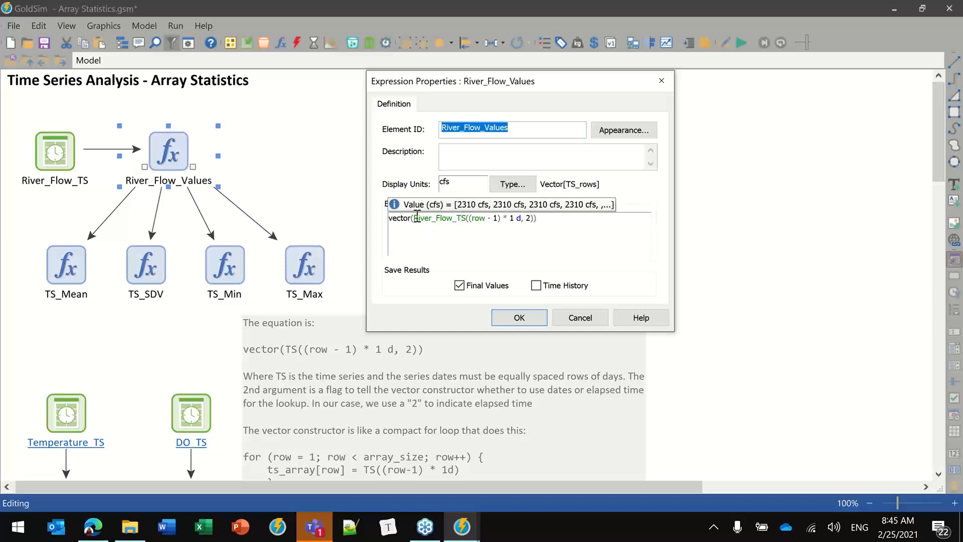
drag(413, 218, 531, 222)
click(541, 224)
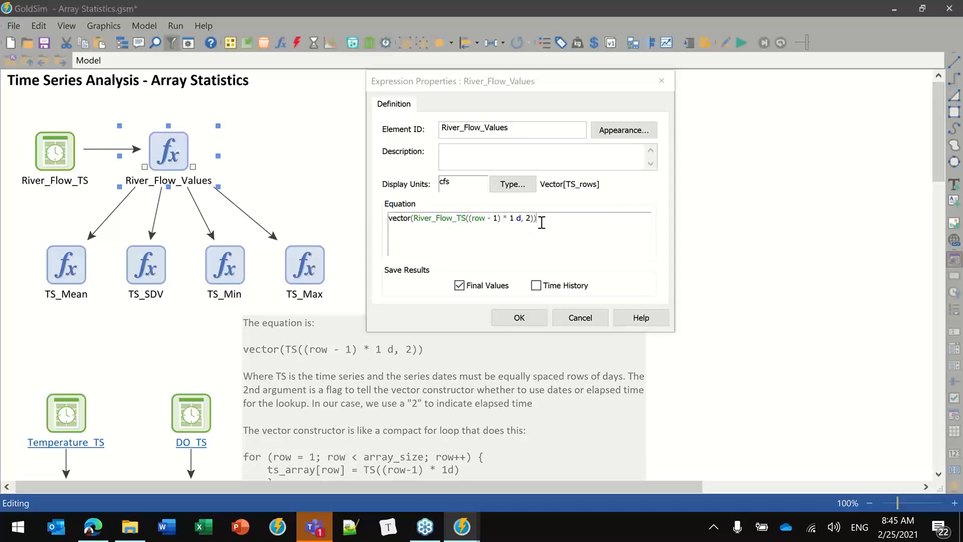
mouse_move(432, 243)
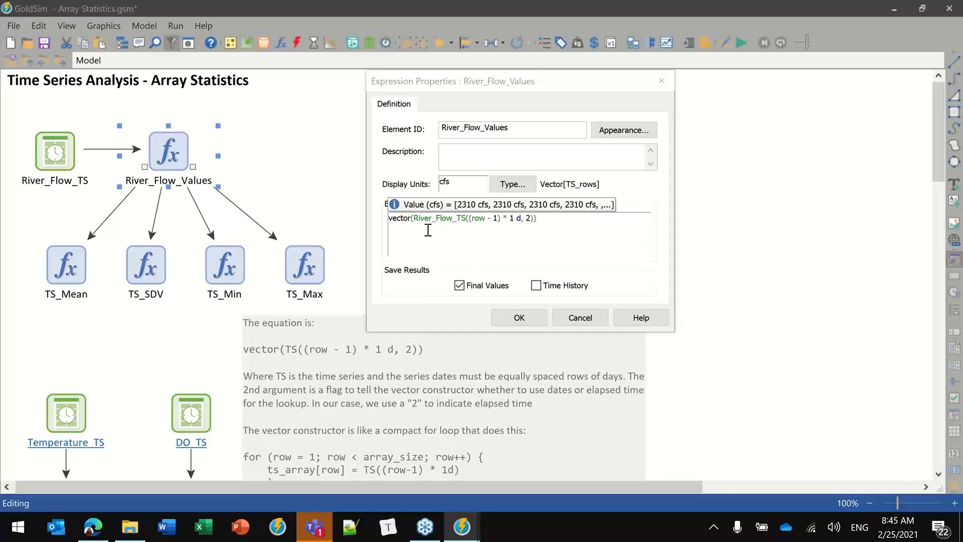
drag(415, 219, 466, 219)
click(466, 219)
drag(467, 219, 565, 266)
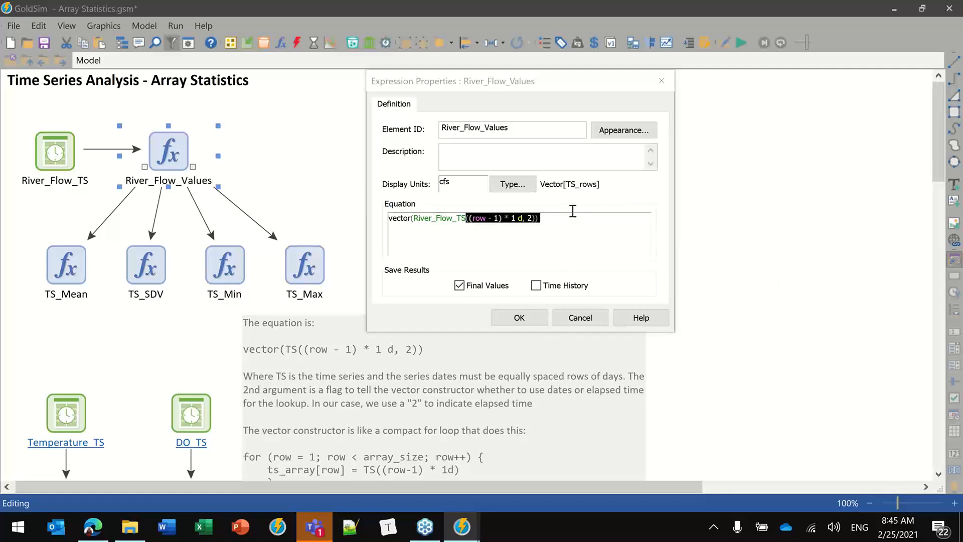
Examine the (row - 1) elapsed-time term and the lookup flag in the River_Flow_Values equation, and close its properties.
click(474, 222)
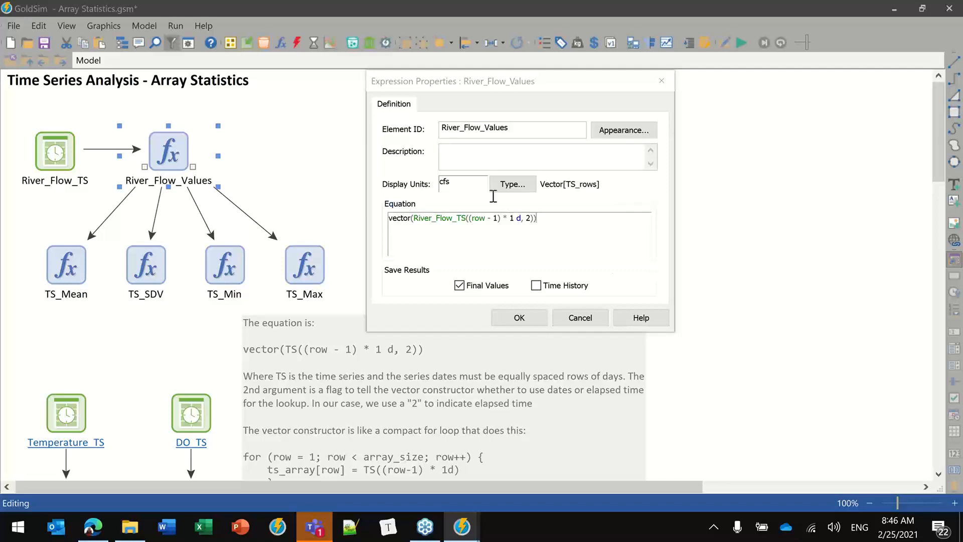
click(478, 219)
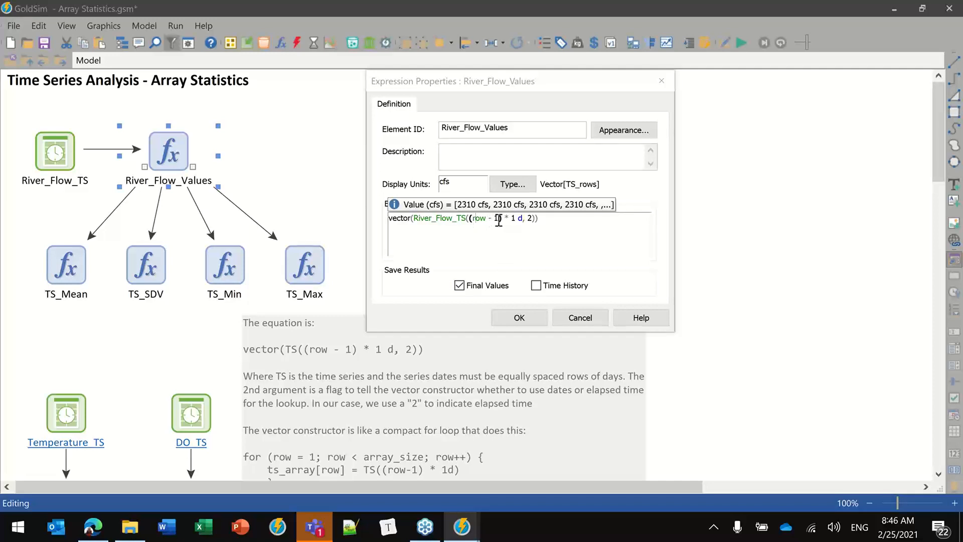
drag(499, 220, 473, 219)
click(528, 217)
triple_click(603, 223)
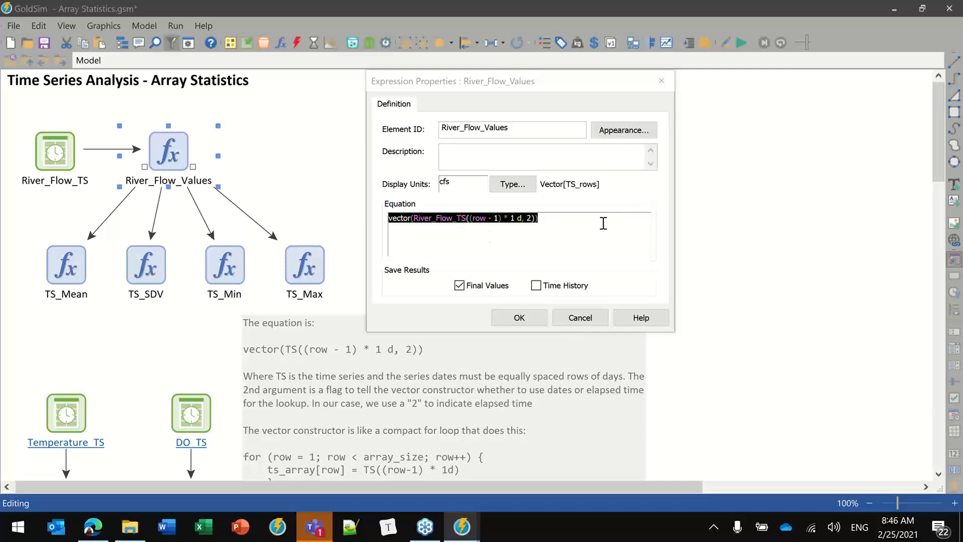
click(604, 222)
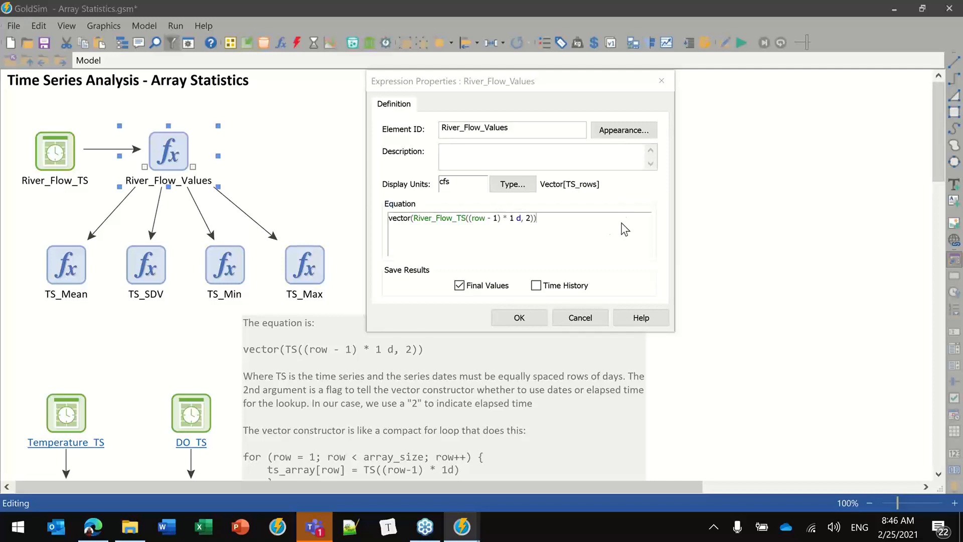
click(636, 211)
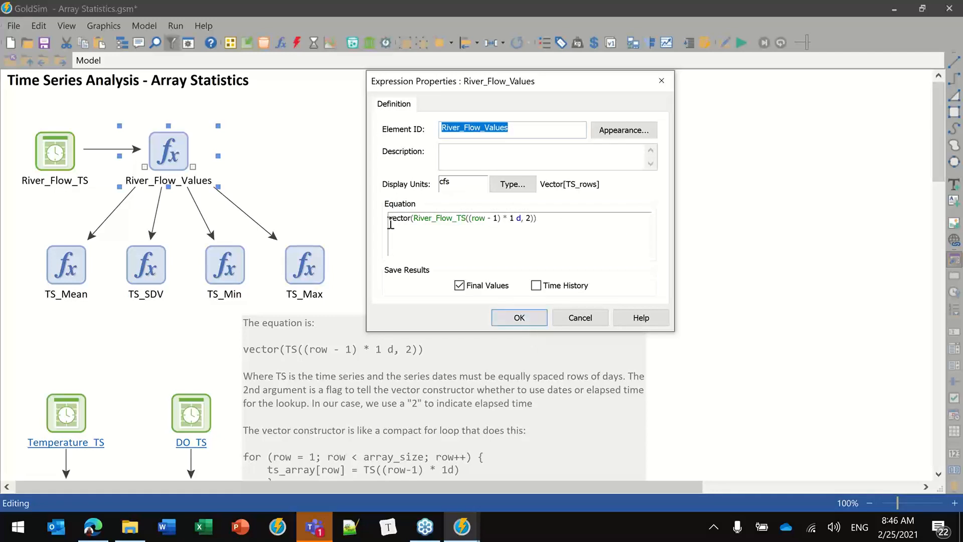
click(521, 321)
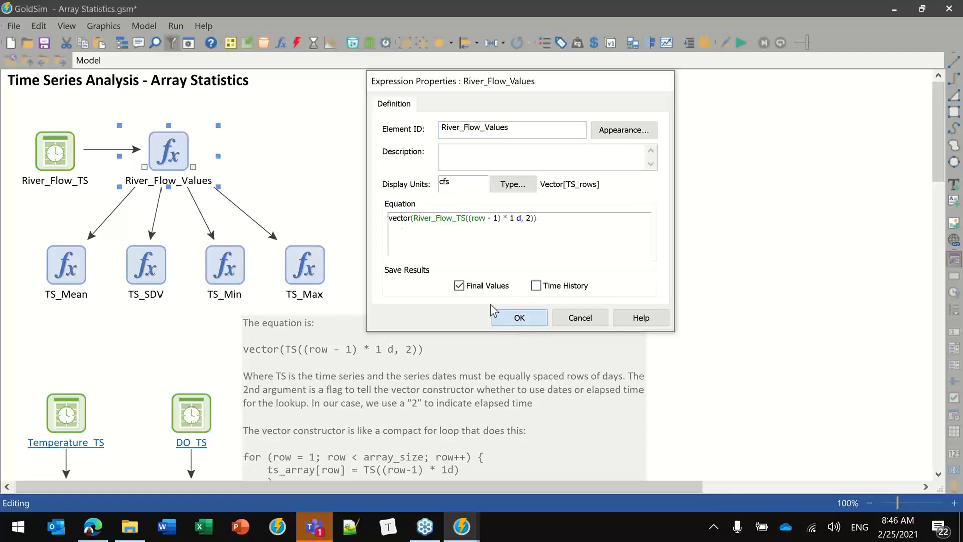
Insert a container beside River_Flow_Values and enable its Conditionality feature.
mouse_move(184, 173)
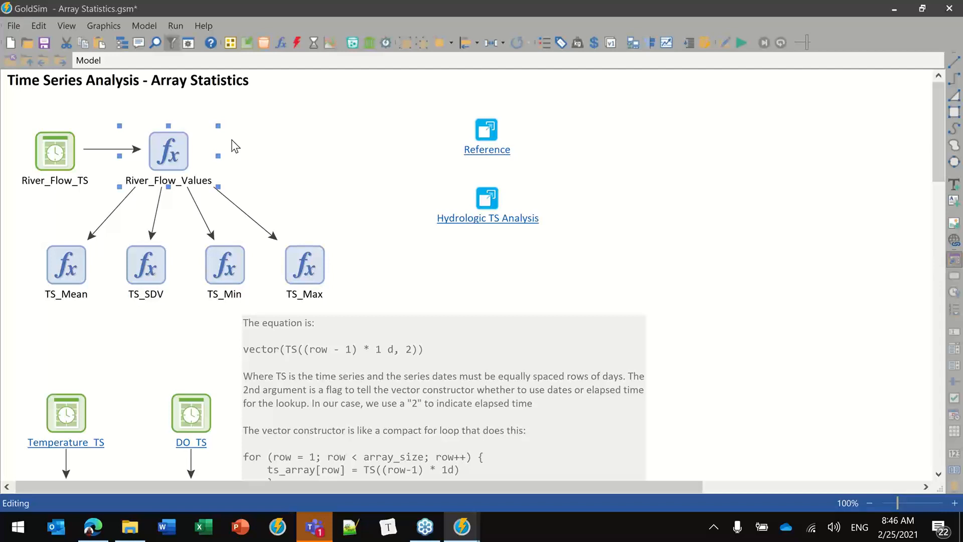
click(357, 167)
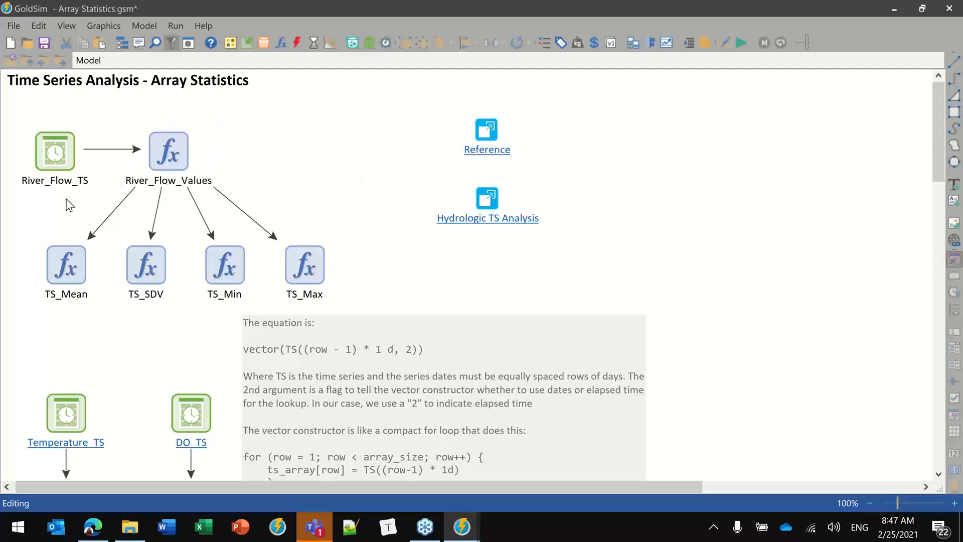
click(75, 149)
right_click(299, 151)
mouse_move(351, 159)
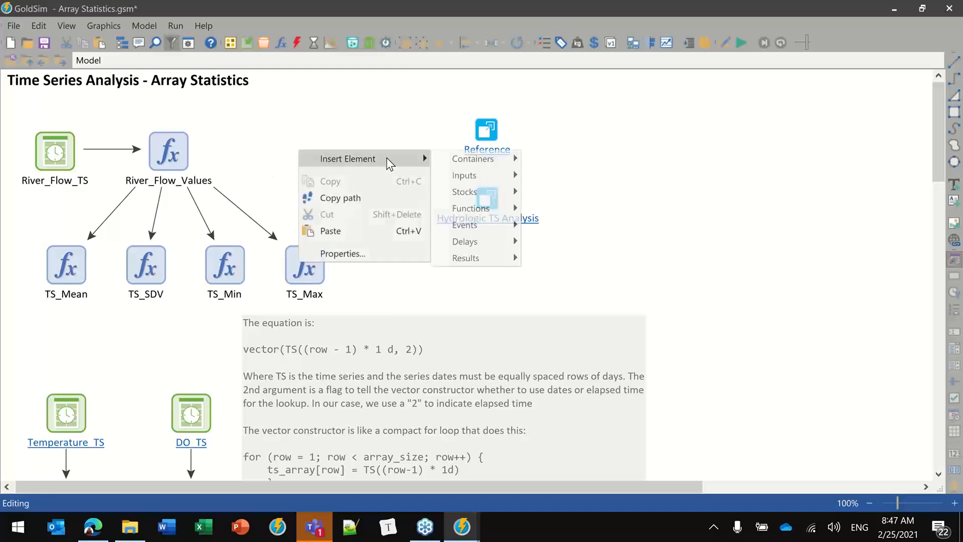
mouse_move(462, 165)
click(565, 157)
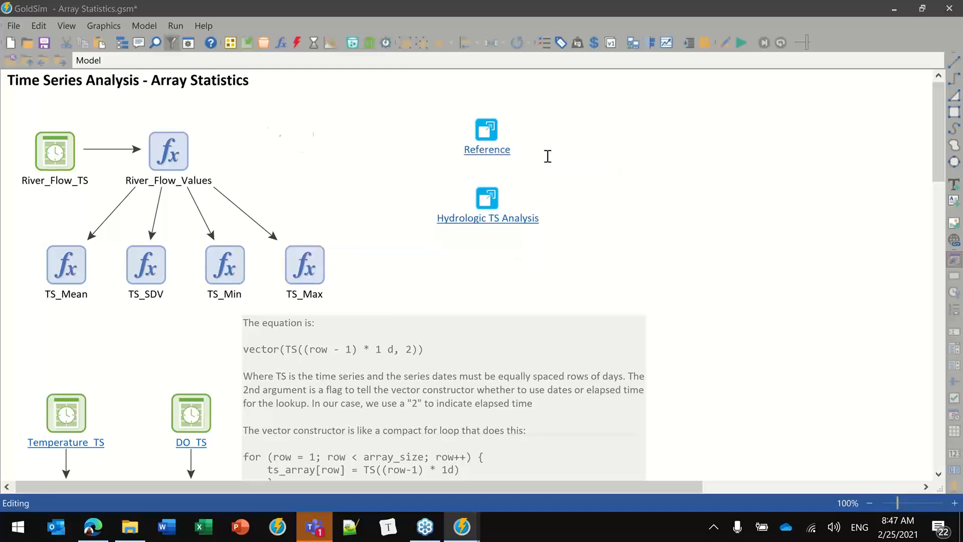
click(411, 224)
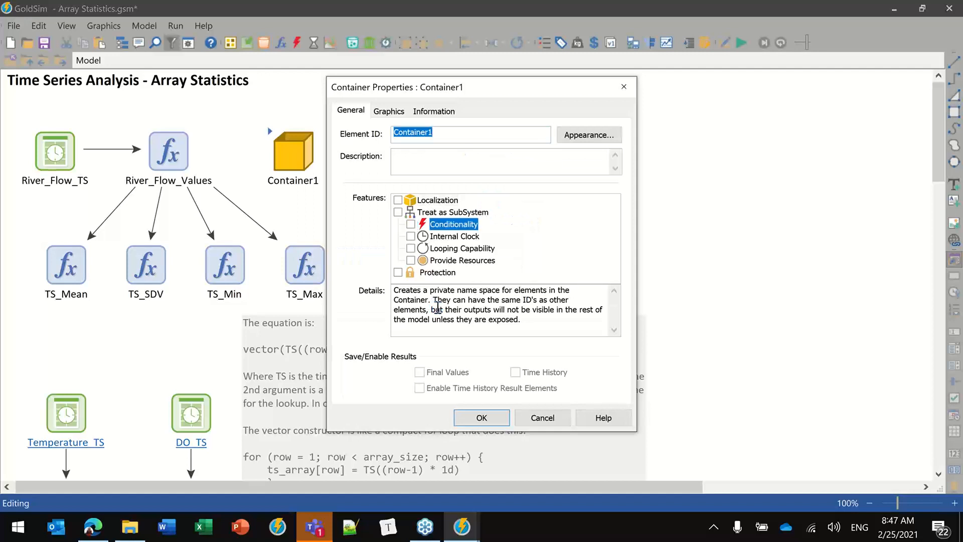
Review the container's activation and deactivation settings, and delete the container from the model.
click(489, 112)
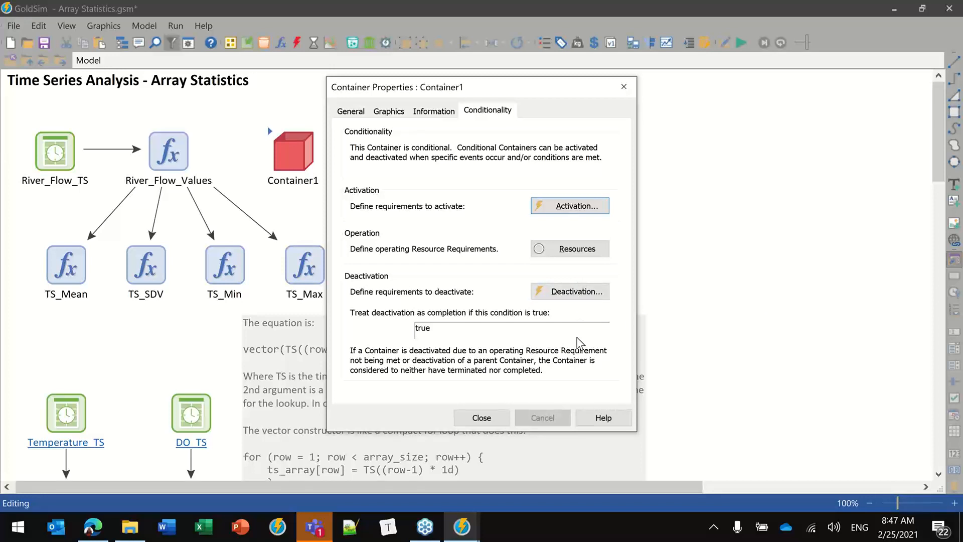
click(483, 419)
click(531, 308)
click(305, 164)
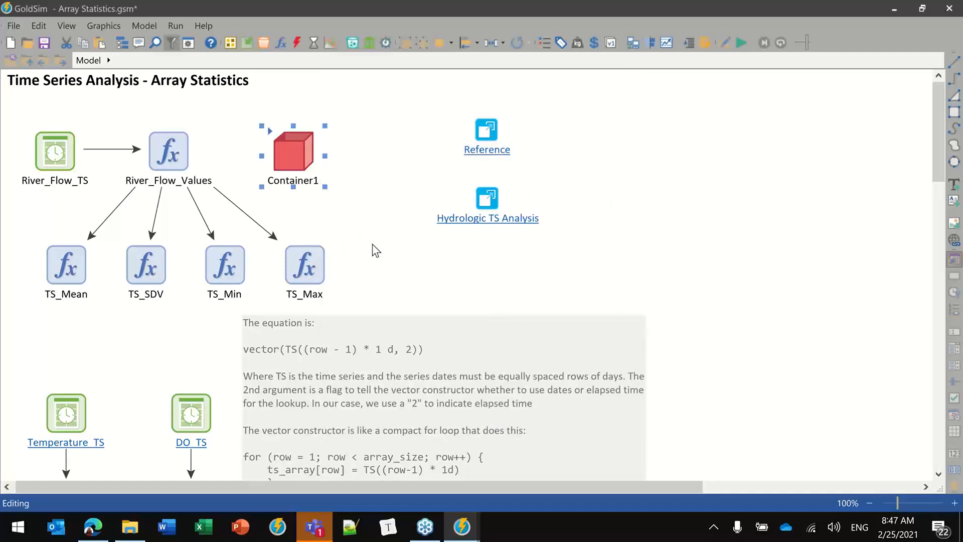
key(Delete)
click(521, 294)
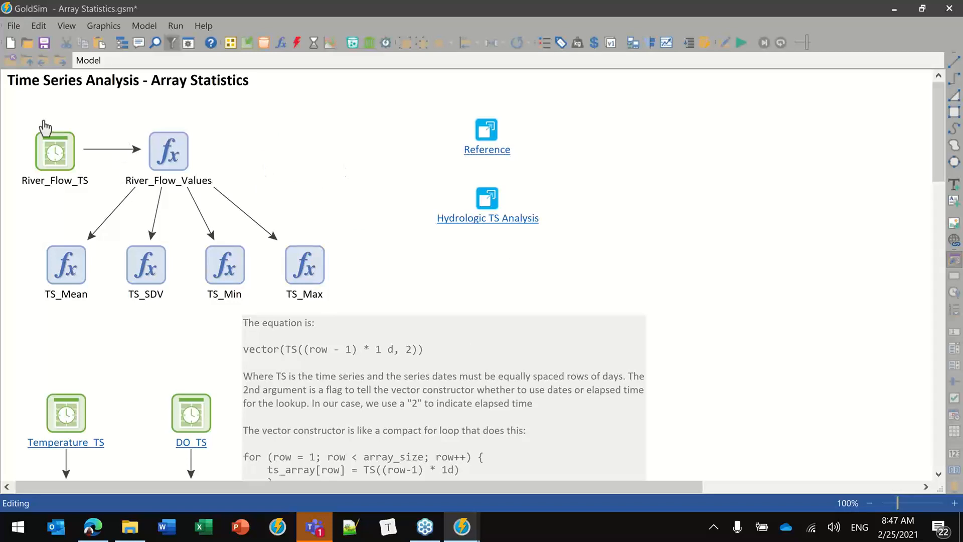
Inspect the River_Flow_Values summary and the standard deviation equation of TS_SDV.
mouse_move(168, 151)
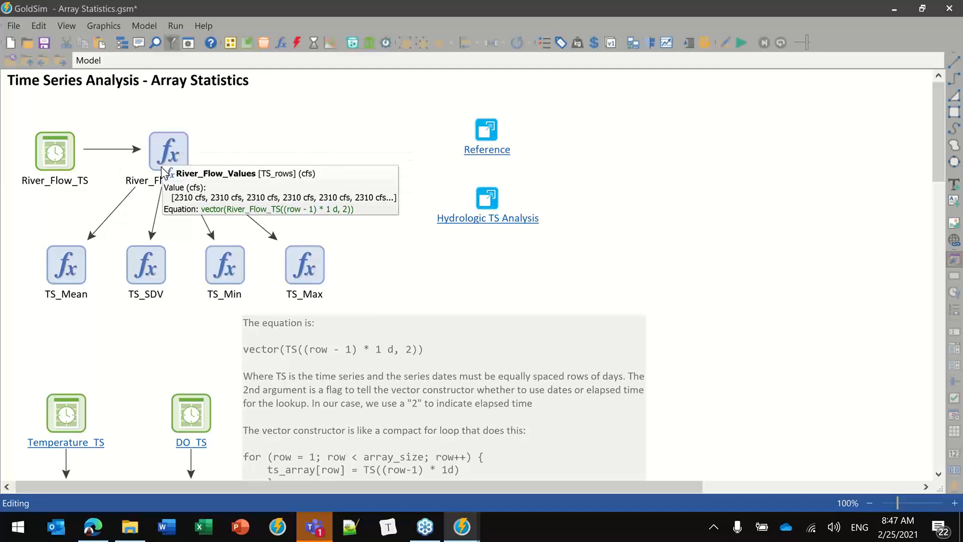
click(148, 269)
double_click(148, 270)
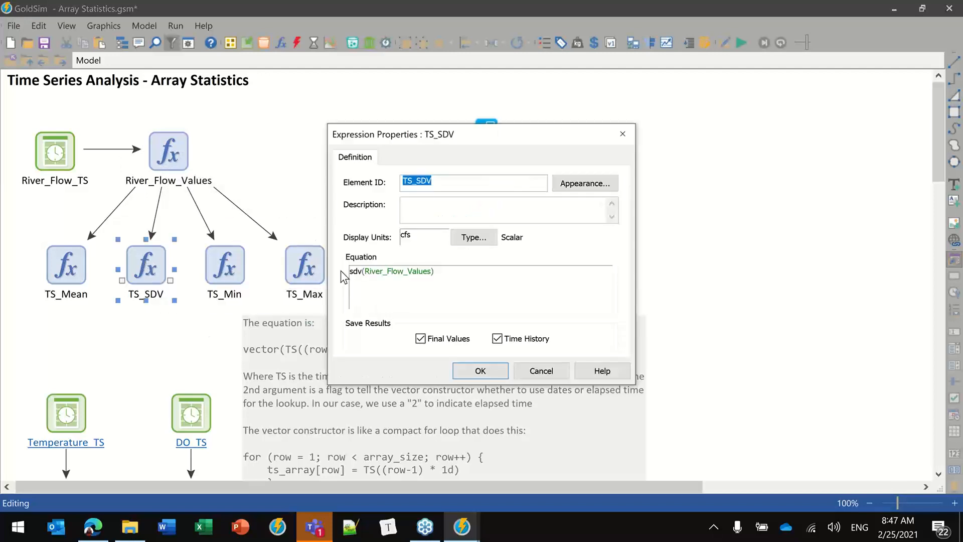
click(481, 367)
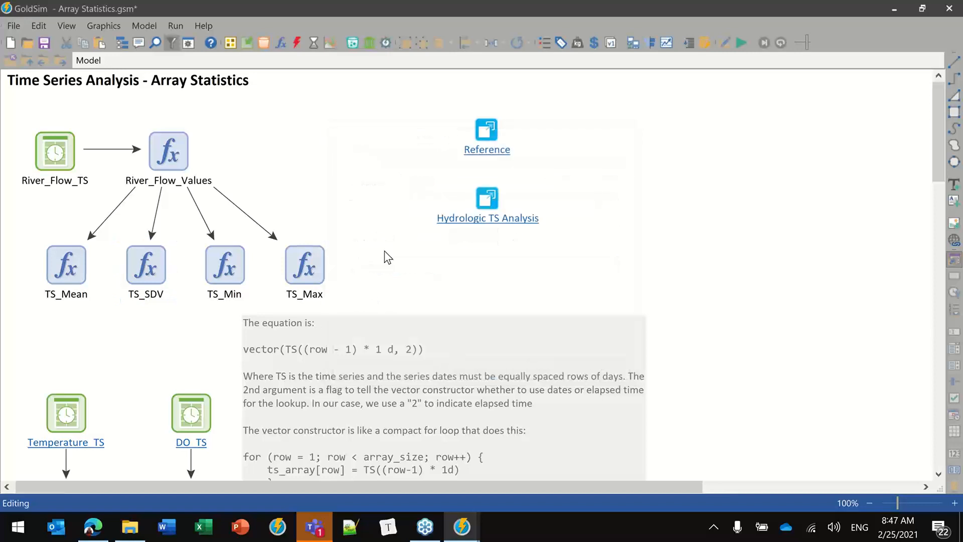
Open the Climate TimeSeries Shift.gsm model in place of the Array Statistics model.
scroll(336, 243, down, 3)
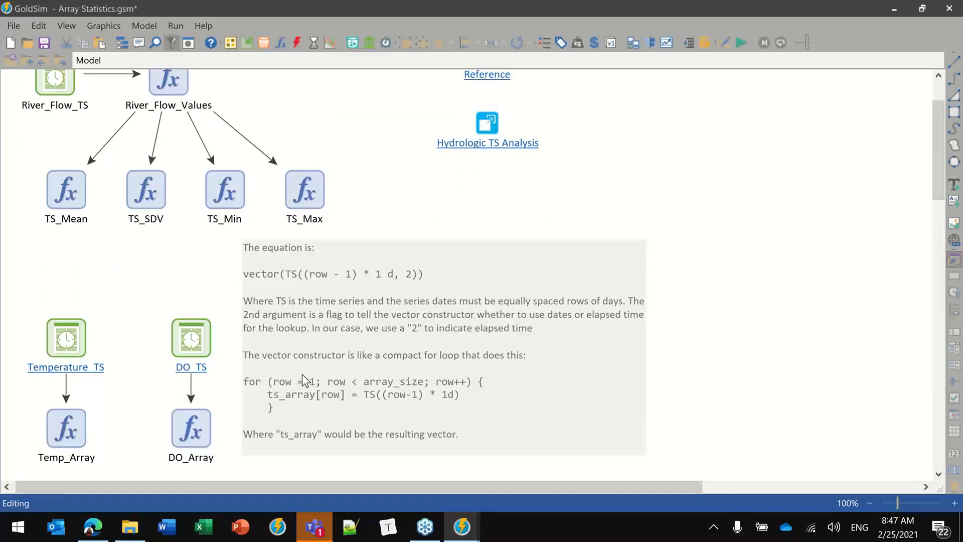
scroll(506, 215, up, 3)
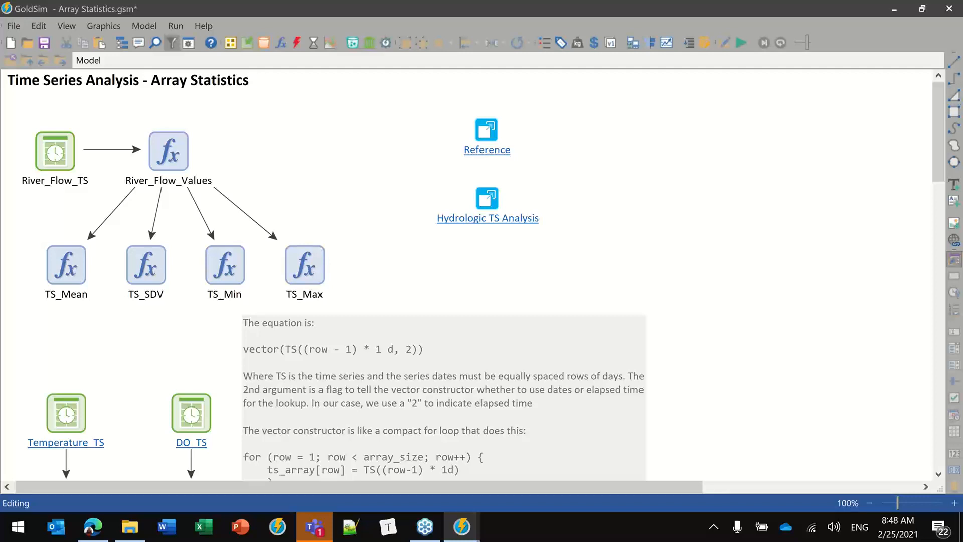
key(alt+Tab)
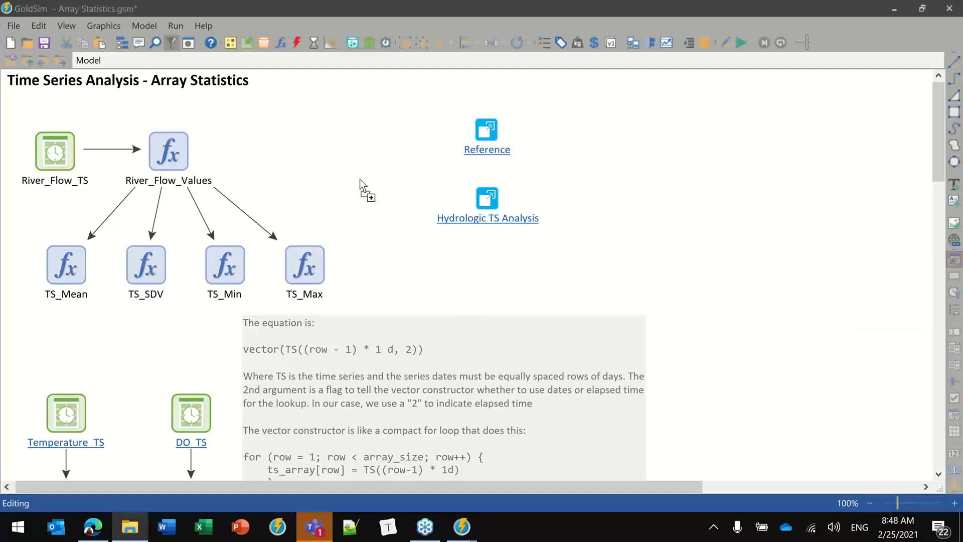
click(483, 295)
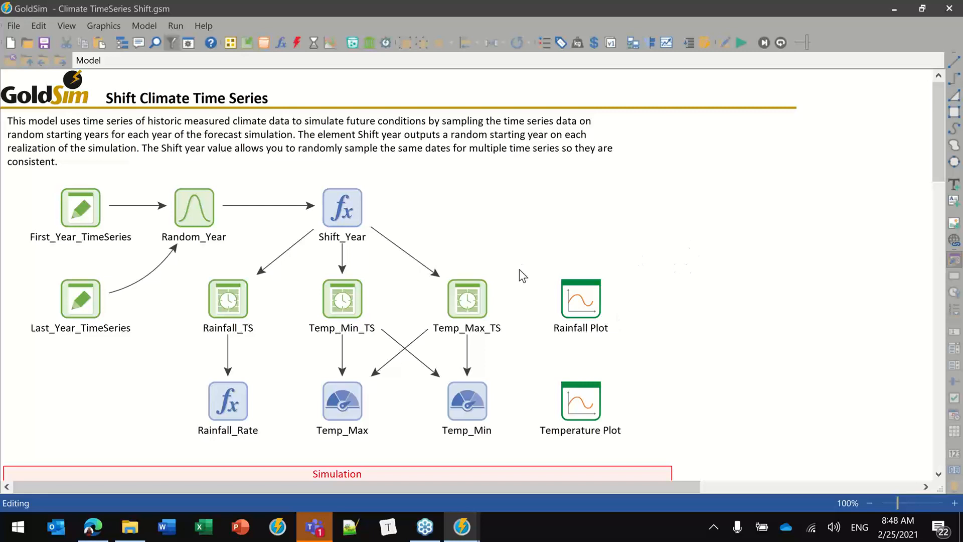
Review the Rainfall_TS element's summary, daily rainfall records and time series properties, including its time shifting option.
click(213, 326)
mouse_move(213, 328)
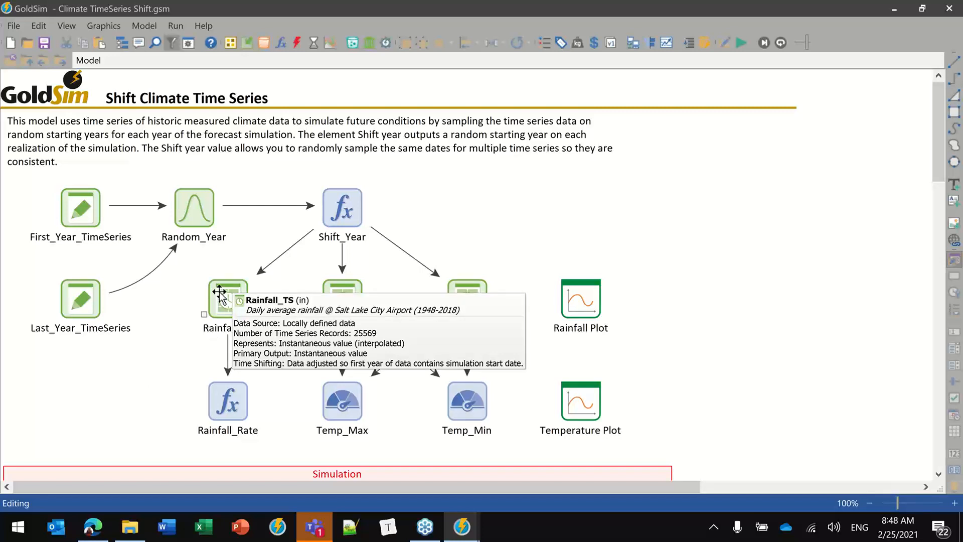
double_click(254, 303)
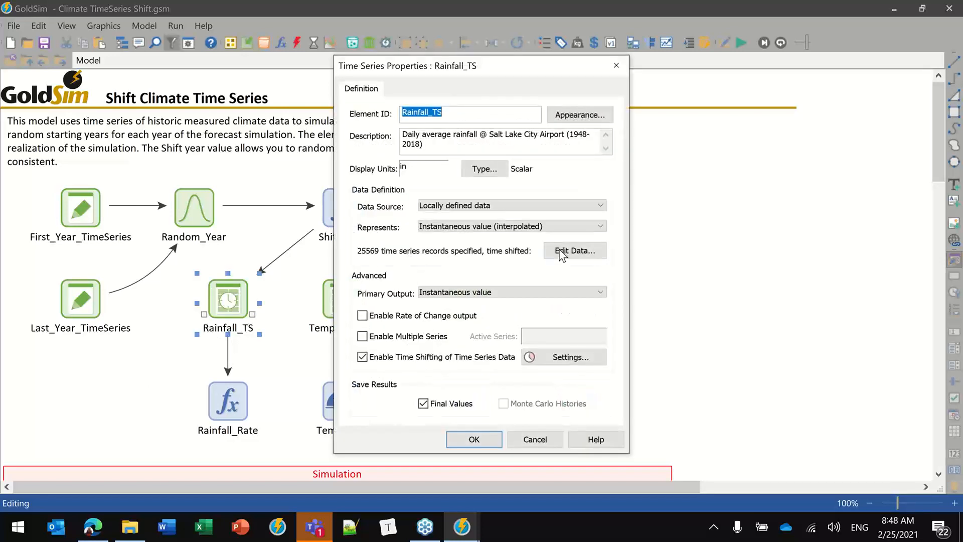
click(575, 251)
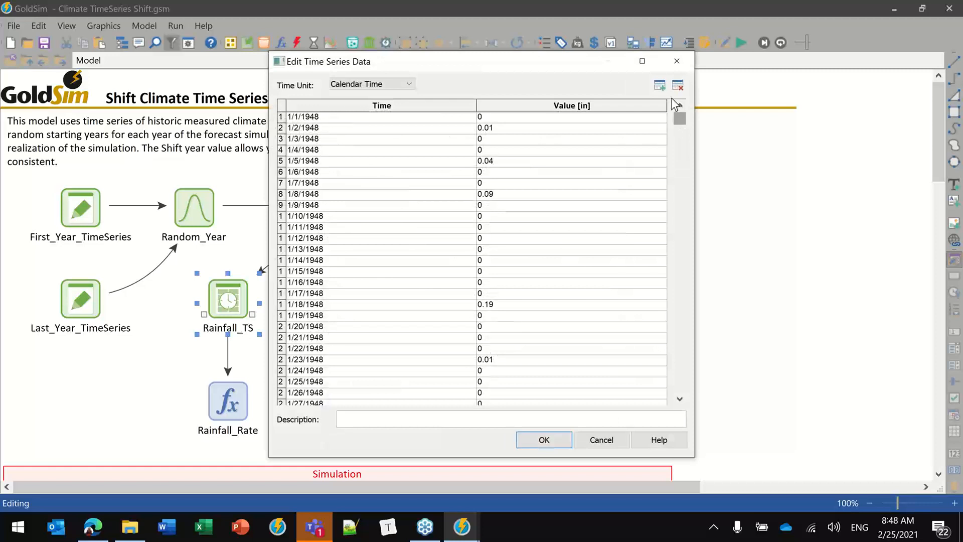
click(677, 61)
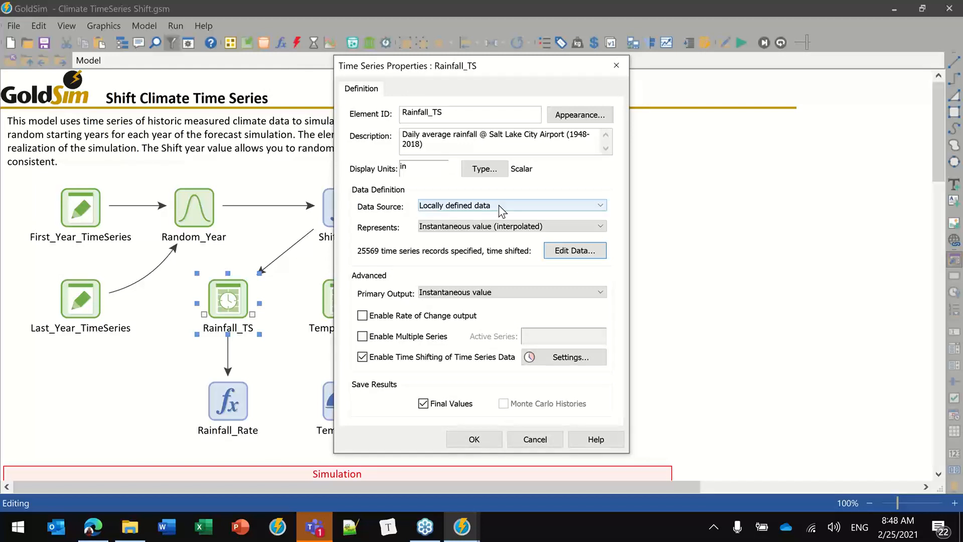
click(584, 248)
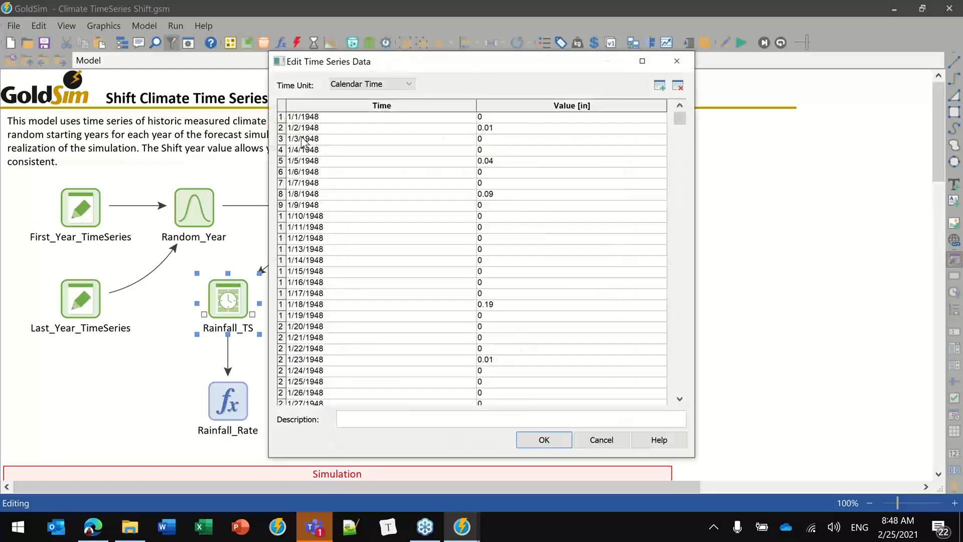
click(677, 71)
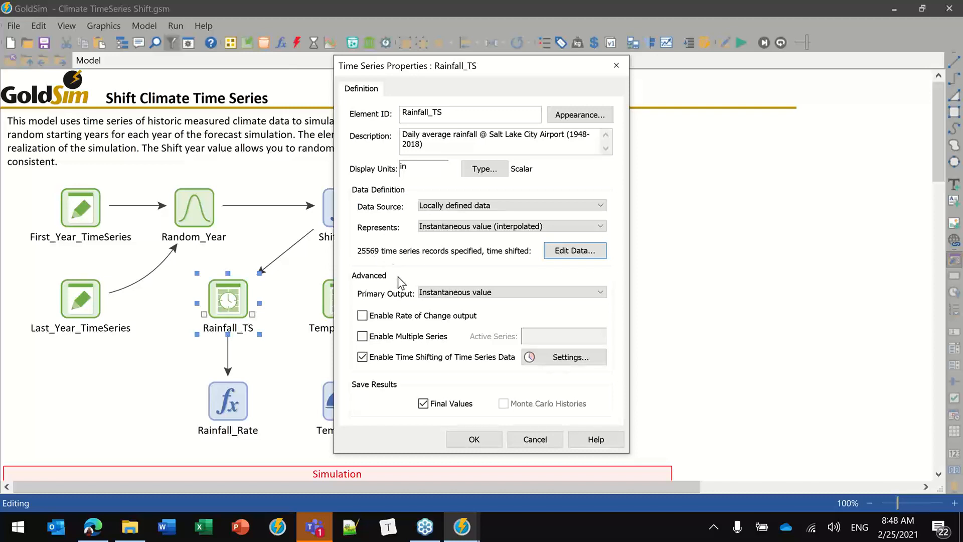
click(460, 441)
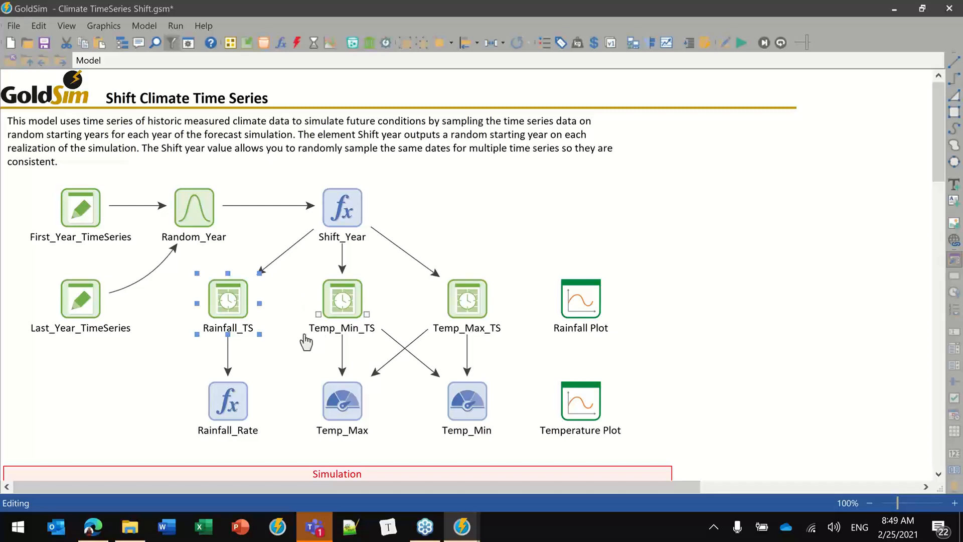
Review the simulation's time settings and its Monte Carlo options, including the number of realizations.
mouse_move(319, 326)
mouse_move(210, 331)
key(F2)
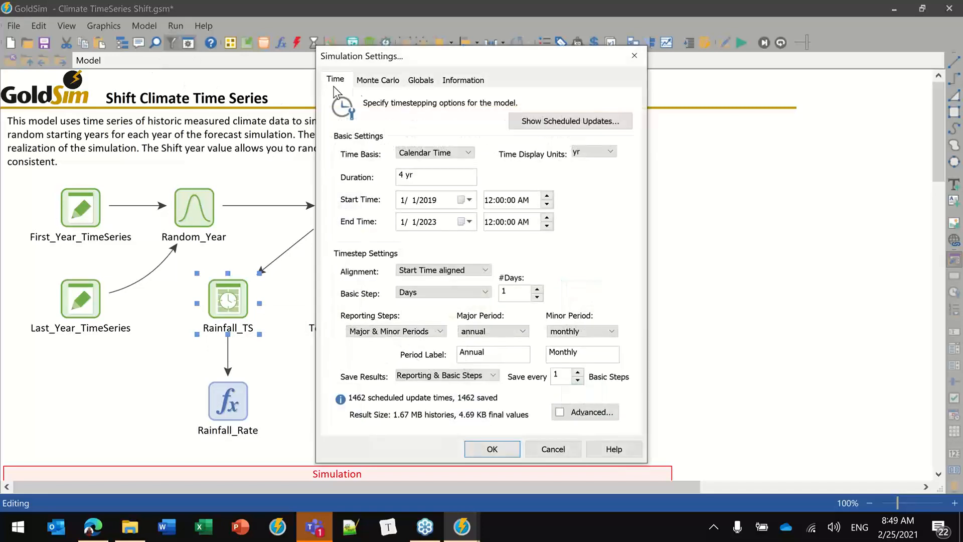
click(373, 80)
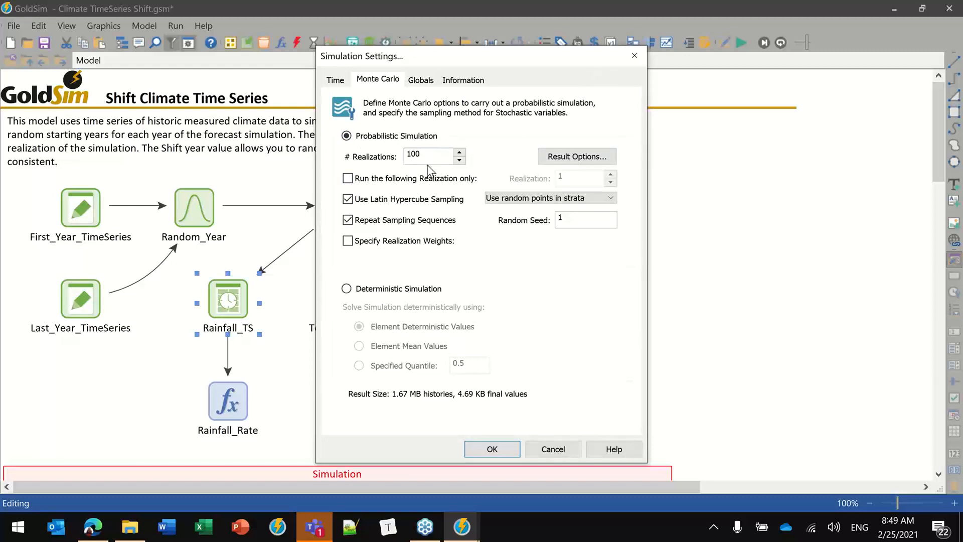
click(492, 448)
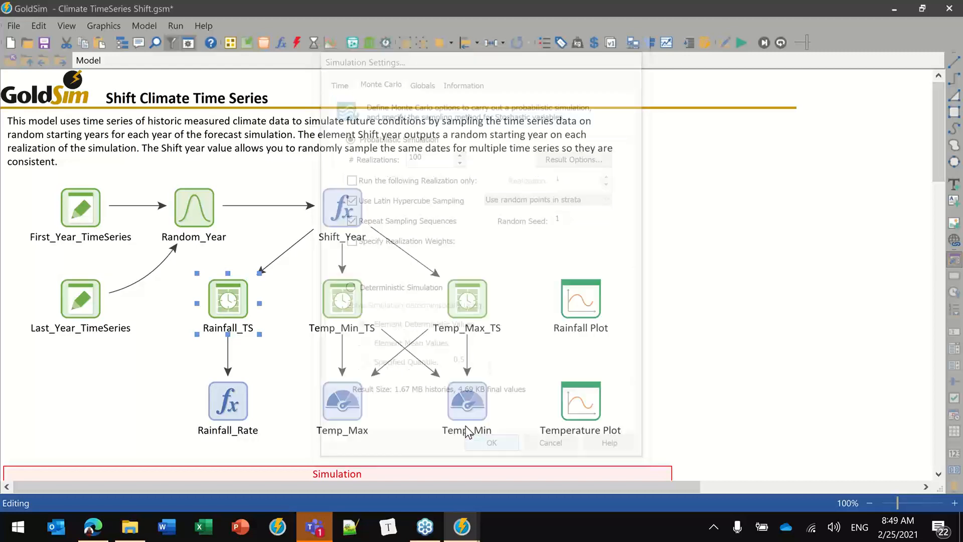
right_click(522, 201)
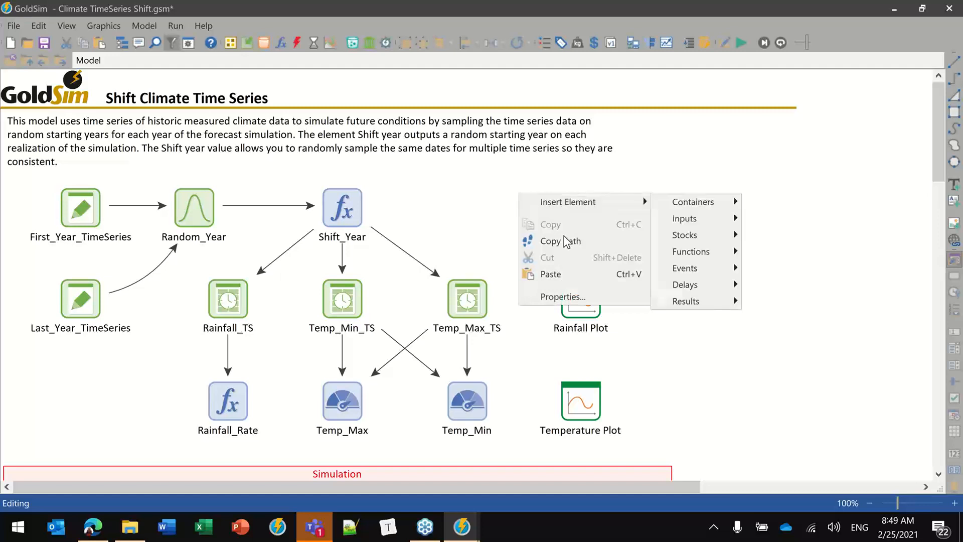
click(443, 232)
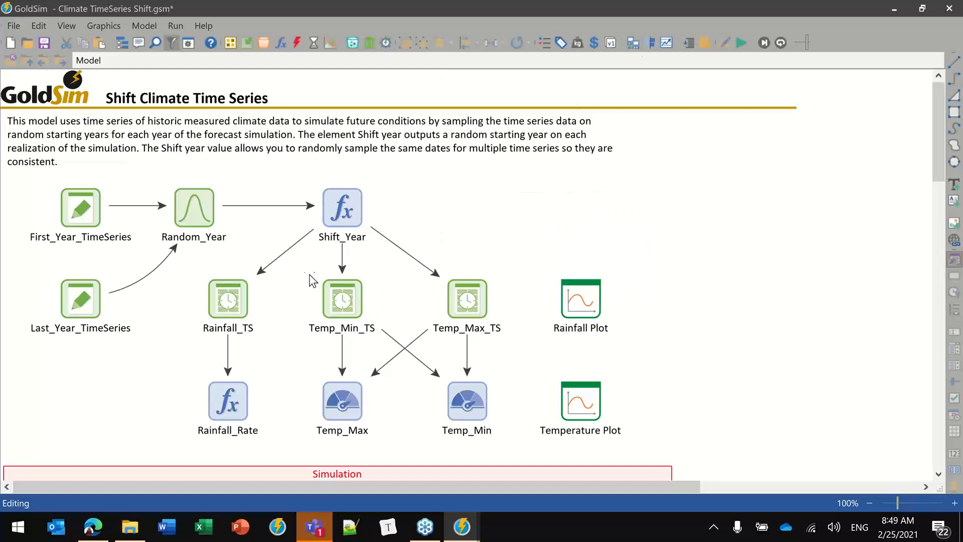
Set the number of Monte Carlo realizations to 65 in the simulation settings.
mouse_move(224, 304)
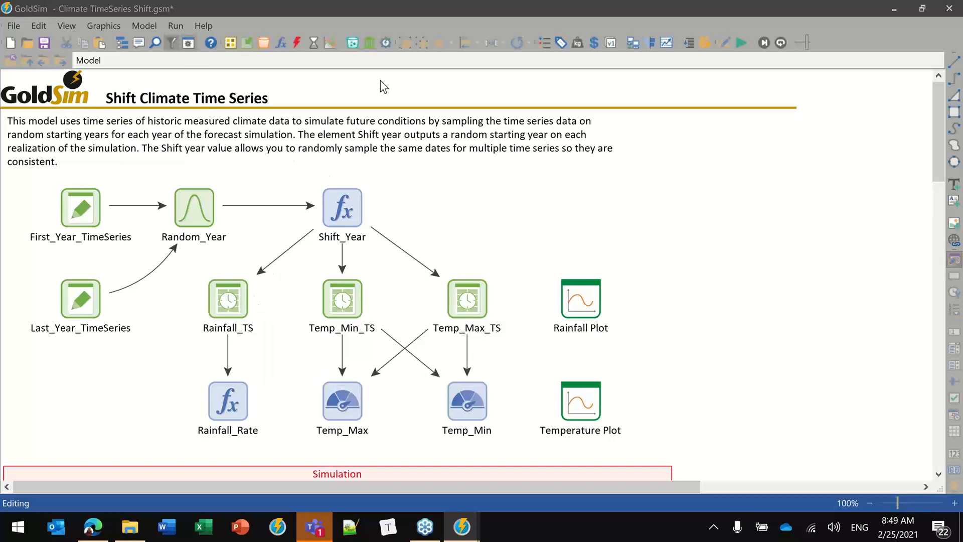
key(F2)
drag(409, 58, 531, 47)
click(519, 72)
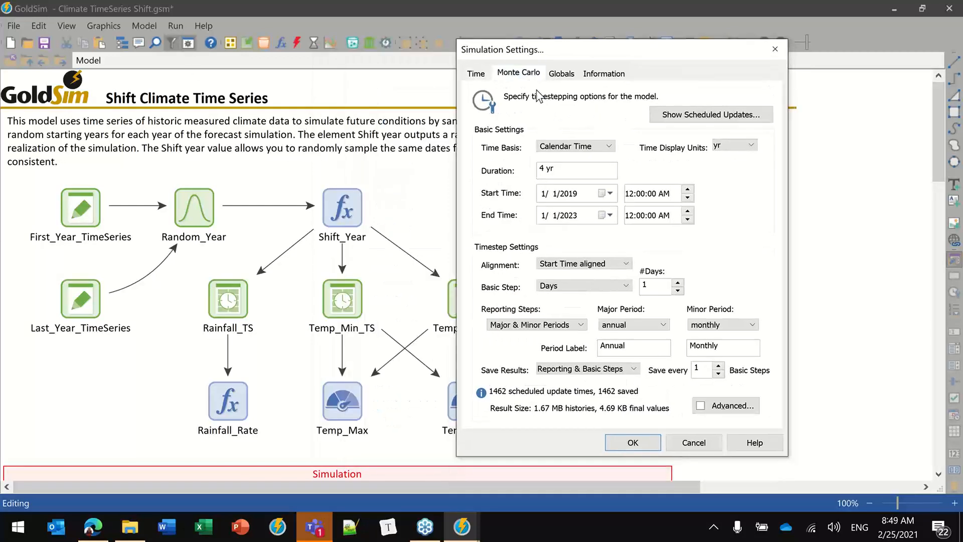
double_click(563, 146)
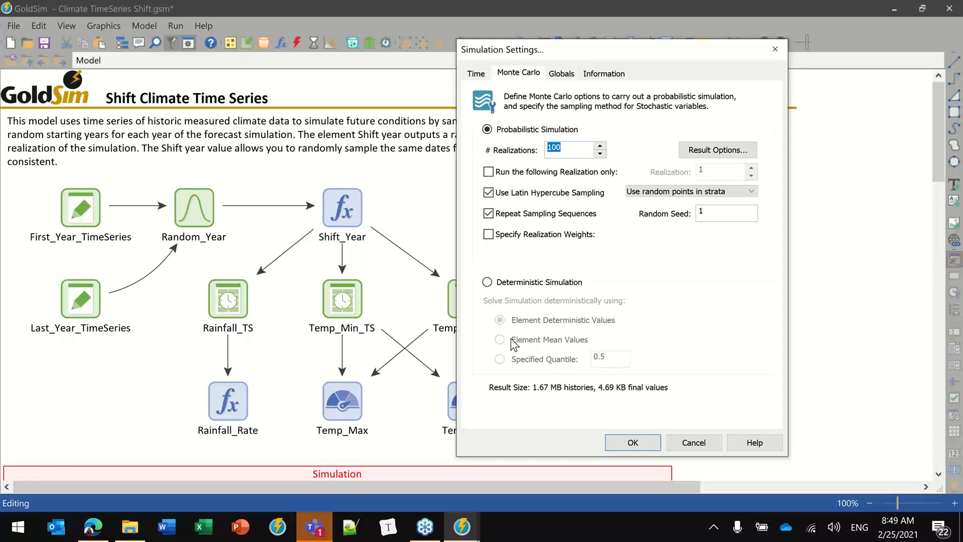
text(65)
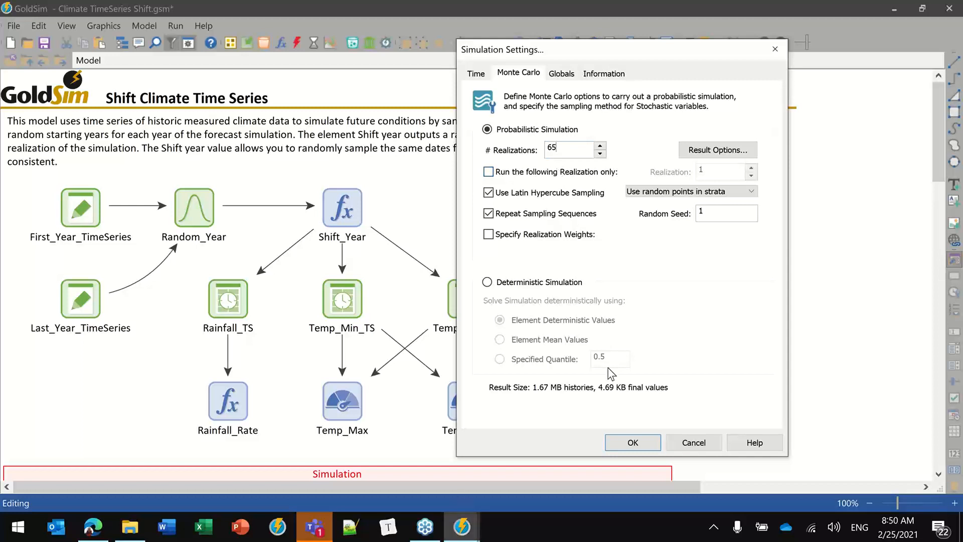
click(651, 443)
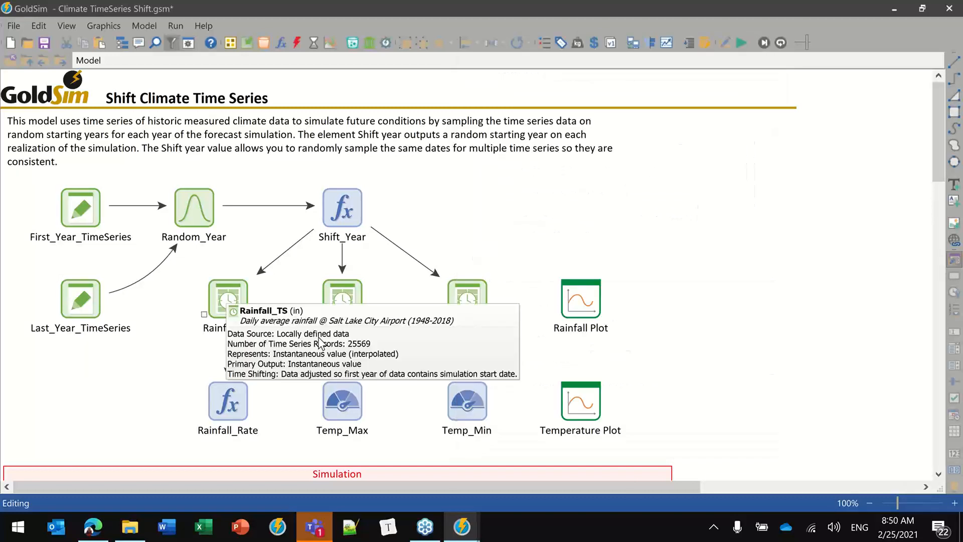
Run the simulation and open the Rainfall Plot in an enlarged window.
click(741, 42)
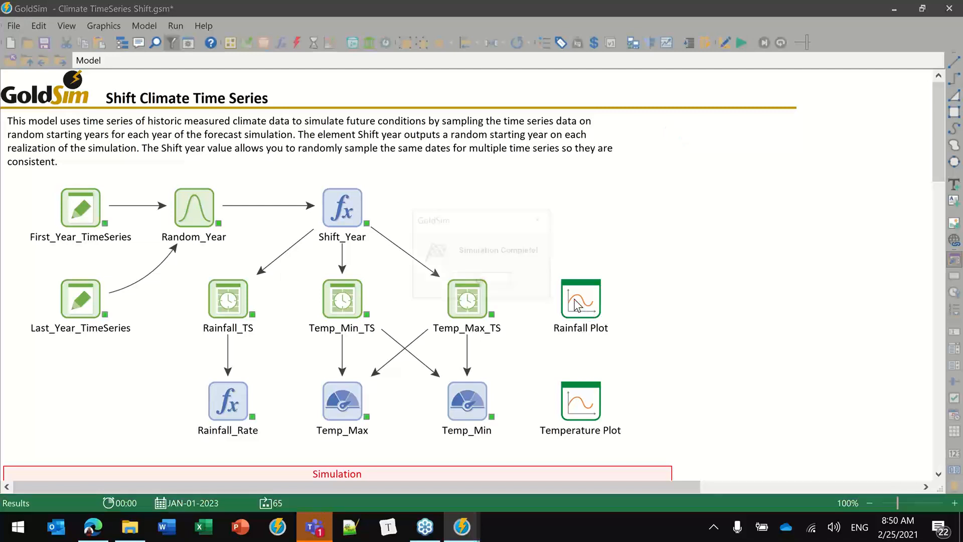
click(498, 284)
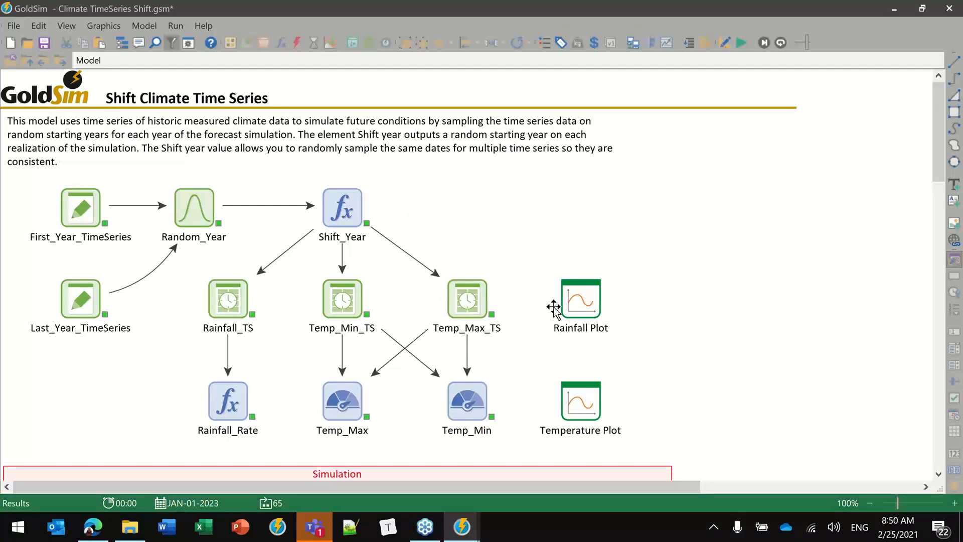
click(553, 308)
double_click(554, 308)
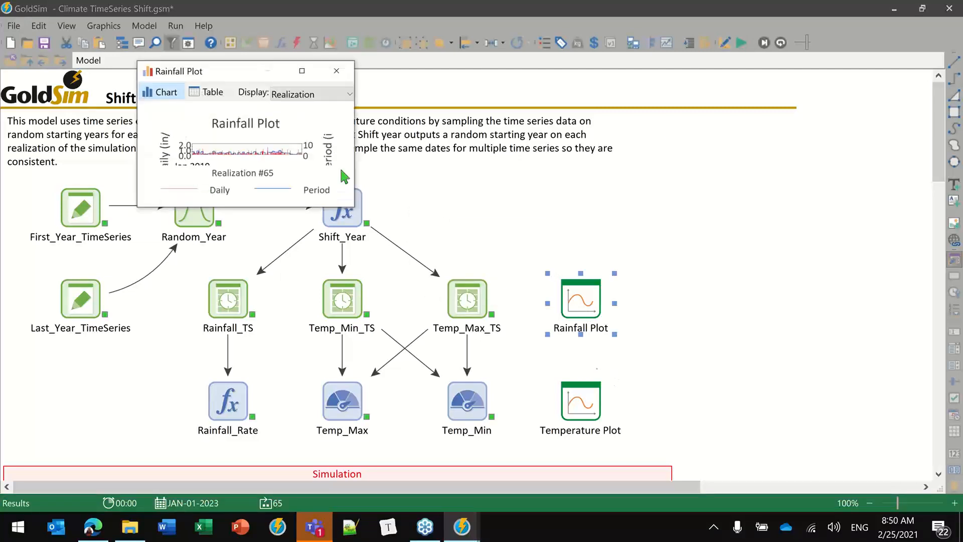
drag(351, 198, 760, 447)
Examine the Rainfall Plot as probabilities and as the mean statistic, and close it.
click(311, 94)
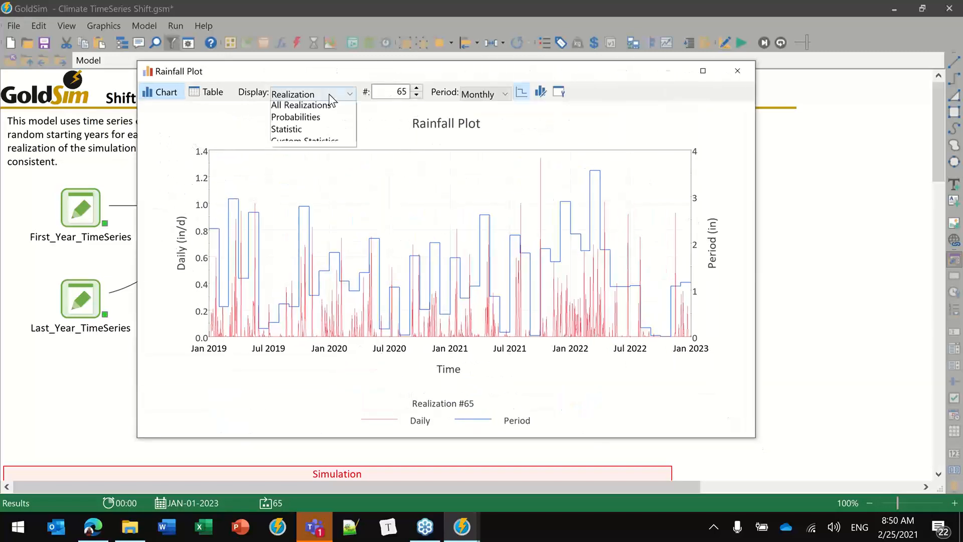
click(295, 132)
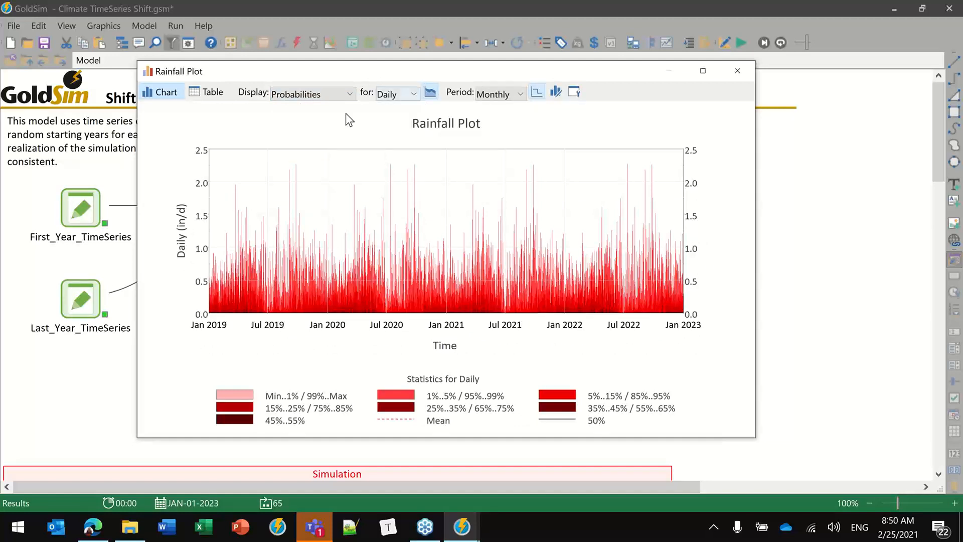
click(327, 95)
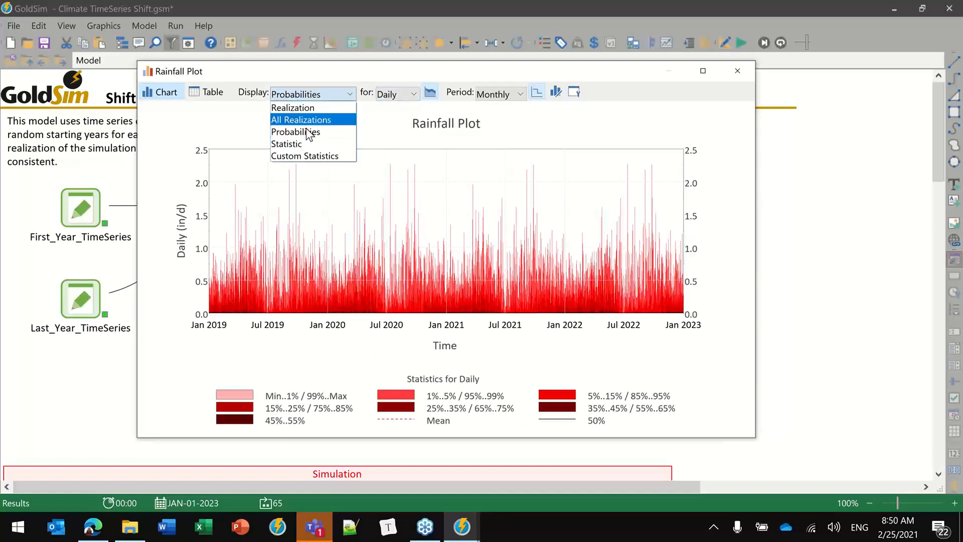
click(293, 144)
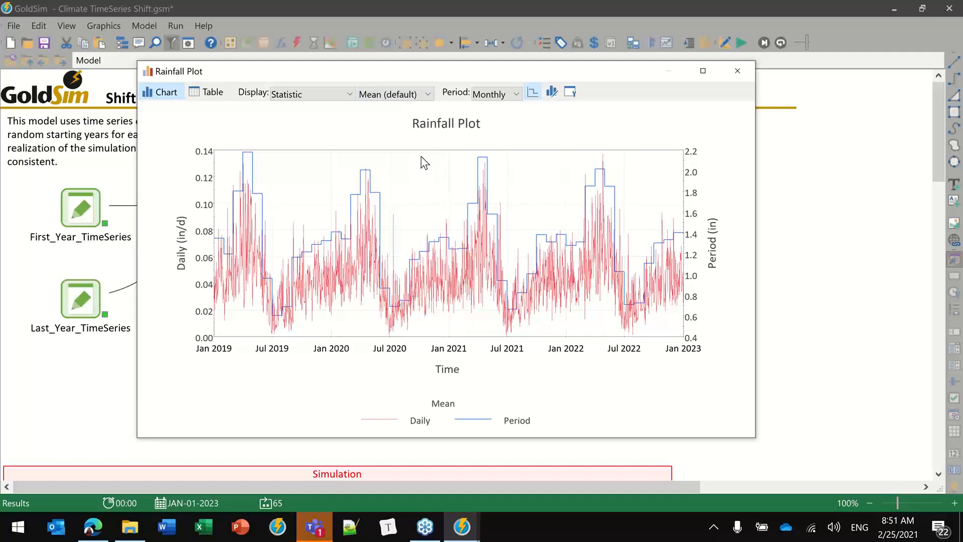
drag(492, 74, 572, 56)
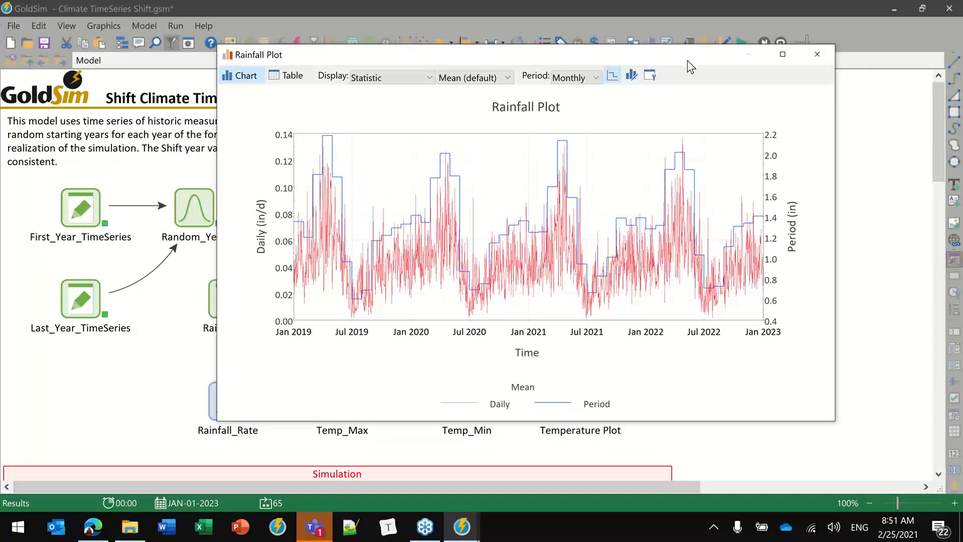
click(817, 54)
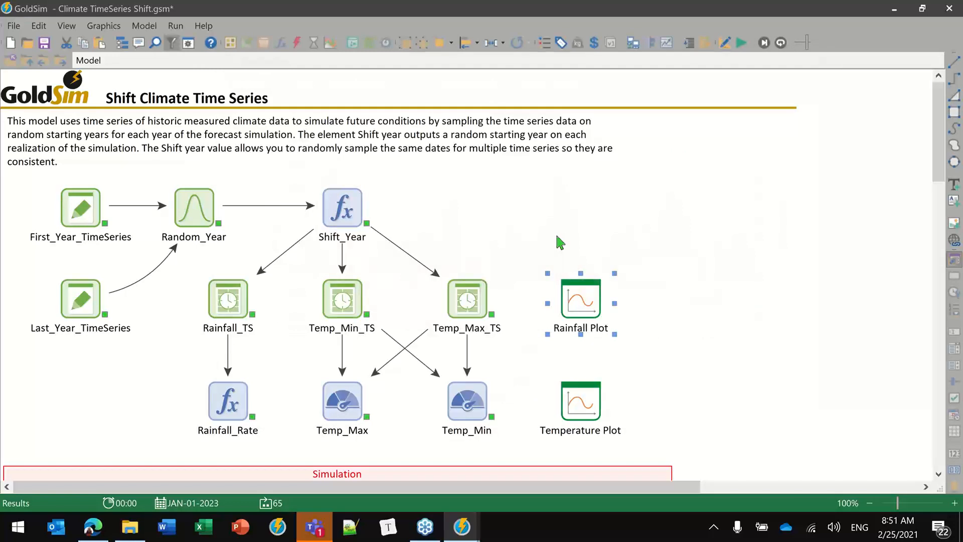
Return to edit mode to check the simulation's time settings, and rerun the simulation.
key(F4)
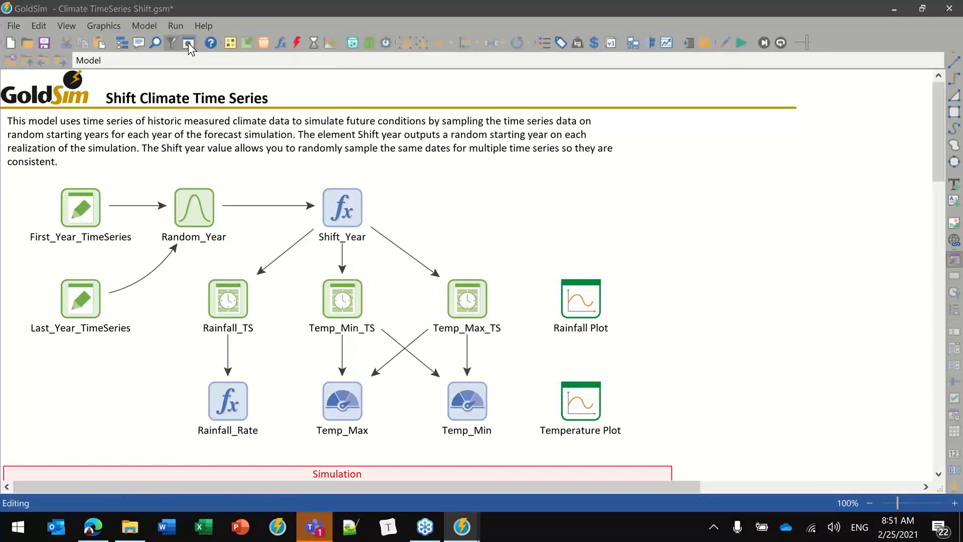
click(188, 43)
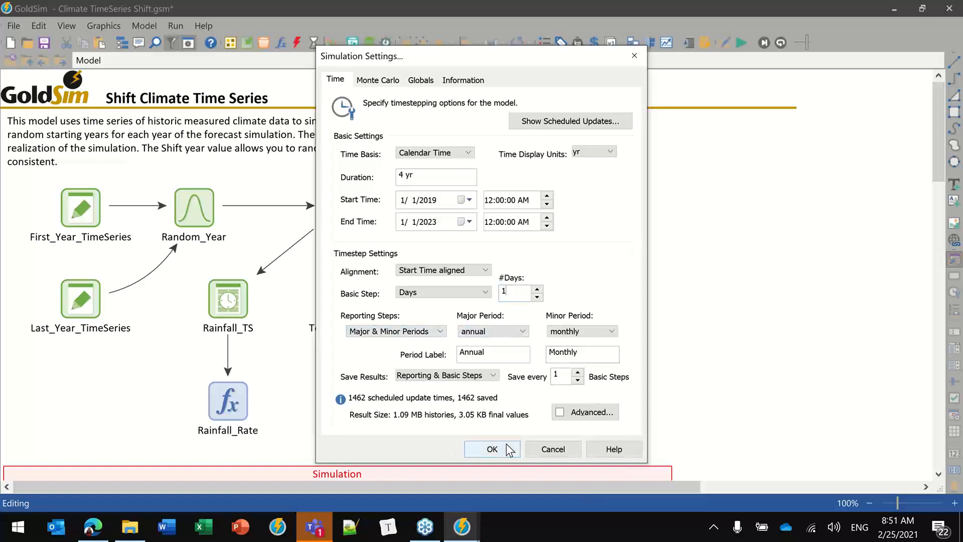
click(492, 450)
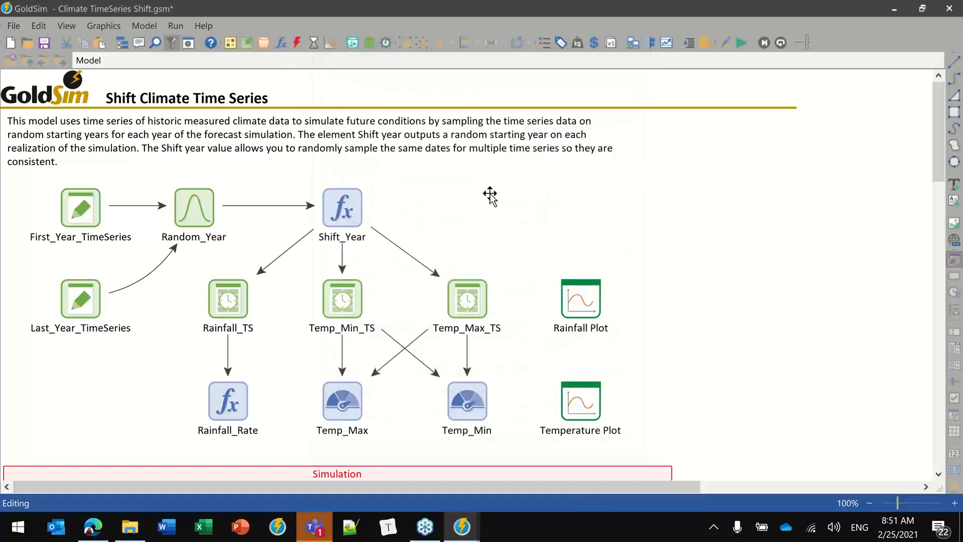
click(740, 42)
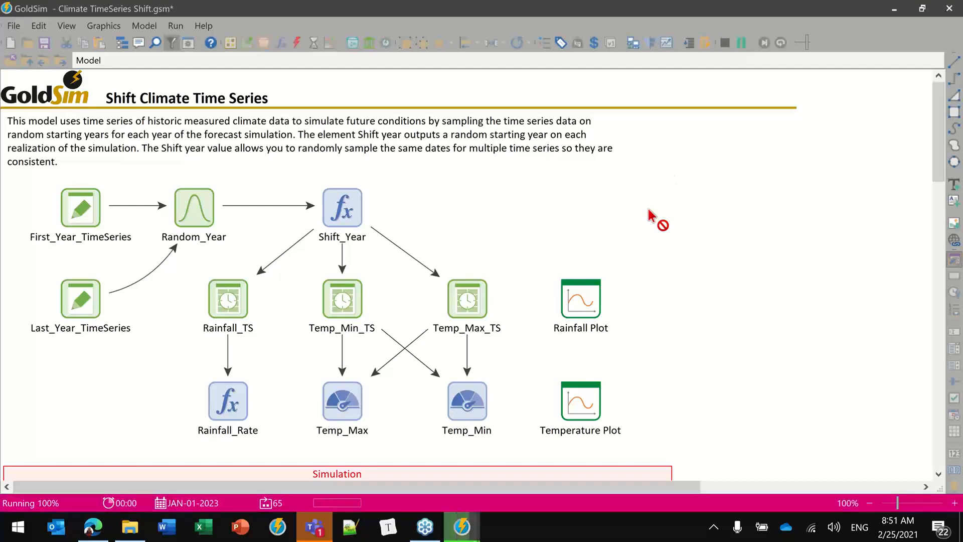
click(482, 282)
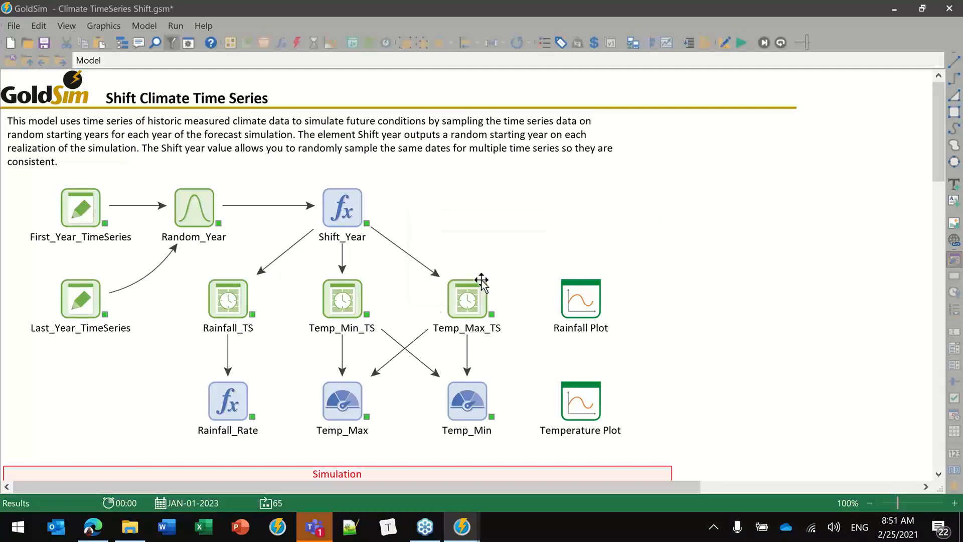
Compare annual and monthly periods for mean rainfall in the Rainfall Plot, and close the plot.
double_click(578, 296)
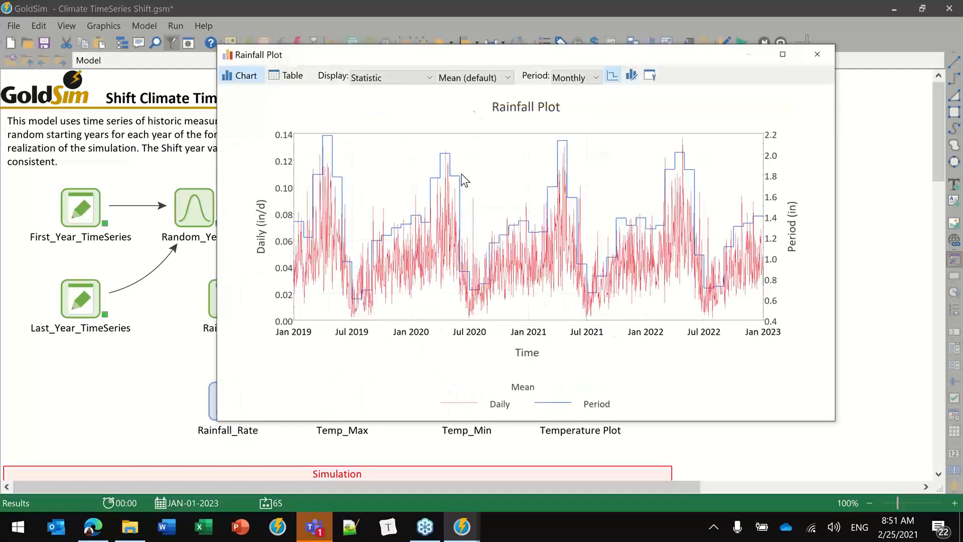
click(568, 79)
click(568, 79)
click(572, 79)
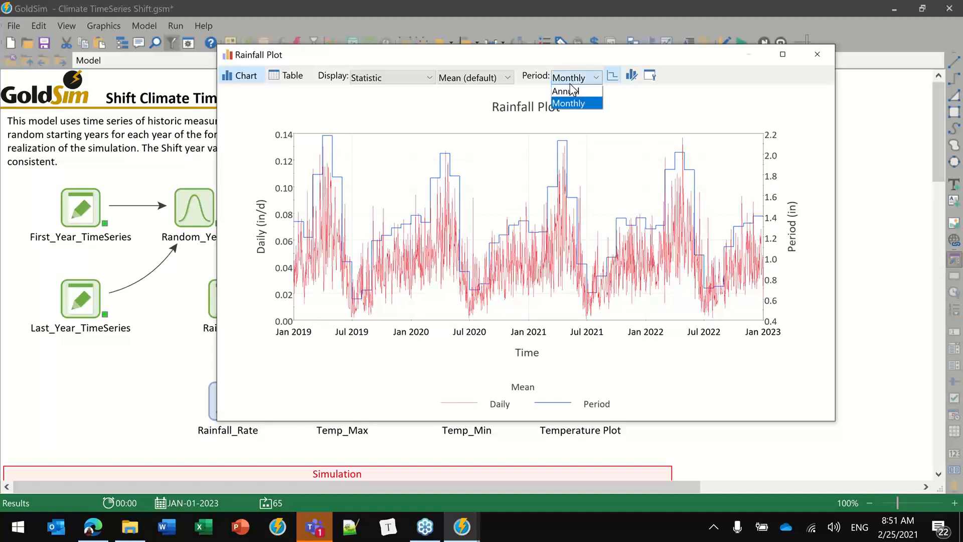
click(567, 91)
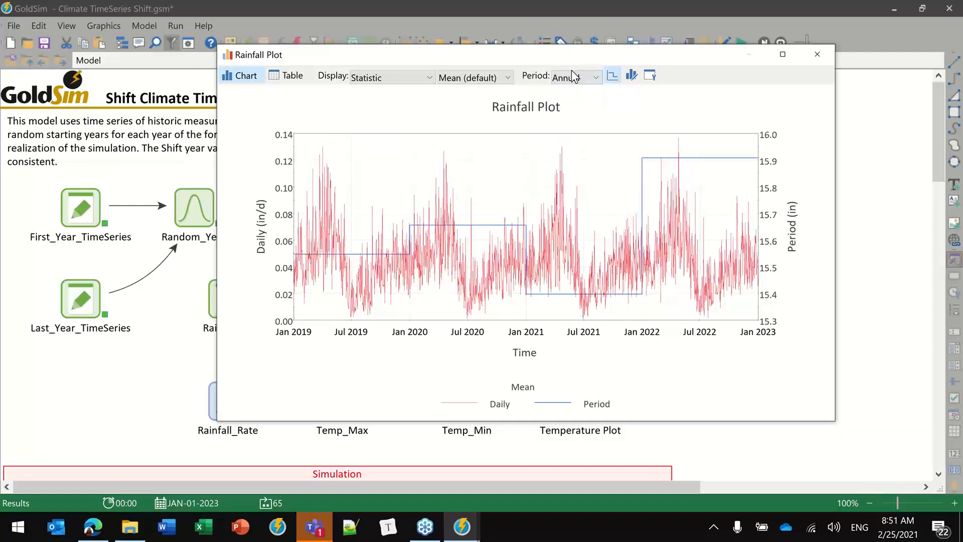
click(576, 104)
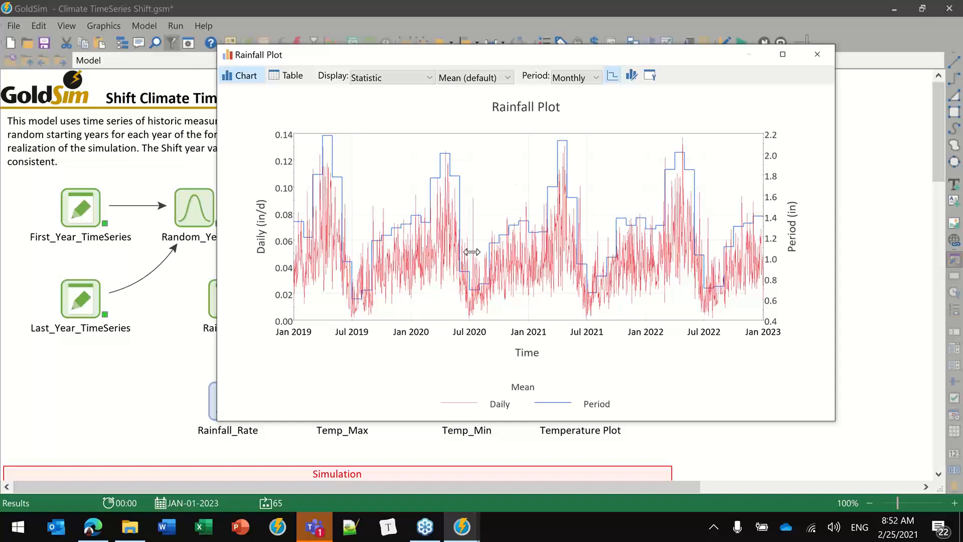
click(817, 56)
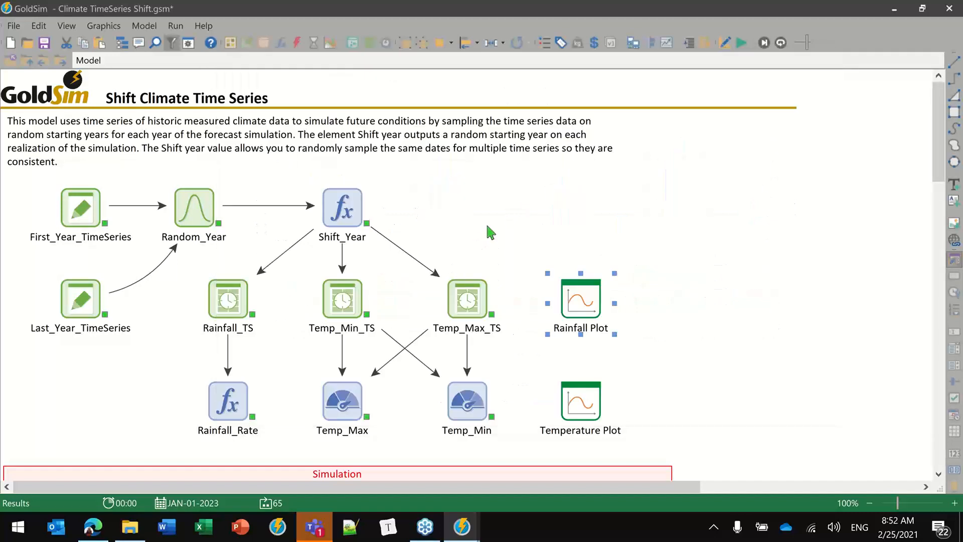
Return the model to edit mode and set the simulation's end date to 1/1/2020.
key(F4)
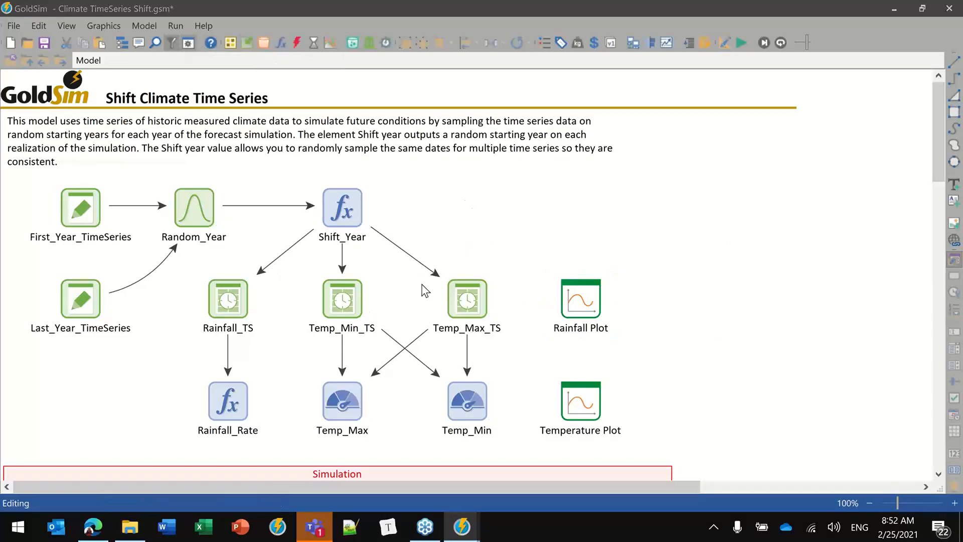
key(F2)
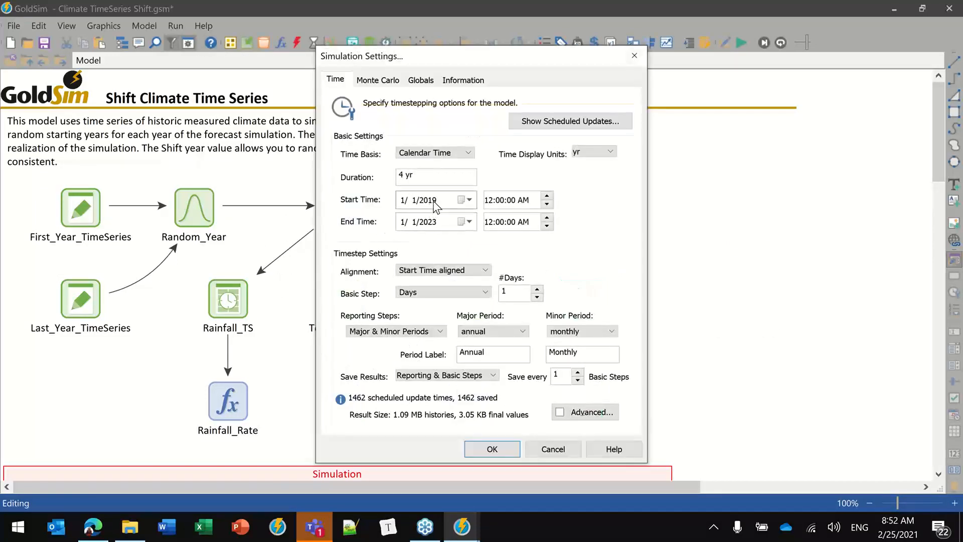
click(433, 220)
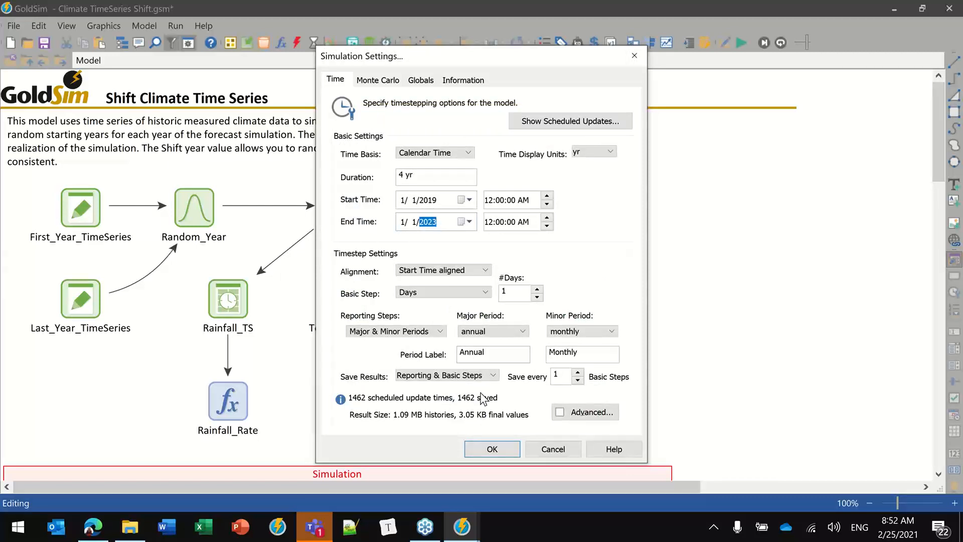
key(Down)
key(Down)
key(Down)
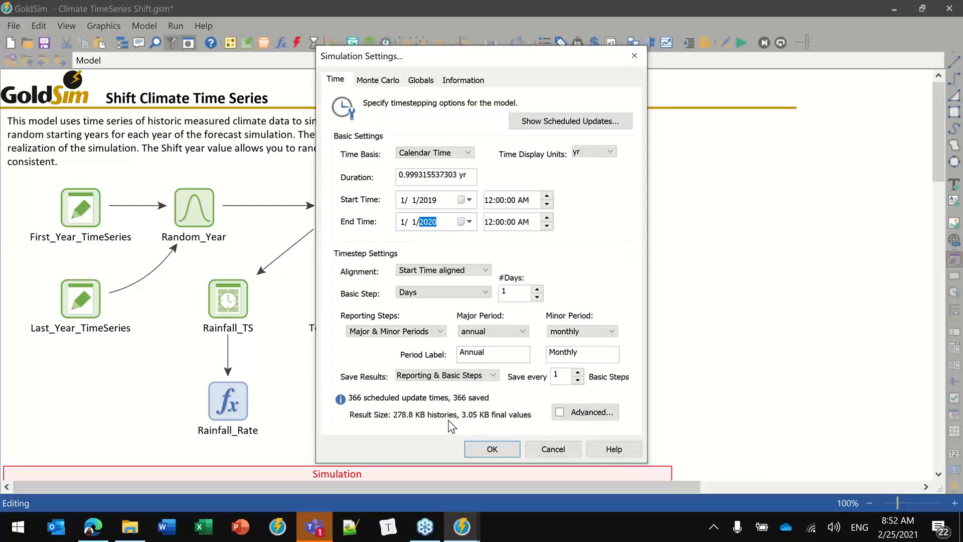
click(430, 203)
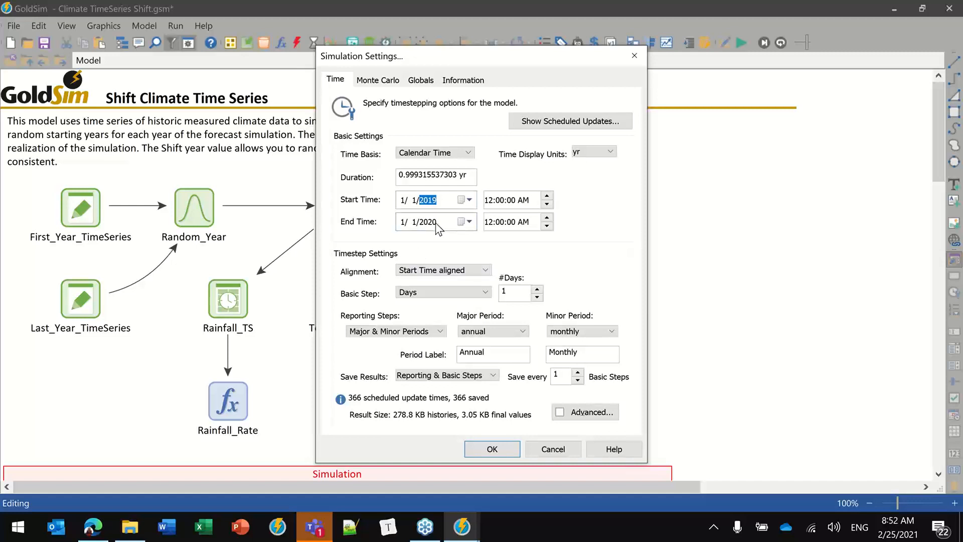
click(435, 224)
click(496, 449)
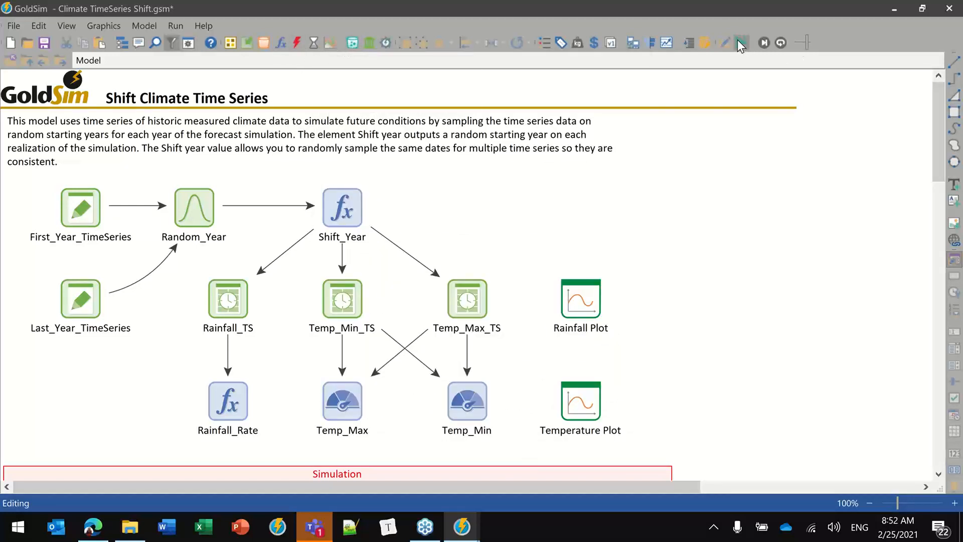
Run the simulation with the new end date, review the monthly mean rainfall in the Rainfall Plot, and close the plot.
key(F5)
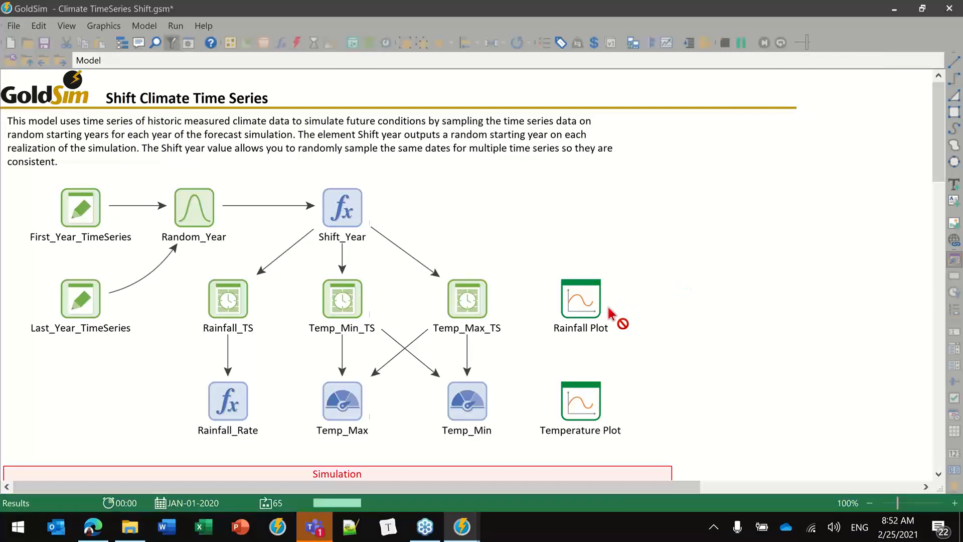
click(486, 279)
double_click(578, 301)
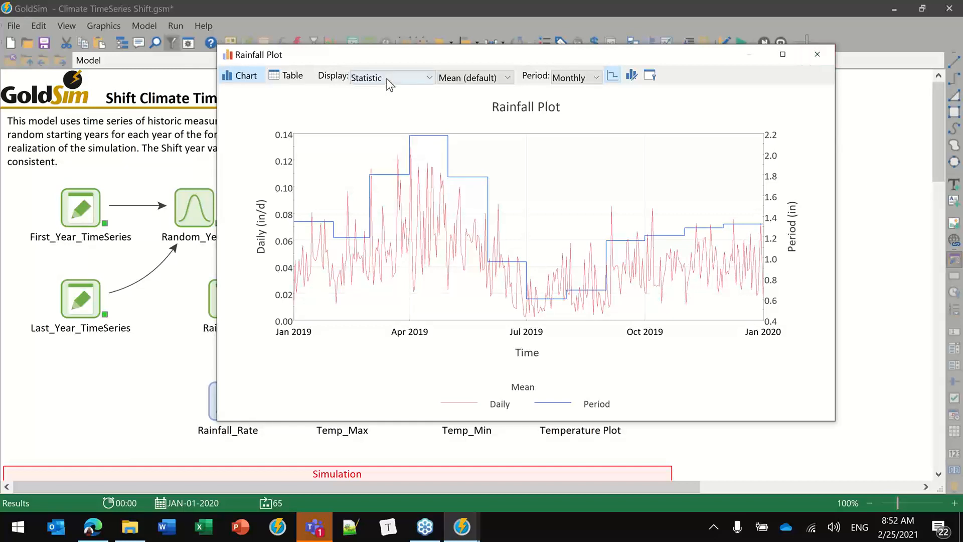
click(818, 54)
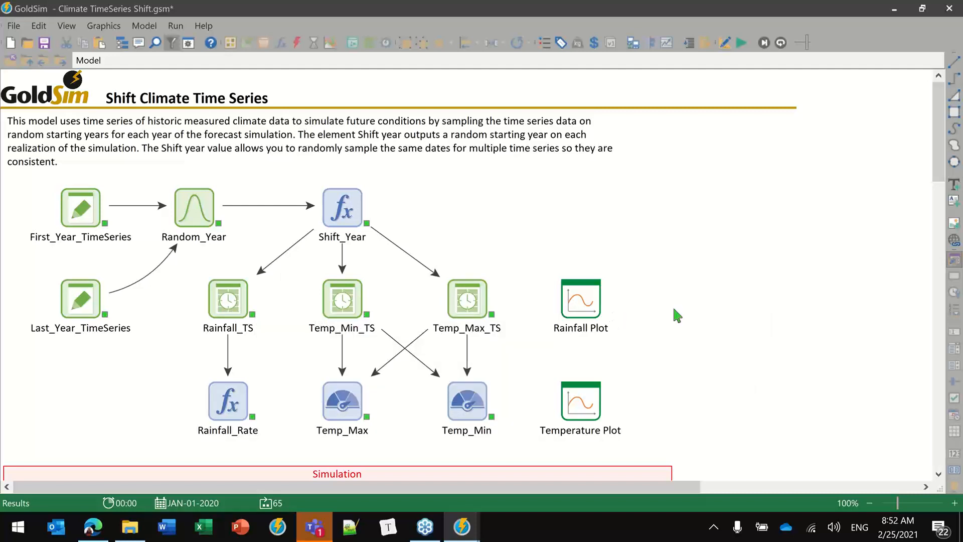
Return the model to edit mode and bring up the time shifting settings of the Rainfall_TS time series.
key(F4)
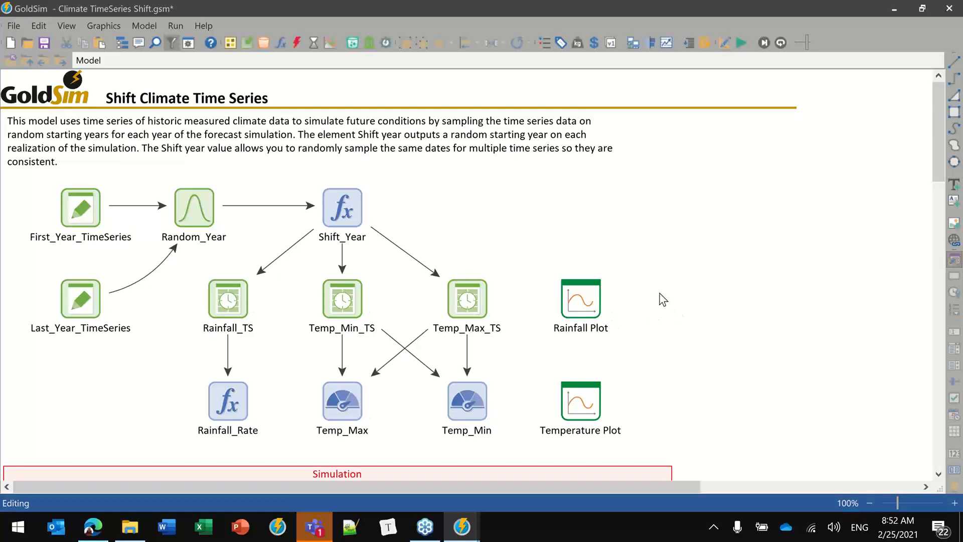
click(228, 293)
double_click(228, 294)
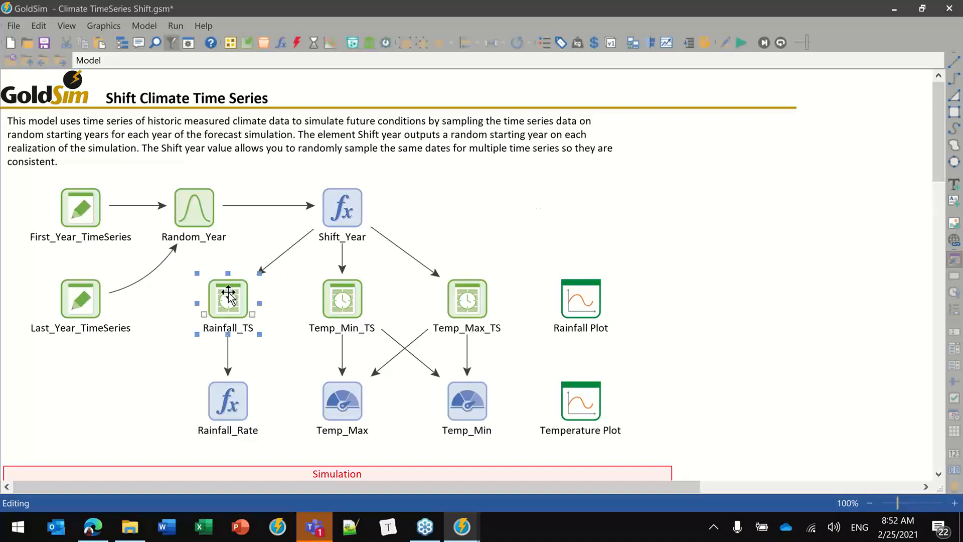
drag(439, 67, 589, 56)
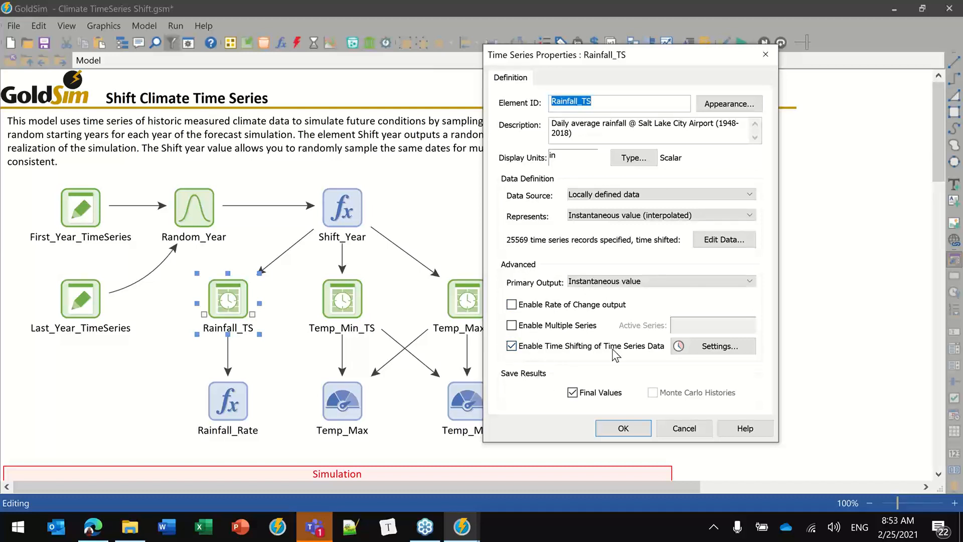
click(720, 347)
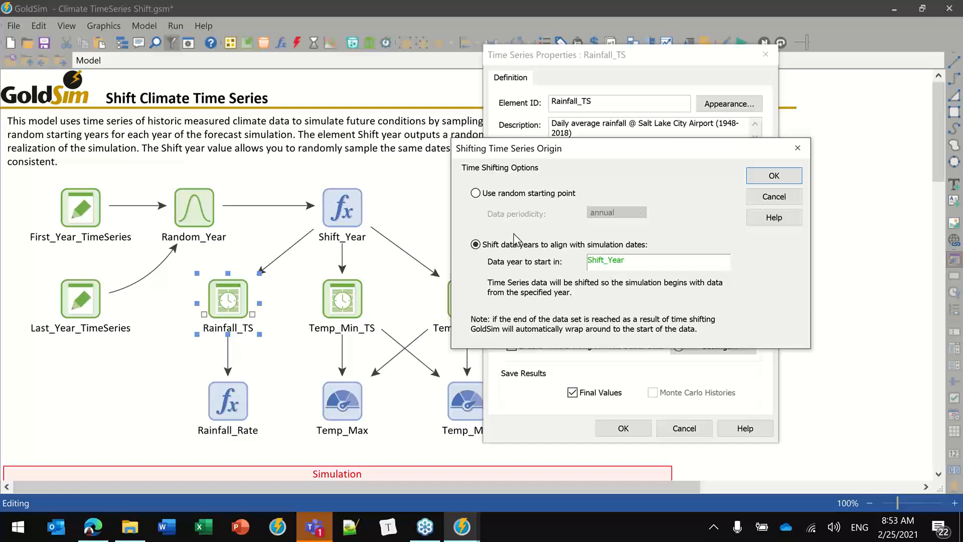
Try a random starting point for shifting the Rainfall_TS data and go through its data periodicity options.
click(475, 194)
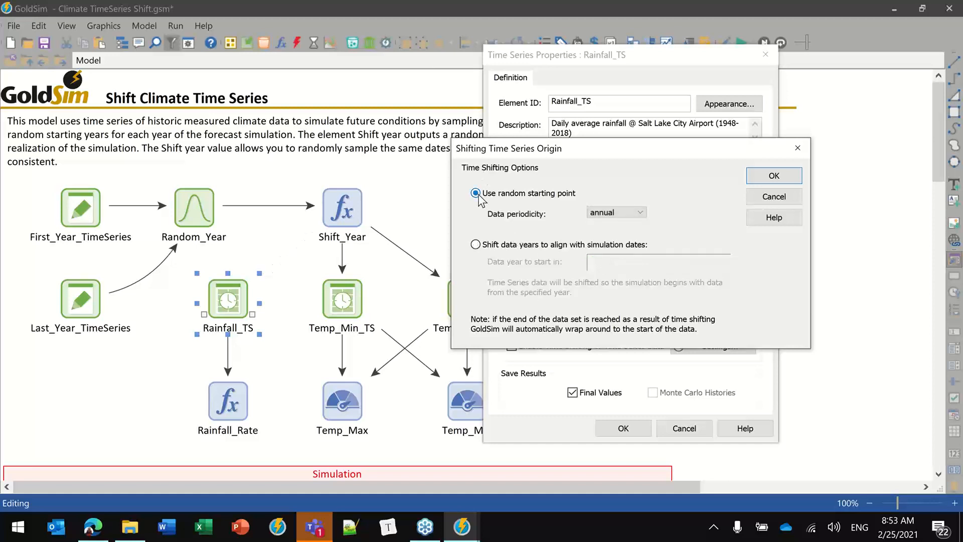
click(614, 210)
click(611, 223)
click(614, 212)
click(615, 233)
Shift the Rainfall_TS data years to align with simulation dates, starting in Shift_Year, and close the element's properties.
click(475, 244)
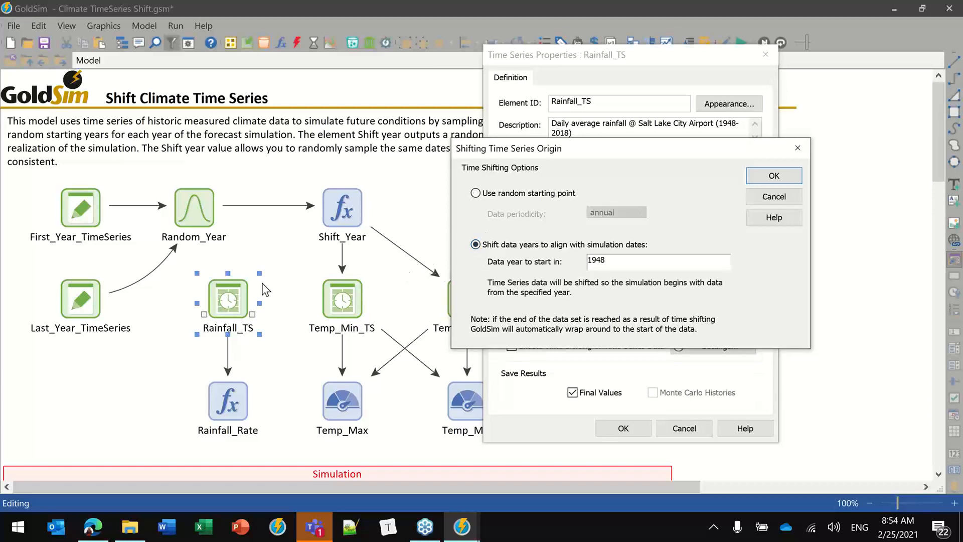
click(621, 262)
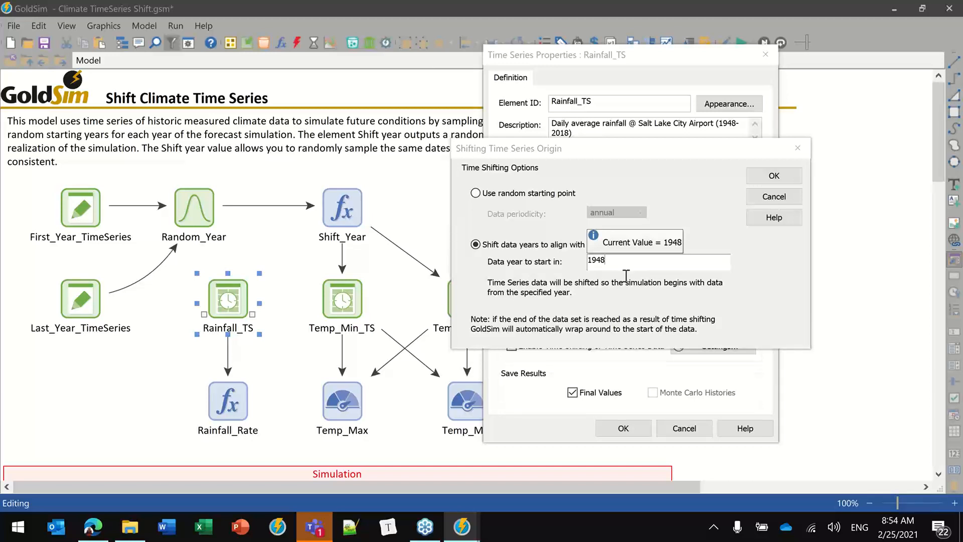
drag(624, 262, 521, 263)
text(shi)
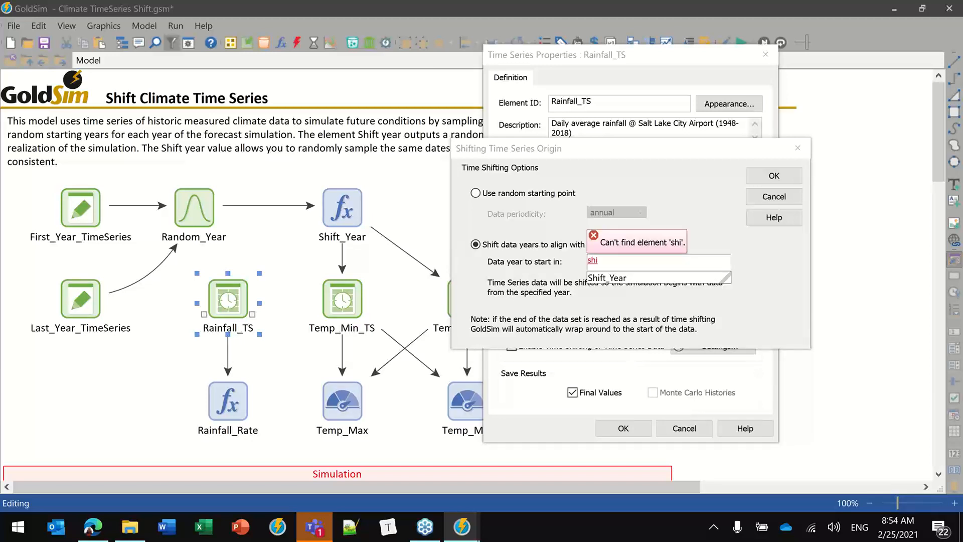
double_click(620, 277)
click(771, 179)
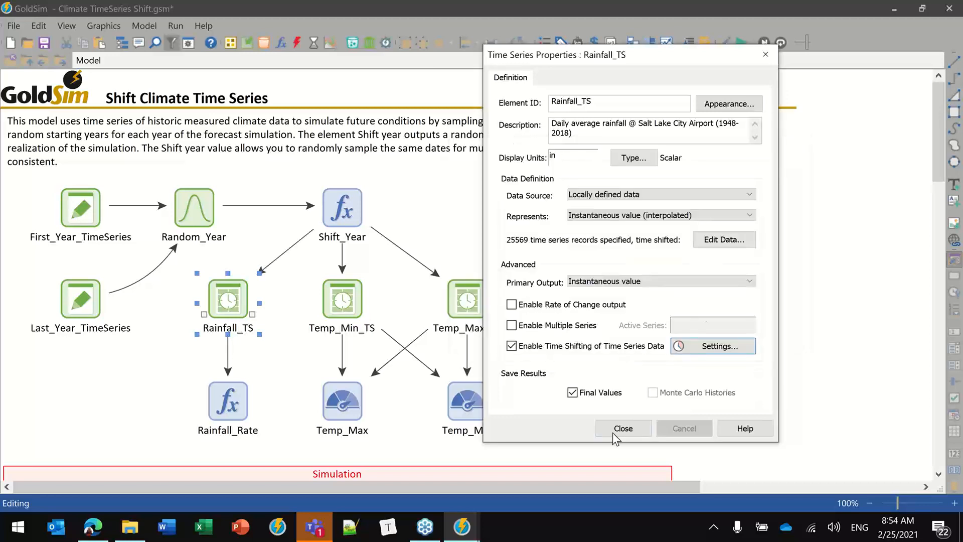
click(615, 429)
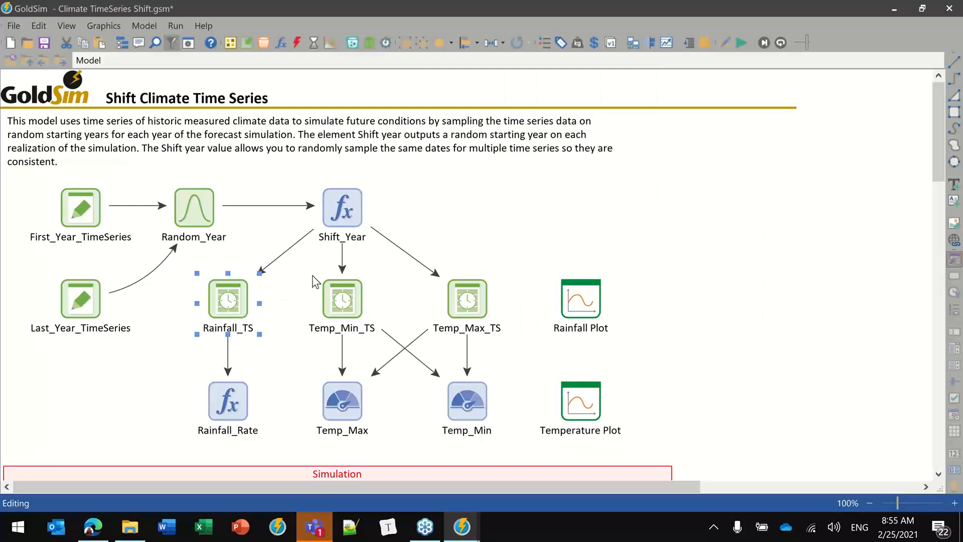
mouse_move(315, 304)
click(343, 213)
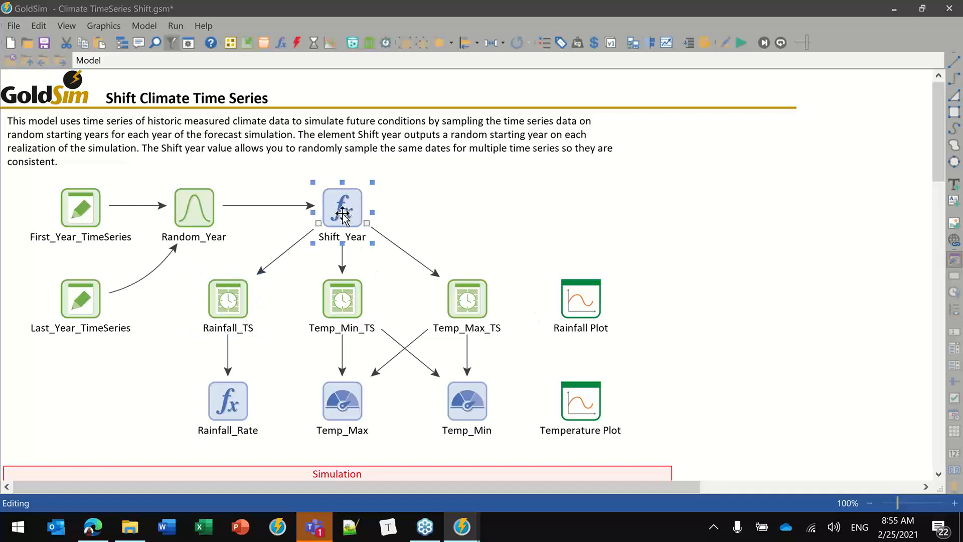
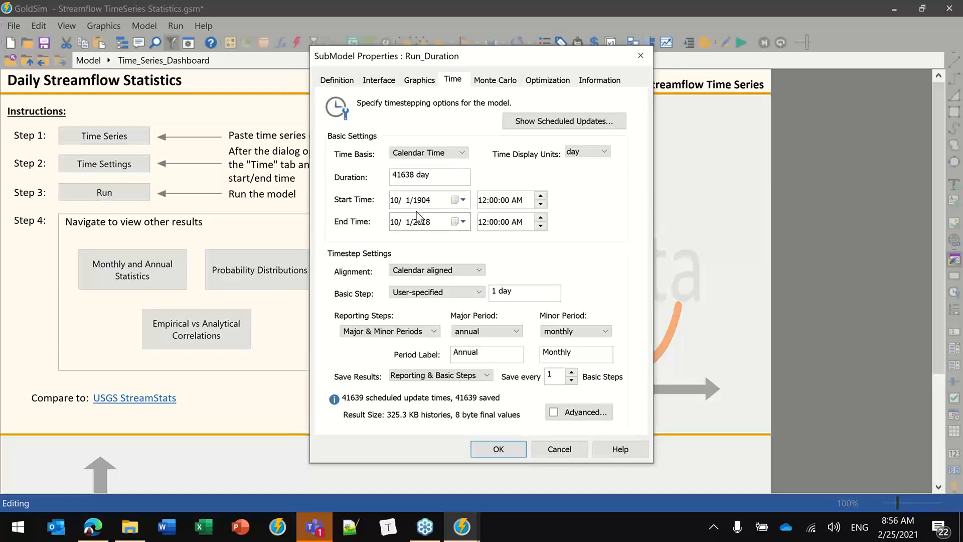
Accept the time settings of the Run_Duration submodel and run the streamflow statistics model to completion.
click(498, 448)
click(116, 193)
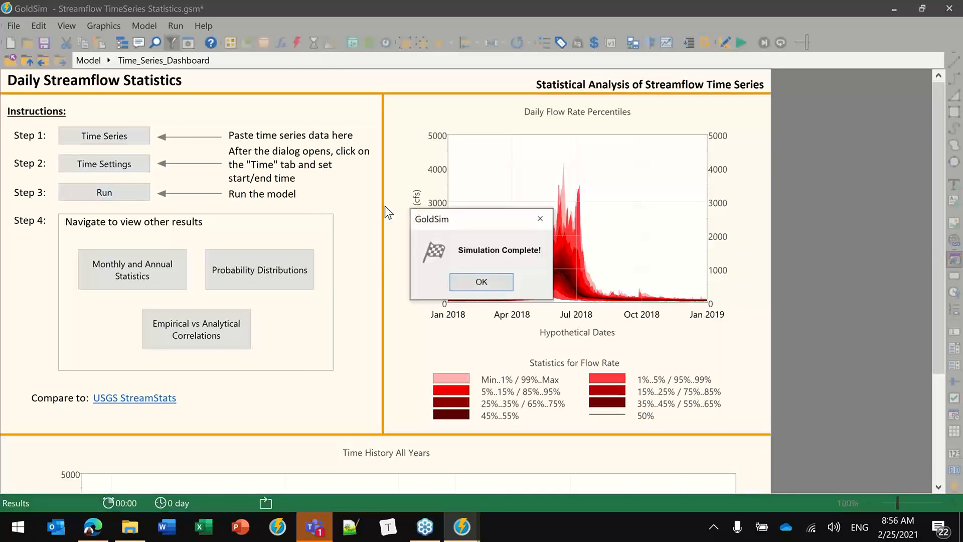
click(481, 281)
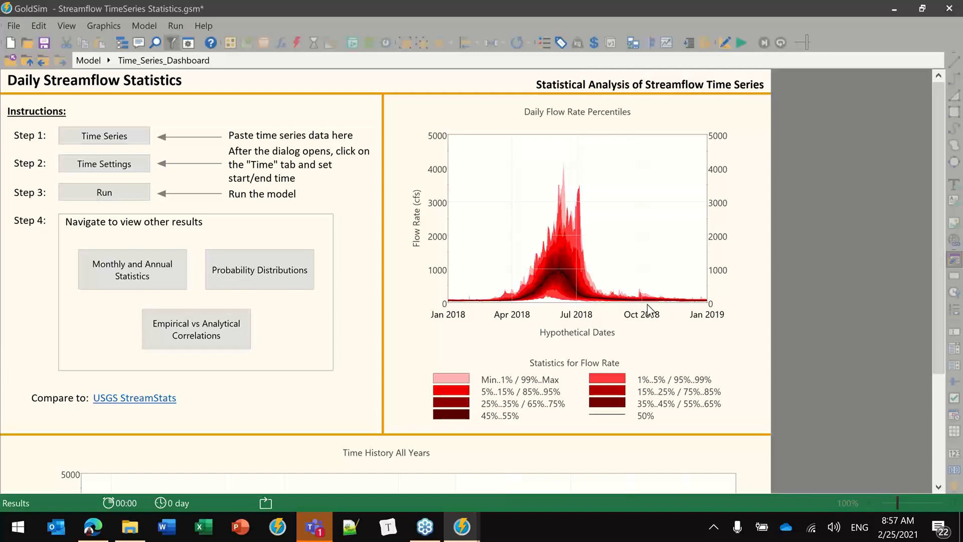
Enlarge the Daily Flow Rate Percentiles chart and view it as the mean statistic and as all histories.
double_click(569, 183)
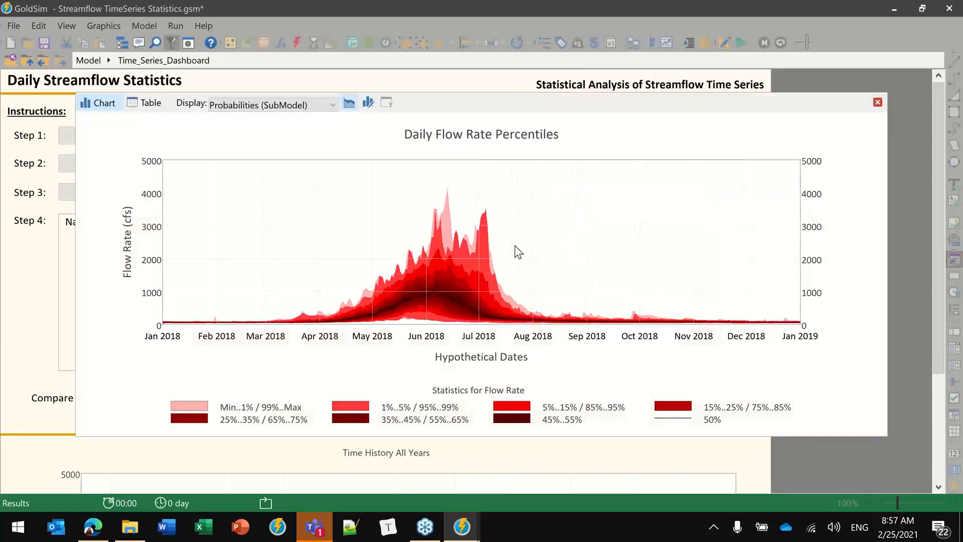
click(258, 105)
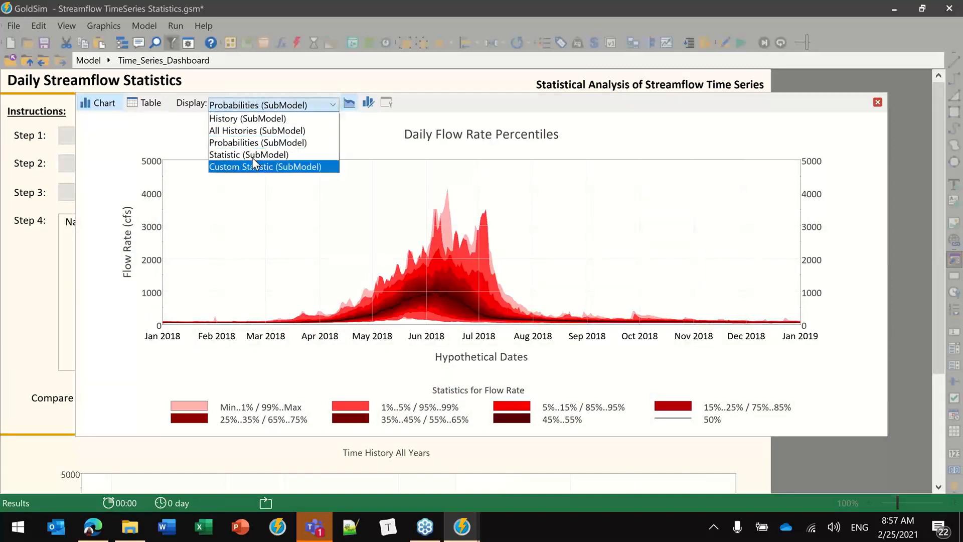
click(253, 156)
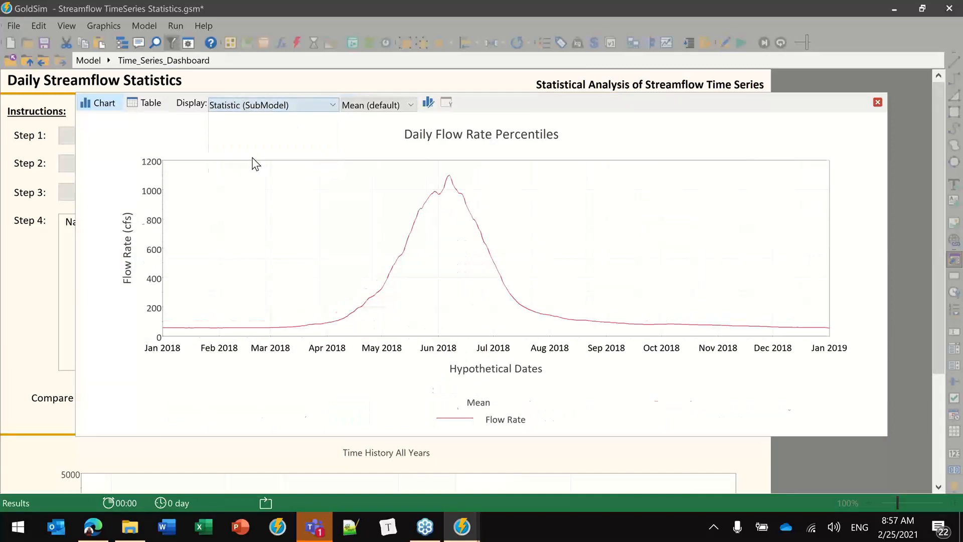
click(252, 109)
click(251, 131)
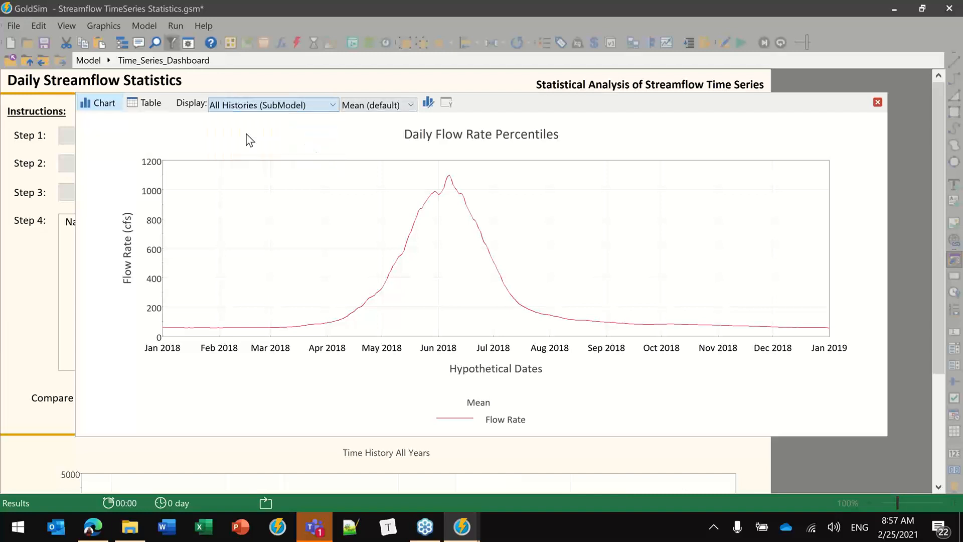
View the daily flow rate as a single history, advance through several realizations from the first, and close the enlarged chart.
click(254, 105)
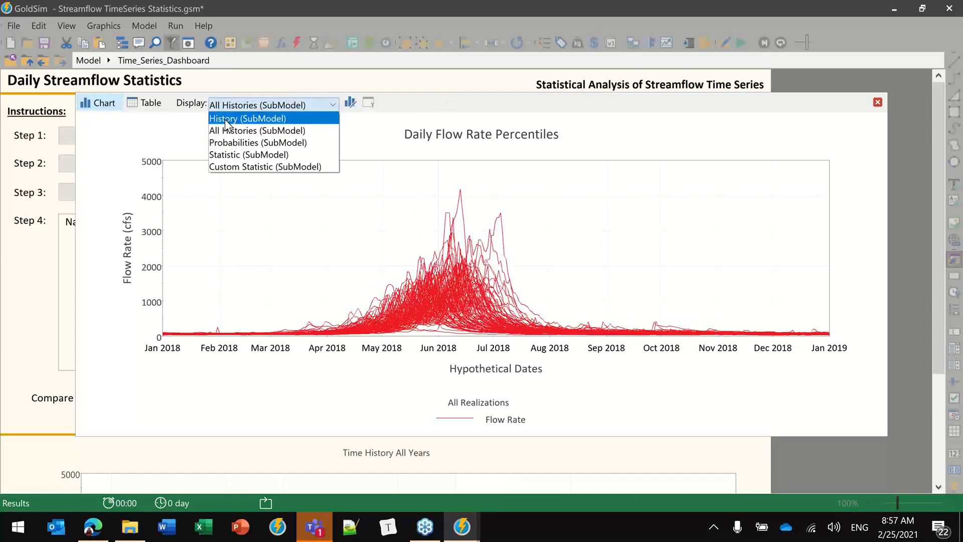
click(225, 119)
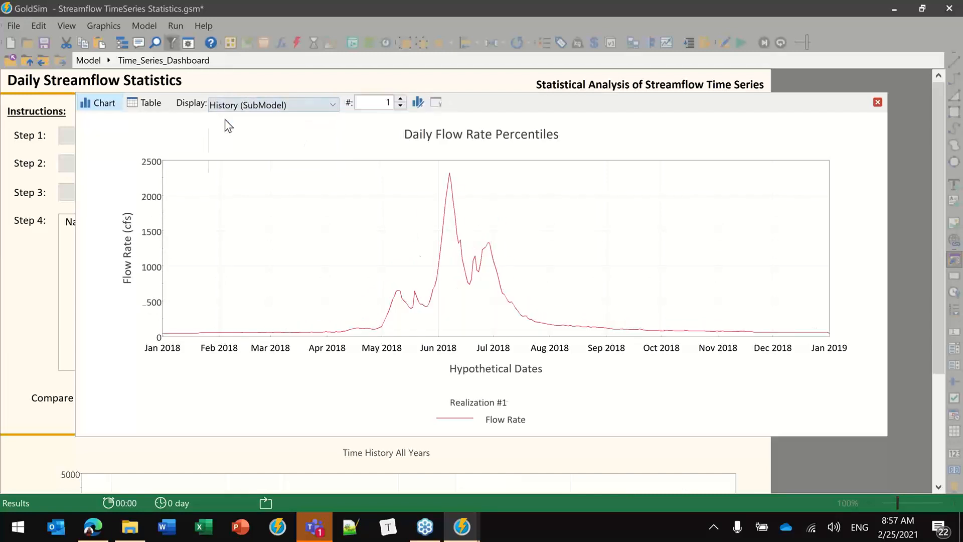
click(401, 101)
click(401, 100)
click(401, 100)
click(401, 101)
click(878, 102)
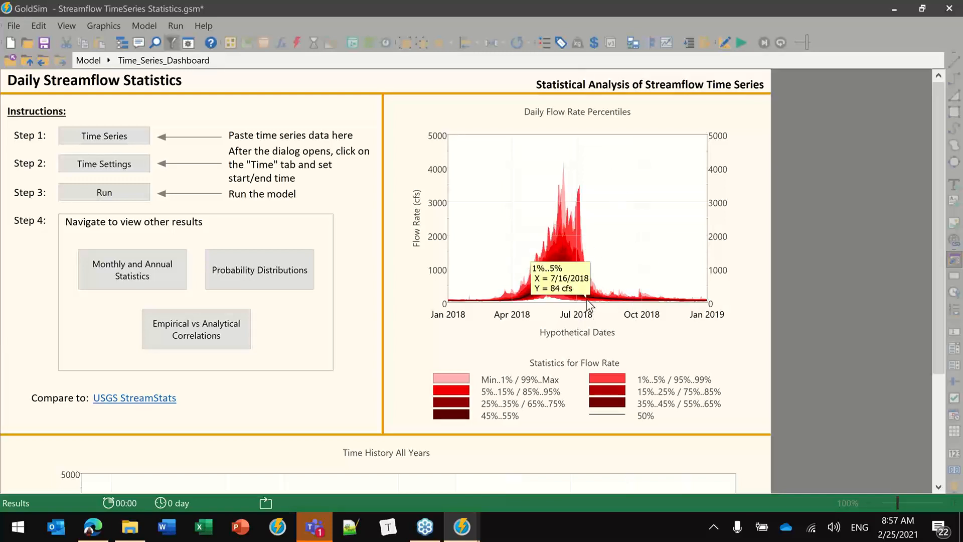
Examine the Time History All Years chart and the monthly and annual streamflow statistics, and return to the home dashboard.
scroll(243, 383, down, 5)
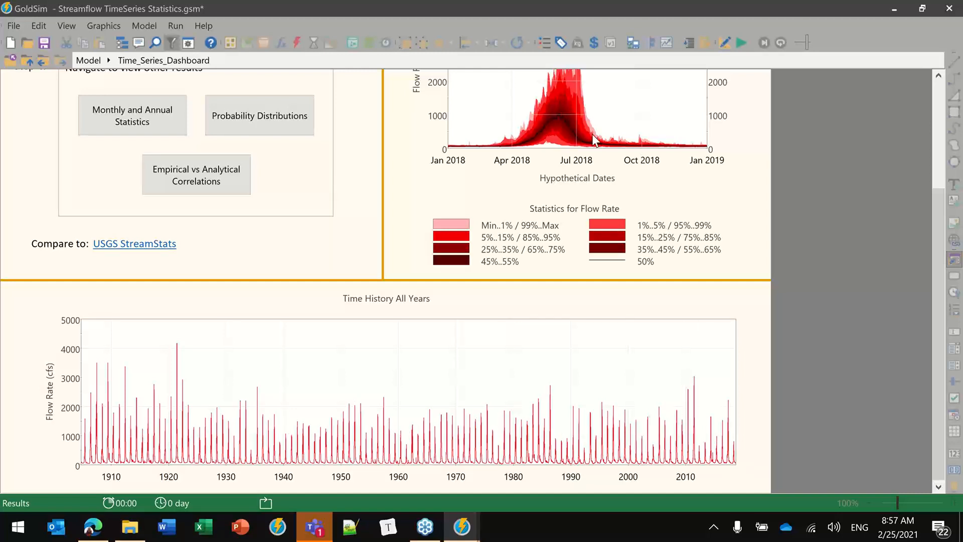
mouse_move(575, 116)
scroll(432, 363, up, 3)
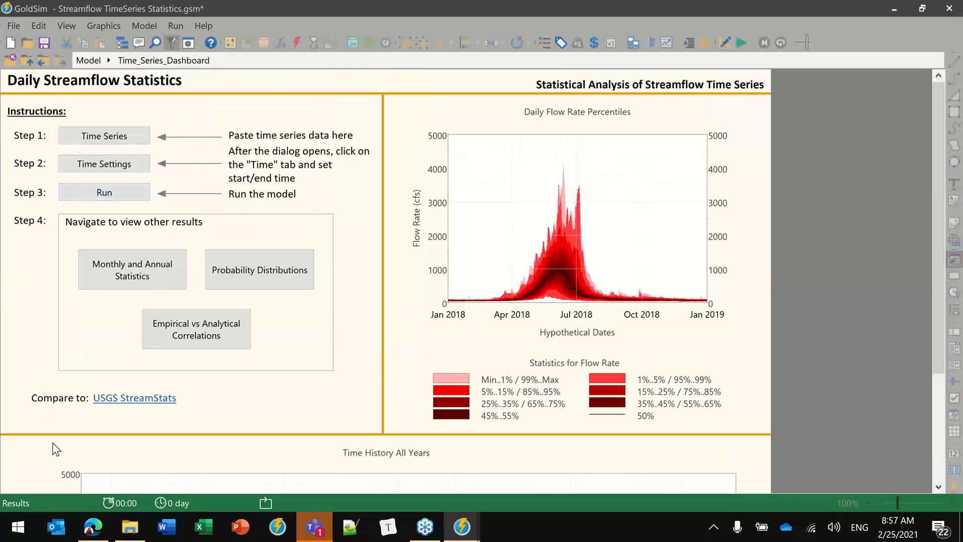
click(134, 277)
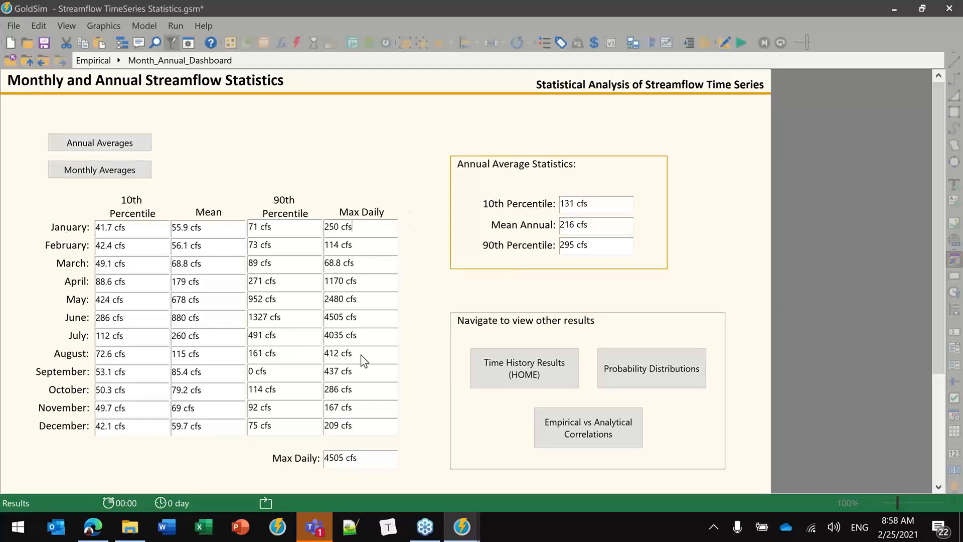
click(537, 378)
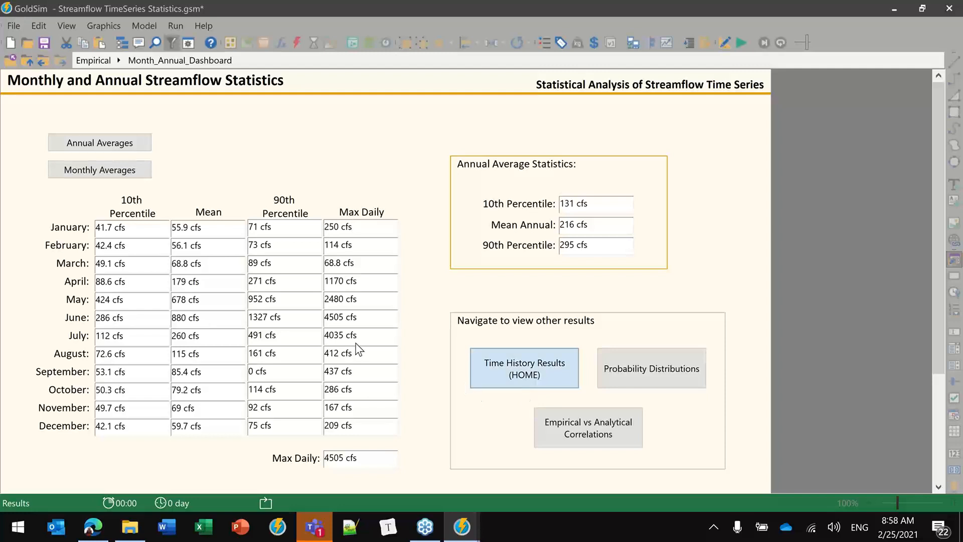
Examine the annual and monthly cumulative probability distributions of streamflow and the best fit distribution type for each month.
click(254, 271)
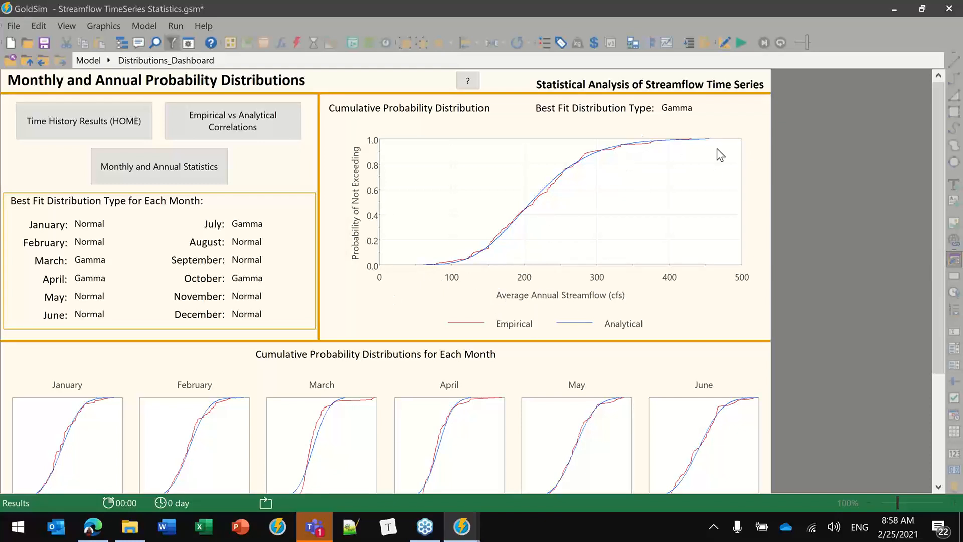
scroll(389, 296, down, 3)
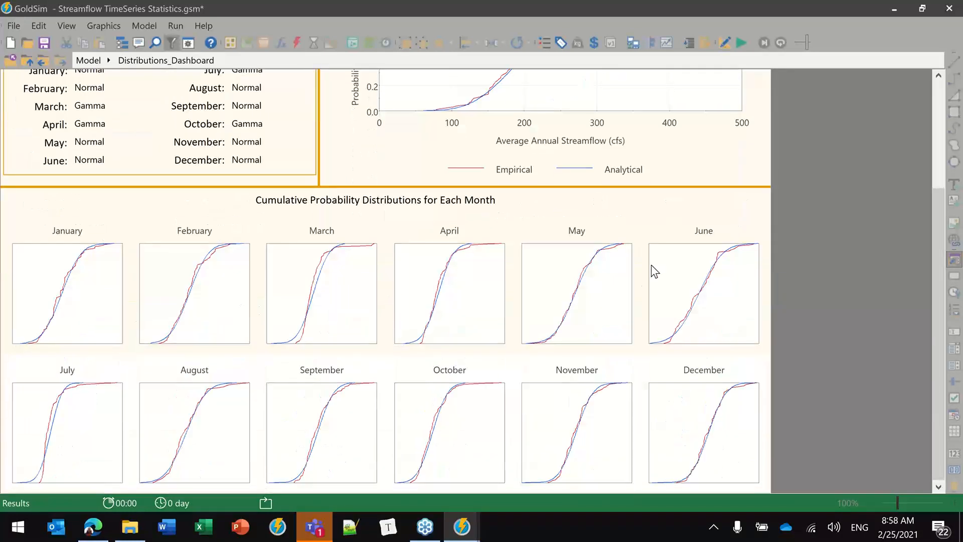
scroll(370, 335, up, 3)
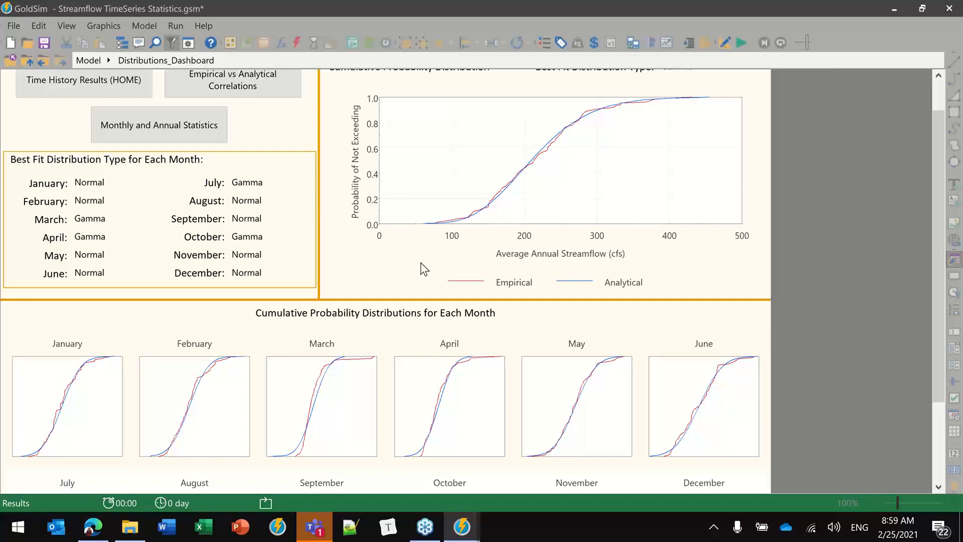
scroll(422, 267, down, 3)
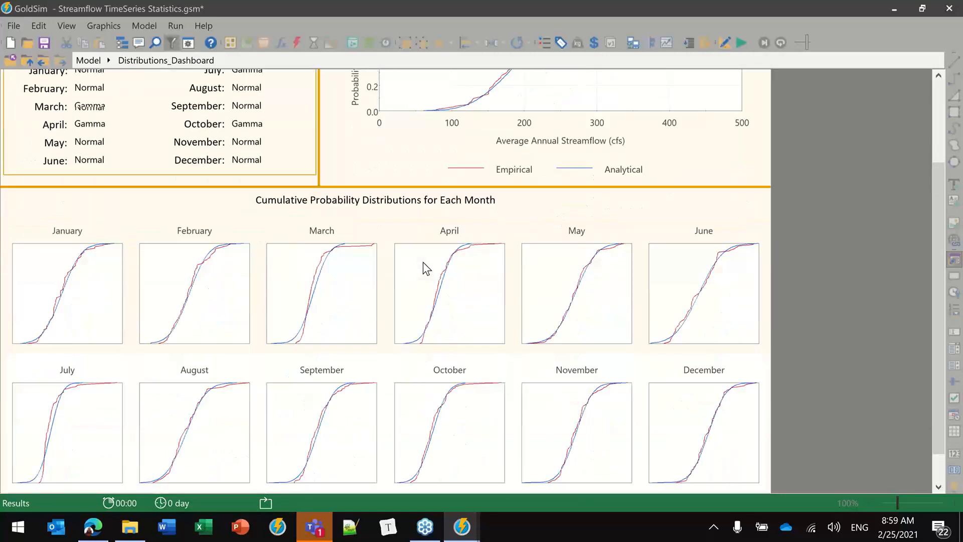
scroll(423, 262, up, 4)
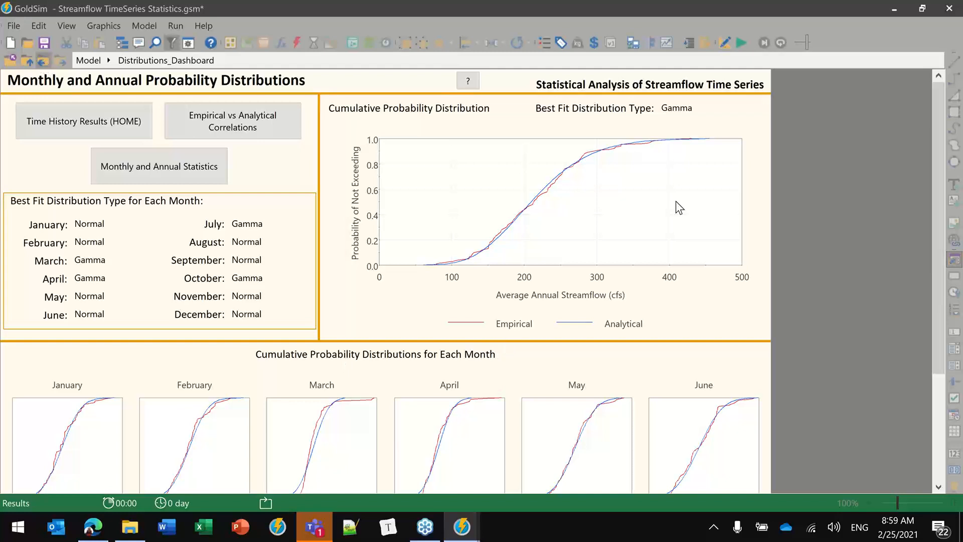
Go back to the home dashboard and view the Empirical vs Analytical Correlations results.
click(99, 112)
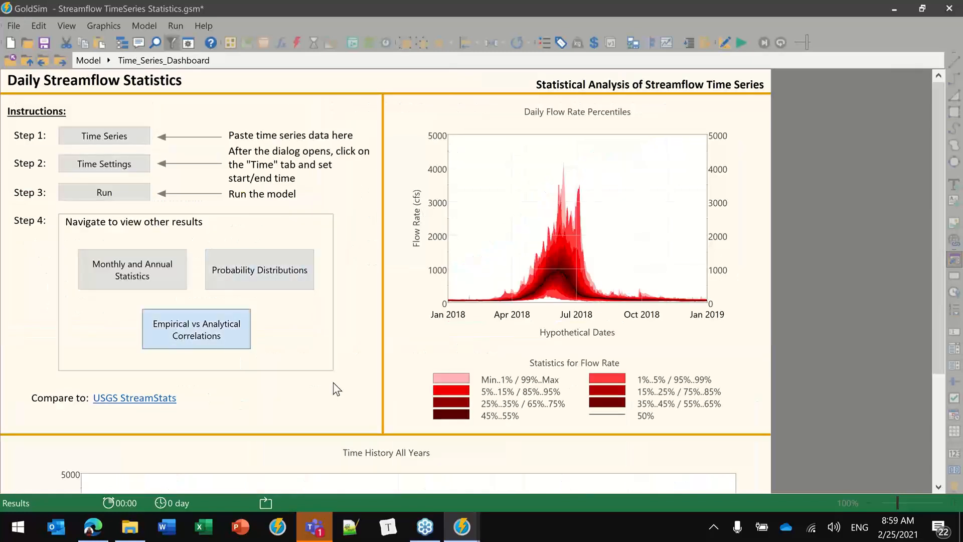
click(214, 334)
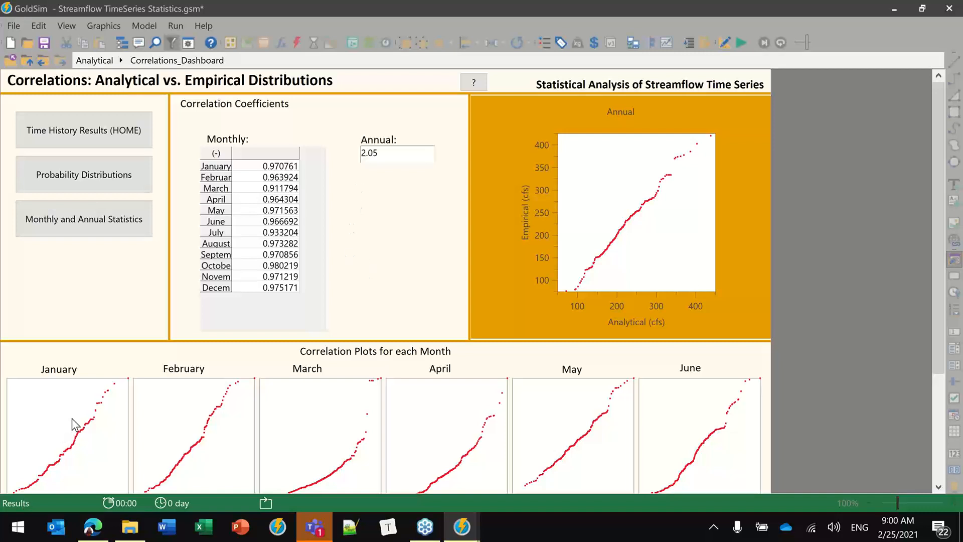
Examine the analytical versus empirical correlation plots for all twelve months on the correlations dashboard.
scroll(87, 371, down, 3)
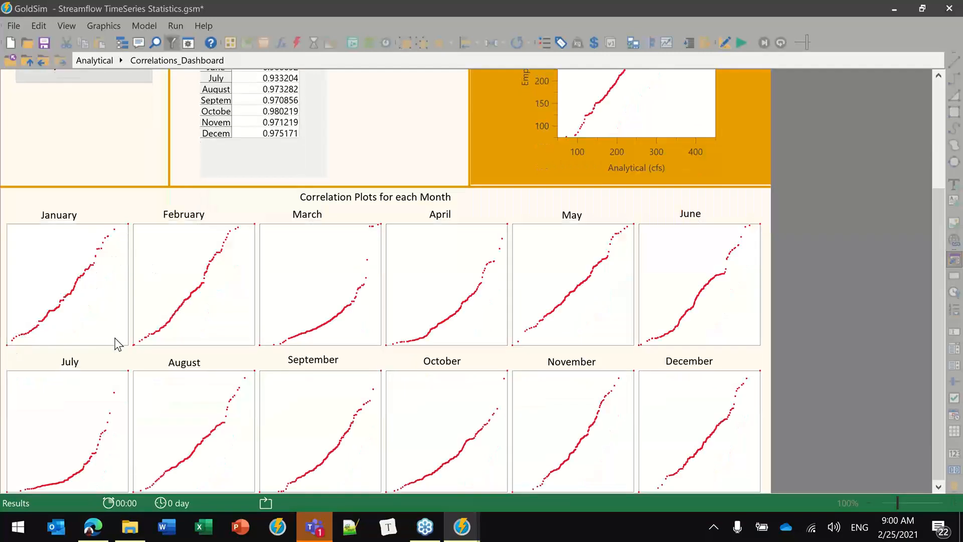
scroll(118, 341, up, 1)
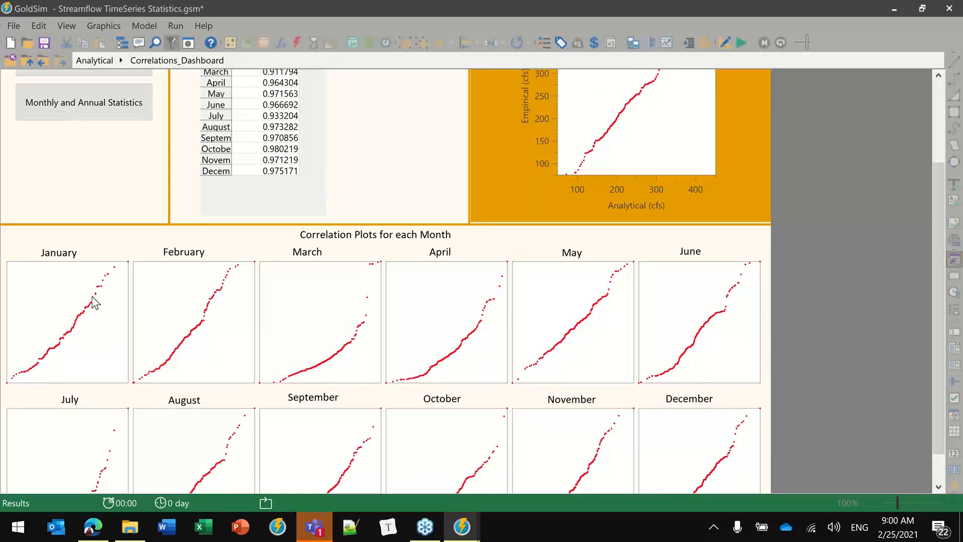
scroll(478, 294, down, 1)
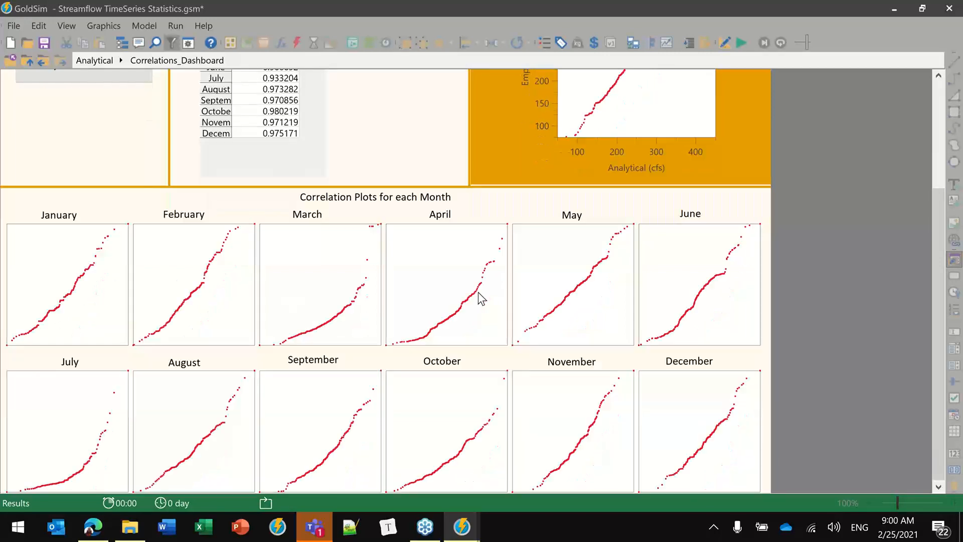
scroll(480, 299, up, 4)
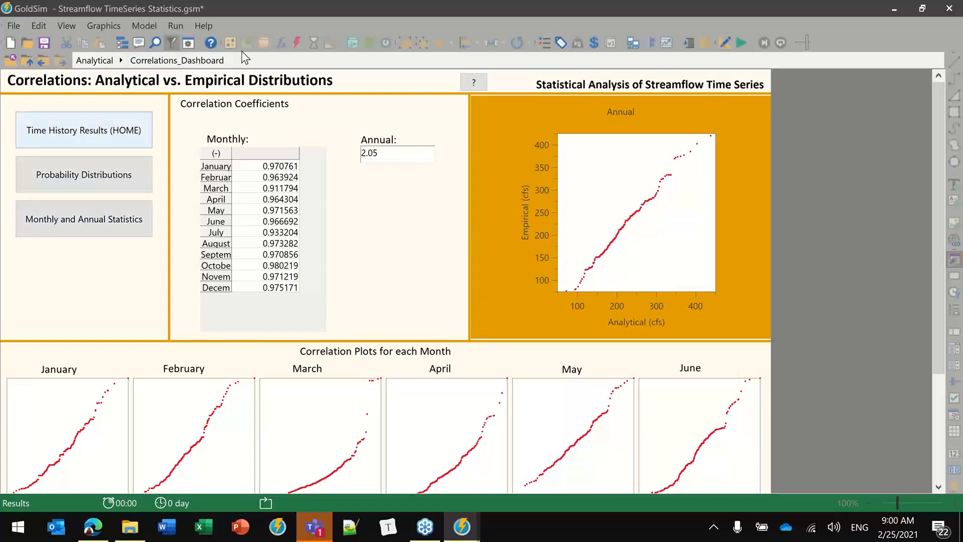
Return to the model's top level, delete all results and go back to Edit Mode.
click(13, 60)
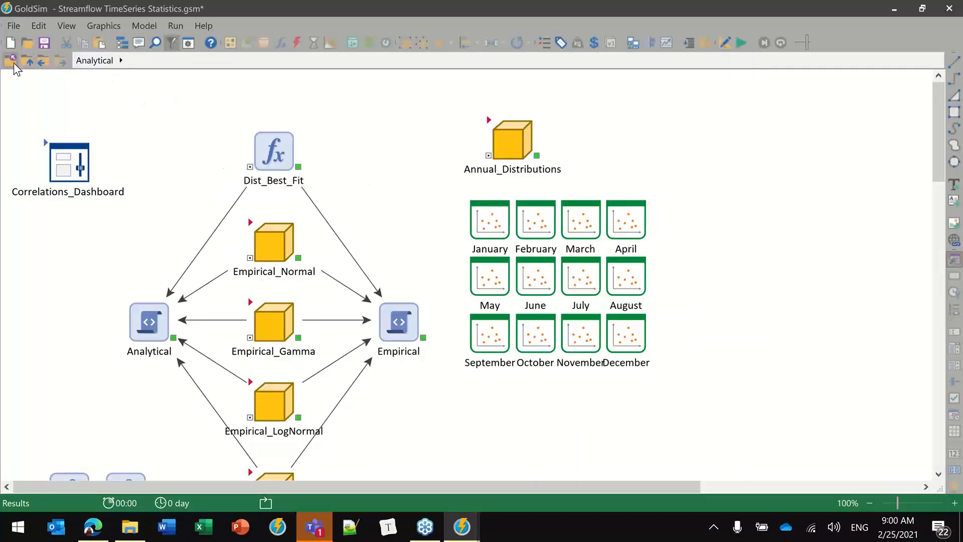
click(28, 61)
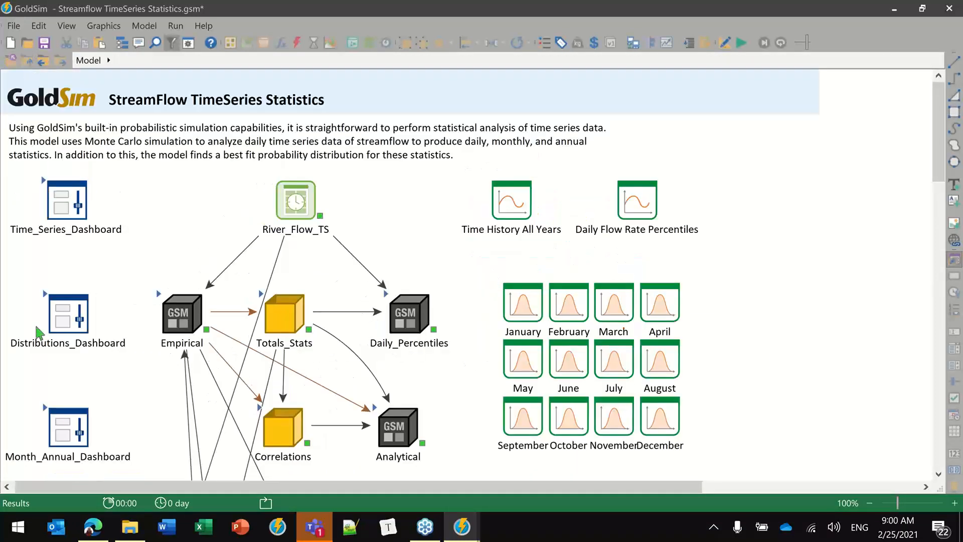
scroll(748, 228, down, 3)
scroll(751, 224, down, 1)
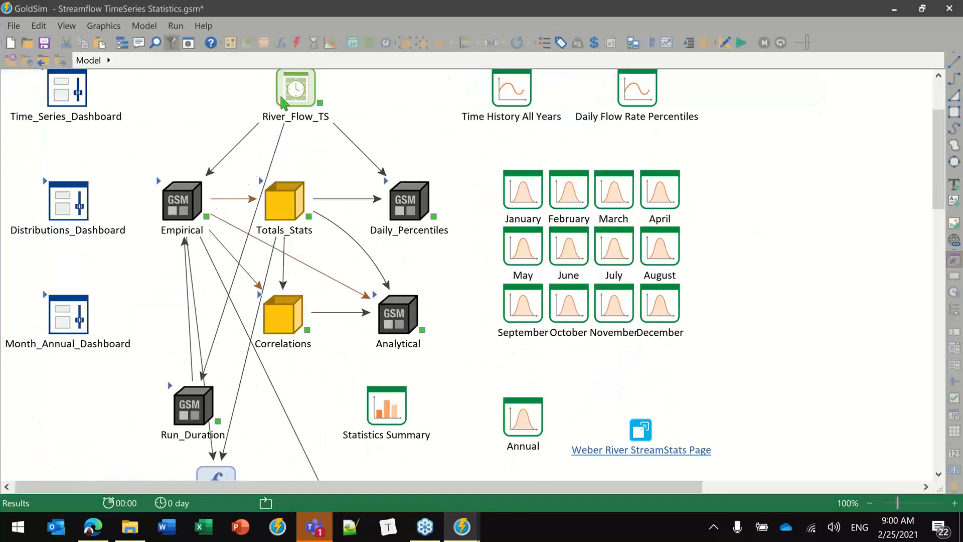
click(725, 43)
click(475, 310)
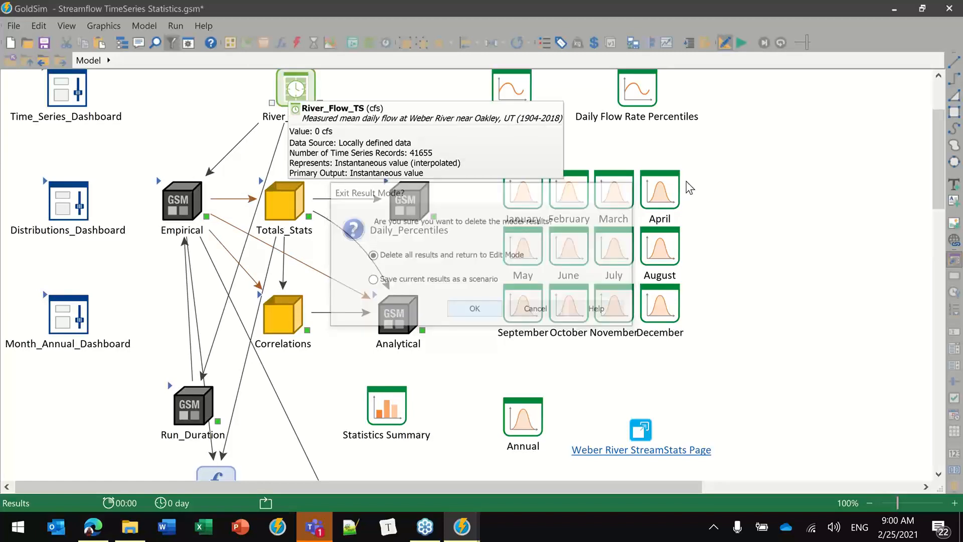
List the outputs of the River_Flow_TS time series, including its Definition, and open the Empirical submodel.
click(269, 92)
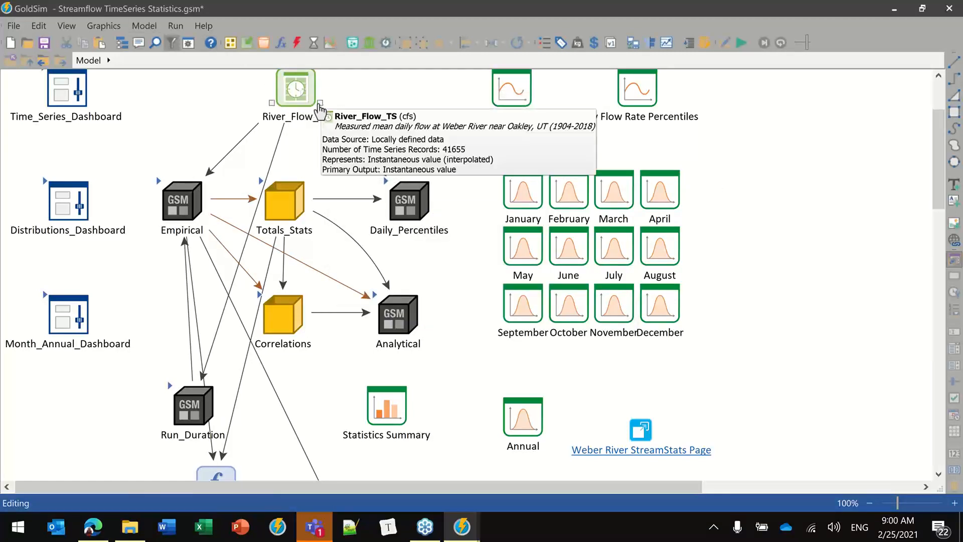
click(319, 111)
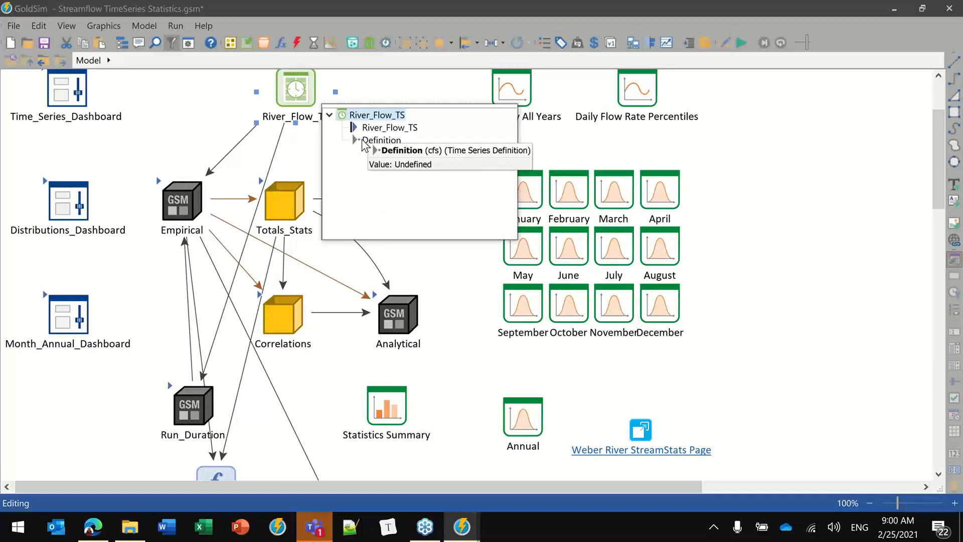
click(161, 131)
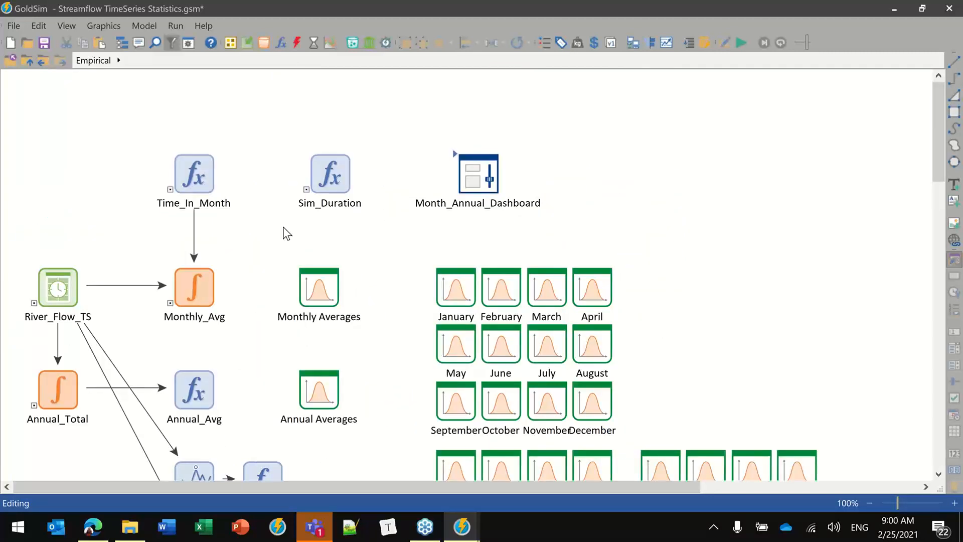
Inspect the full Rate of Change expression of the Monthly_Avg integrator and return to the model's top level.
scroll(258, 323, down, 3)
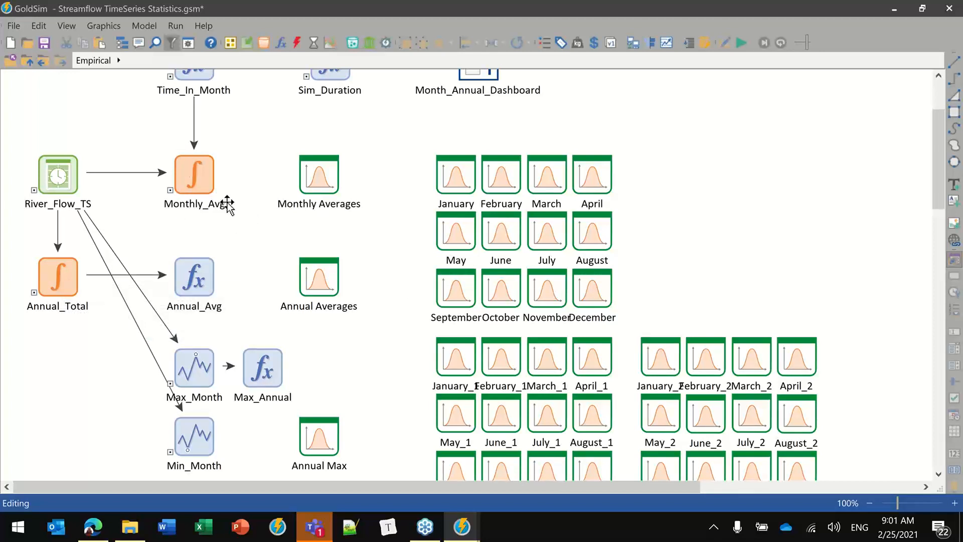
click(195, 171)
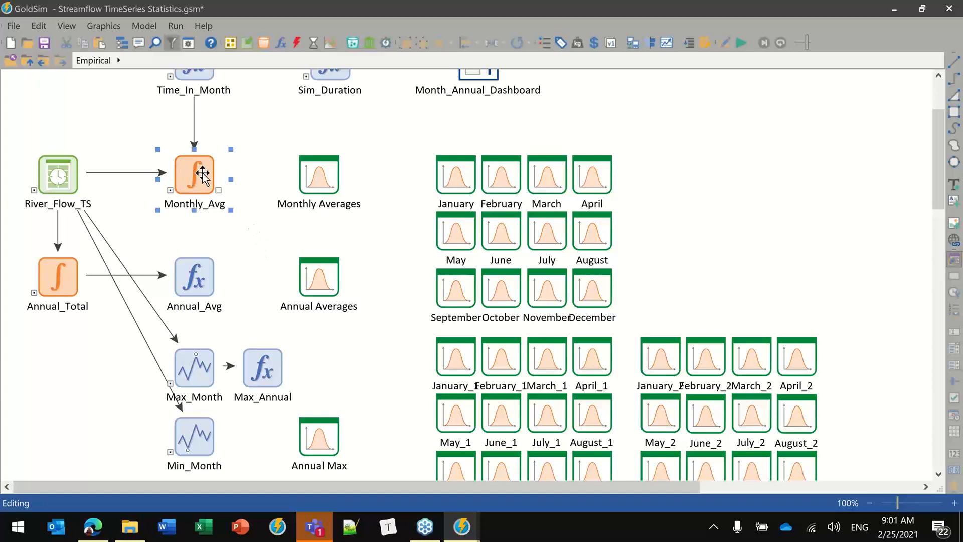
double_click(208, 173)
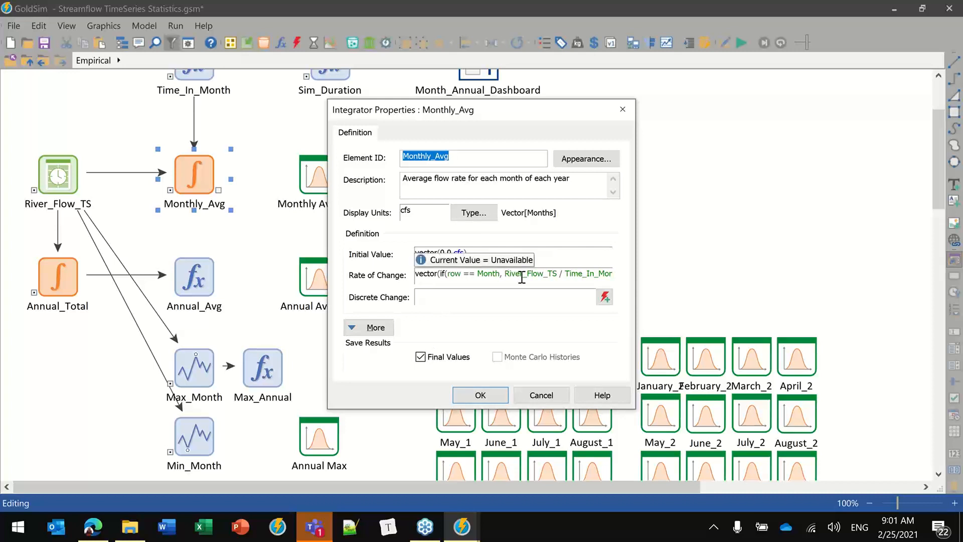
click(450, 272)
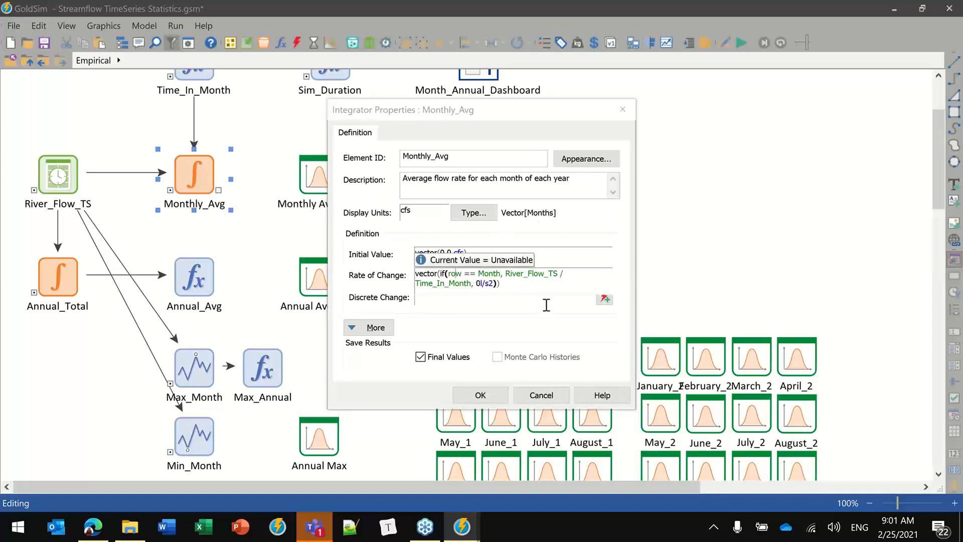
click(481, 395)
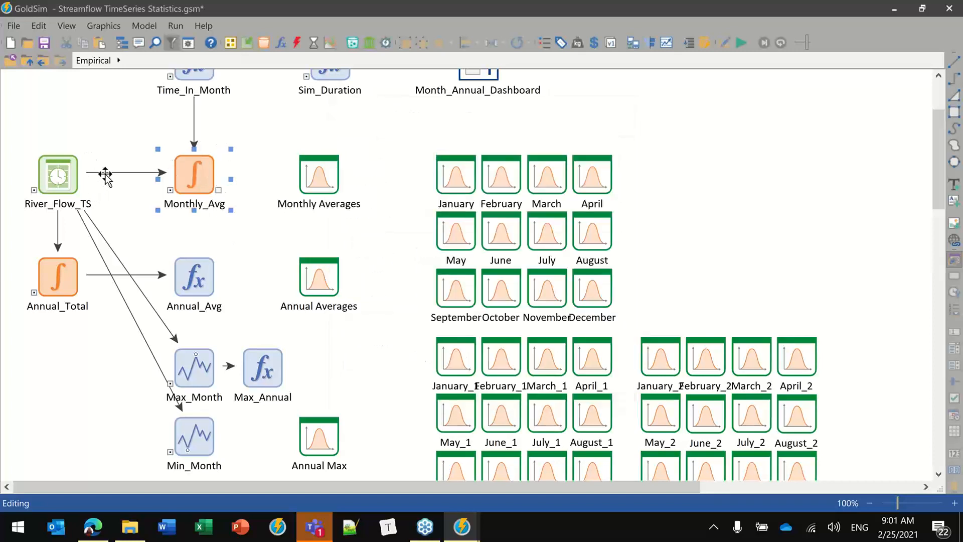
click(28, 60)
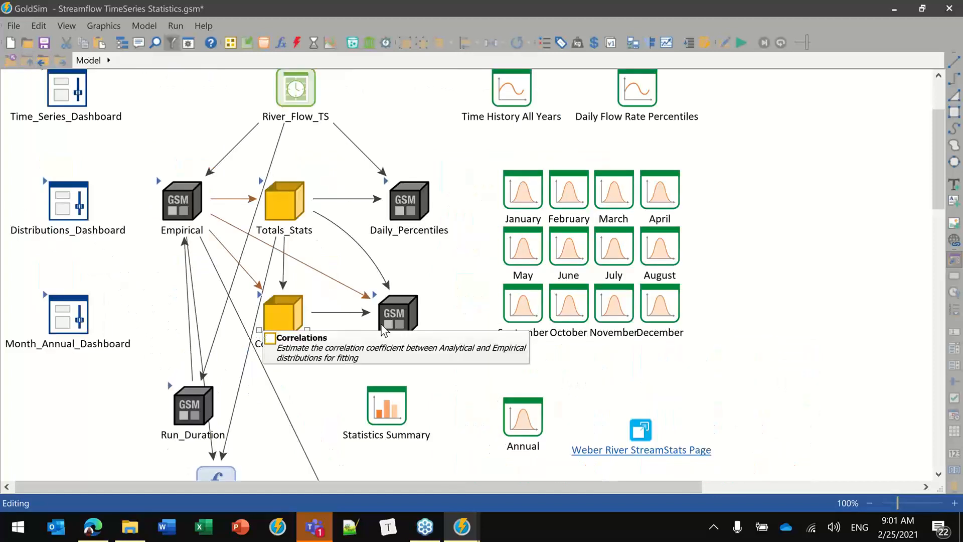
Look inside the Daily_Percentiles and Analytical submodels, returning to the top level after each.
click(431, 209)
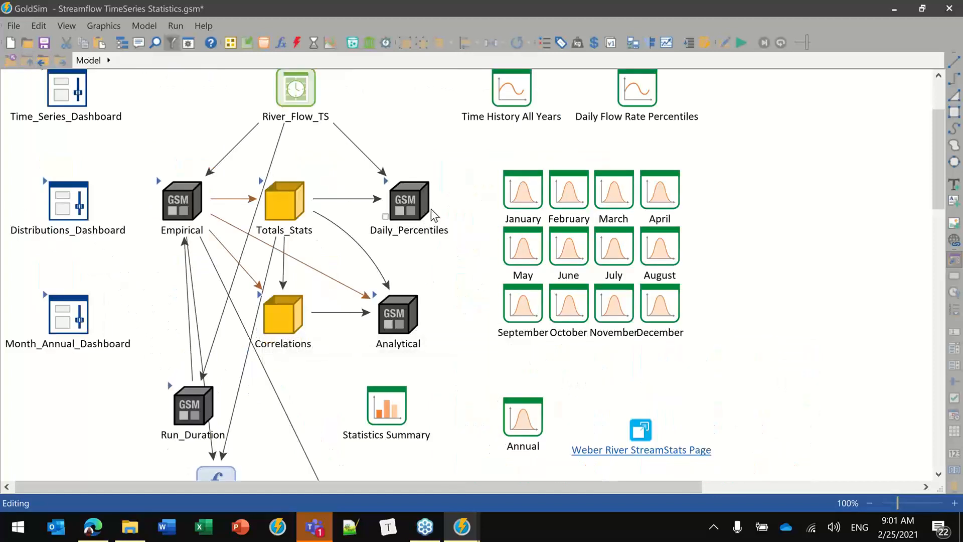
double_click(407, 240)
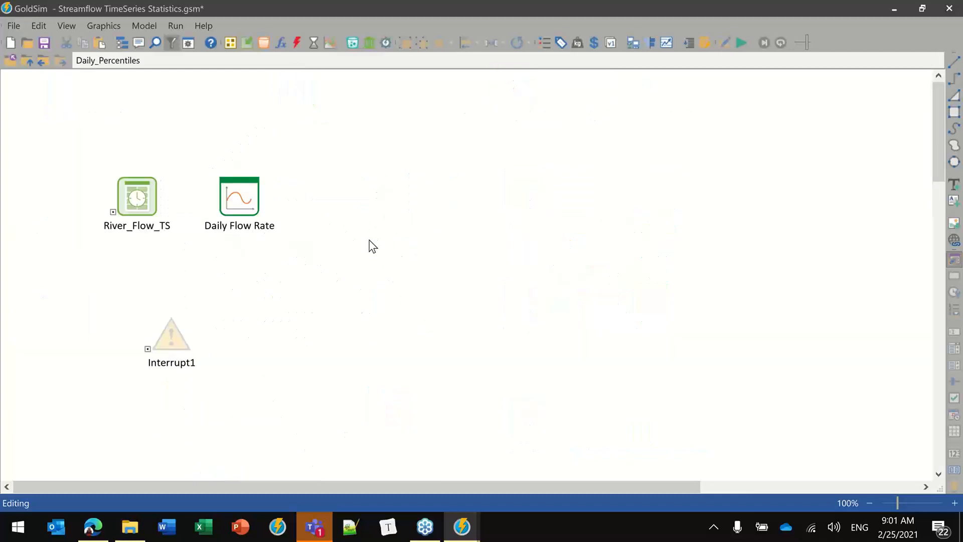
click(39, 60)
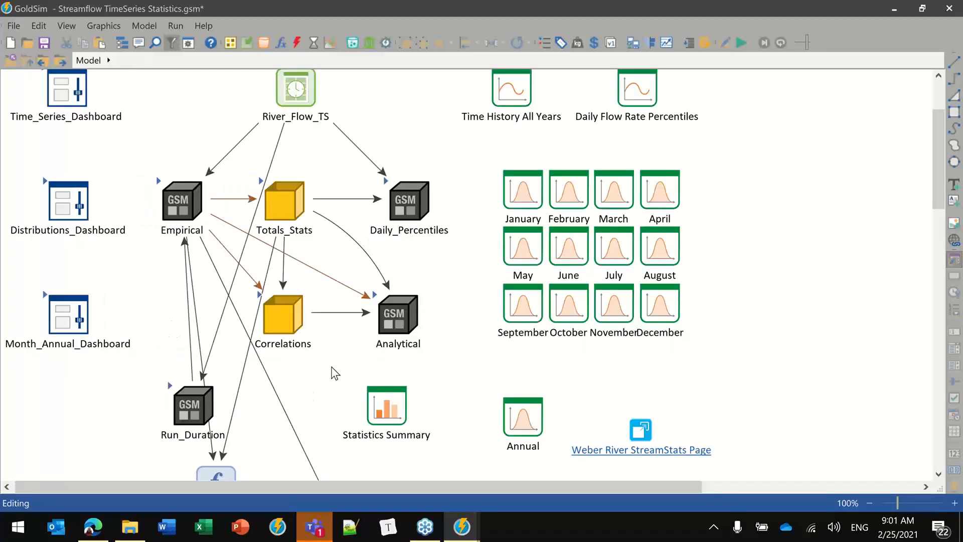
double_click(374, 300)
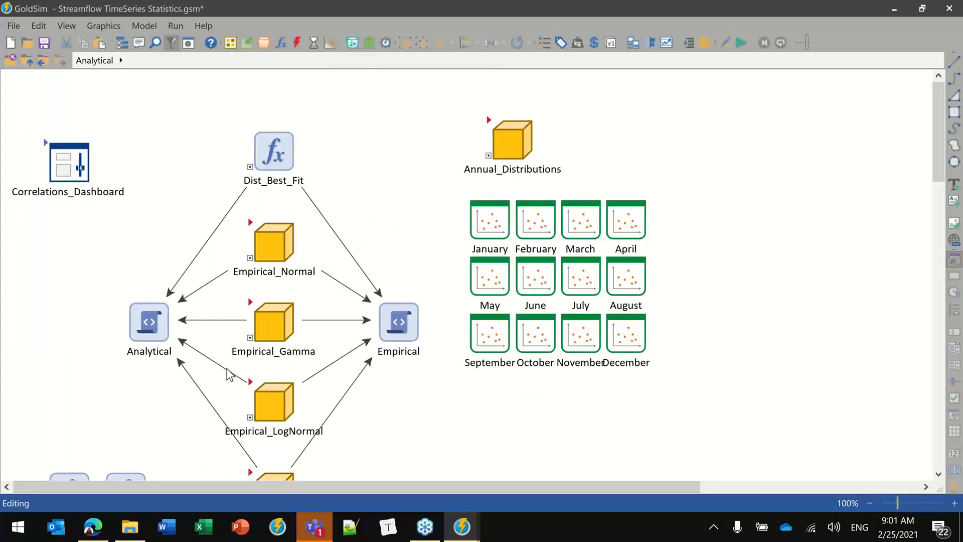
click(43, 61)
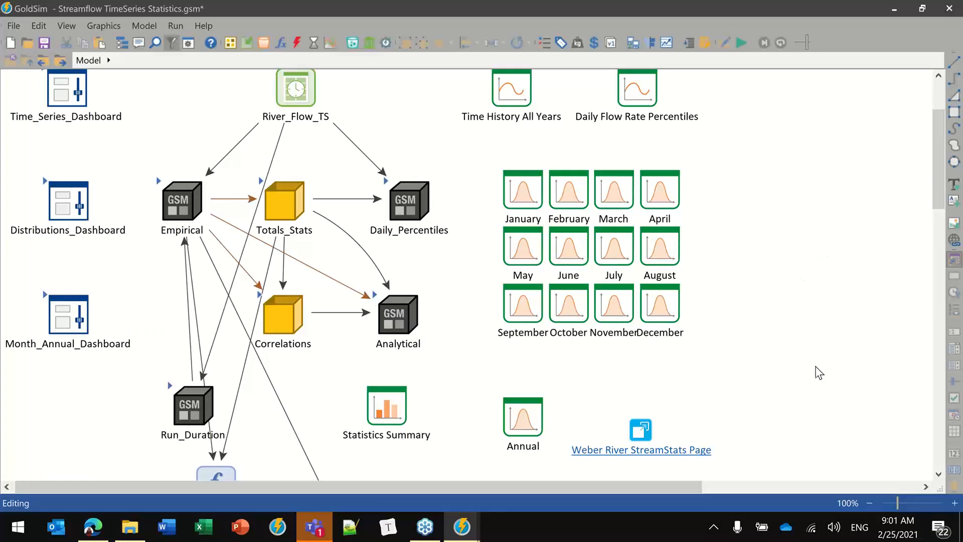
scroll(821, 373, up, 3)
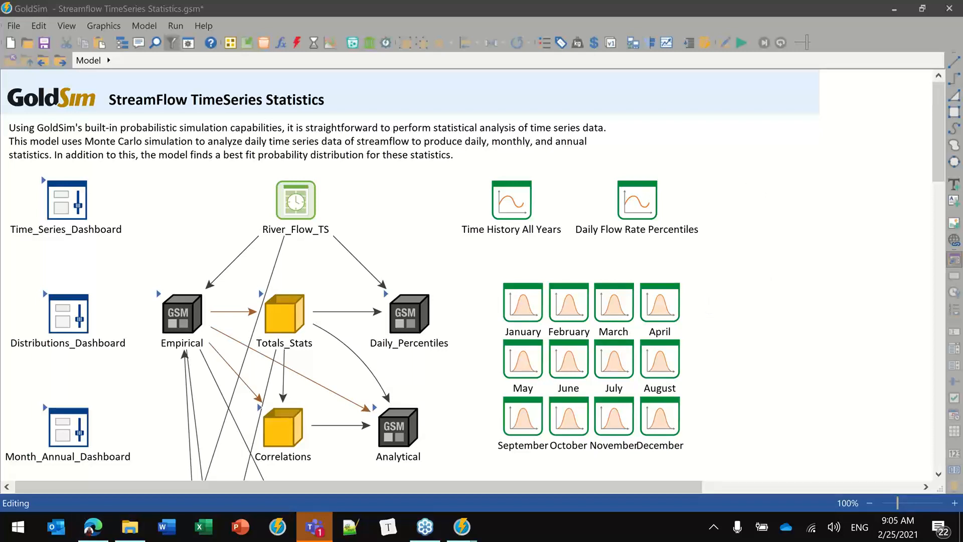
Bring the browser window with the GoldSim Help Center article Time Series Mean onto this screen and maximize it.
drag(962, 45, 436, 53)
double_click(436, 50)
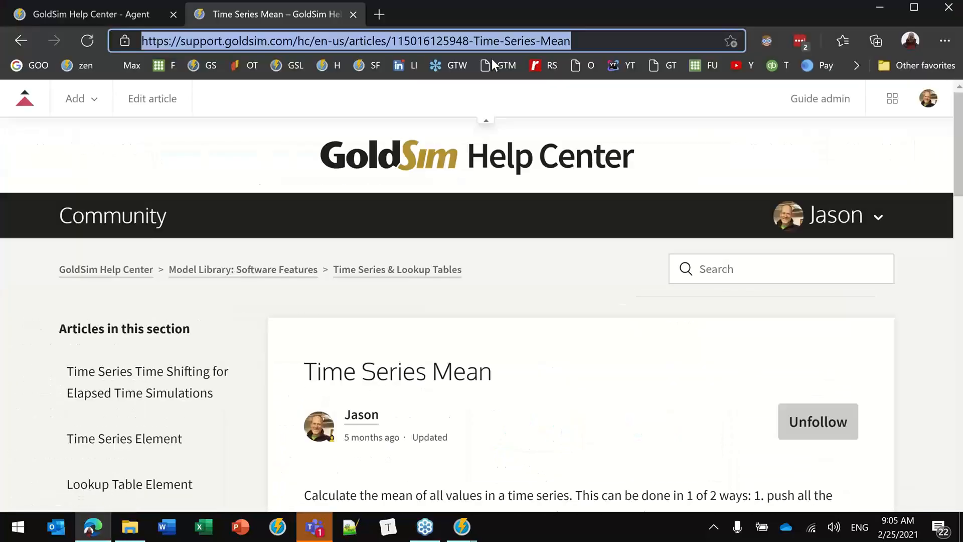
click(735, 115)
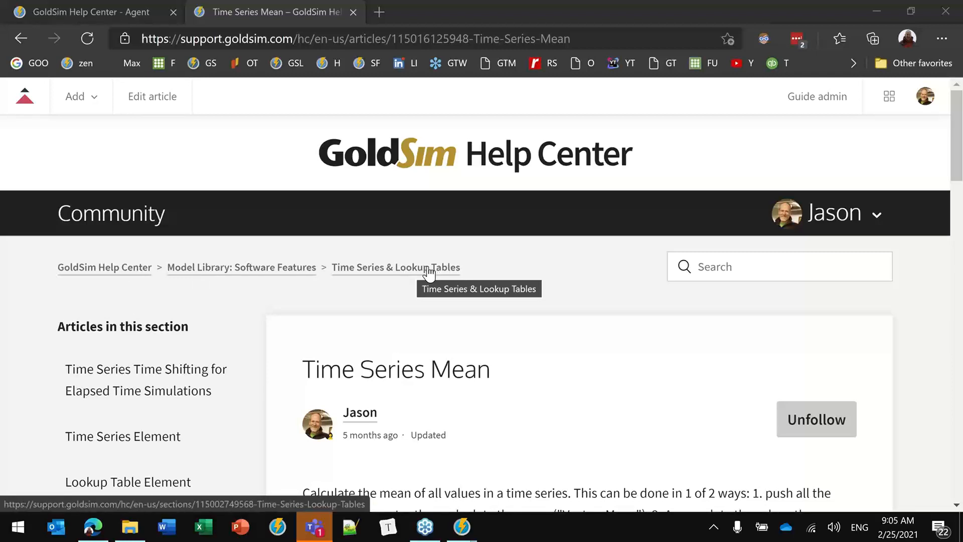
From the Help Center home page, go to Model Library: Software Features and open the Time Series & Lookup Tables section.
click(112, 270)
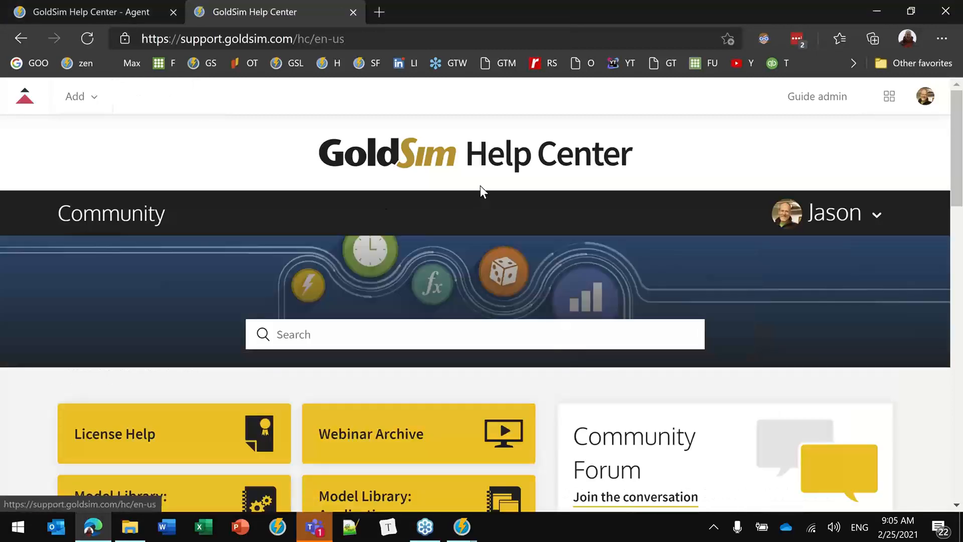
scroll(480, 189, down, 3)
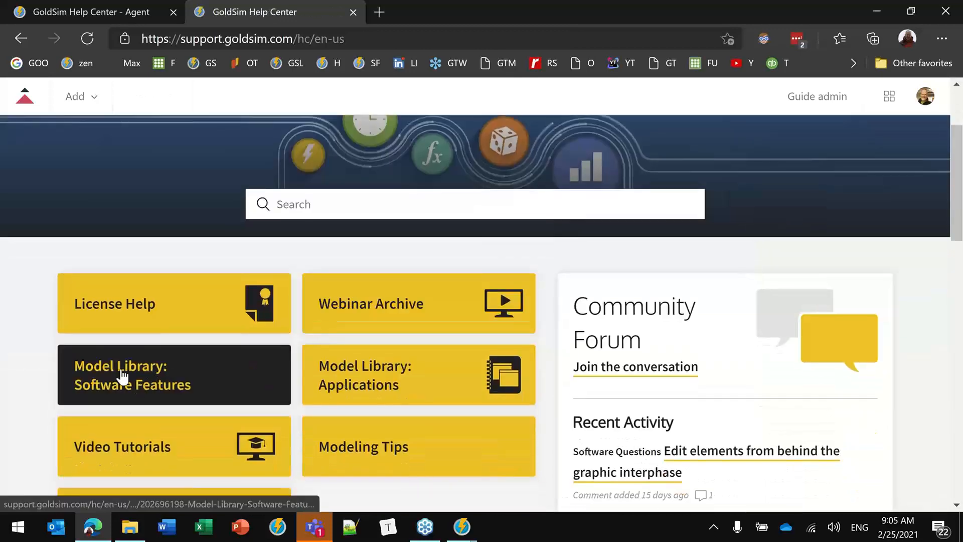
click(171, 389)
scroll(341, 315, down, 10)
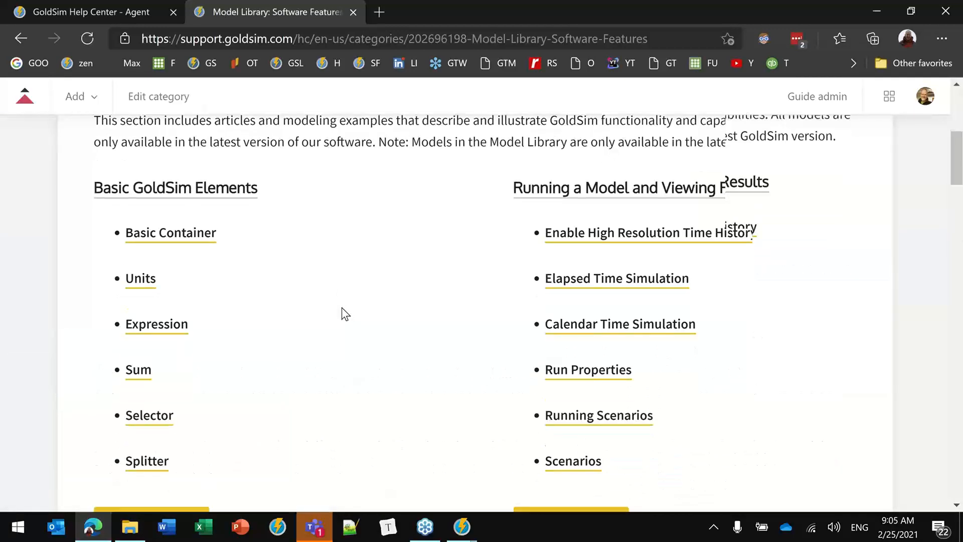
click(638, 268)
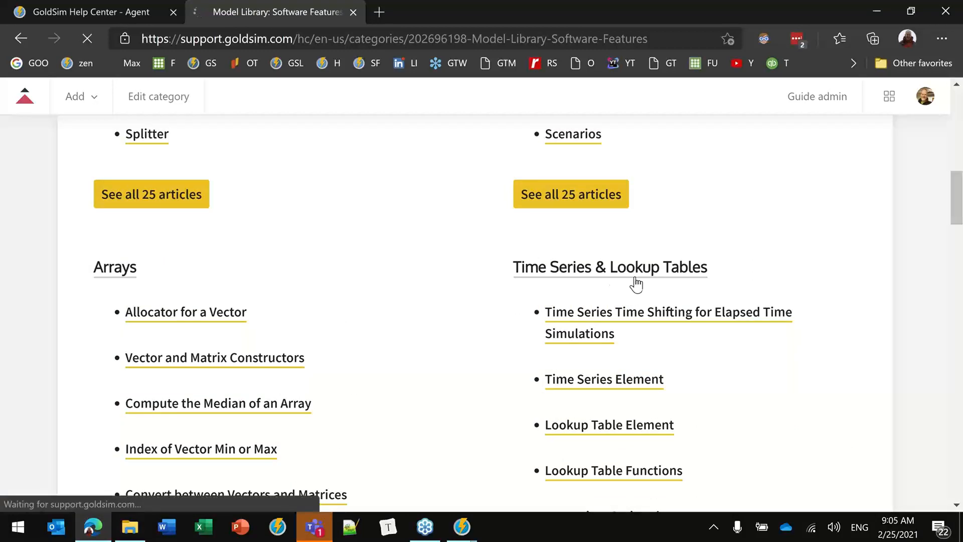
scroll(512, 279, down, 3)
scroll(511, 284, down, 3)
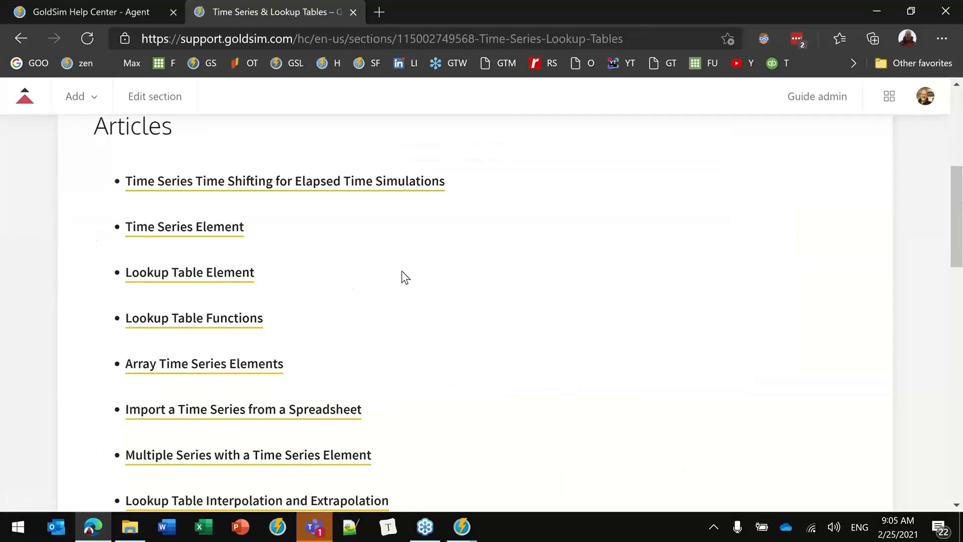
Find the Time Series Mean article in the section's list, open it and examine its two calculation methods.
scroll(271, 258, down, 1)
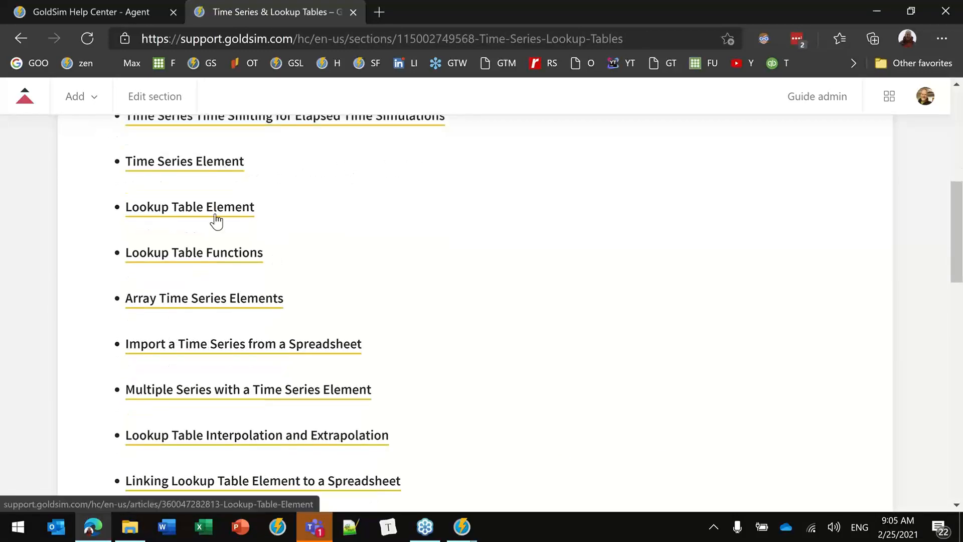
scroll(310, 272, down, 1)
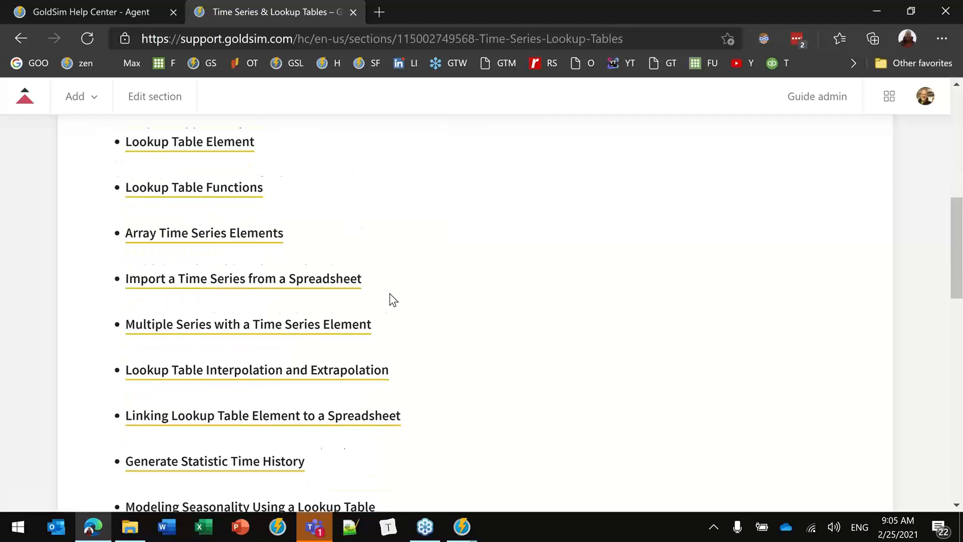
scroll(387, 327, down, 2)
scroll(426, 376, down, 1)
scroll(213, 396, down, 2)
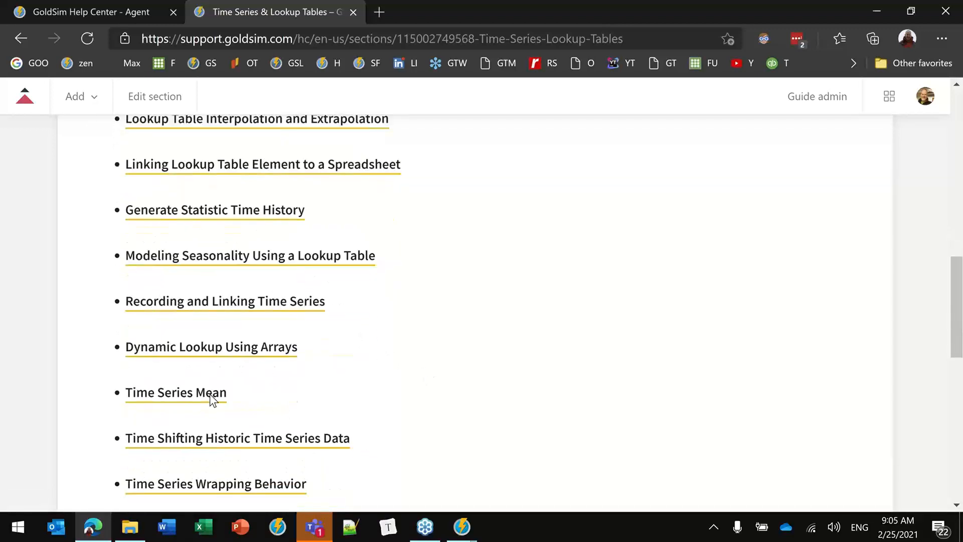
click(208, 389)
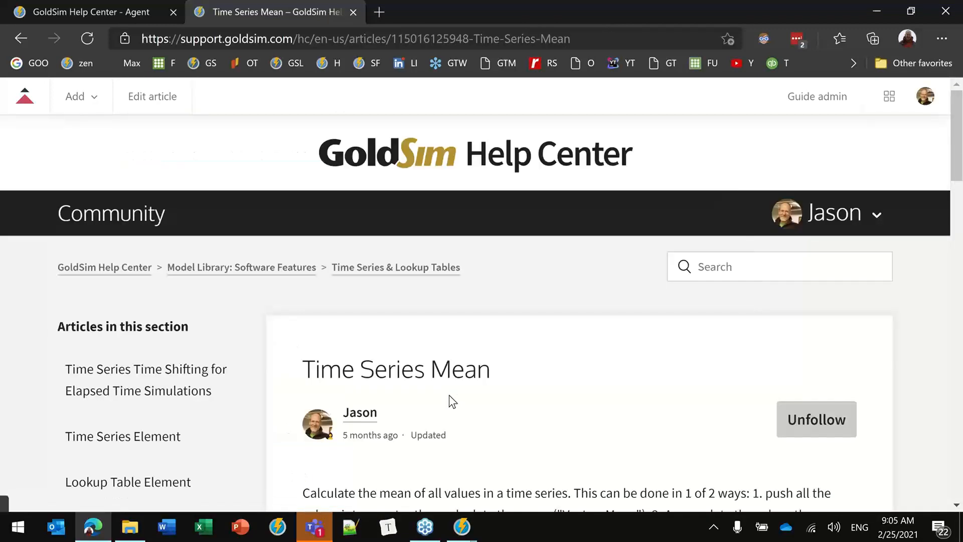
scroll(450, 402, down, 5)
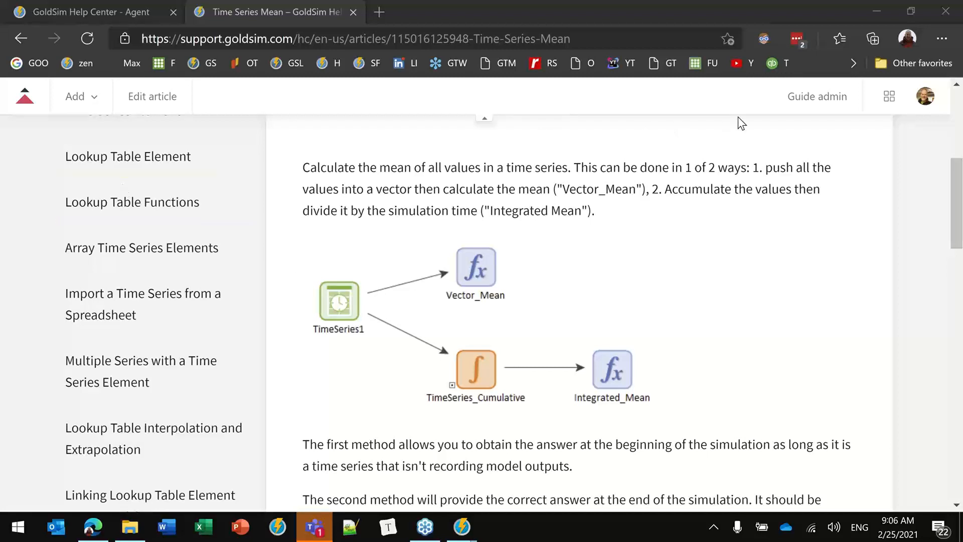
Switch from the browser to the GoldSim window containing the Streamflow TimeSeries Statistics model.
mouse_move(463, 530)
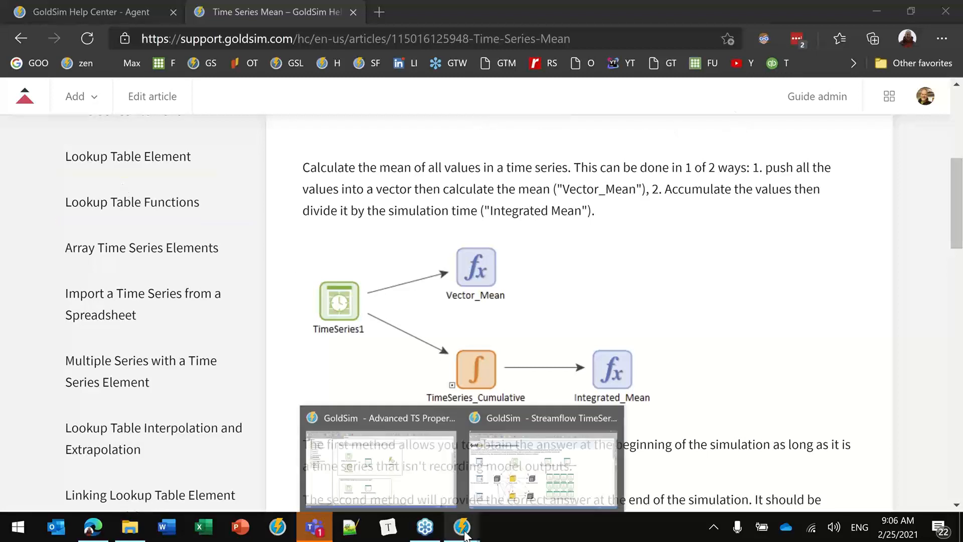
click(434, 497)
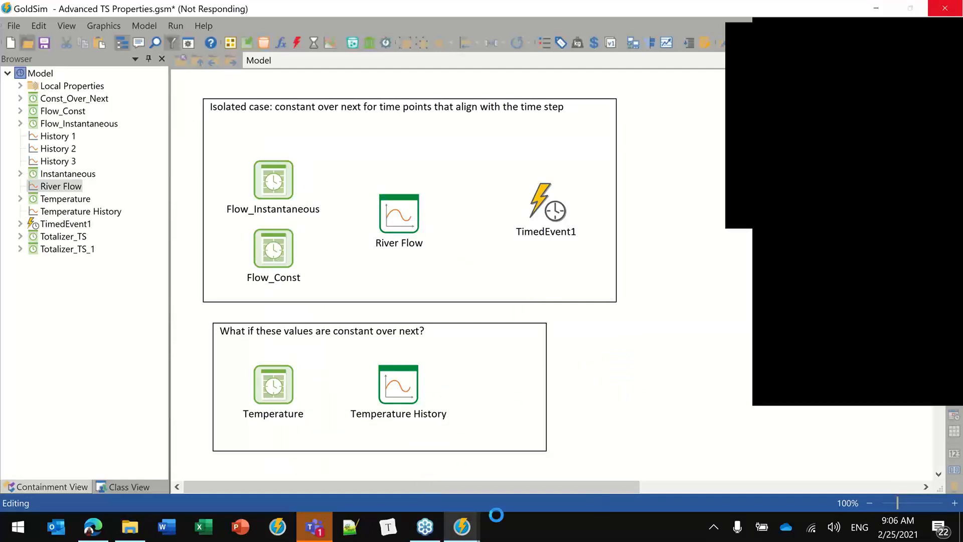
mouse_move(462, 529)
click(510, 472)
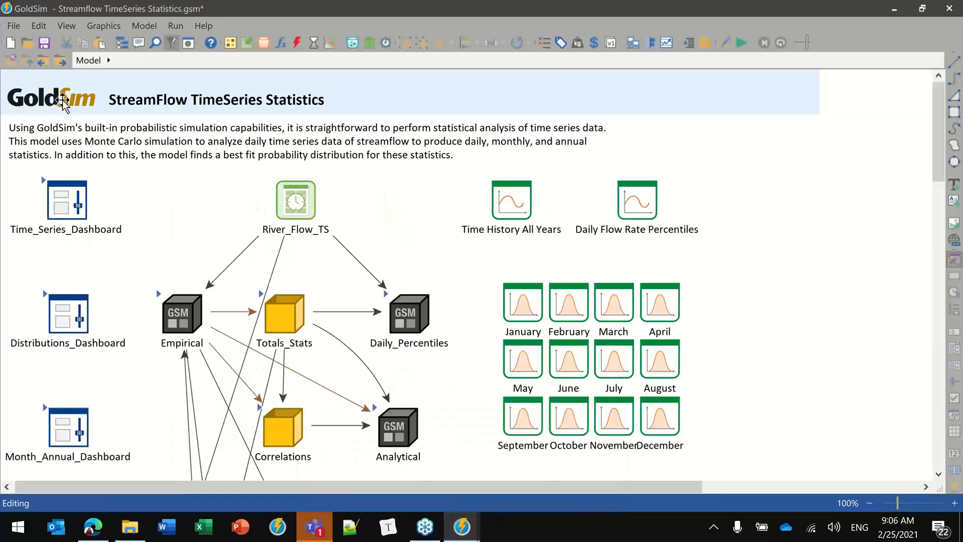
Start a new blank model and set its simulation to Calendar Time, starting 6/1/2021 and ending 6/1/2022.
click(512, 293)
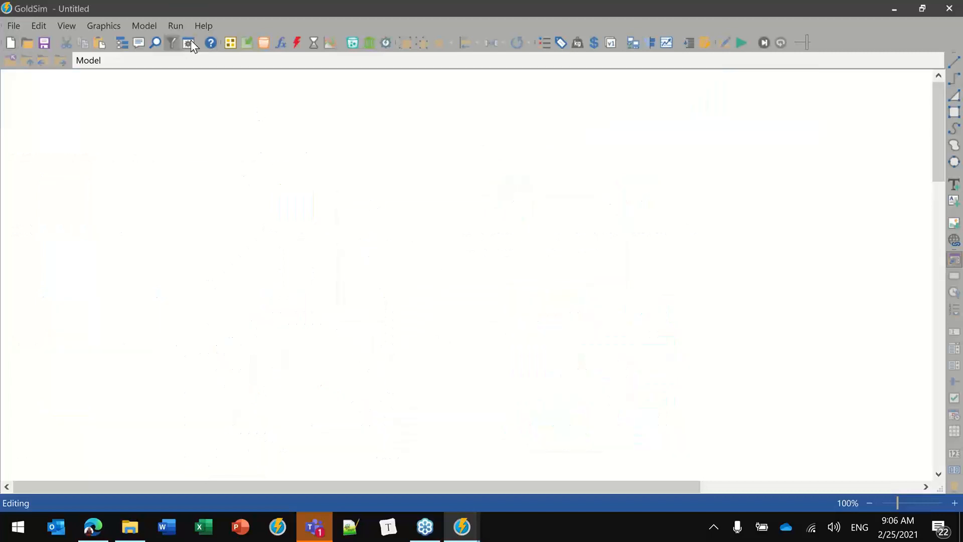
click(188, 43)
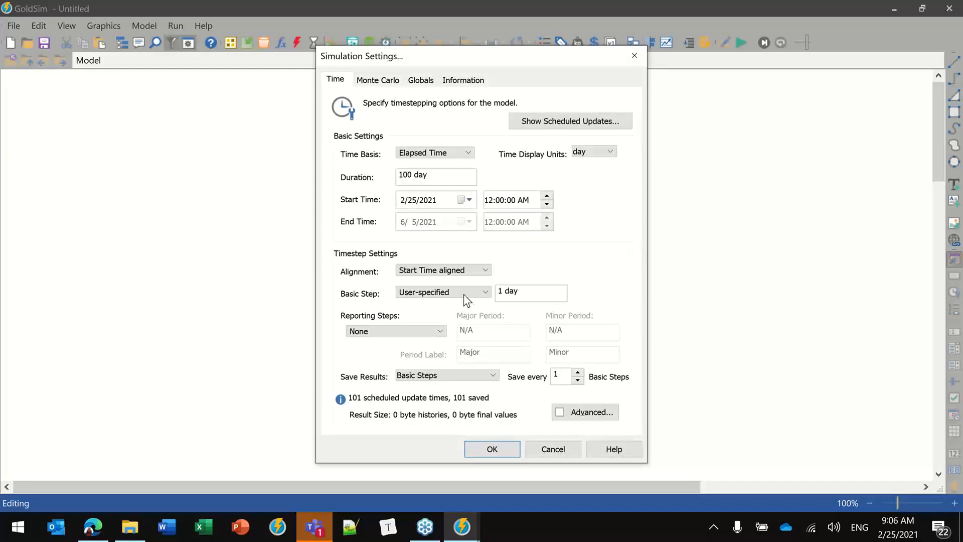
click(406, 200)
click(420, 154)
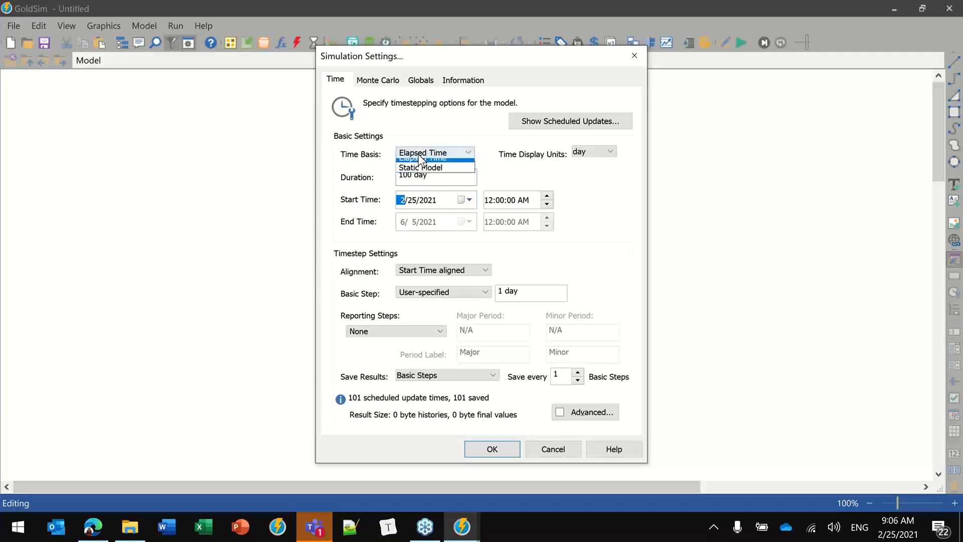
click(421, 161)
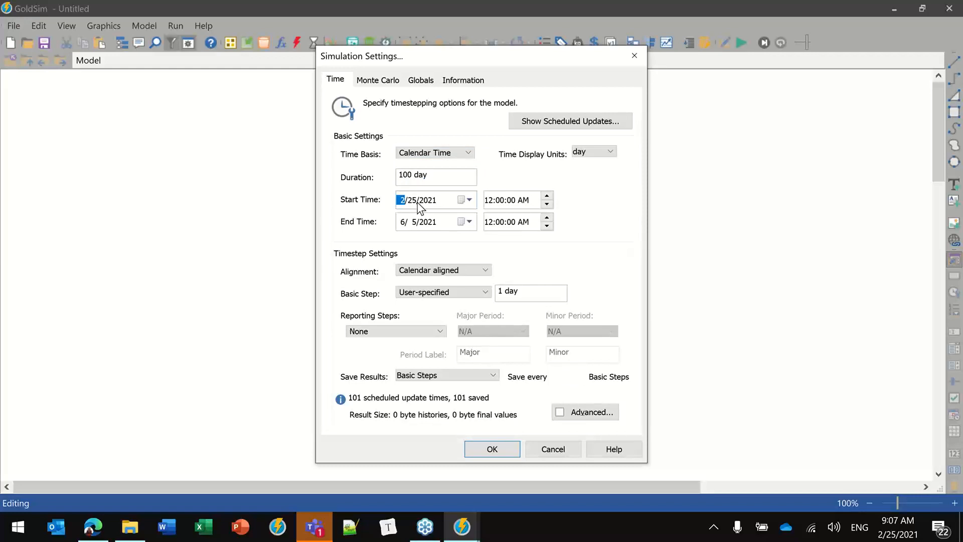
text(61)
click(403, 224)
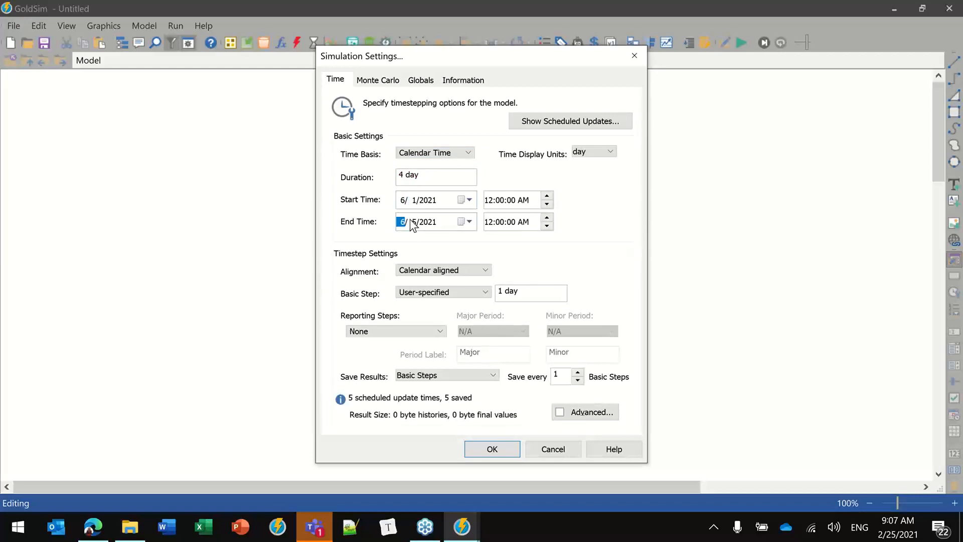
click(414, 223)
text(01)
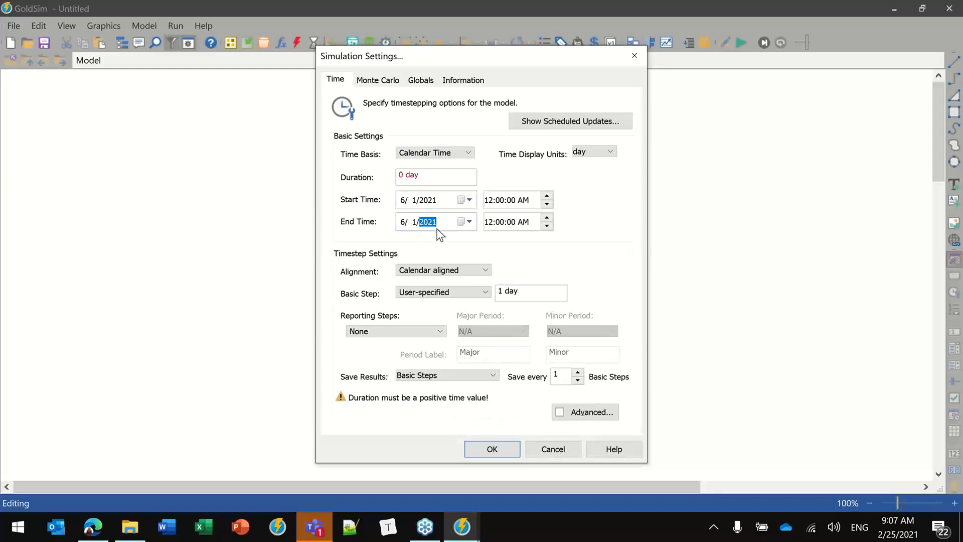
text(2022)
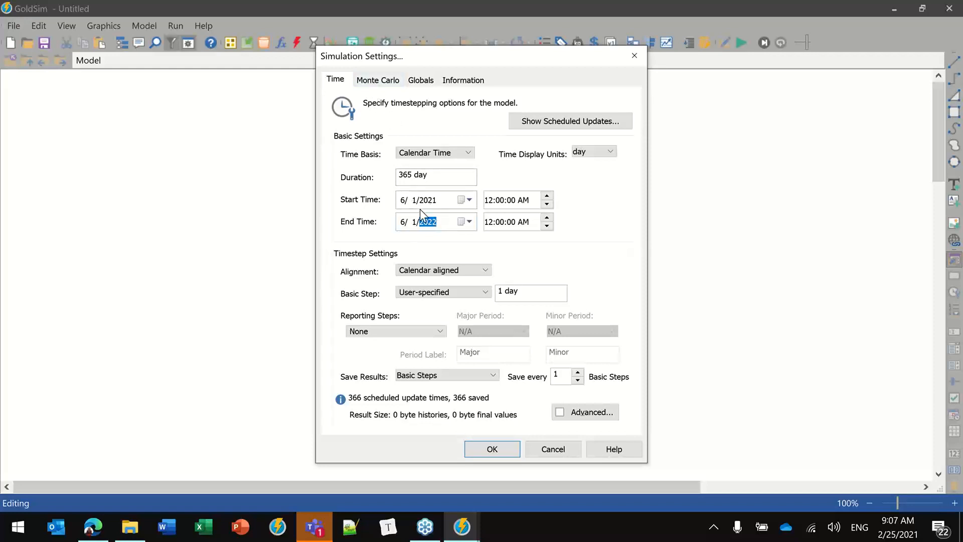
click(440, 200)
click(438, 221)
Set the number of Monte Carlo realizations for the probabilistic simulation to 100.
click(371, 81)
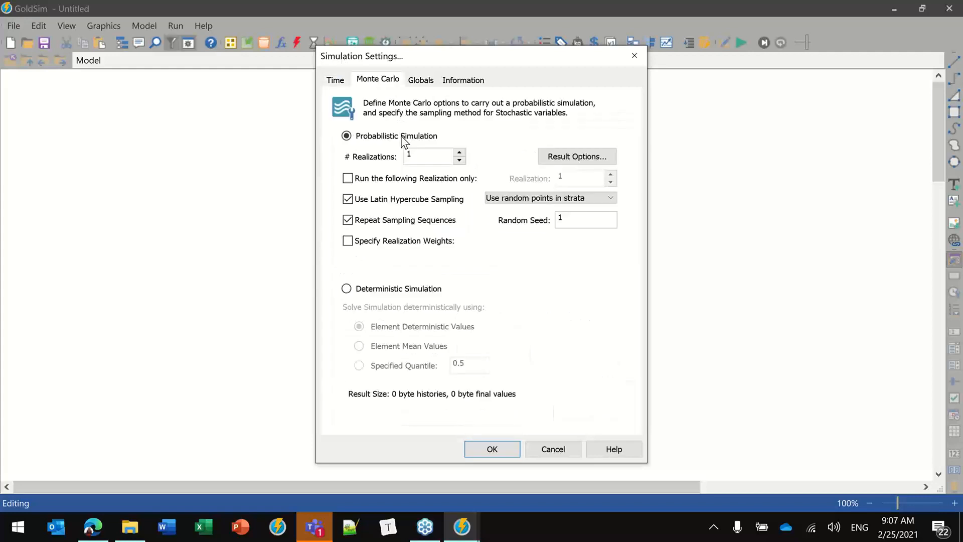
click(424, 153)
text(00)
Set the start of the reporting year to June in the advanced time settings.
click(335, 80)
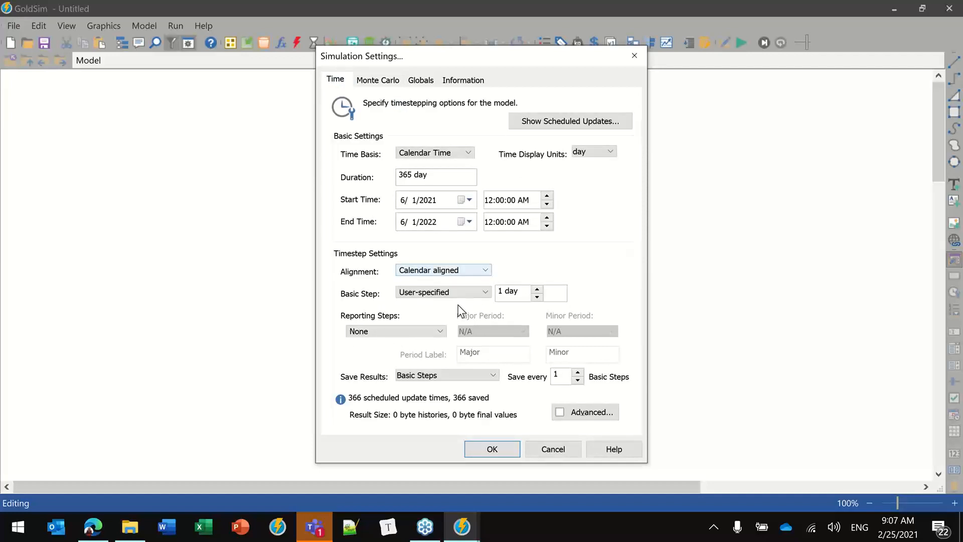
click(584, 414)
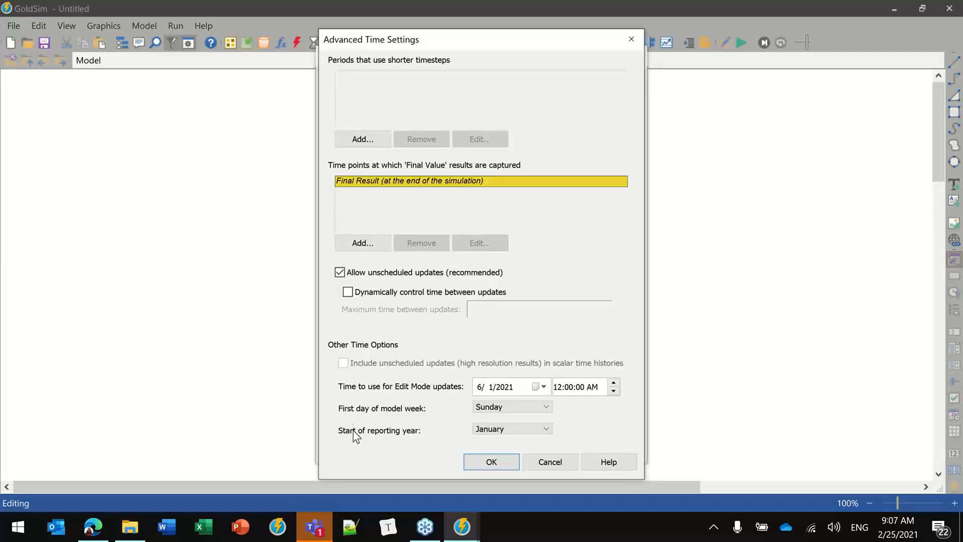
click(507, 427)
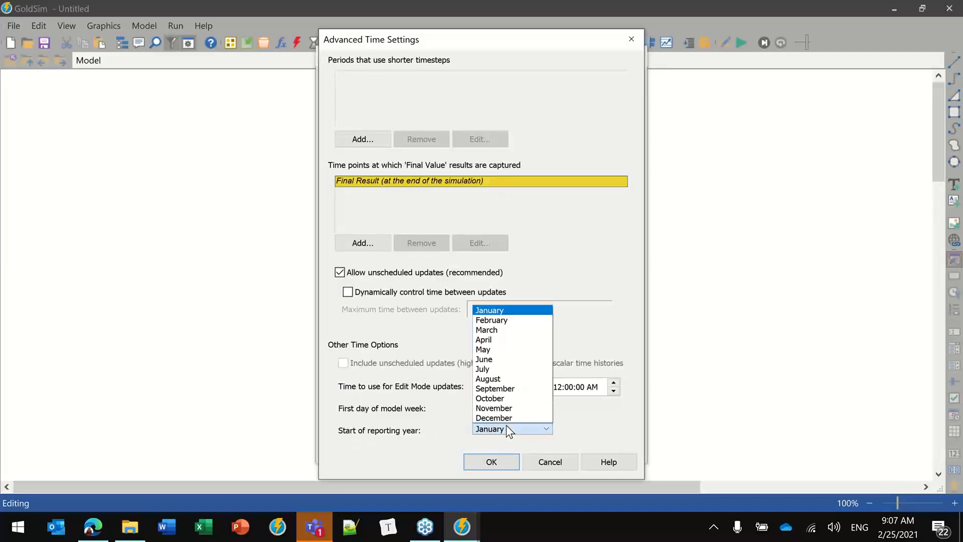
click(506, 360)
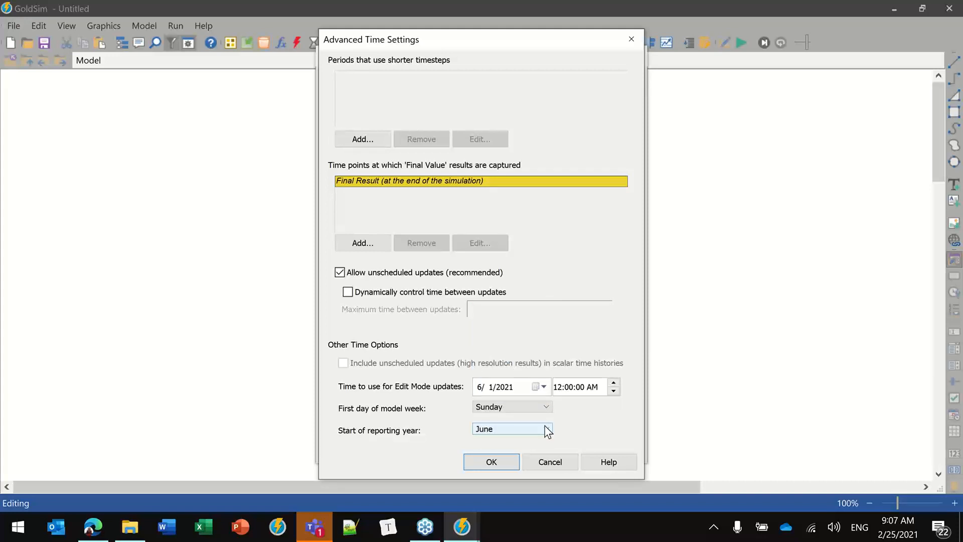
click(482, 463)
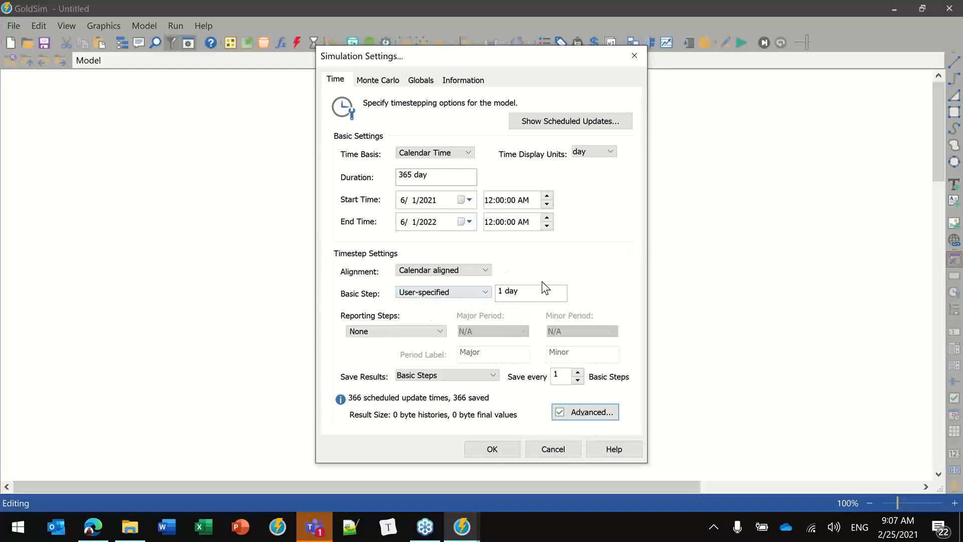
Check the basic step and the available reporting step options, and discard the simulation settings changes.
click(519, 293)
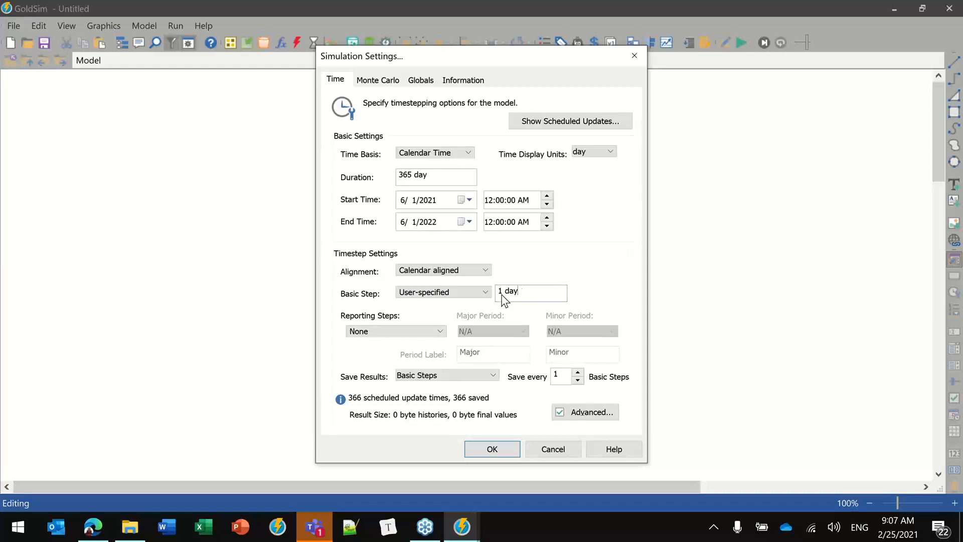
click(403, 331)
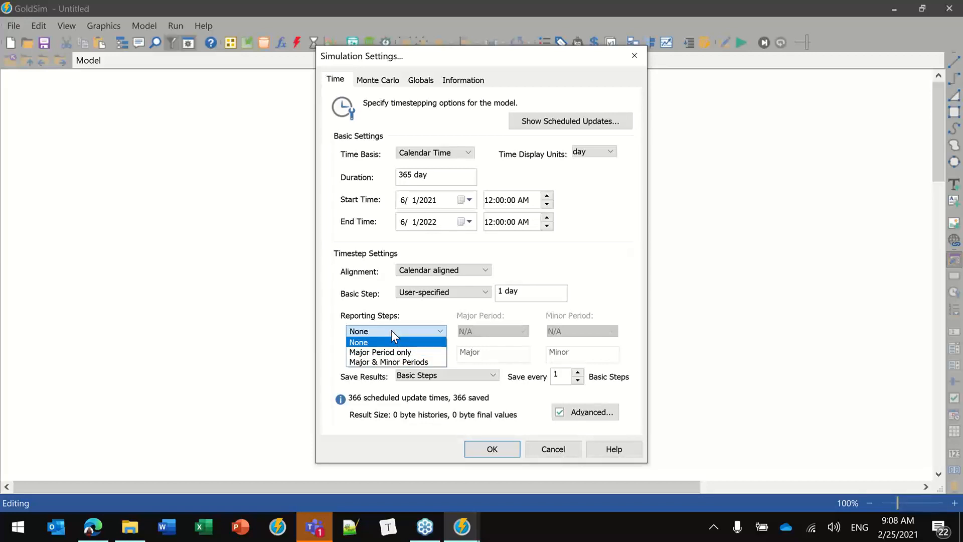
click(547, 447)
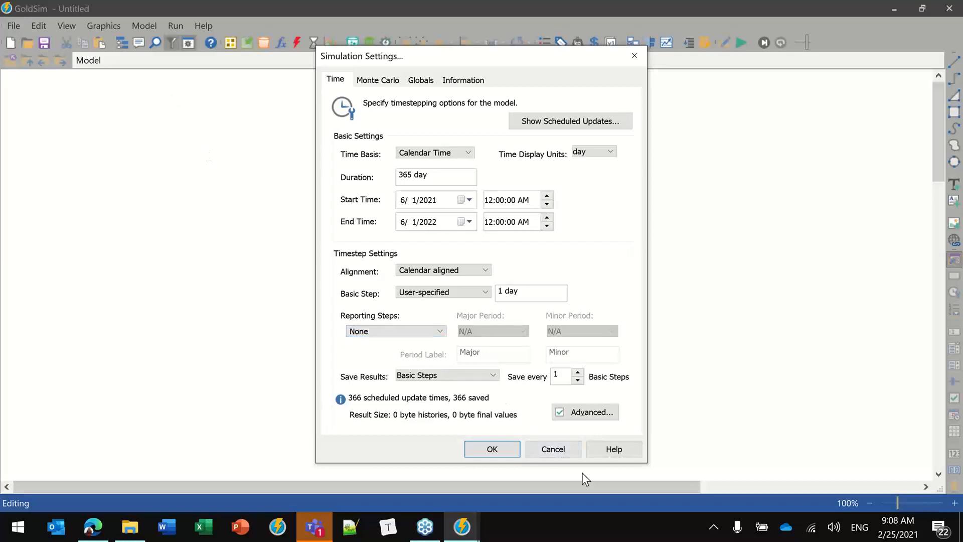
click(568, 452)
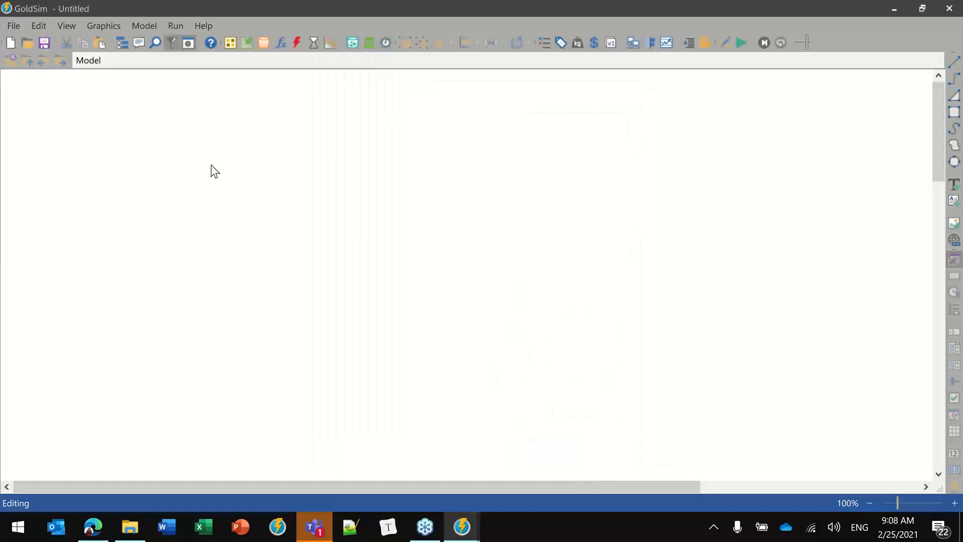
Reopen the Streamflow TimeSeries Statistics model and go into its Empirical submodel.
click(8, 20)
click(113, 287)
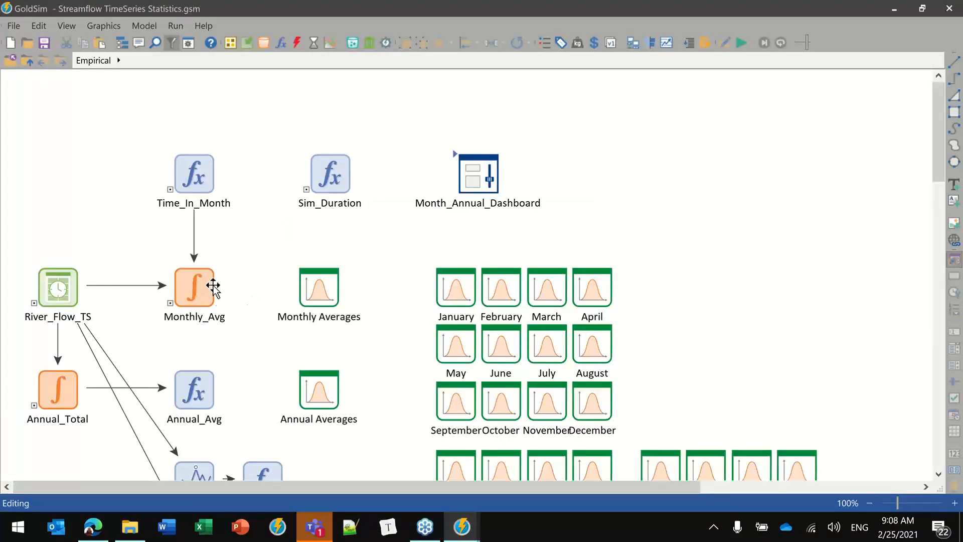
Open the properties of the Monthly_Avg integrator and examine its complete Rate of Change formula.
click(194, 286)
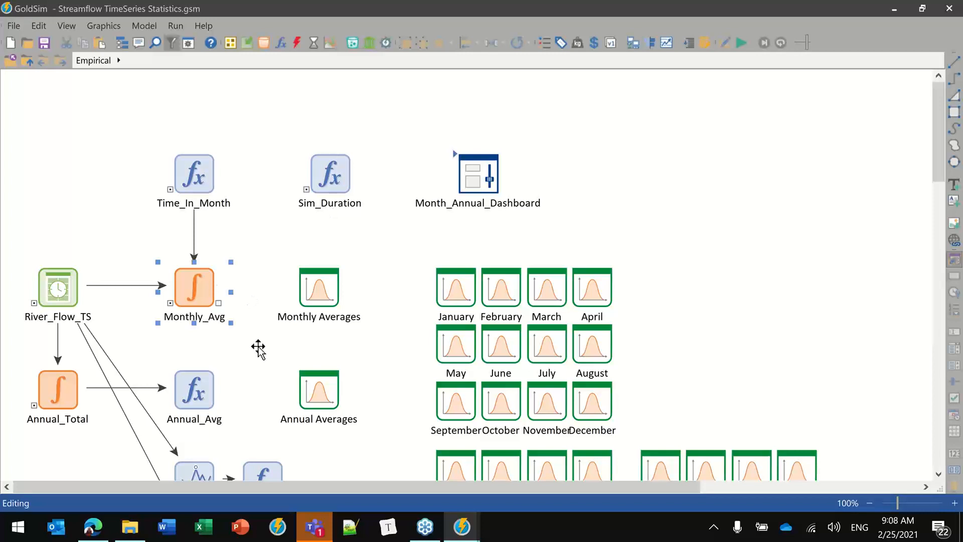
double_click(188, 281)
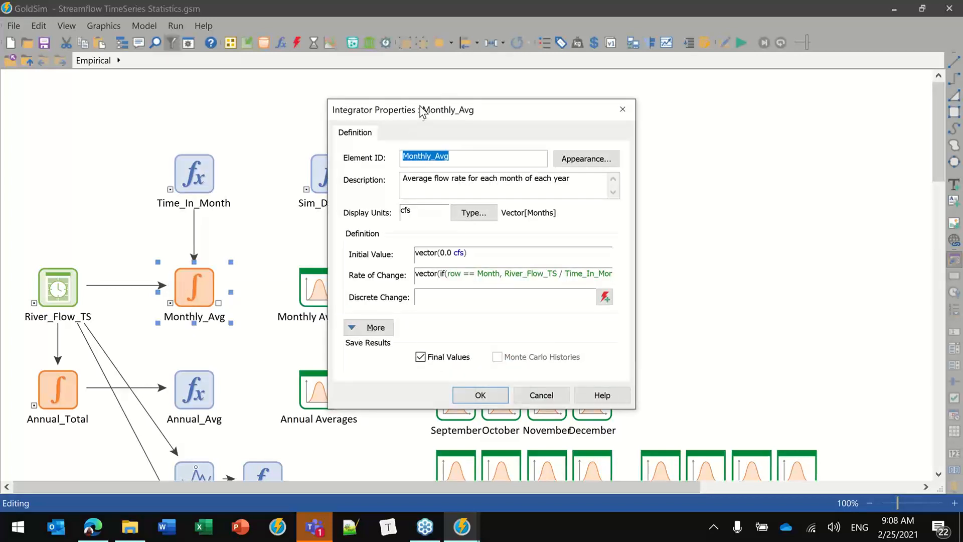
drag(421, 112, 386, 98)
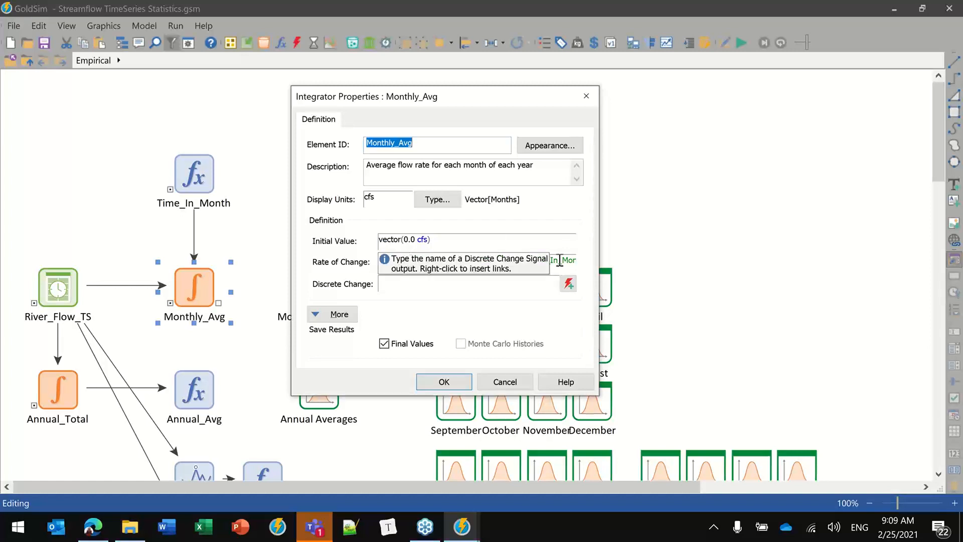
click(534, 269)
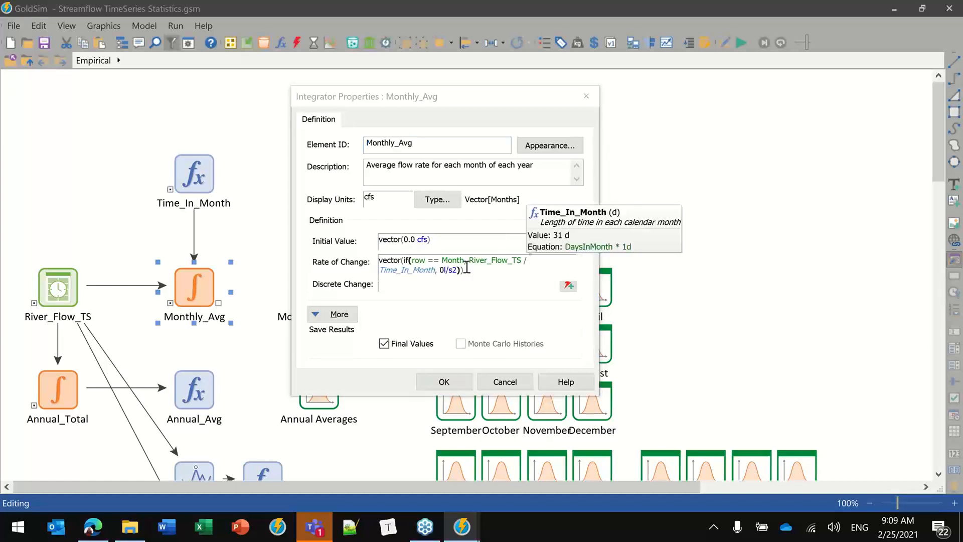
click(459, 117)
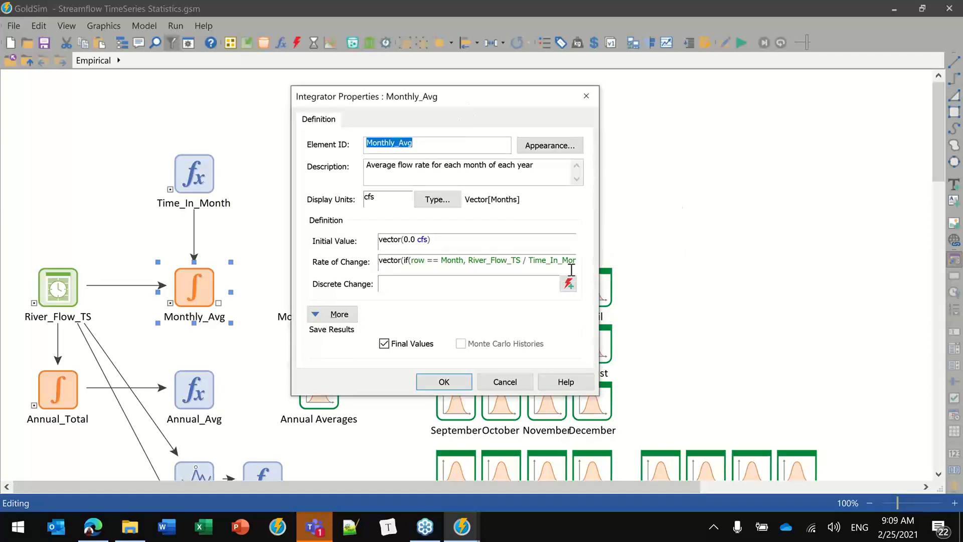
click(762, 285)
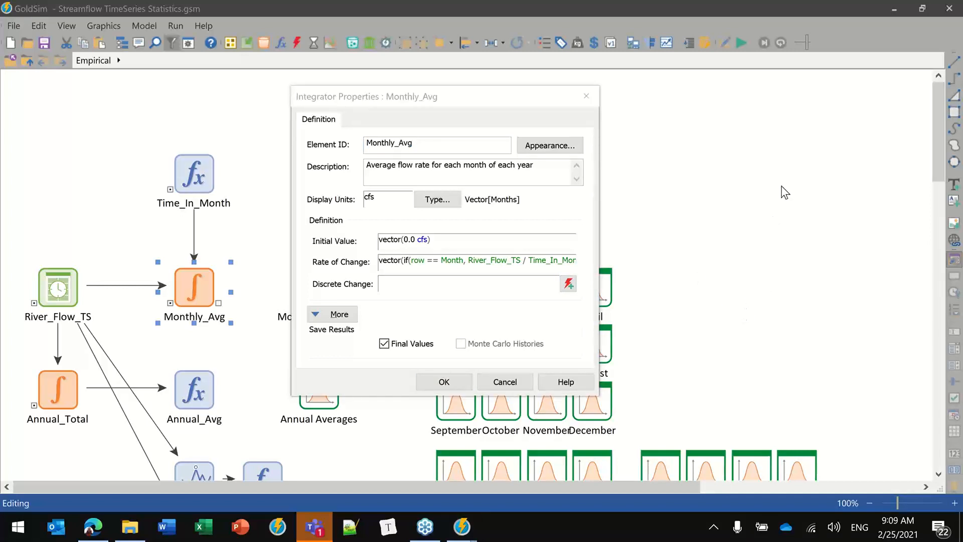